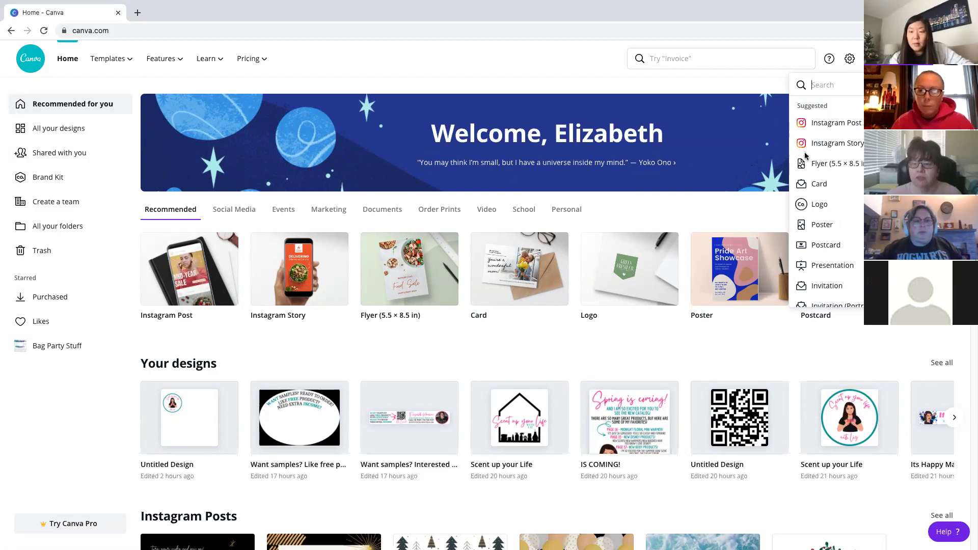
- Create a blank design with custom dimensions of 2.5 × 1.75 in
scroll(856, 182, down, 2)
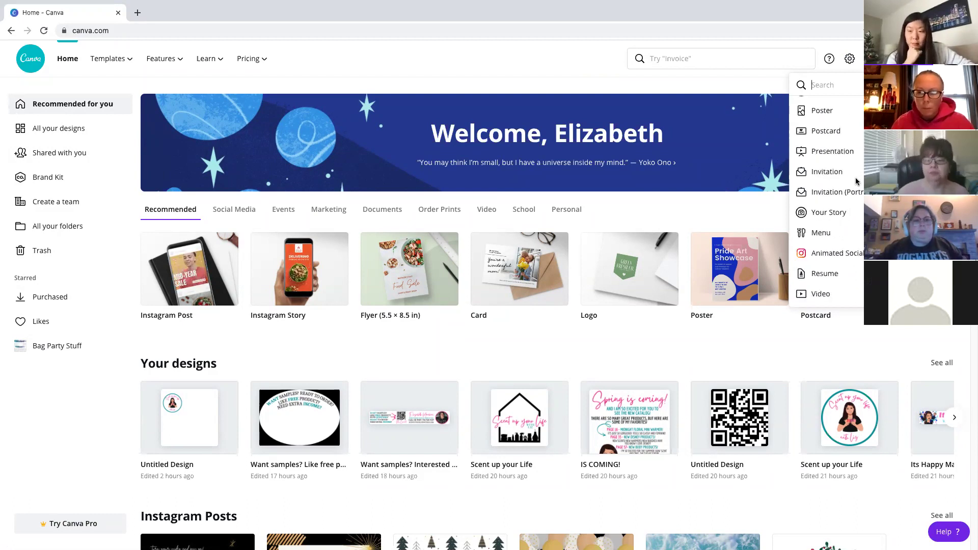
scroll(844, 153, down, 1)
scroll(836, 253, up, 5)
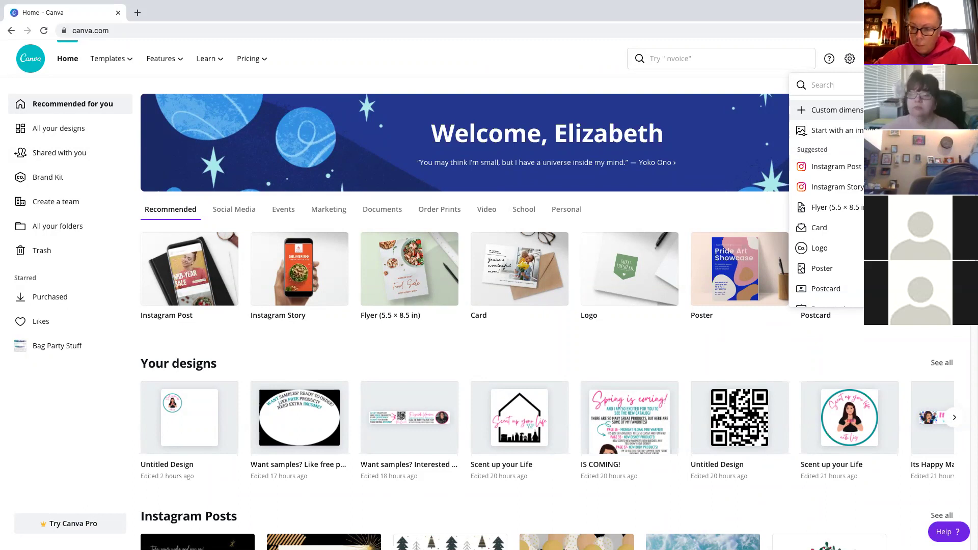
click(837, 110)
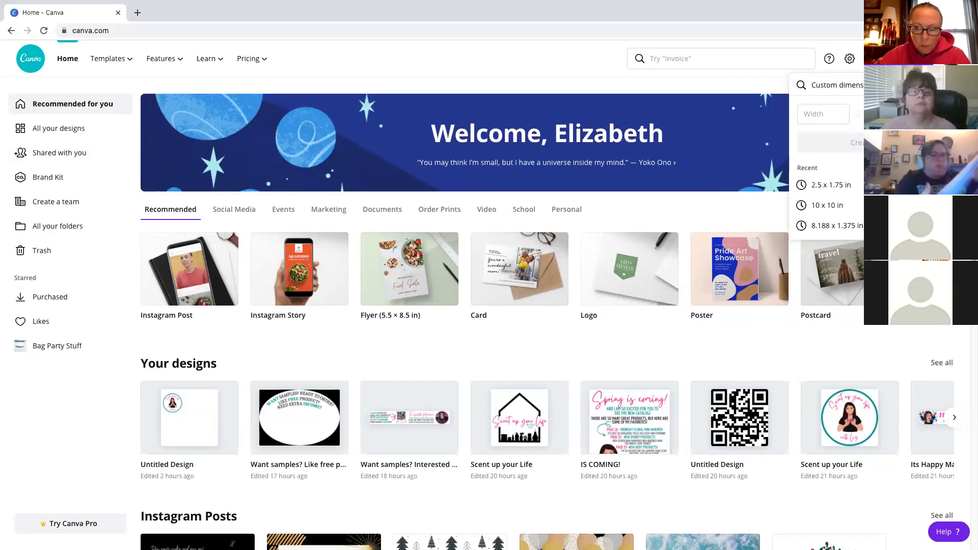
click(808, 119)
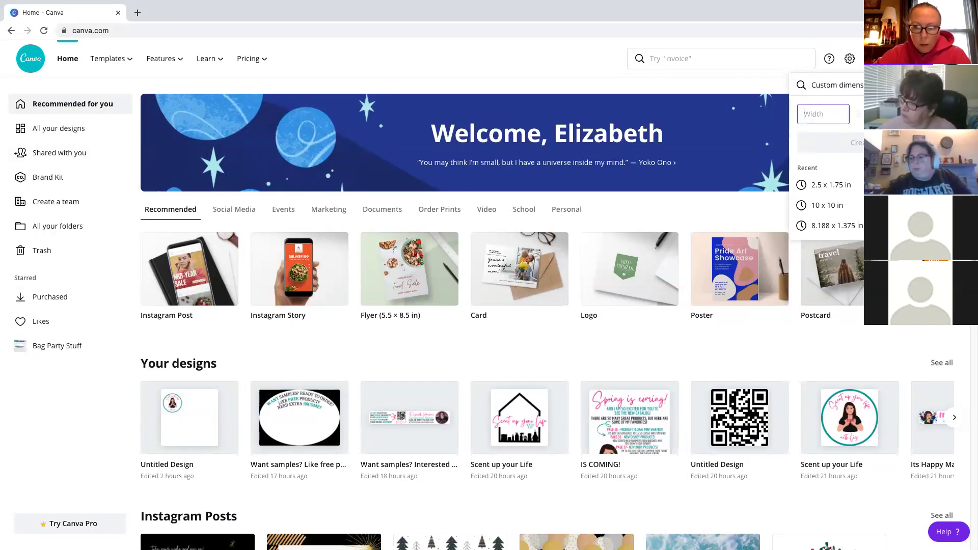
text(2.5)
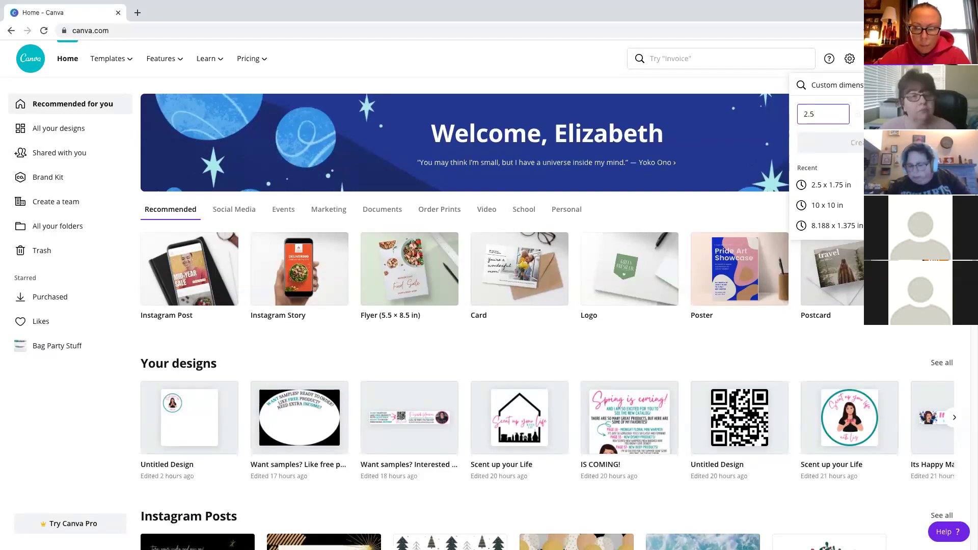
key(Tab)
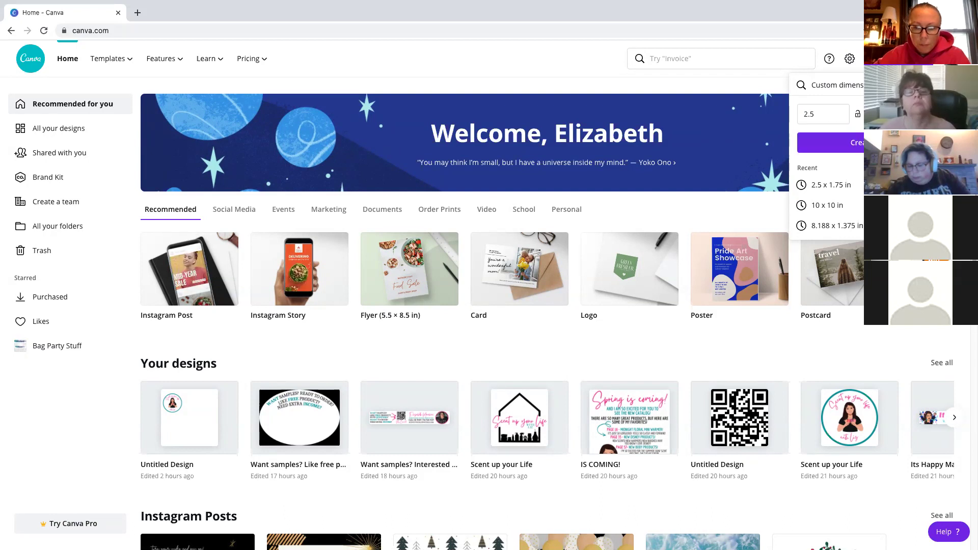
click(828, 143)
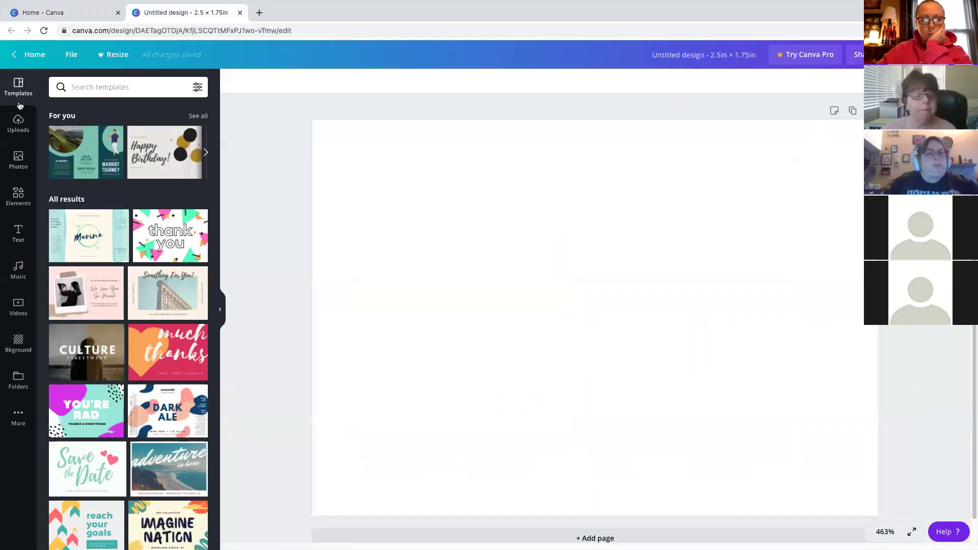
- Search the templates for "spring" and apply the "Spring has sprung!" tulip template to the page
scroll(163, 336, down, 5)
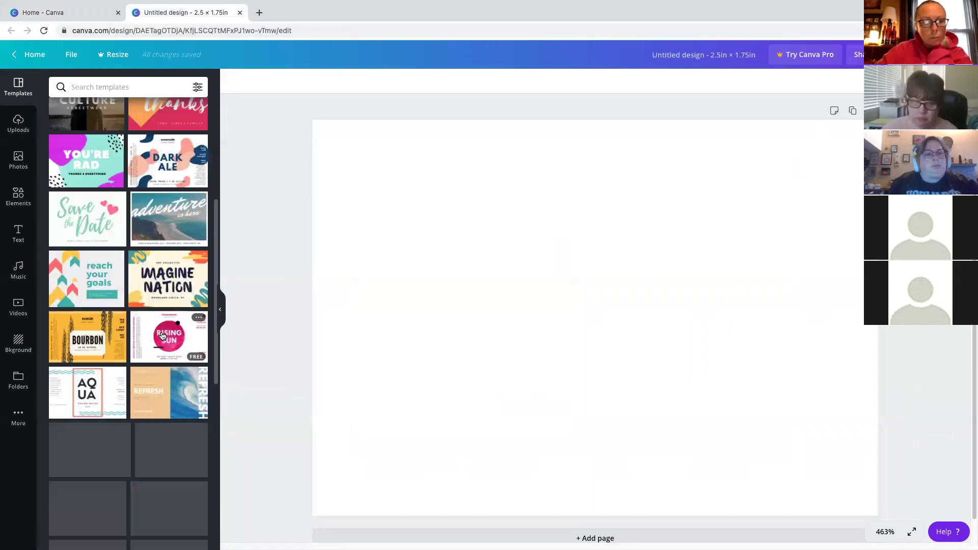
scroll(163, 336, down, 5)
scroll(119, 187, up, 9)
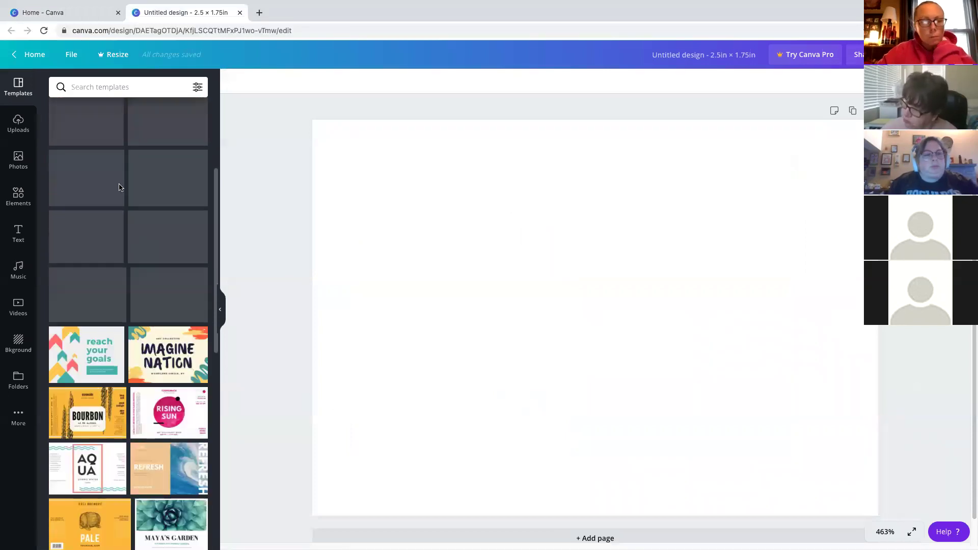
click(111, 85)
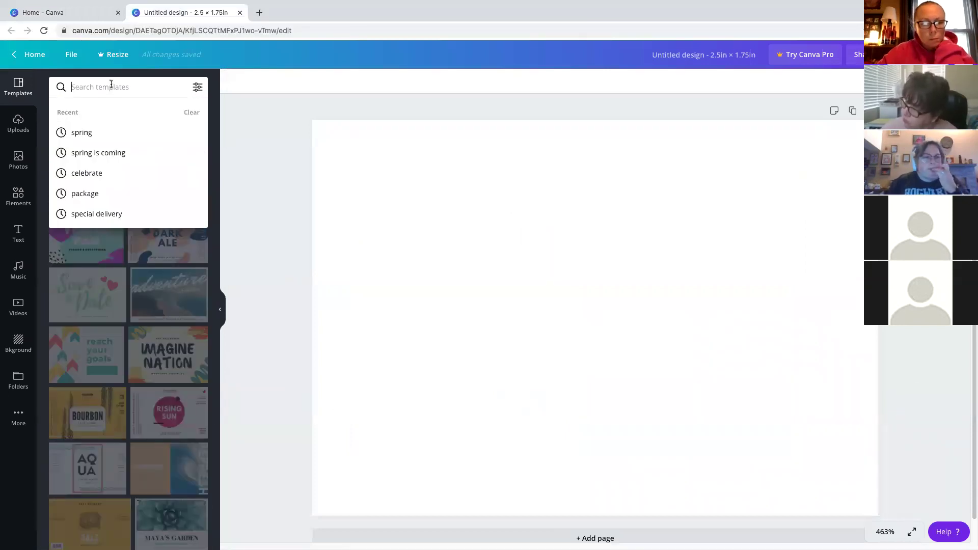
text(spring)
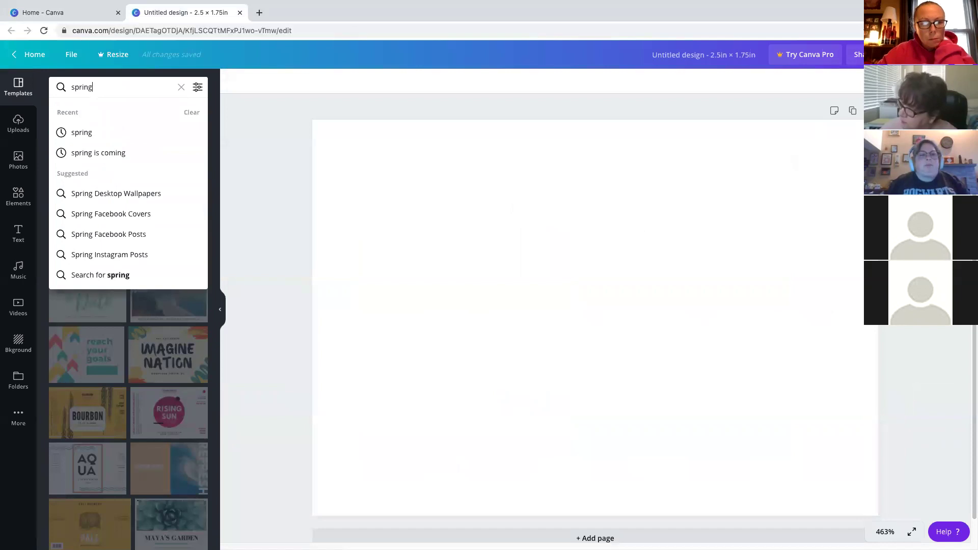
key(Return)
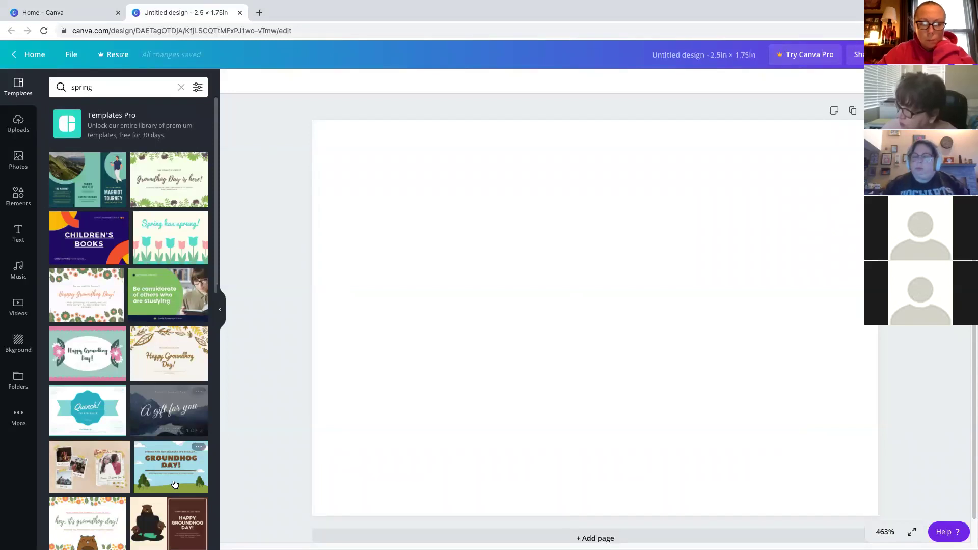
scroll(169, 458, down, 1)
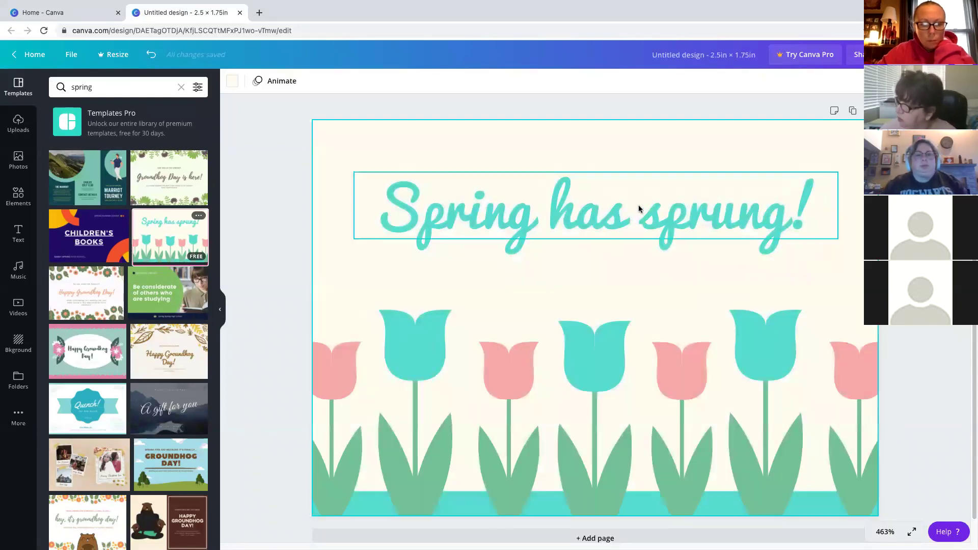
- Recolour the leftmost large turquoise tulip, making one half of the flower dark violet and the other half light orange
click(638, 206)
click(677, 381)
click(405, 336)
click(794, 83)
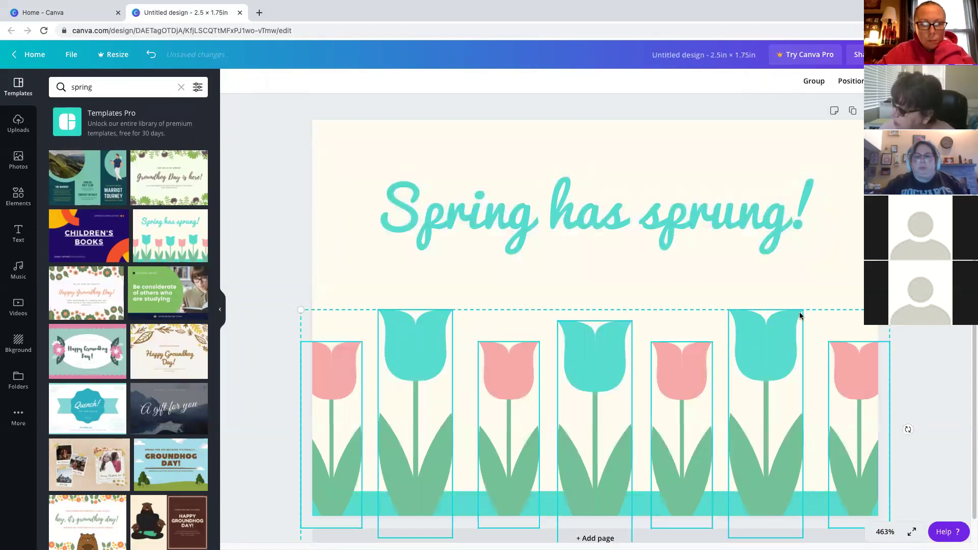
click(508, 346)
click(390, 331)
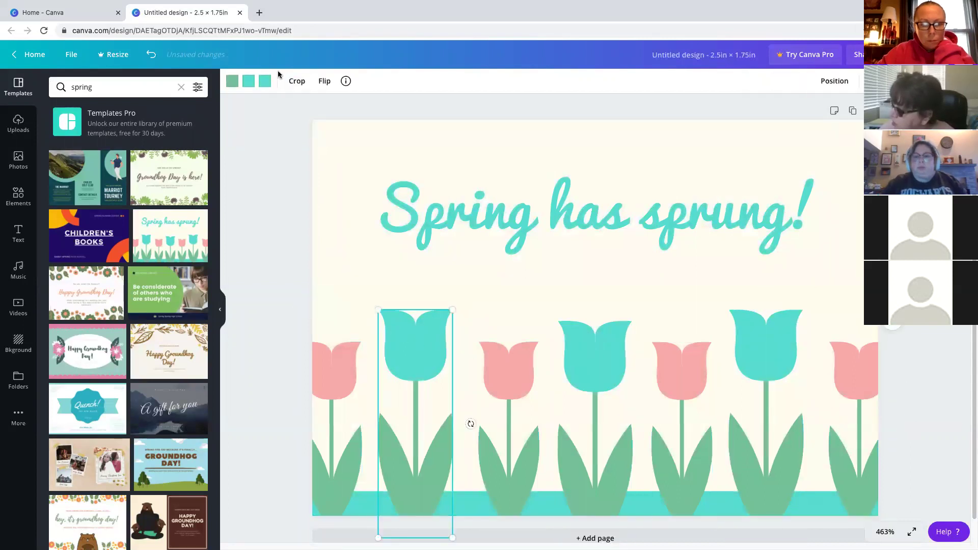
click(265, 81)
click(141, 312)
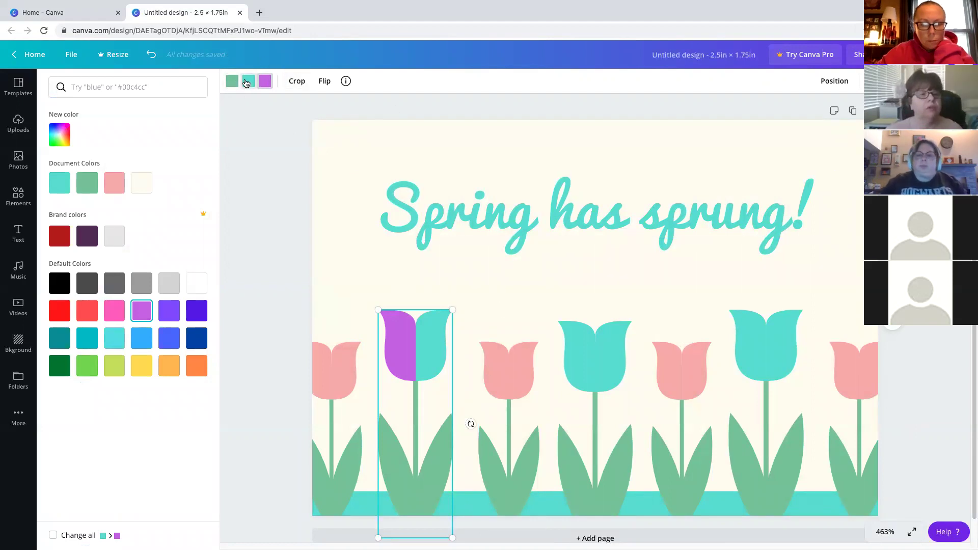
click(201, 306)
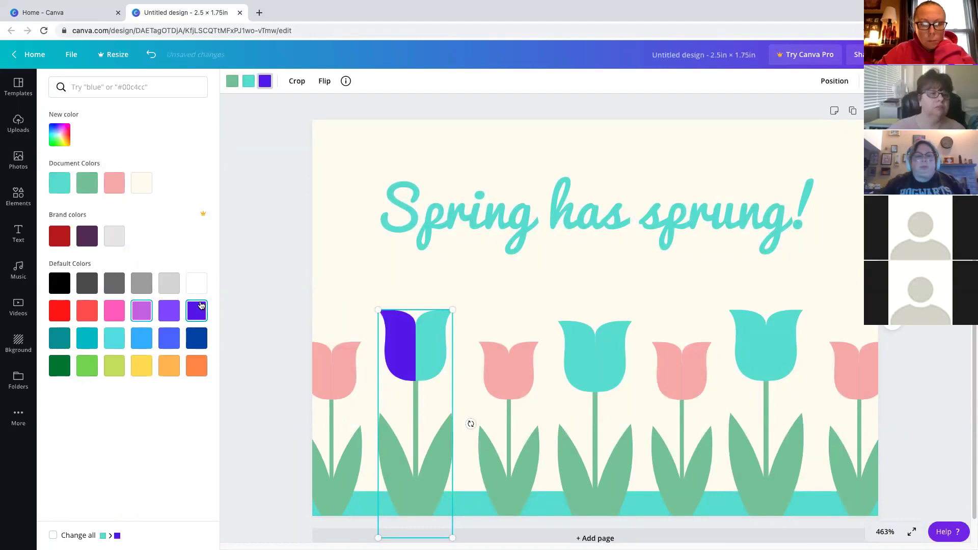
click(249, 81)
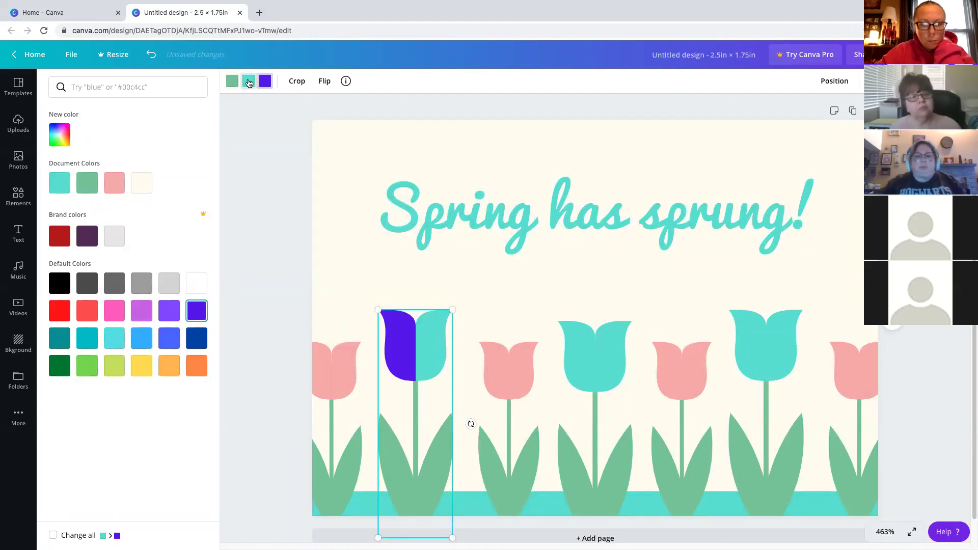
click(169, 366)
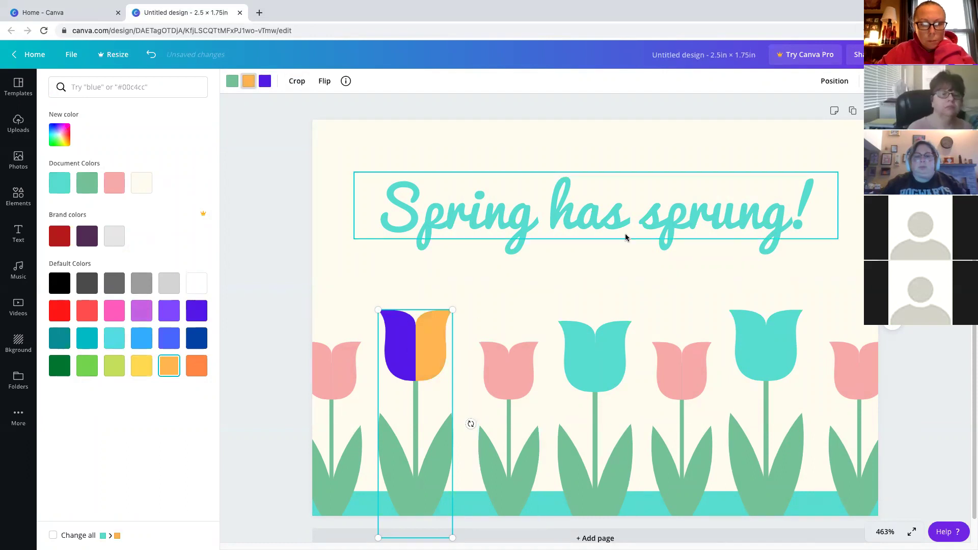
- Select the "Spring has sprung!" heading text and examine the available fonts and text colours
click(611, 220)
click(622, 209)
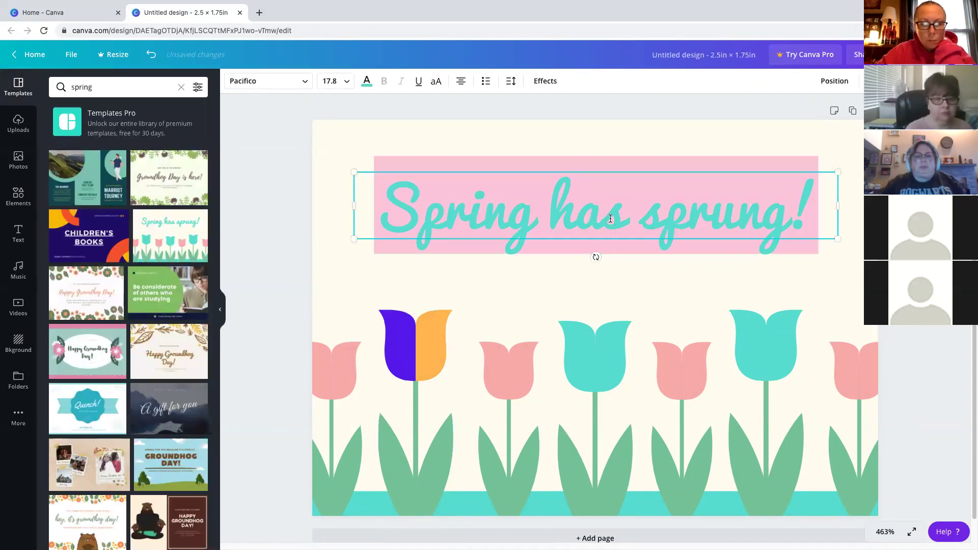
click(285, 84)
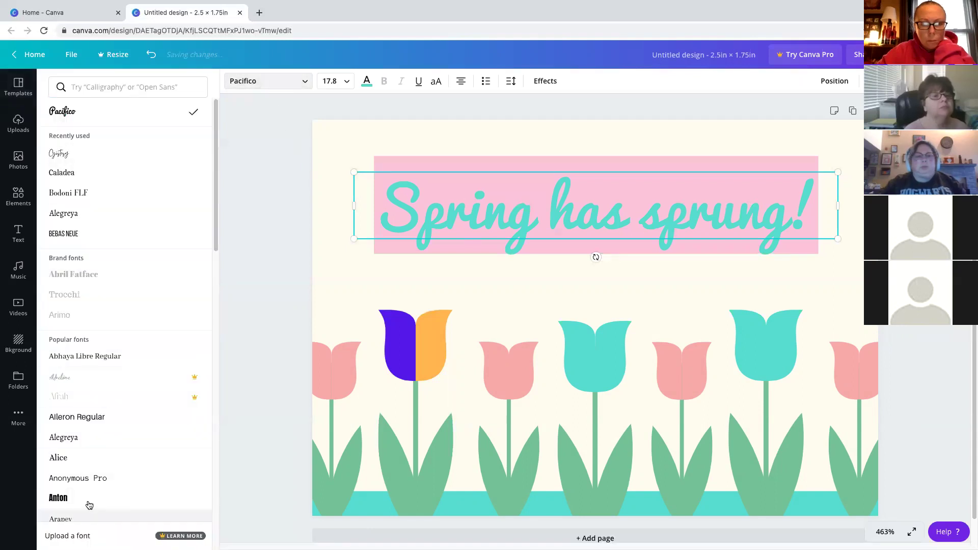
scroll(125, 343, down, 1)
scroll(125, 343, down, 6)
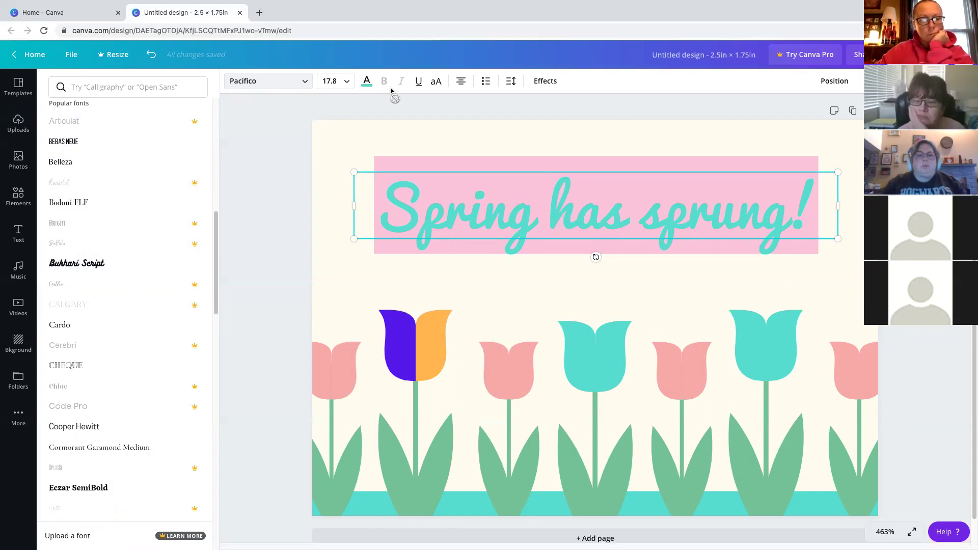
click(367, 81)
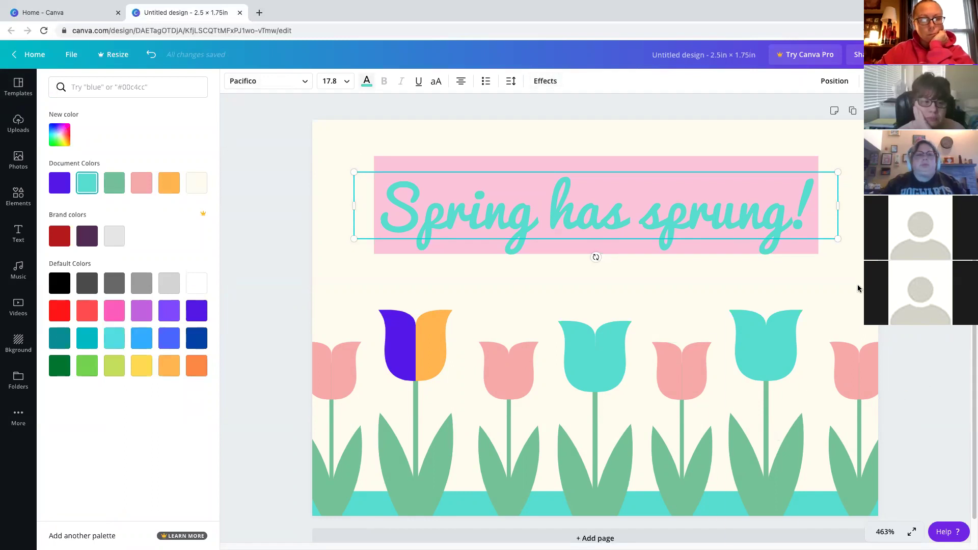
key(Escape)
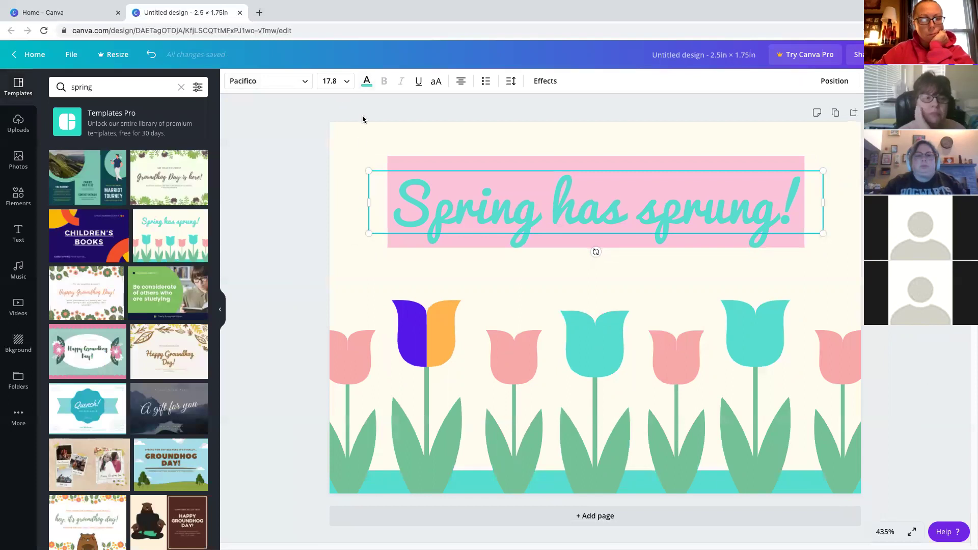
- Delete the heading, all the tulips and the turquoise ground strip to leave an empty page
click(359, 144)
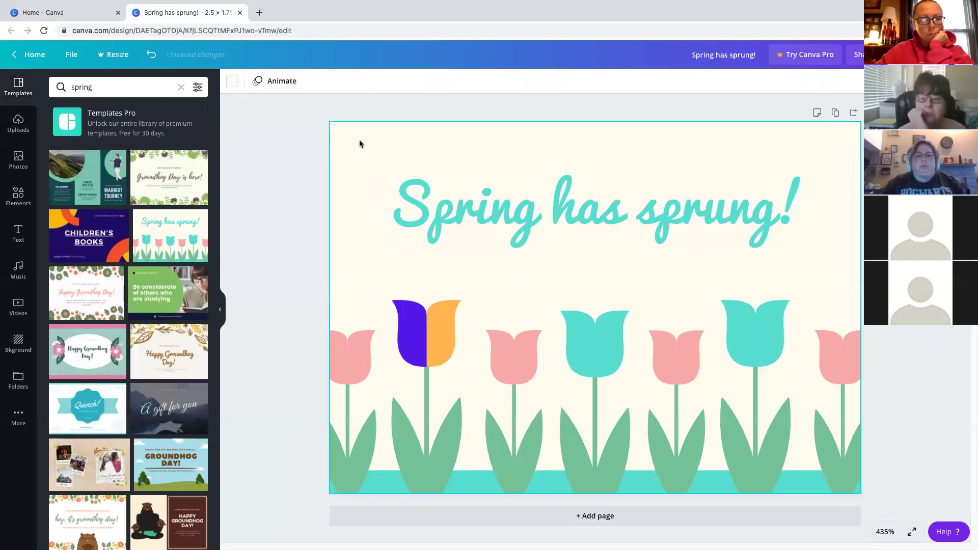
drag(368, 138, 905, 393)
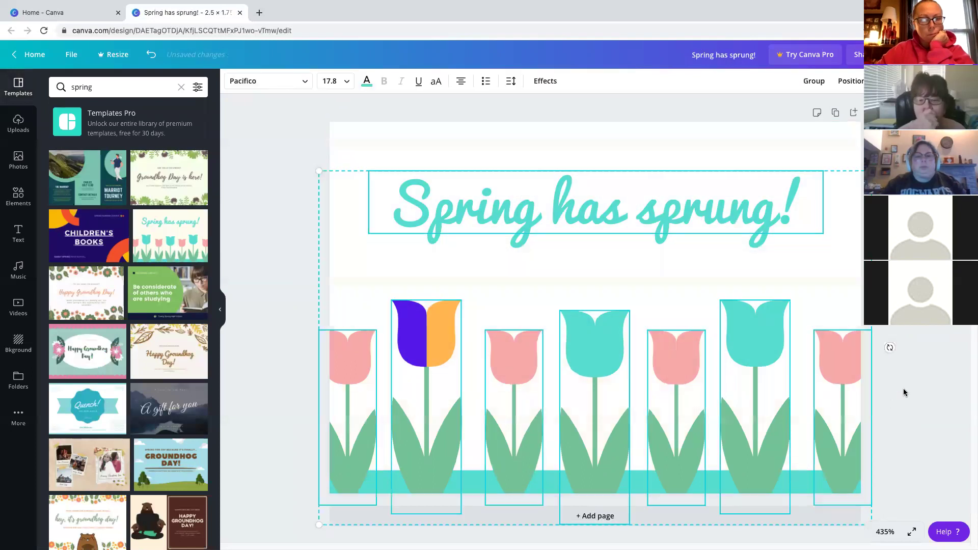
key(Delete)
click(396, 489)
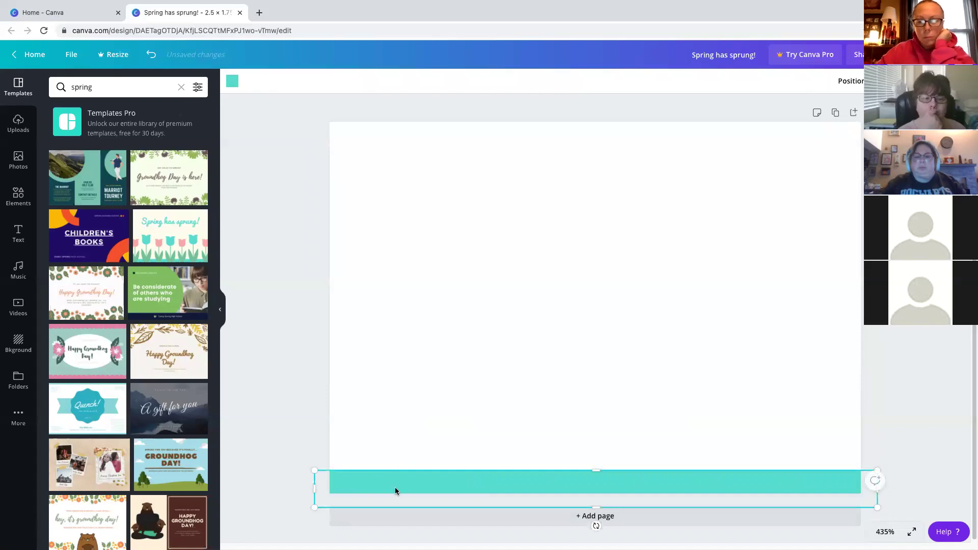
key(Delete)
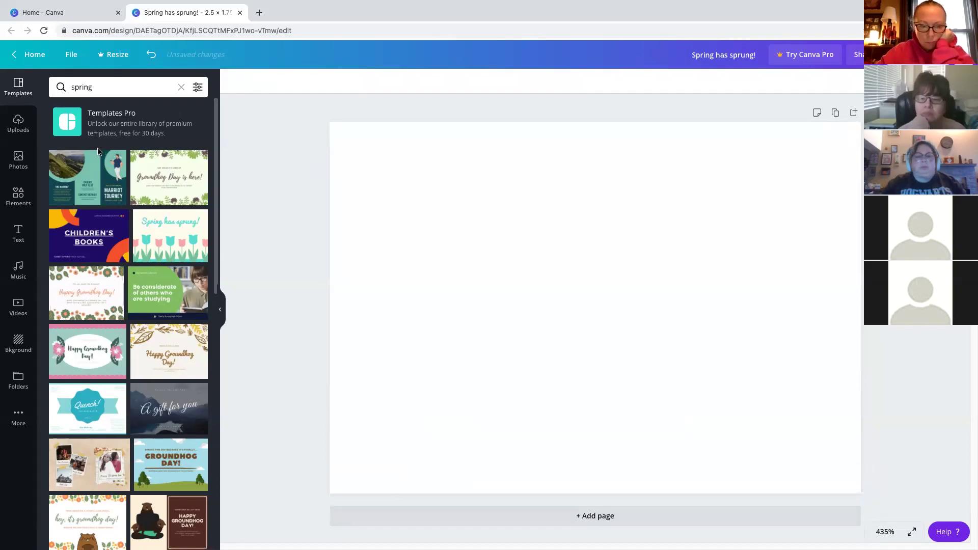
- Apply the "Groundhog Day!" landscape template and delete its text group together with the nearby trees and clouds
scroll(112, 376, down, 5)
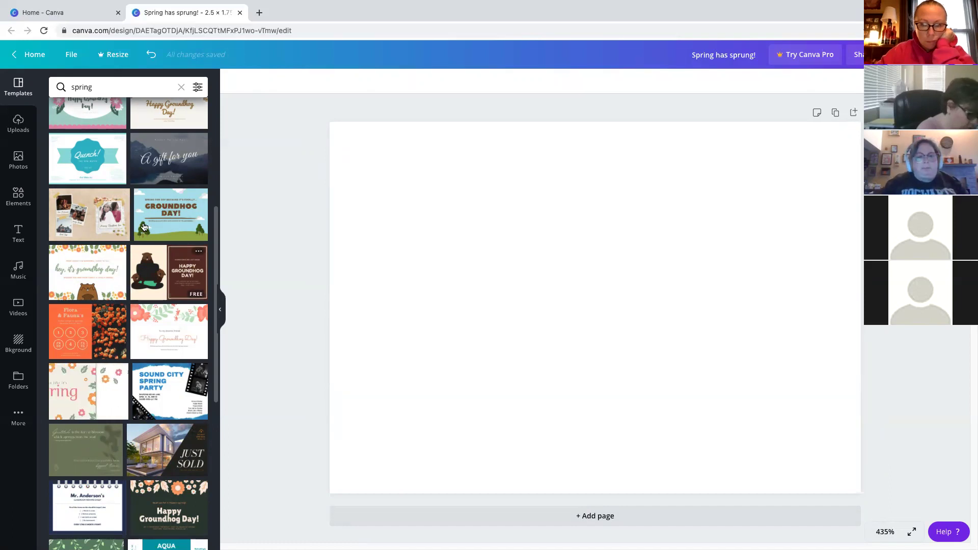
click(170, 216)
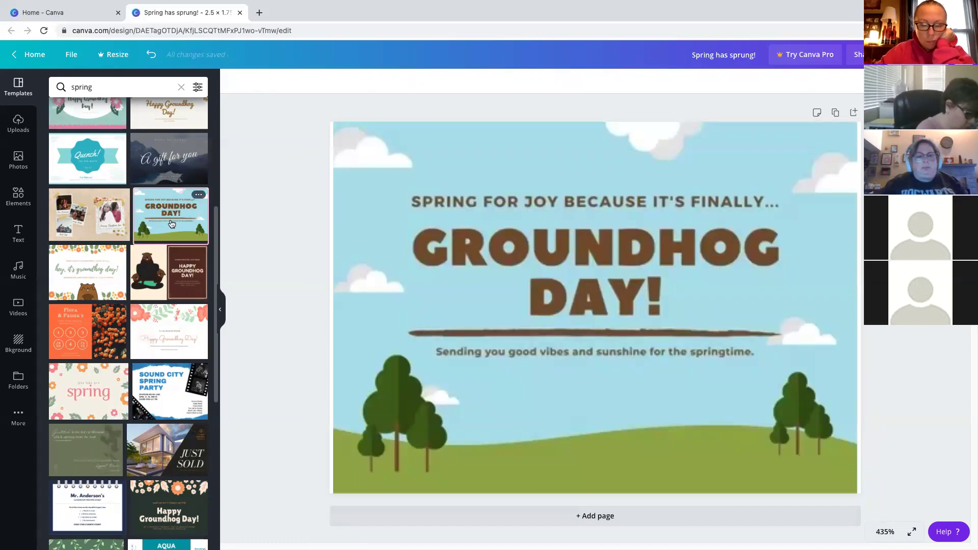
click(600, 265)
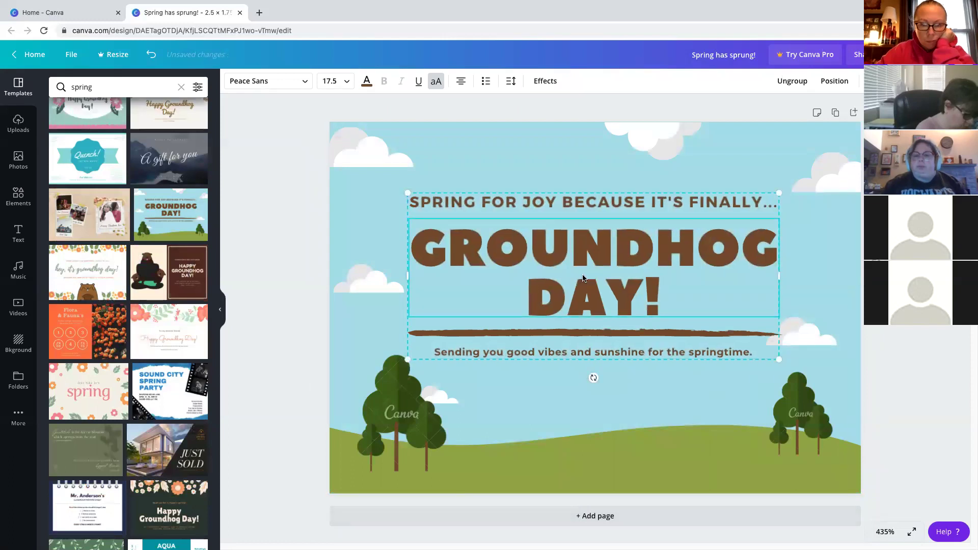
drag(340, 133, 591, 377)
key(Delete)
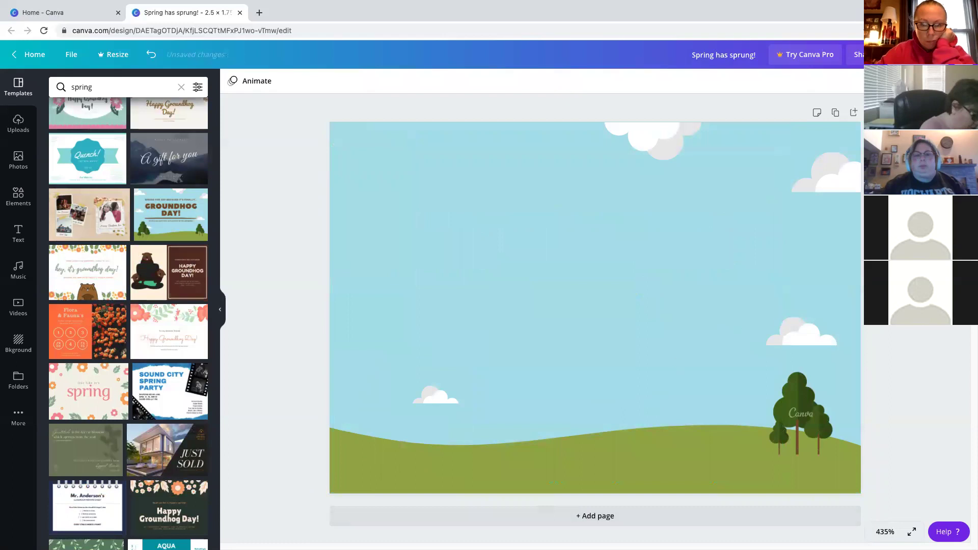
- Delete the remaining clouds, trees, blue sky and green hill to clear the page
click(809, 169)
key(Delete)
click(673, 140)
key(Delete)
click(686, 282)
key(Delete)
key(Delete)
click(716, 439)
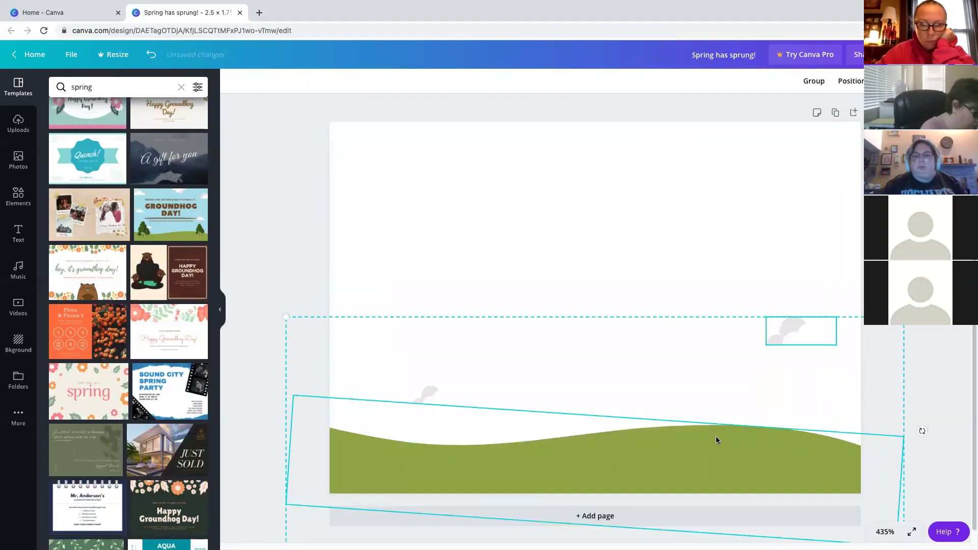
key(Delete)
drag(397, 370, 456, 462)
key(Delete)
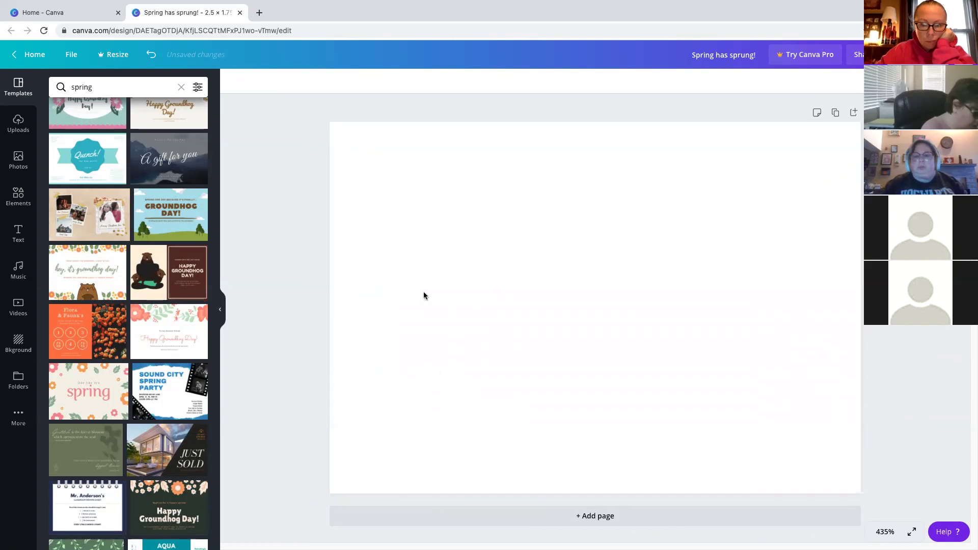
scroll(58, 398, down, 2)
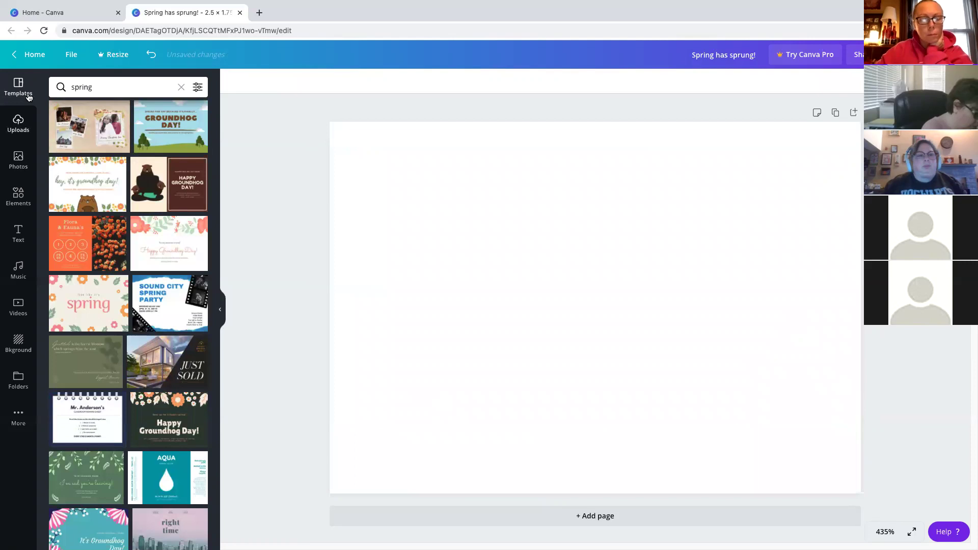
- Examine the collection of previously uploaded images
click(20, 132)
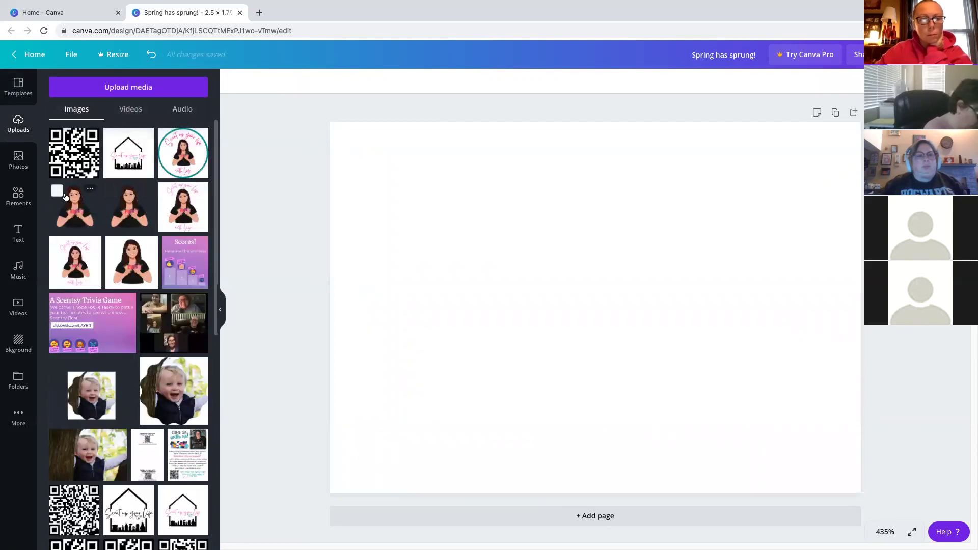
scroll(97, 385, down, 10)
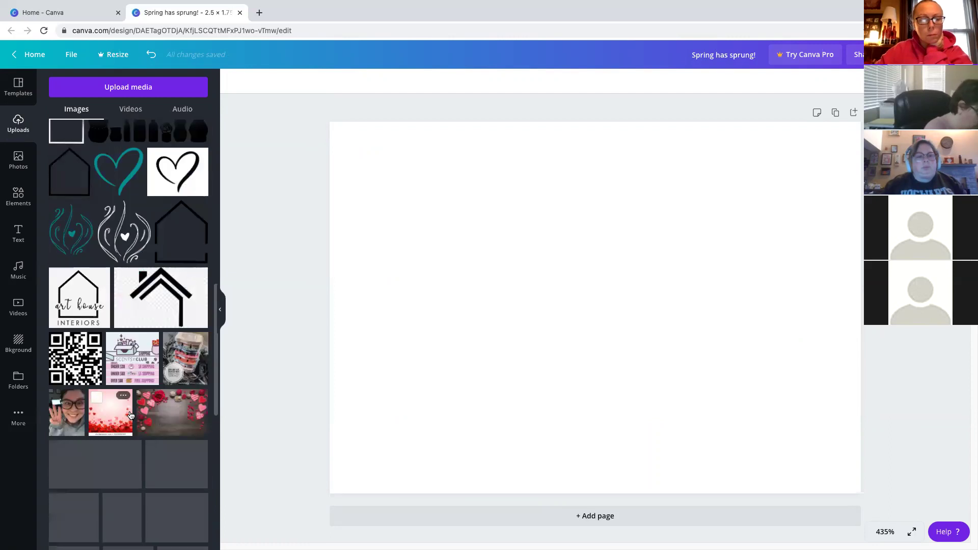
scroll(130, 415, down, 6)
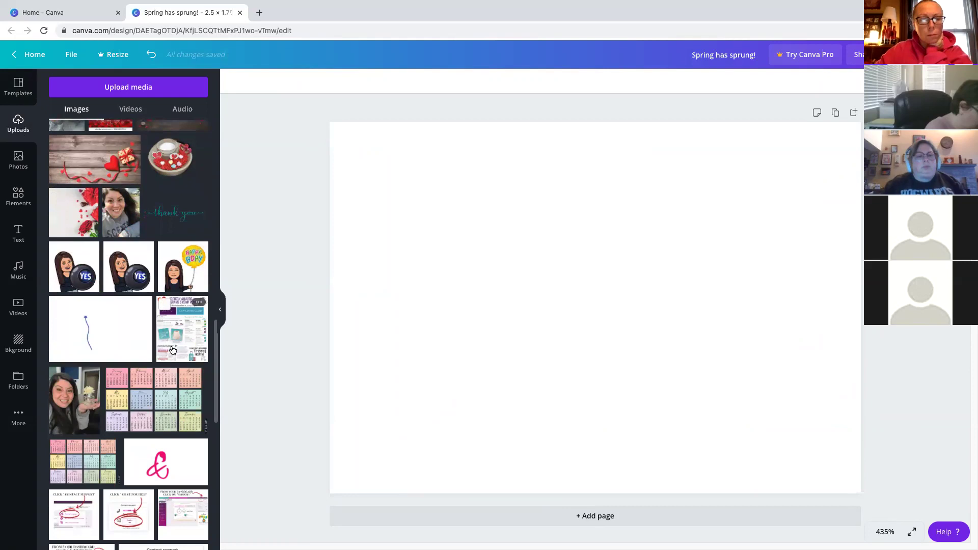
scroll(153, 306, down, 7)
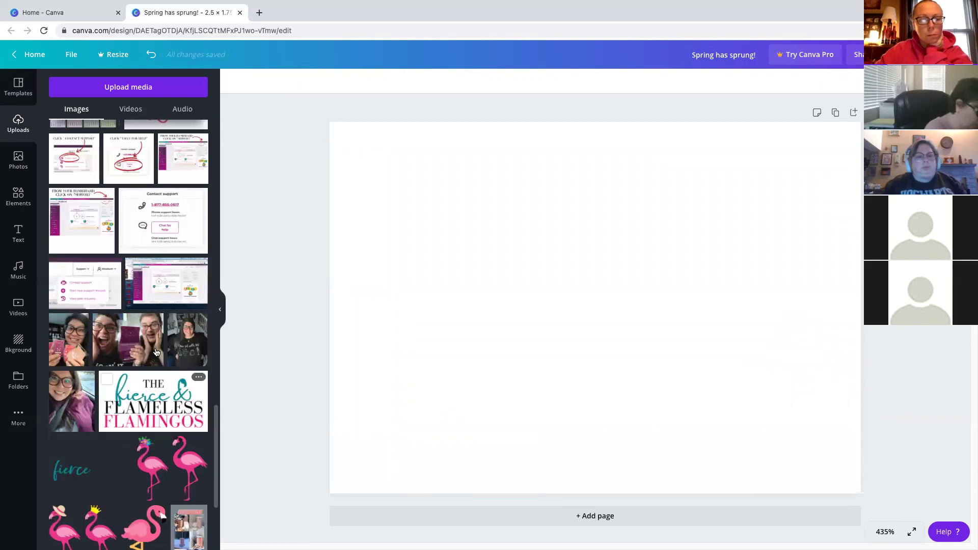
scroll(153, 352, down, 10)
scroll(136, 349, up, 15)
scroll(143, 357, down, 15)
scroll(152, 370, up, 8)
scroll(152, 371, up, 15)
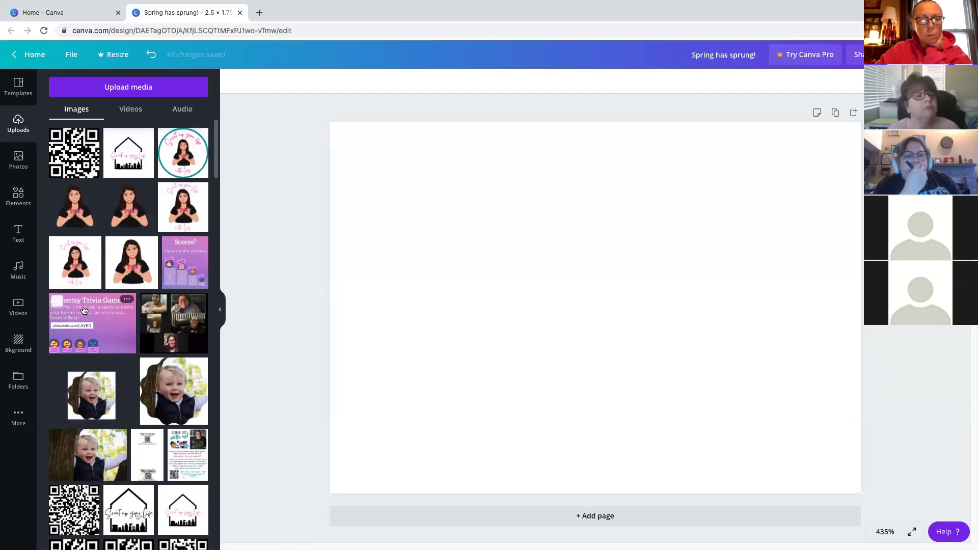
scroll(175, 387, down, 10)
scroll(115, 429, up, 8)
scroll(115, 429, up, 3)
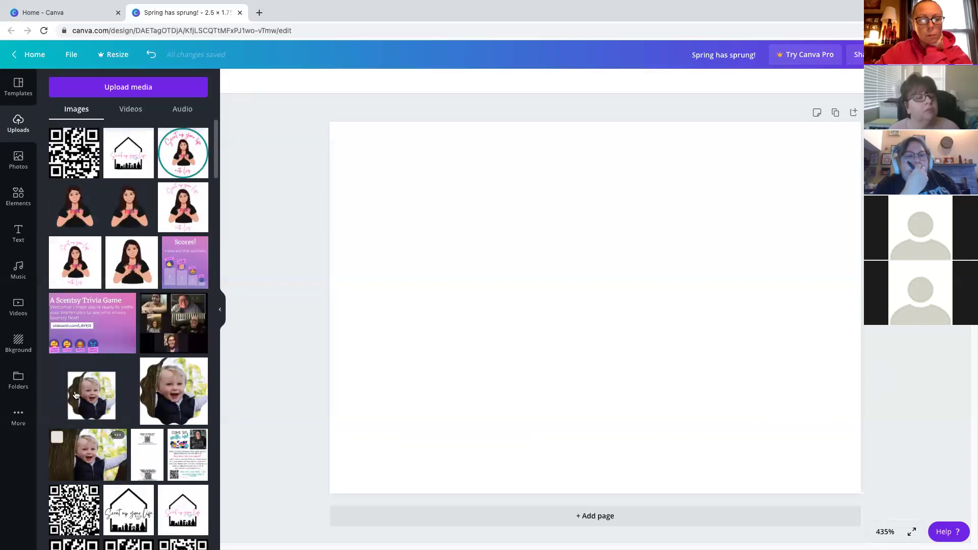
- Add the stock photo of fruit bowls with a knife, make it taller and place it near the page's left edge, vertically centred
click(18, 160)
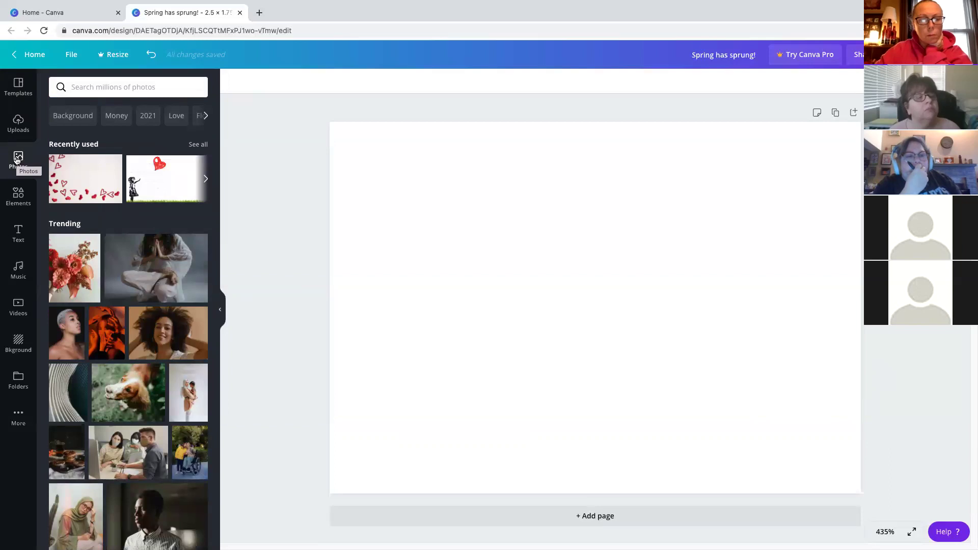
scroll(84, 382, down, 5)
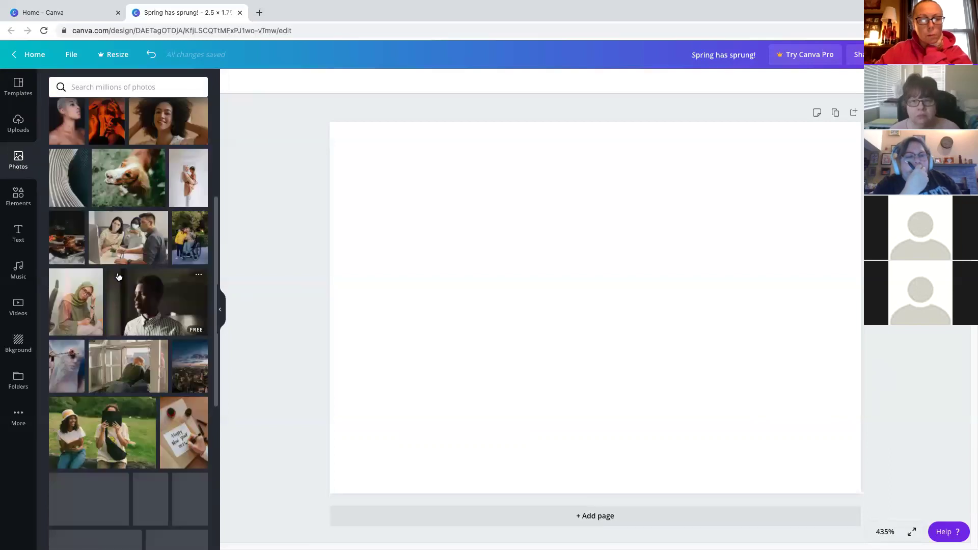
scroll(84, 381, down, 3)
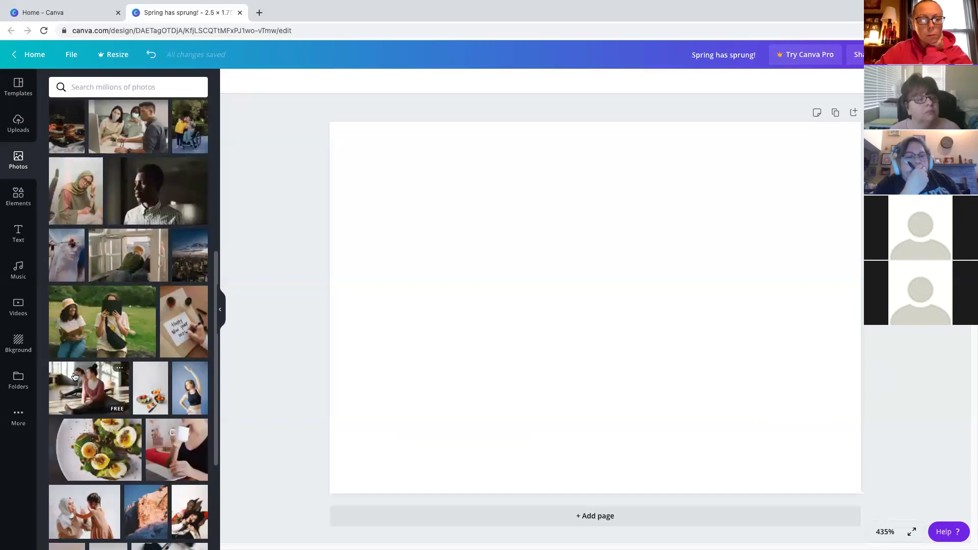
click(152, 366)
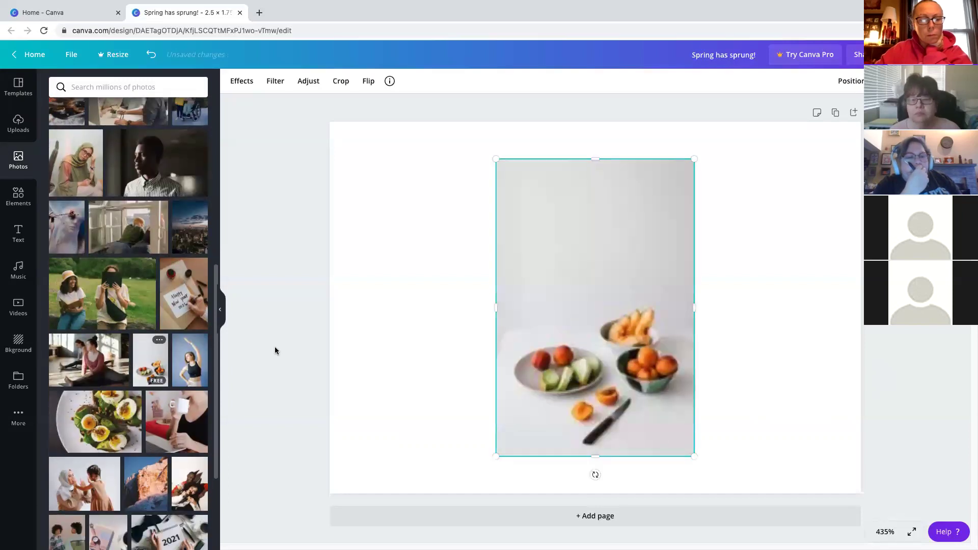
drag(573, 283, 547, 258)
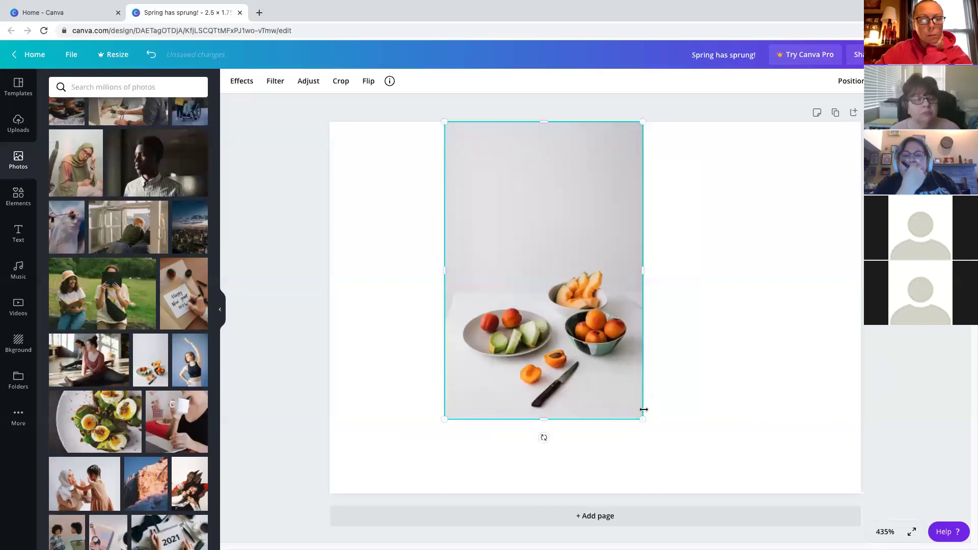
drag(633, 421, 684, 446)
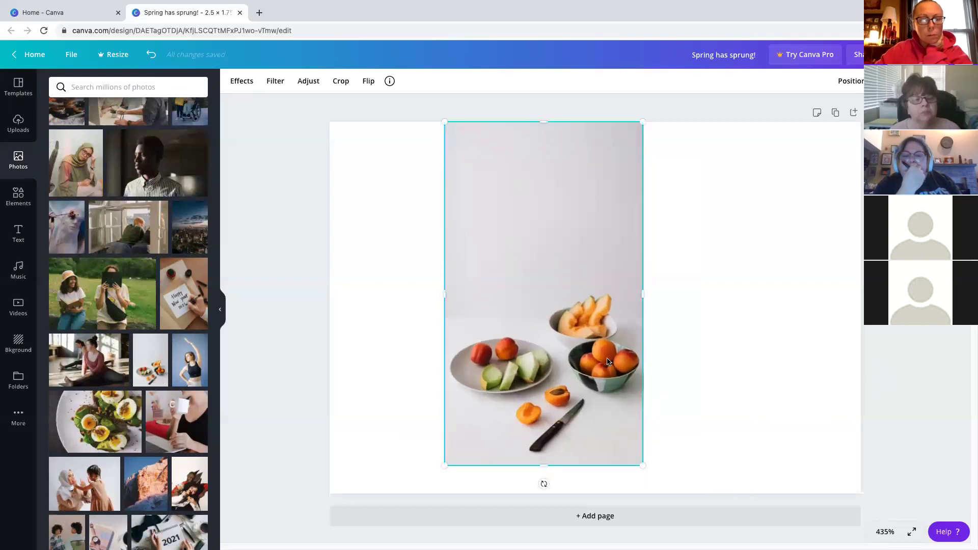
drag(581, 343, 467, 361)
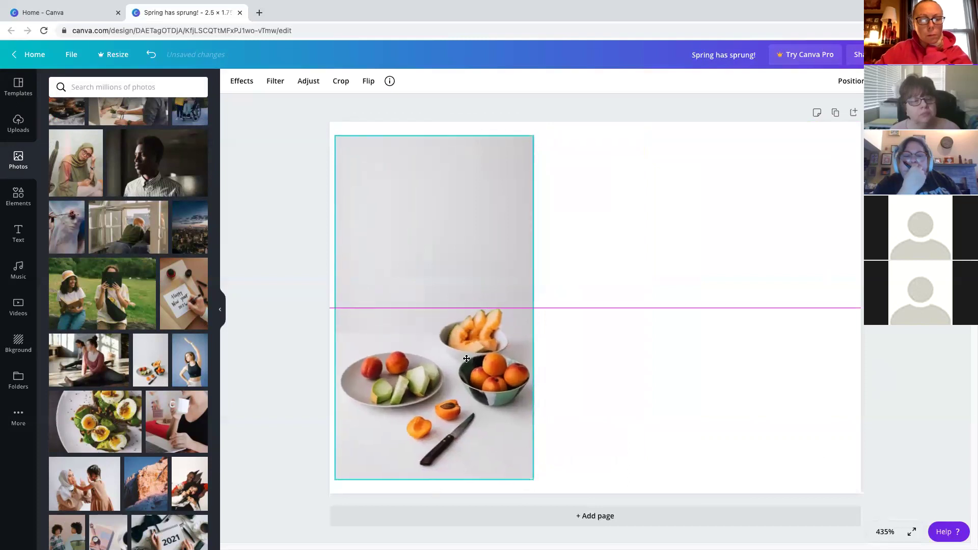
drag(466, 319, 479, 319)
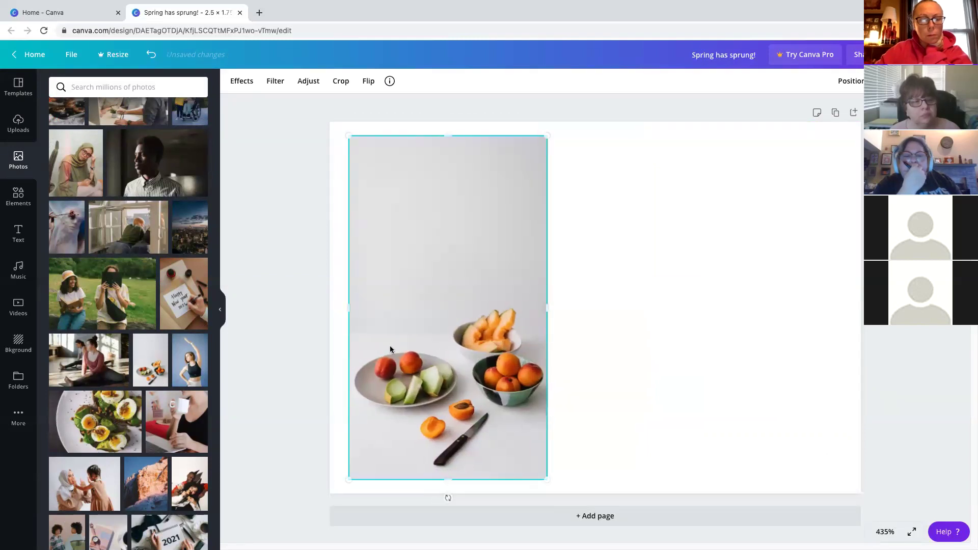
- Browse further through the trending stock photos
scroll(127, 389, down, 5)
scroll(102, 407, down, 5)
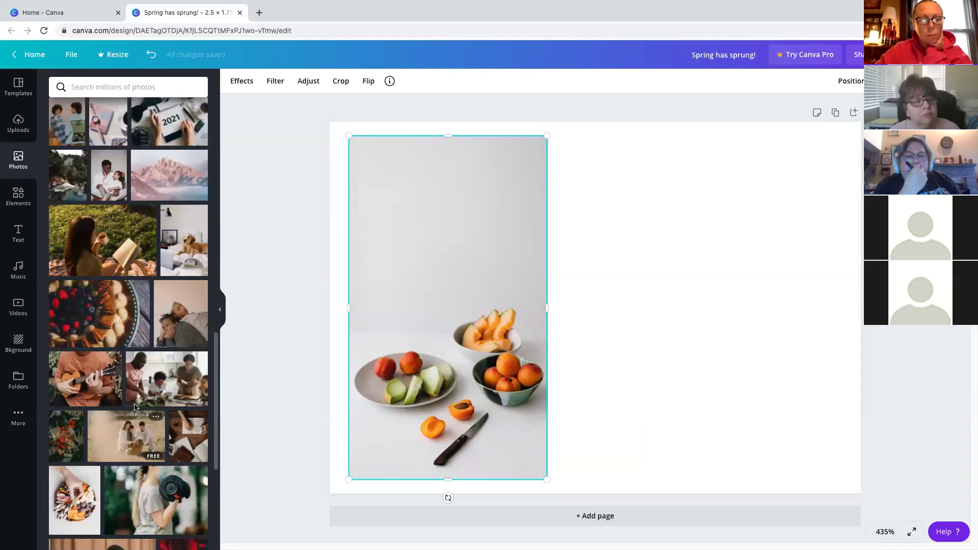
scroll(194, 397, down, 3)
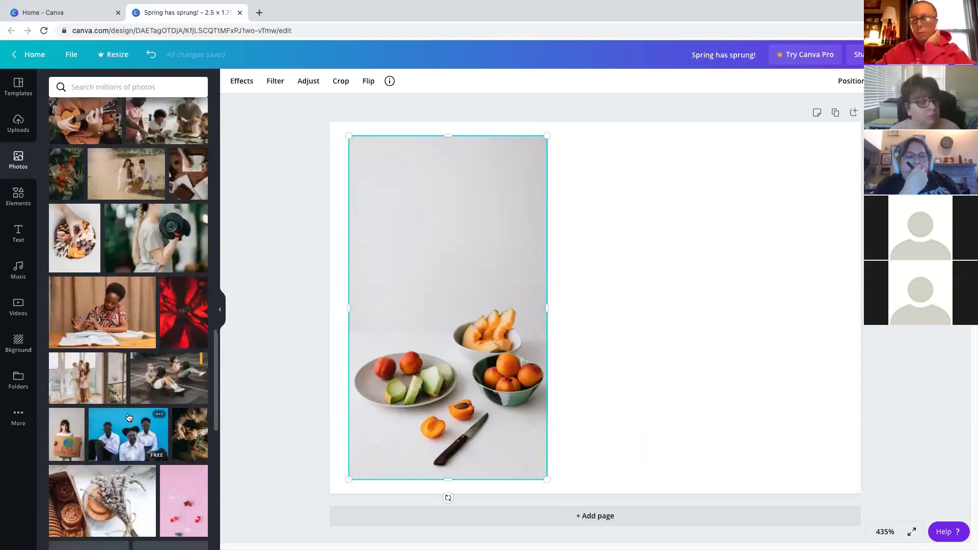
scroll(170, 459, down, 3)
scroll(163, 463, down, 3)
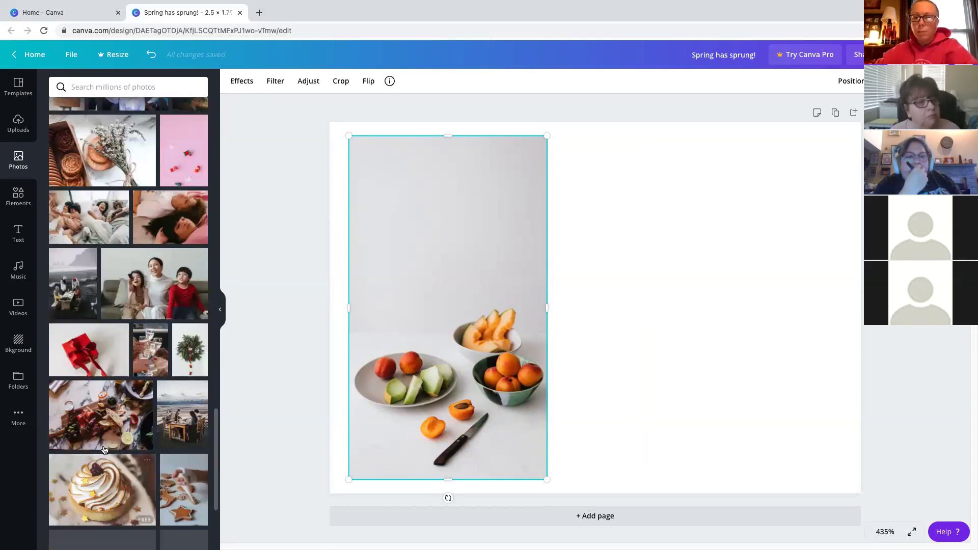
scroll(91, 476, down, 1)
scroll(91, 476, down, 5)
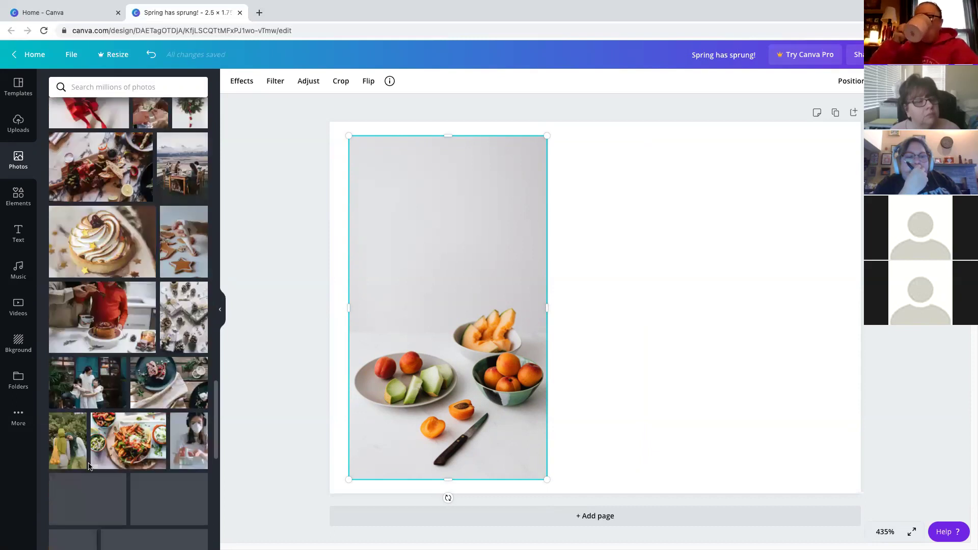
- Delete the fruit photo from the page
click(142, 88)
click(355, 196)
key(Delete)
- Search the stock photos for "dog" and add the close-up of the brown dog's upper face on white
click(137, 88)
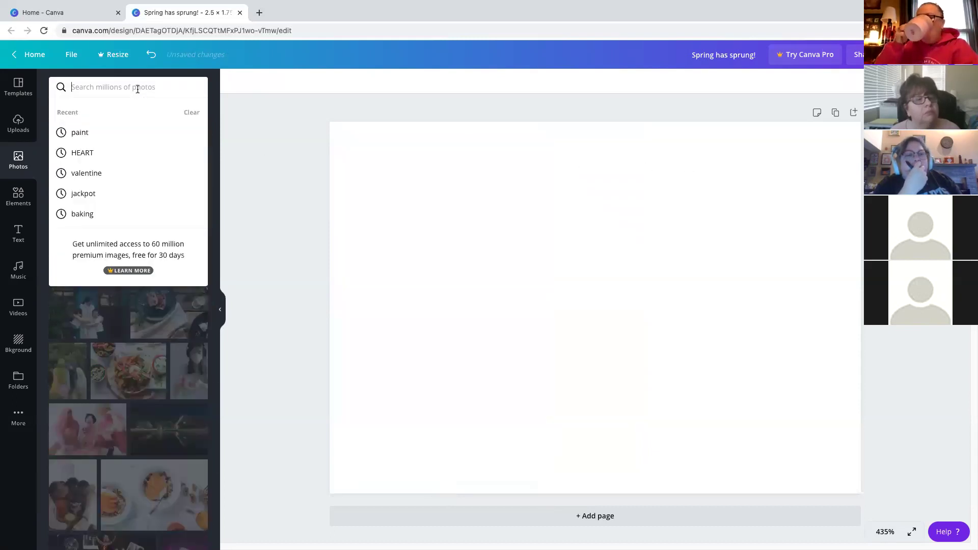
text(dog)
key(Return)
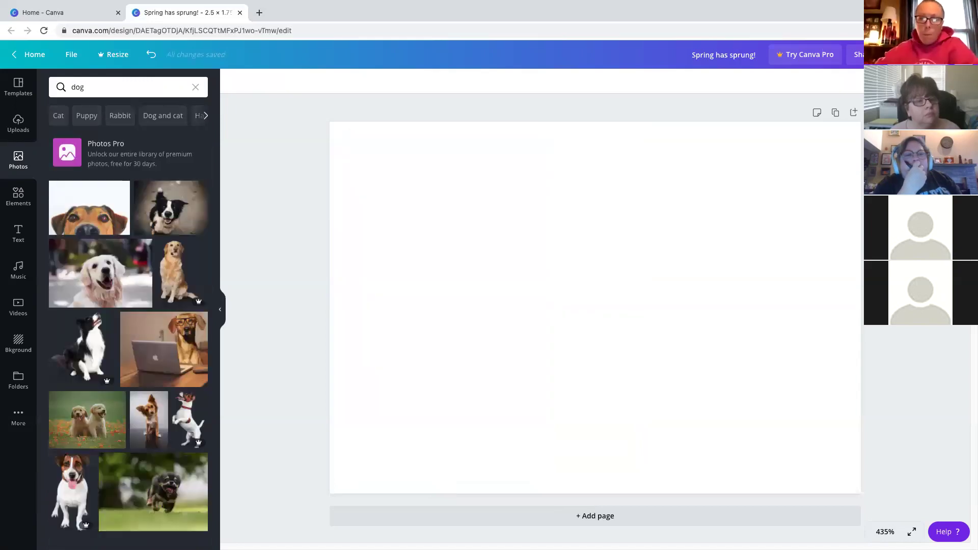
click(89, 207)
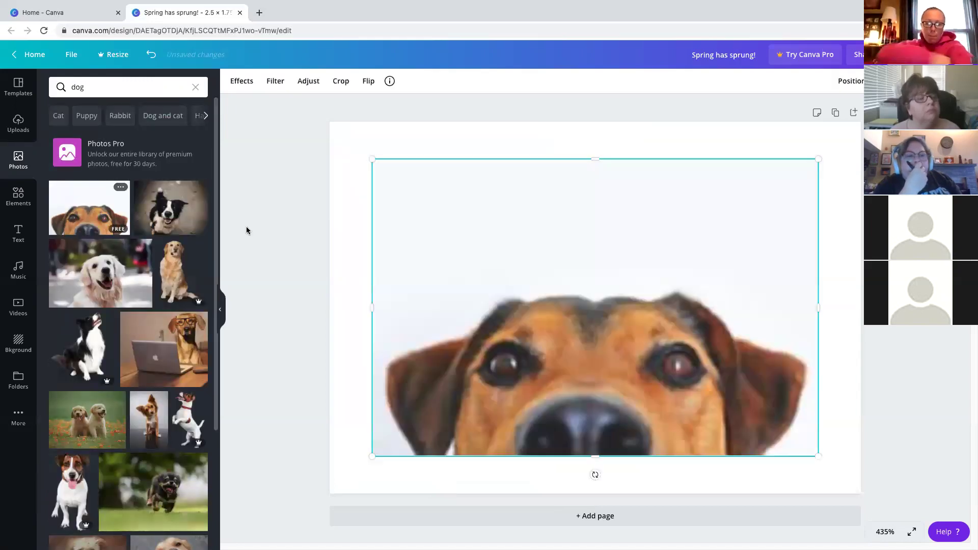
- Move the dog photo to the page's upper-left corner and enlarge it to cover the whole page
drag(651, 271, 610, 232)
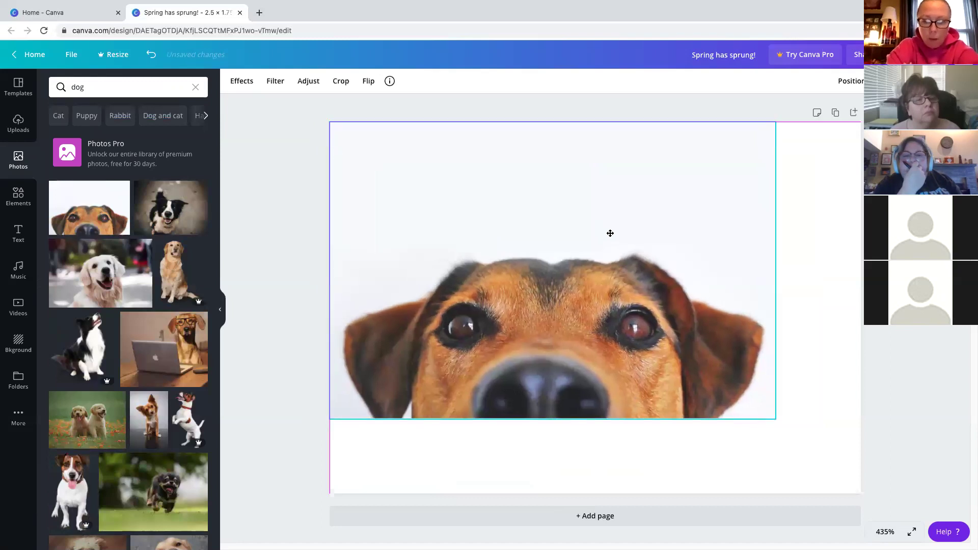
mouse_move(705, 378)
mouse_down()
mouse_move(713, 381)
mouse_move(701, 378)
mouse_up()
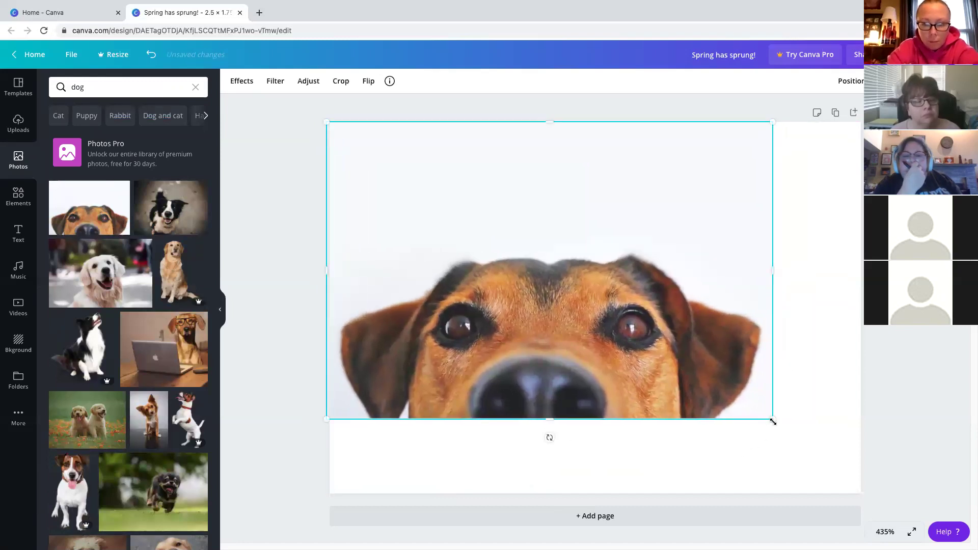
drag(787, 432, 879, 511)
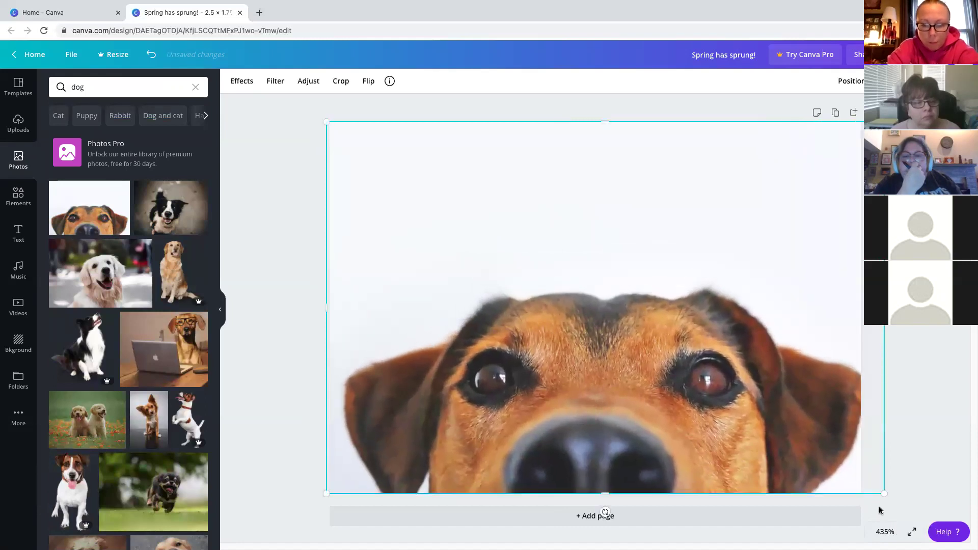
- Crop the dog photo's right side to the page edge and shift the image left within the crop to show both ears
double_click(678, 367)
mouse_move(884, 123)
mouse_down()
mouse_move(749, 299)
mouse_move(659, 356)
mouse_move(869, 271)
mouse_move(865, 122)
mouse_up()
double_click(606, 317)
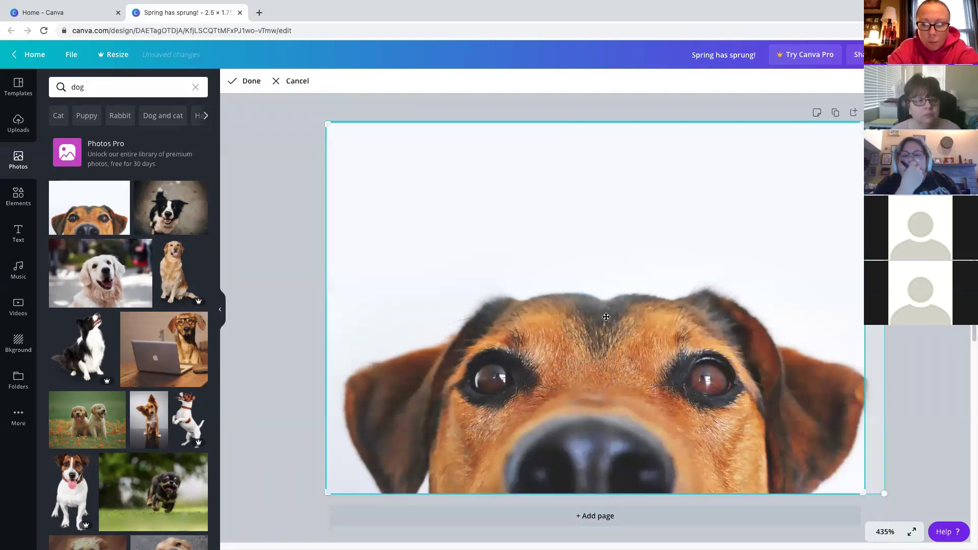
drag(600, 316, 589, 315)
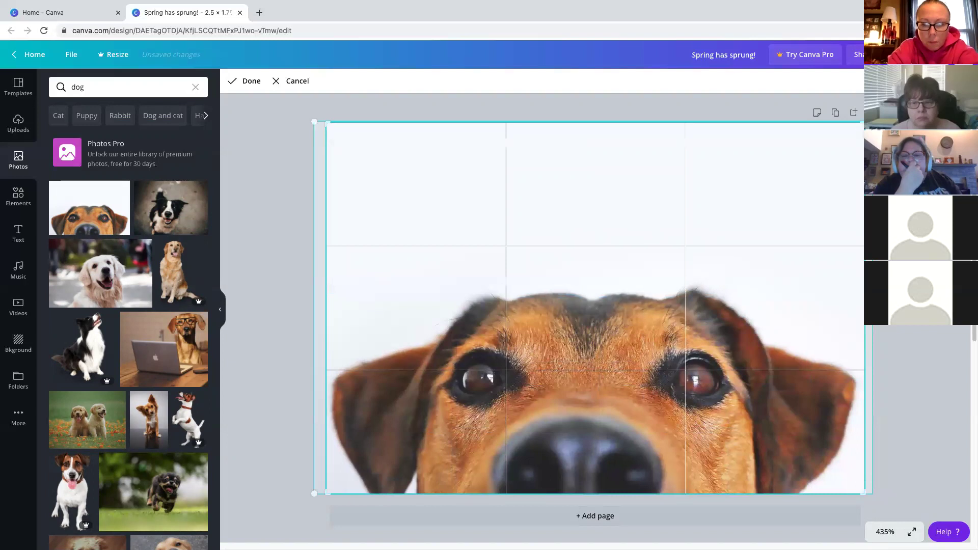
click(912, 245)
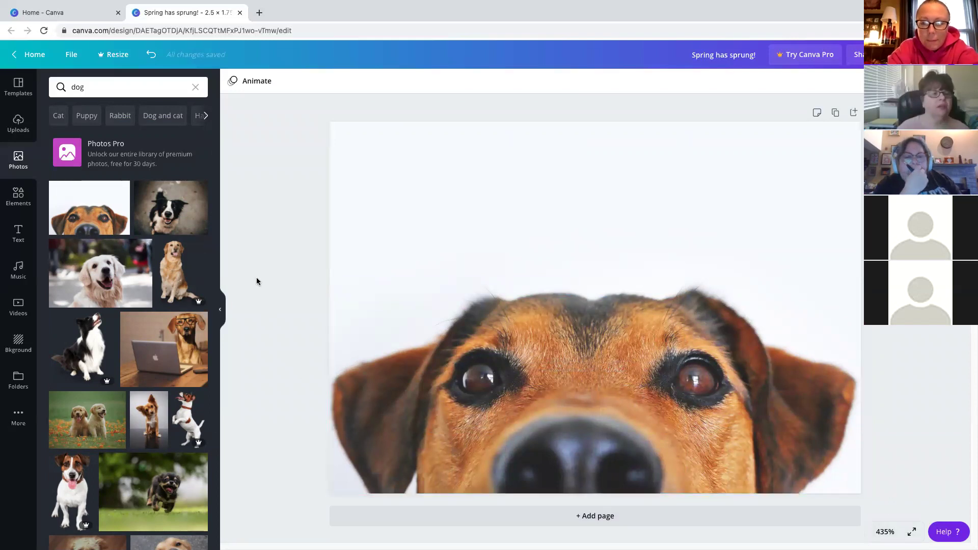
- Open the elements library and nudge the dog photo so its left edge aligns with the page edge
click(196, 88)
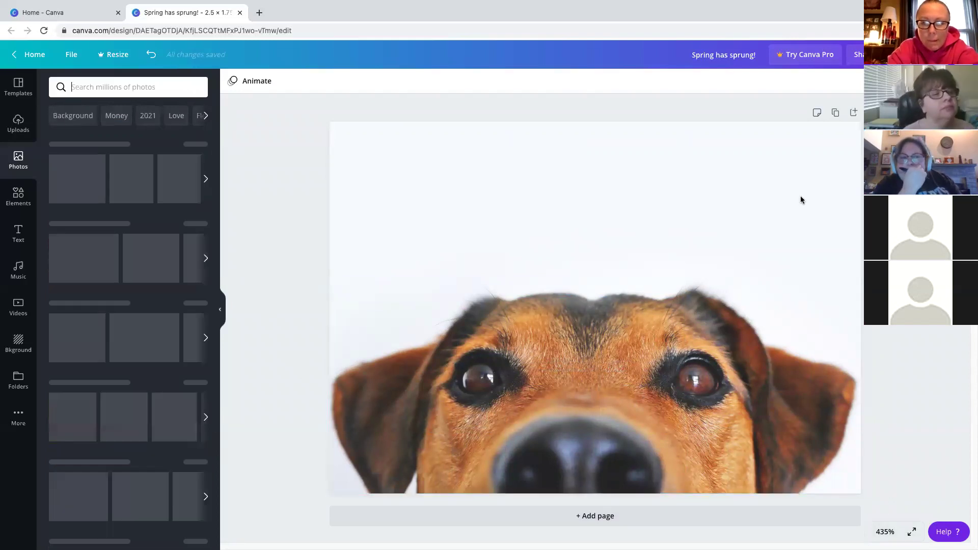
click(398, 301)
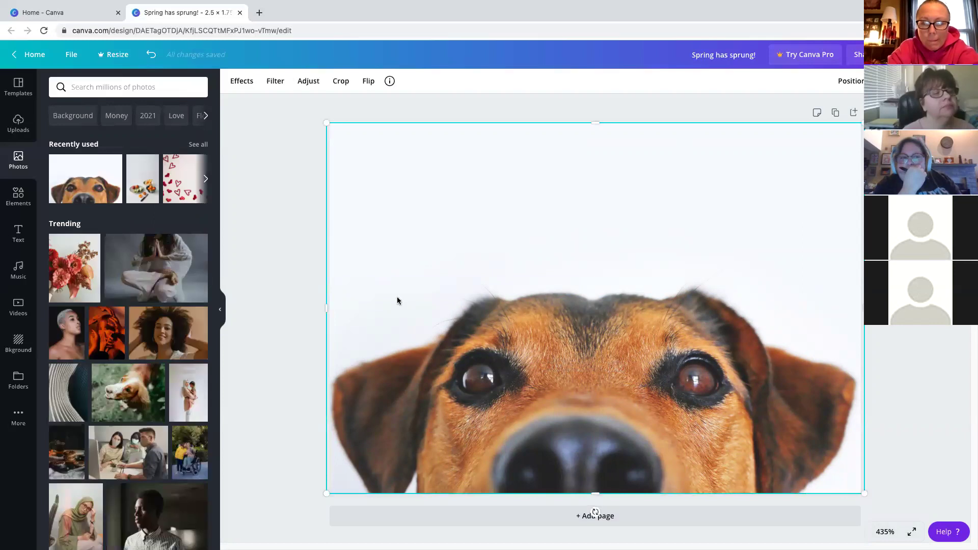
click(18, 196)
mouse_move(670, 273)
mouse_down()
mouse_move(618, 247)
mouse_move(671, 282)
mouse_up()
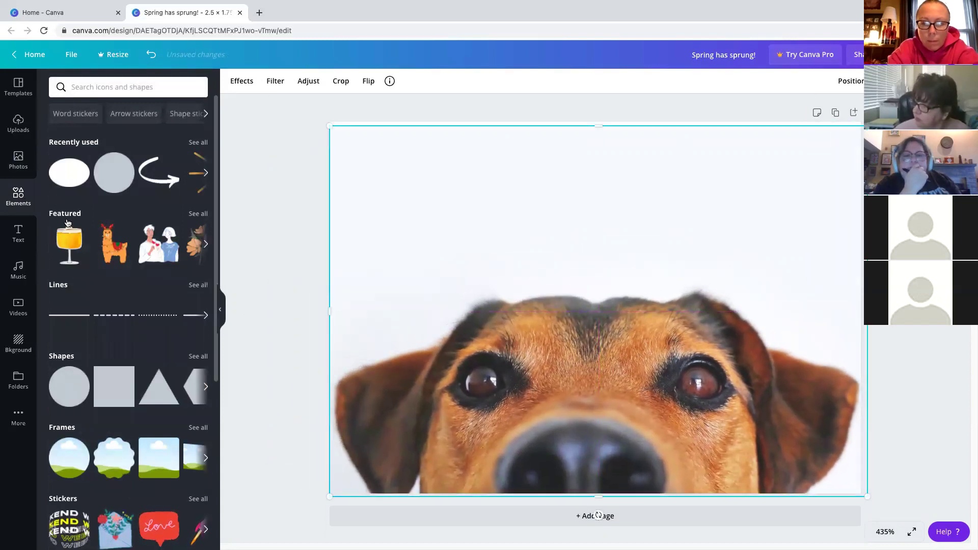
- Examine the elements library and its full collection of recently used elements
scroll(106, 243, down, 20)
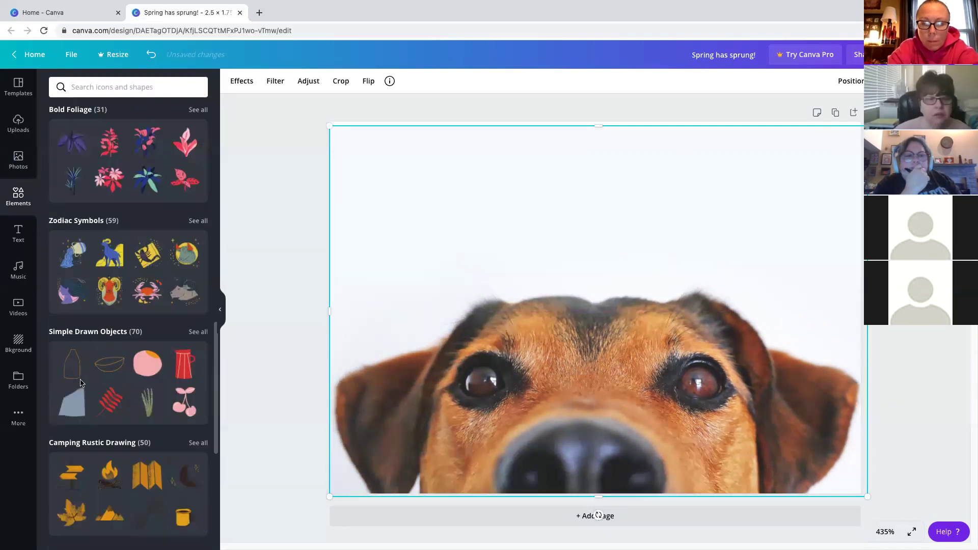
scroll(80, 381, up, 20)
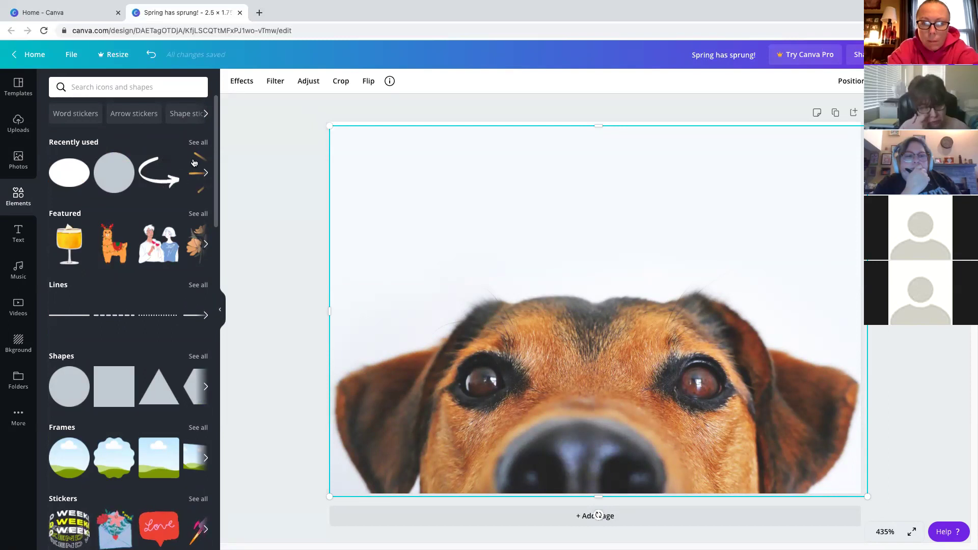
click(197, 143)
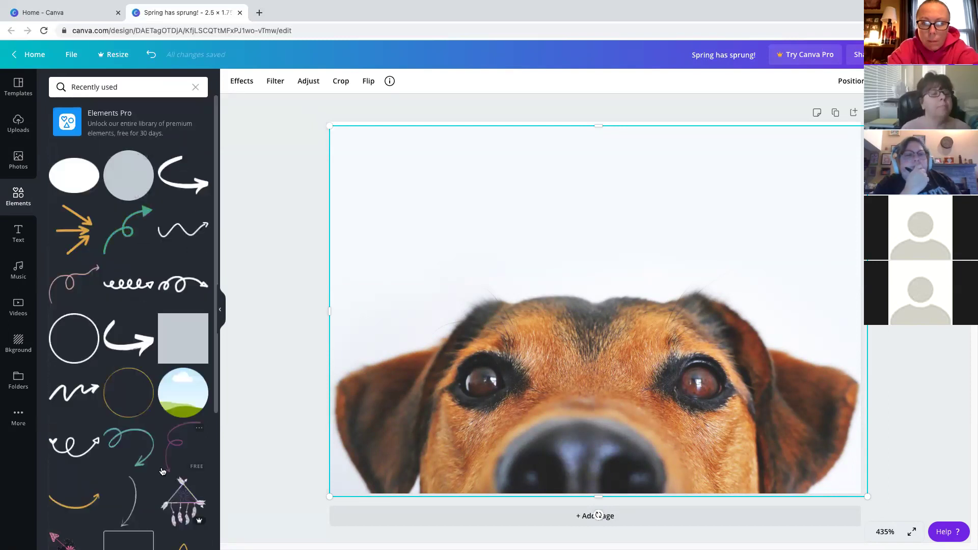
scroll(162, 471, down, 4)
scroll(159, 427, down, 3)
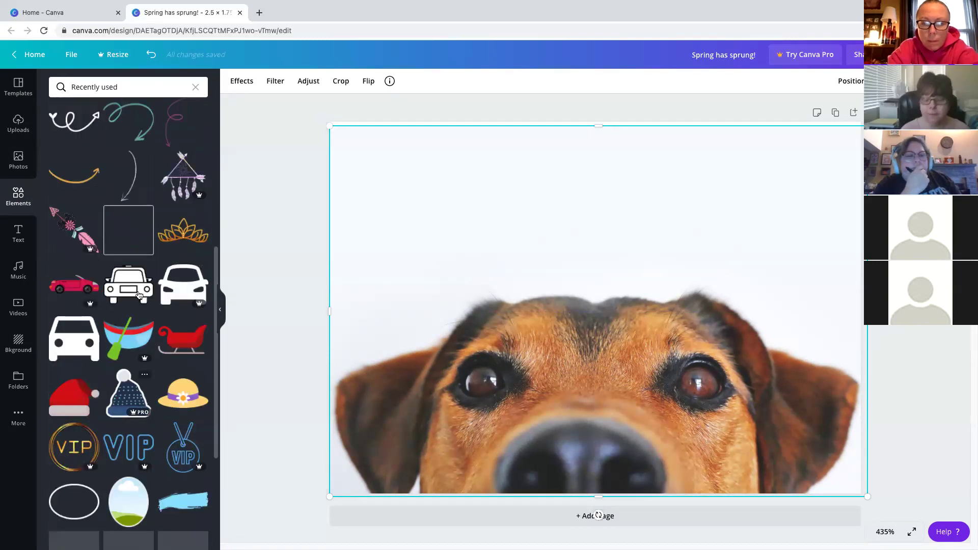
scroll(153, 357, up, 7)
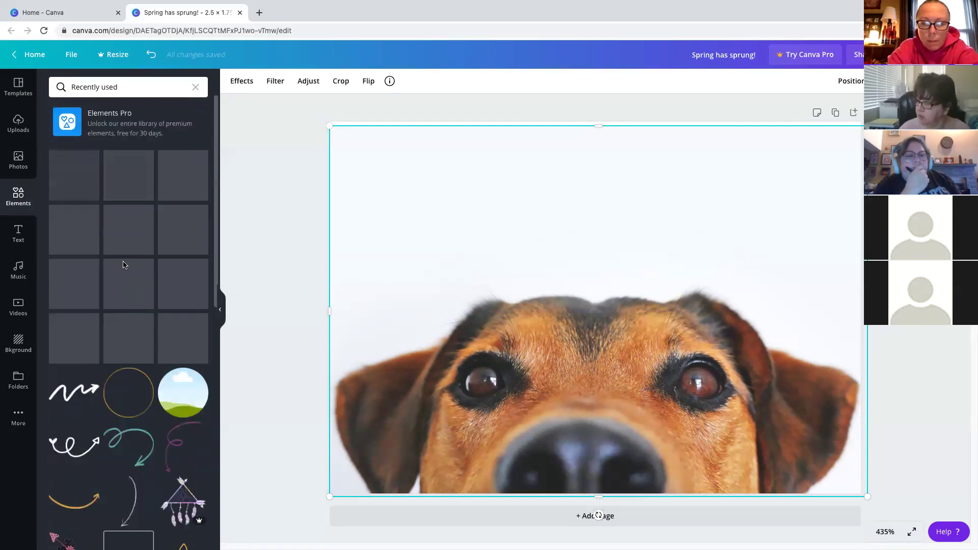
- Browse the full collection of frames and place a reduced scalloped frame in the page's upper-left area
click(195, 87)
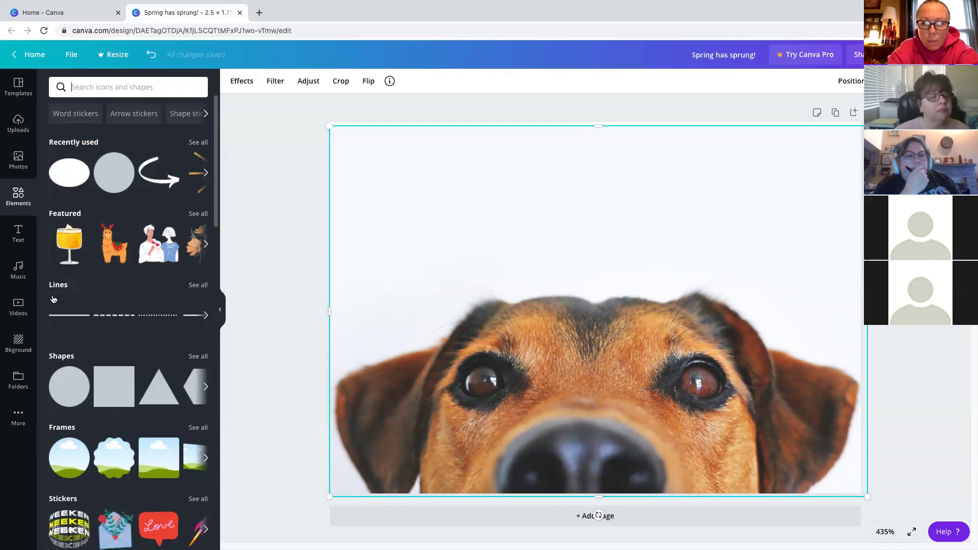
scroll(52, 302, down, 2)
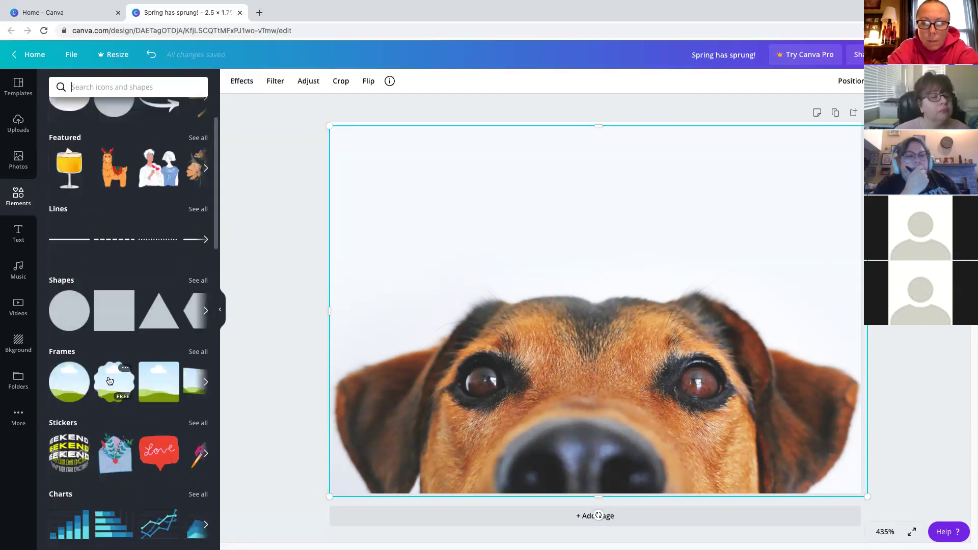
scroll(127, 363, down, 2)
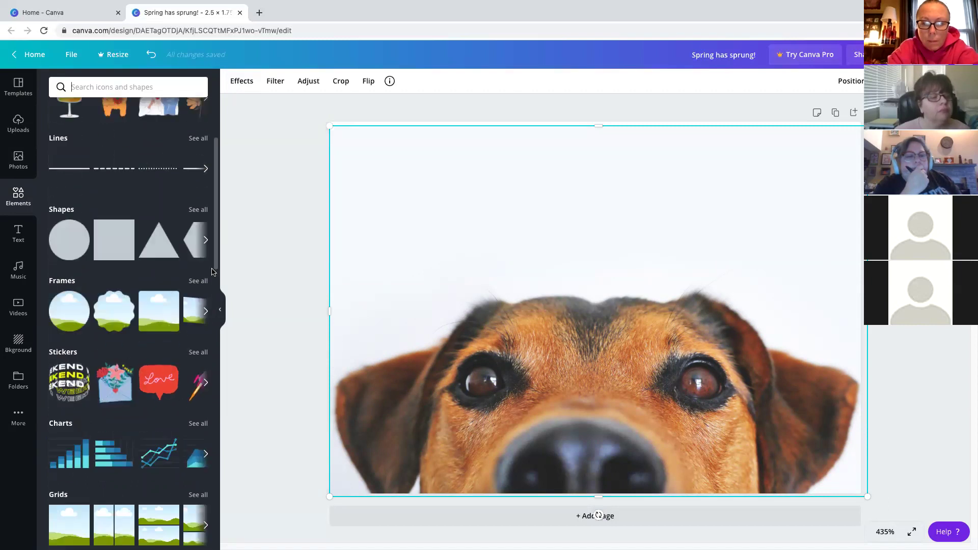
click(196, 280)
scroll(143, 306, down, 3)
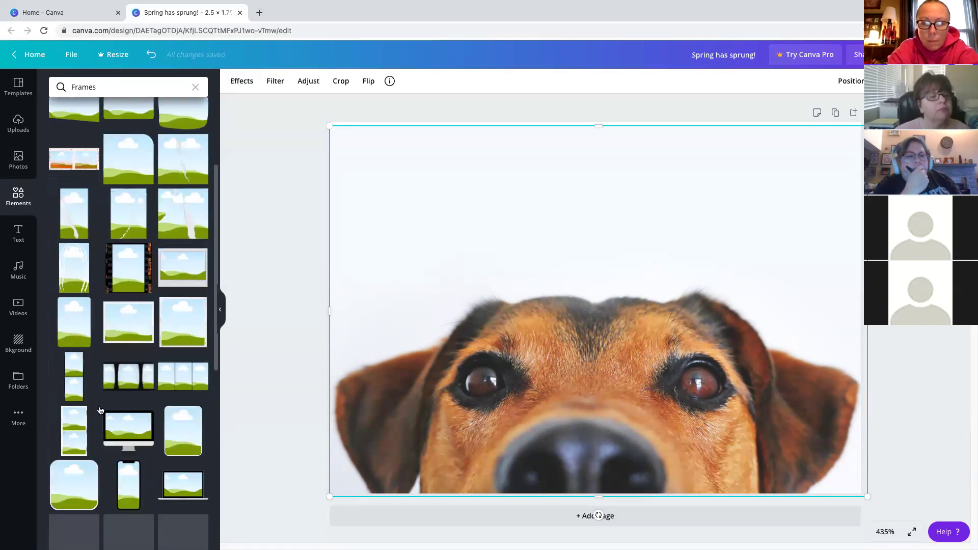
scroll(94, 320, up, 3)
drag(137, 202, 383, 152)
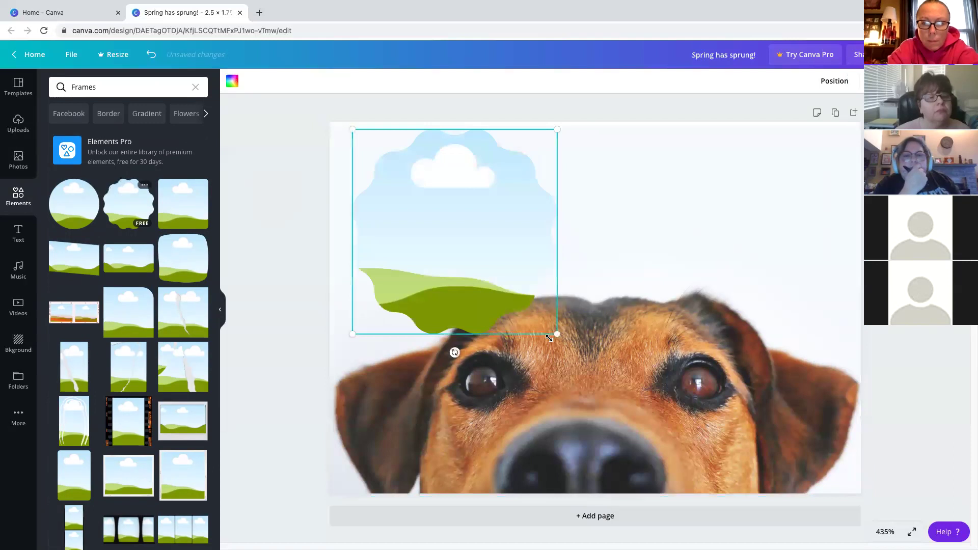
drag(533, 308, 507, 291)
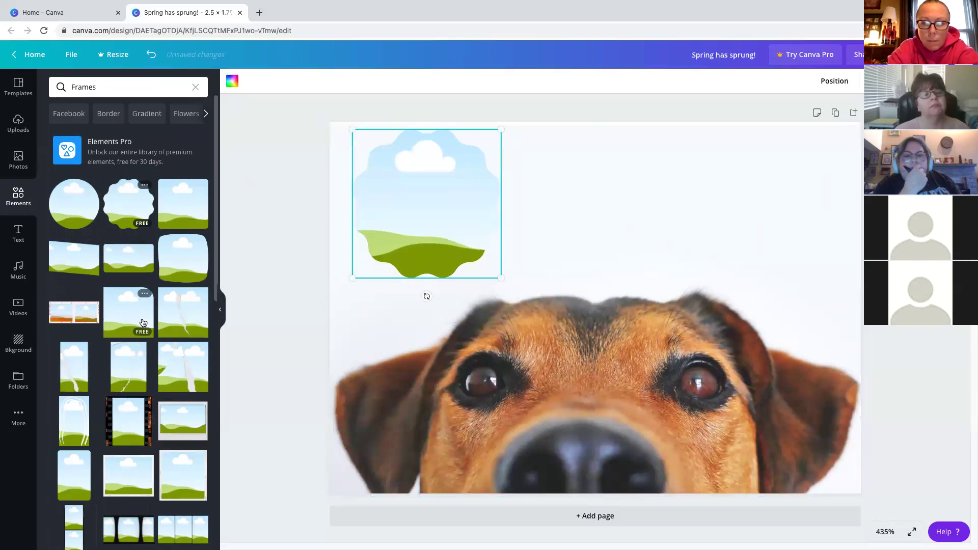
- Fill the scalloped frame with the uploaded illustration of a woman, and replace it with the uploaded toddler photo
scroll(144, 327, down, 5)
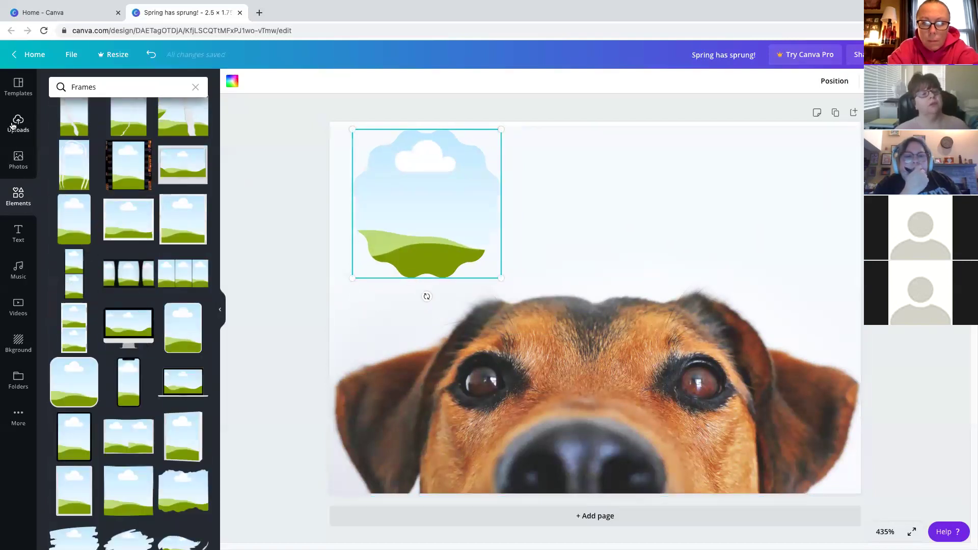
click(17, 124)
drag(129, 204, 488, 182)
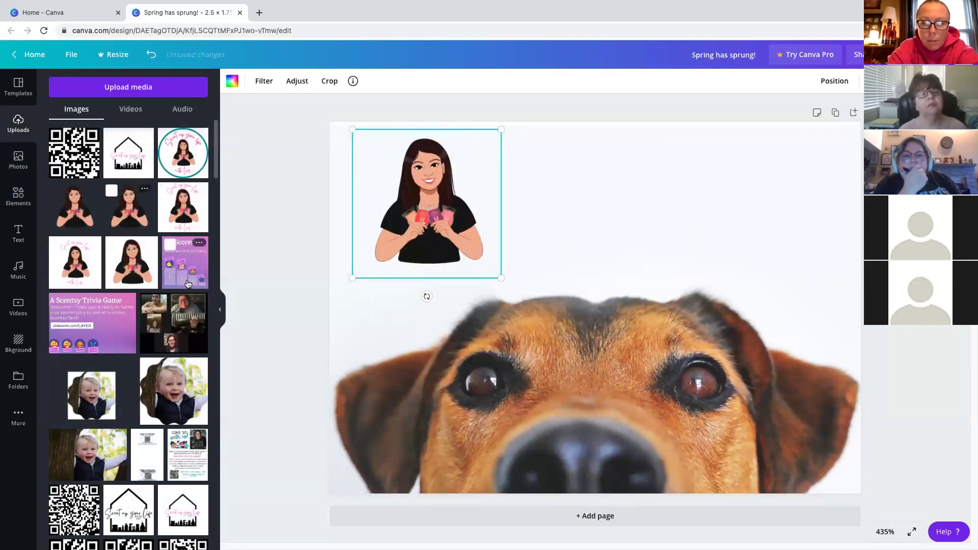
scroll(188, 284, down, 5)
drag(89, 219, 434, 224)
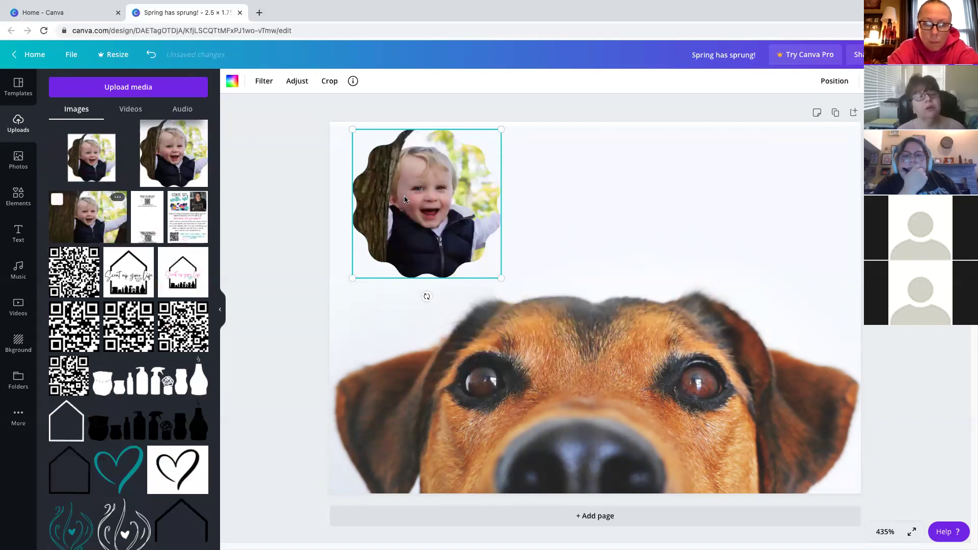
- Add the desktop monitor frame beside the toddler photo and shrink it to fit above the dog's head
click(18, 195)
scroll(186, 298, down, 5)
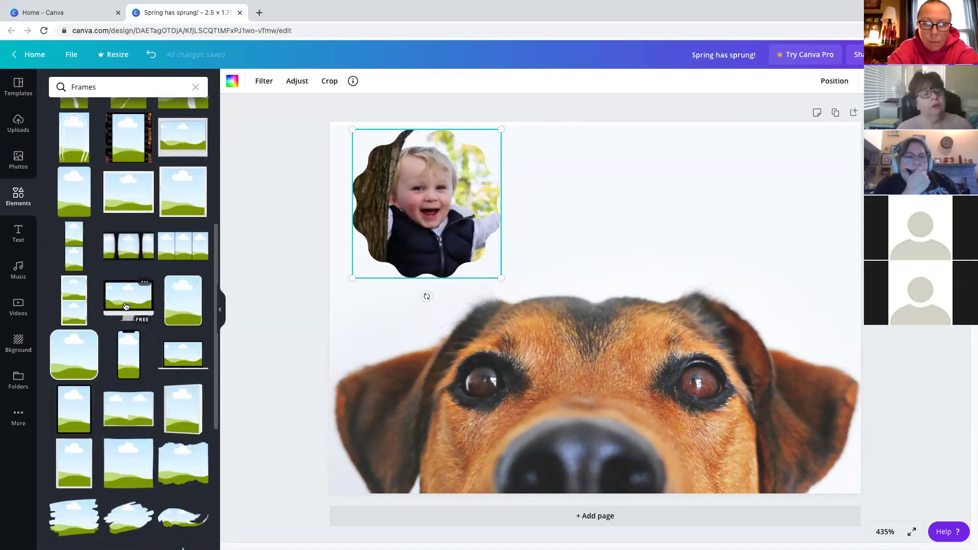
drag(124, 300, 671, 251)
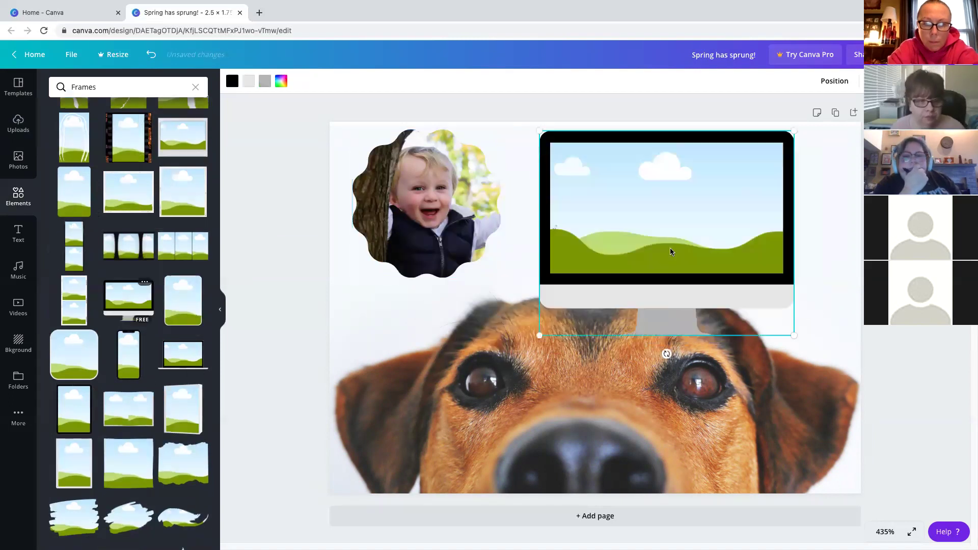
drag(793, 337, 711, 269)
- Delete the toddler photo and its scalloped frame from the page
click(446, 214)
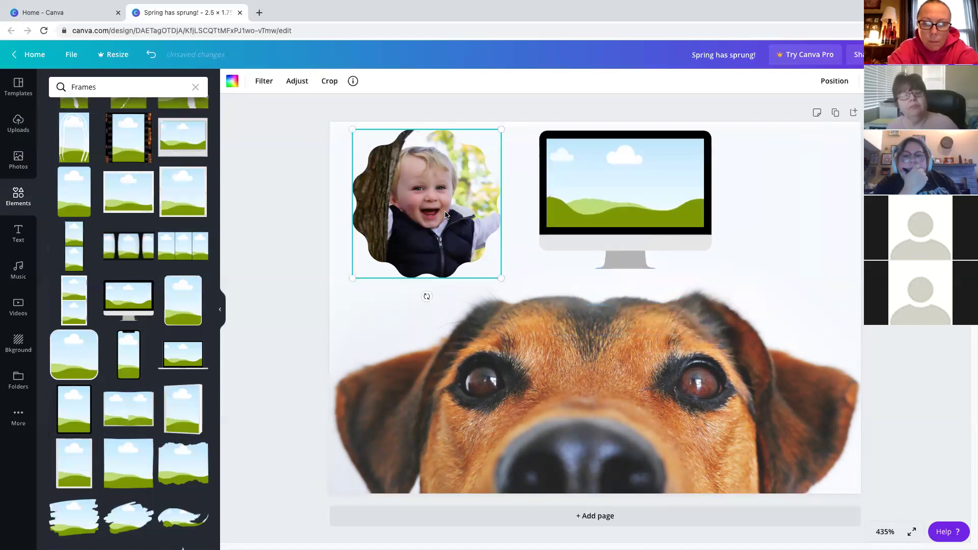
key(Delete)
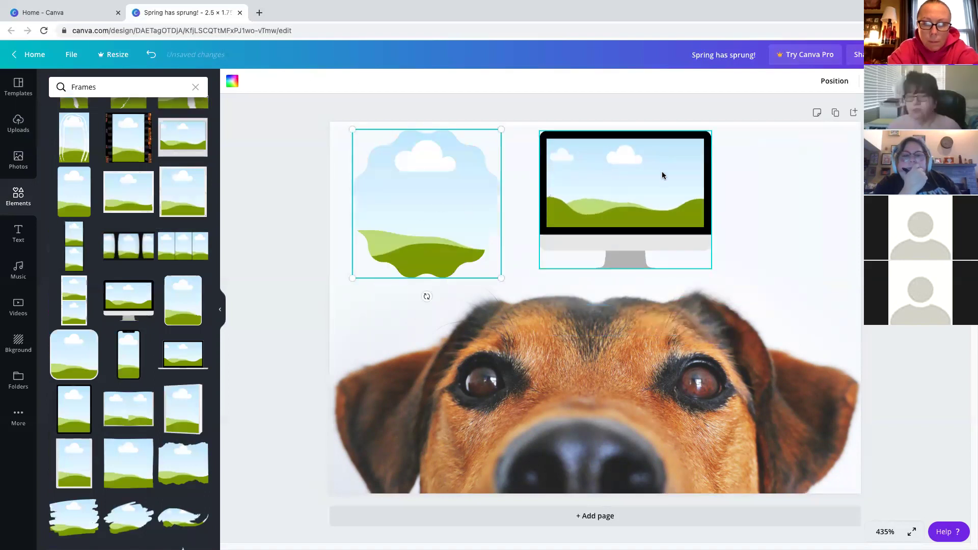
key(Delete)
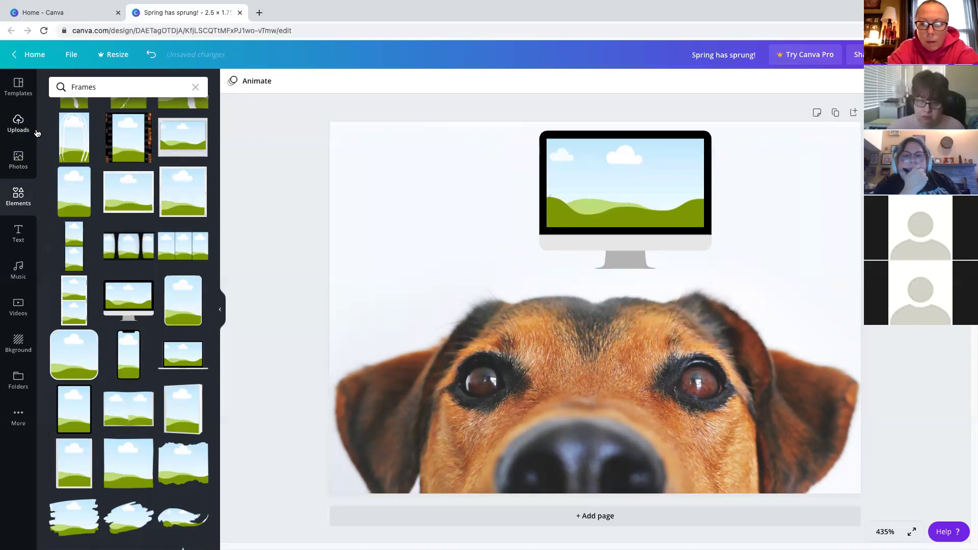
- Fill the monitor frame with the uploaded pink "Scent up your life" house logo and nudge the frame slightly upward
click(18, 124)
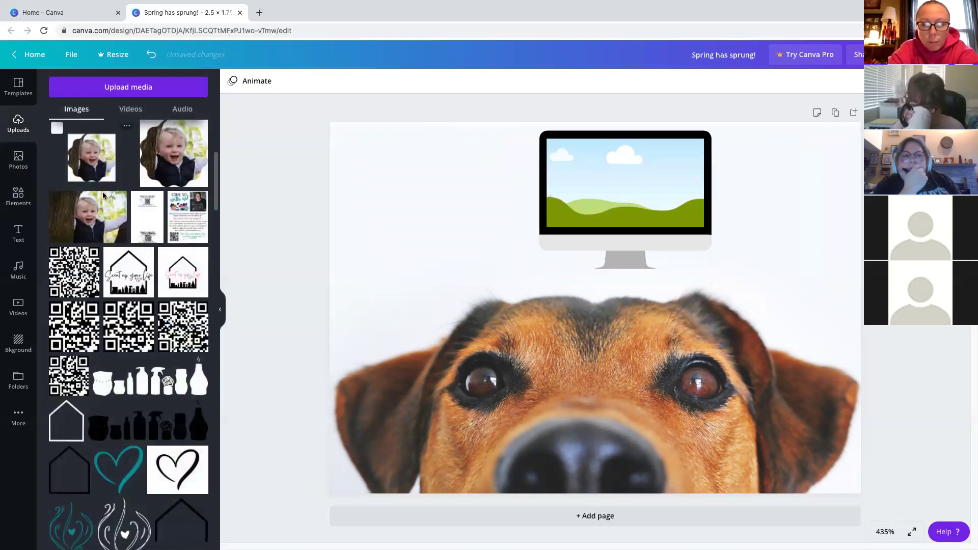
scroll(162, 235, down, 3)
drag(182, 236, 662, 214)
double_click(673, 196)
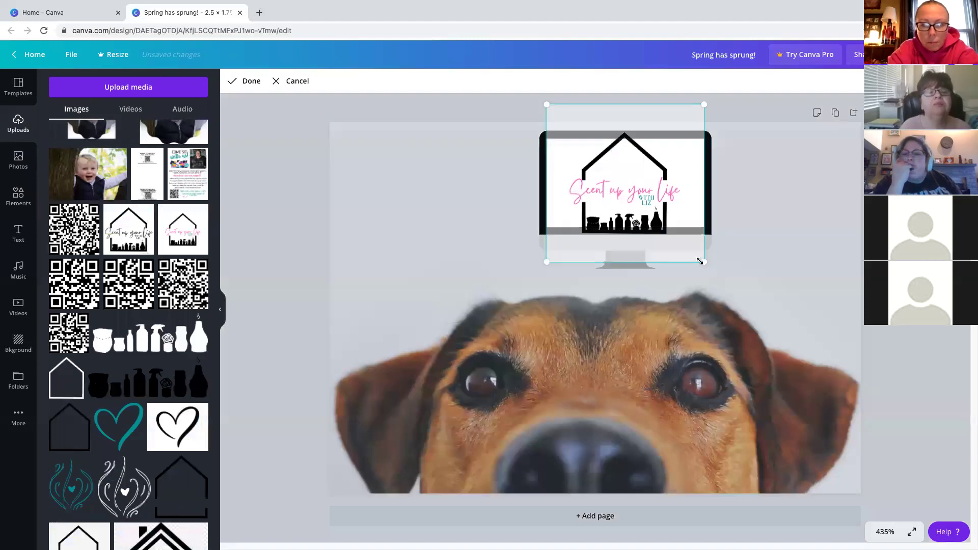
click(720, 208)
click(619, 192)
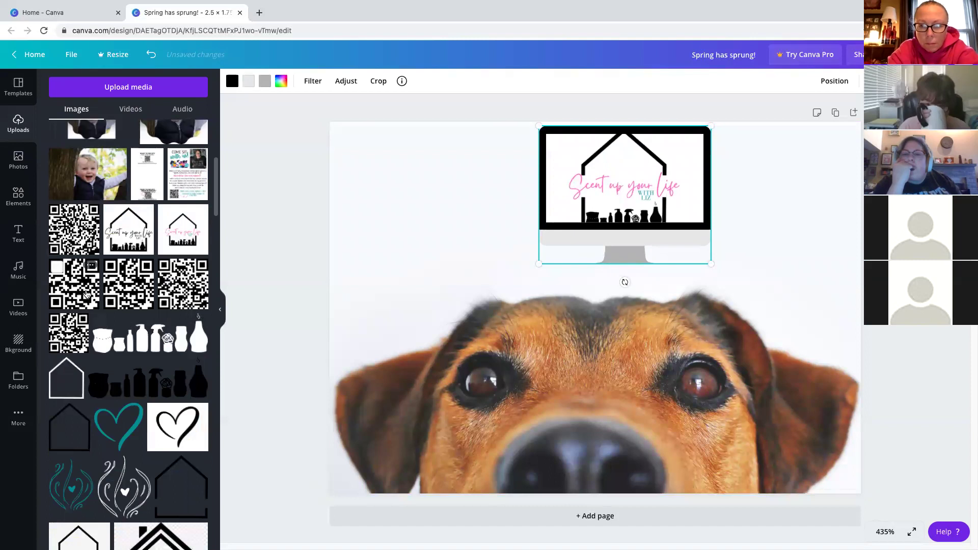
- Replace the logo in the monitor frame with the uploaded teal heart and shift the heart down inside the frame
scroll(97, 331, down, 2)
drag(114, 358, 583, 169)
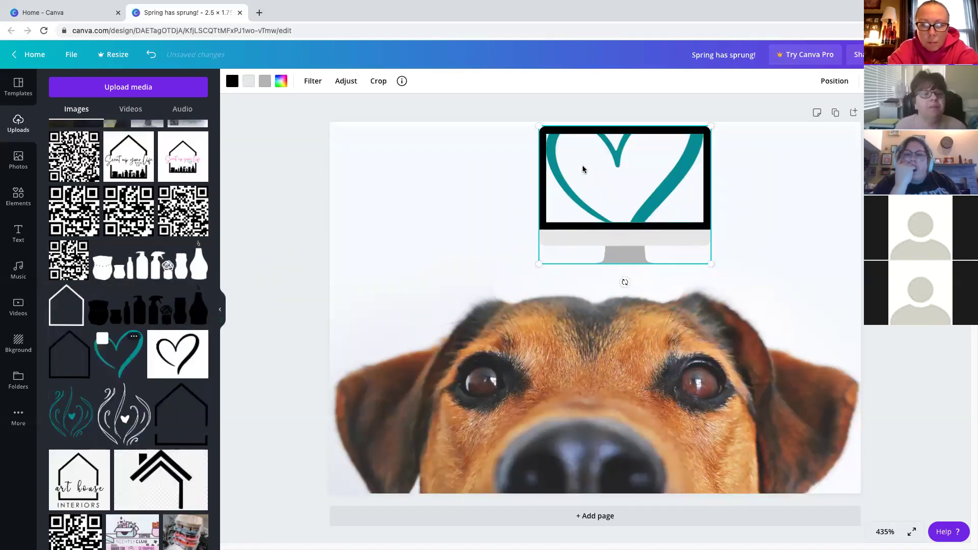
double_click(594, 169)
drag(596, 189, 642, 246)
- Put the uploaded waving selfie in the monitor frame, enlarge the frame, and reposition the photo to show both eyes
scroll(58, 298, down, 6)
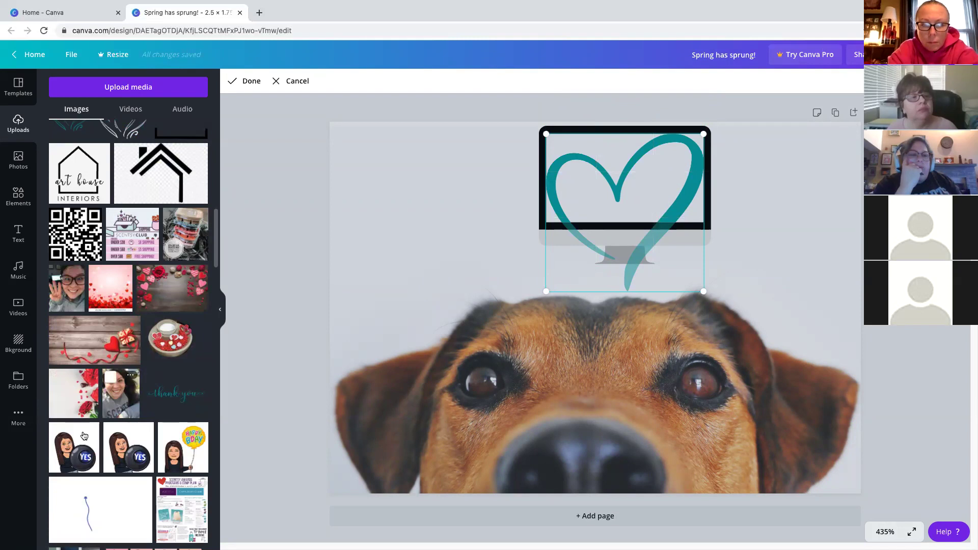
drag(67, 285, 622, 280)
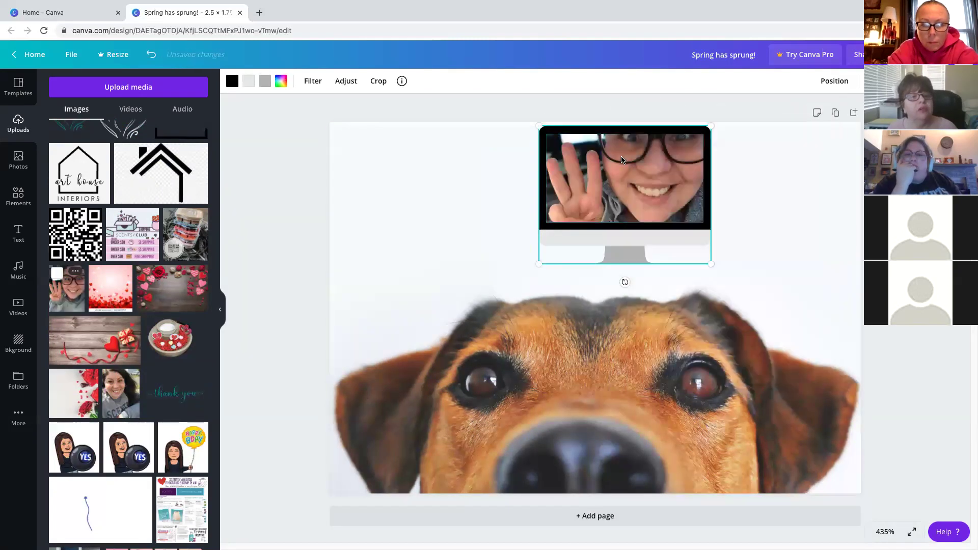
drag(708, 252, 823, 343)
drag(752, 208, 719, 290)
double_click(729, 232)
click(459, 277)
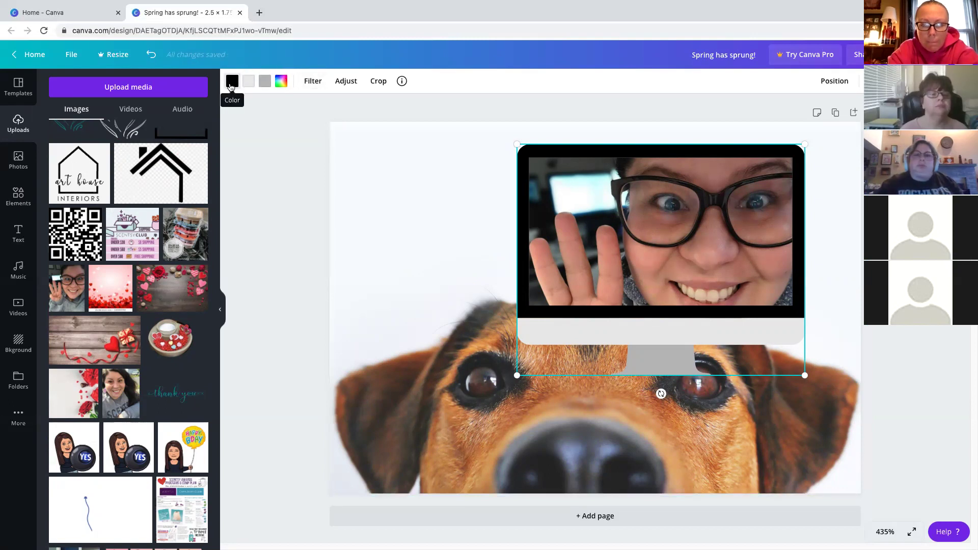
- Recolor the monitor frame with a teal screen border, a pink lower strip and a teal stand
click(230, 86)
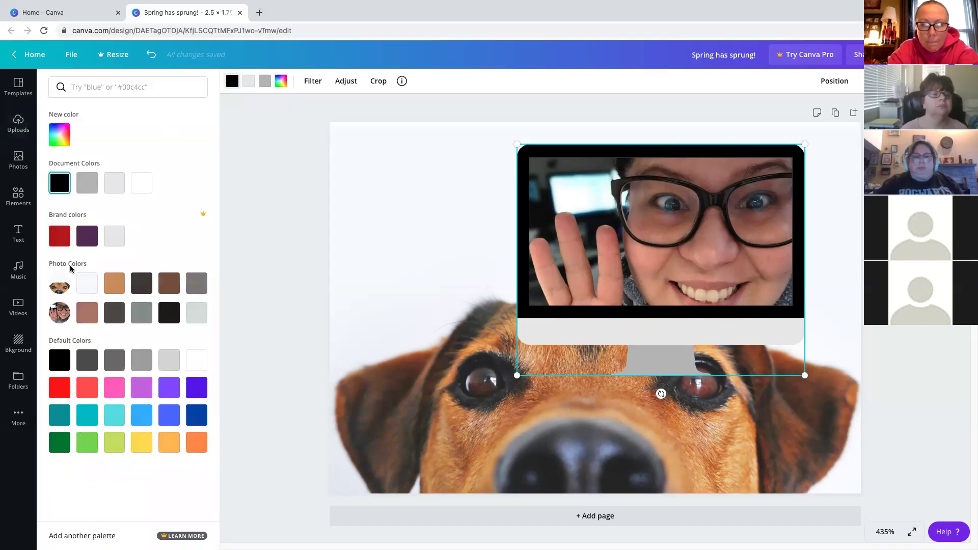
click(62, 420)
click(249, 84)
click(114, 392)
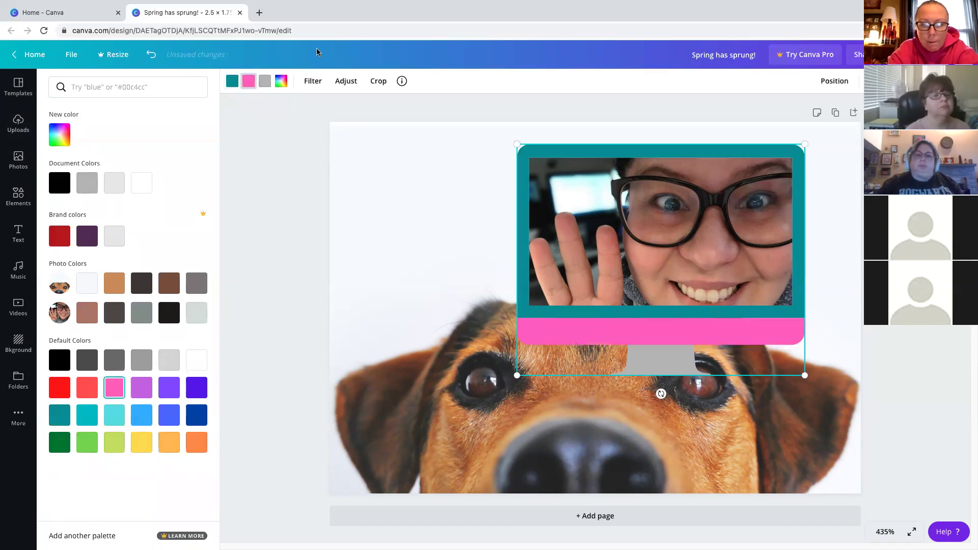
click(269, 83)
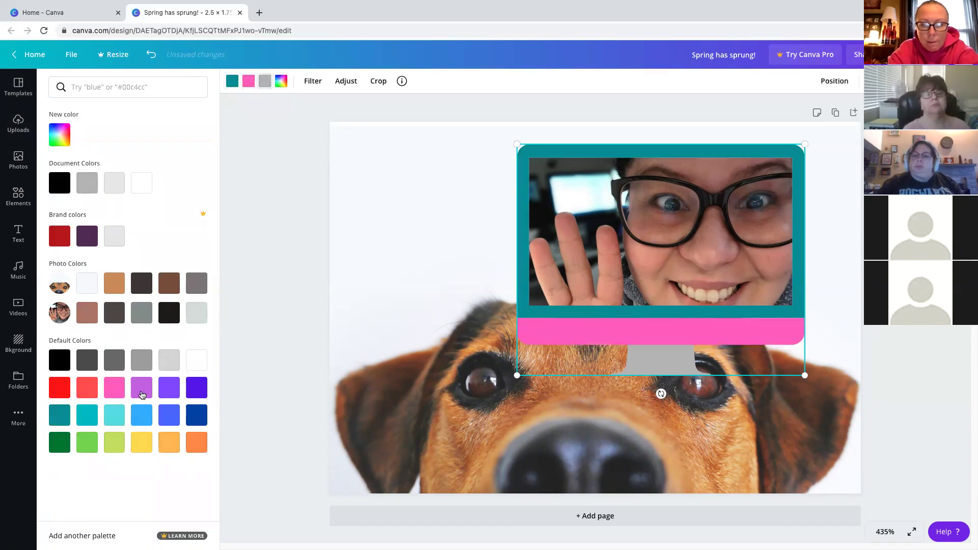
click(141, 362)
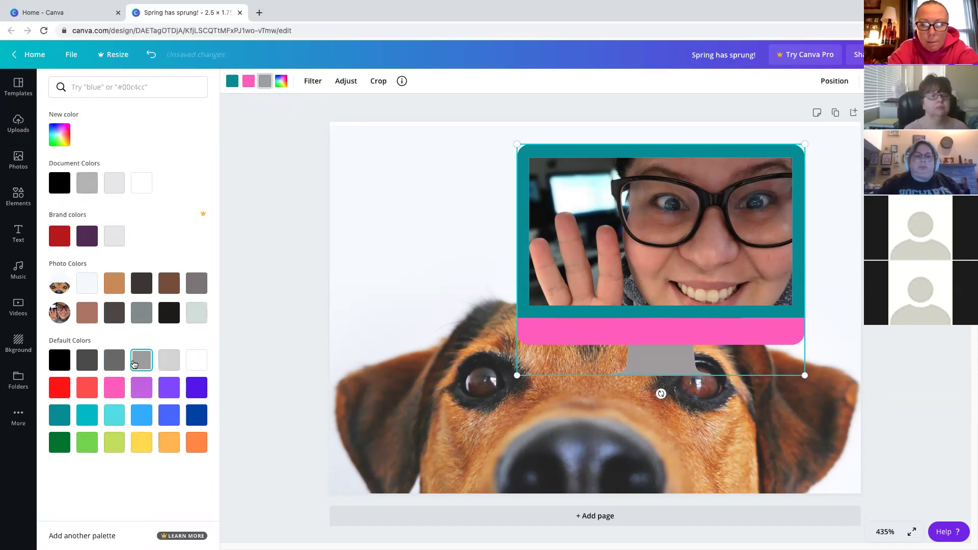
click(60, 416)
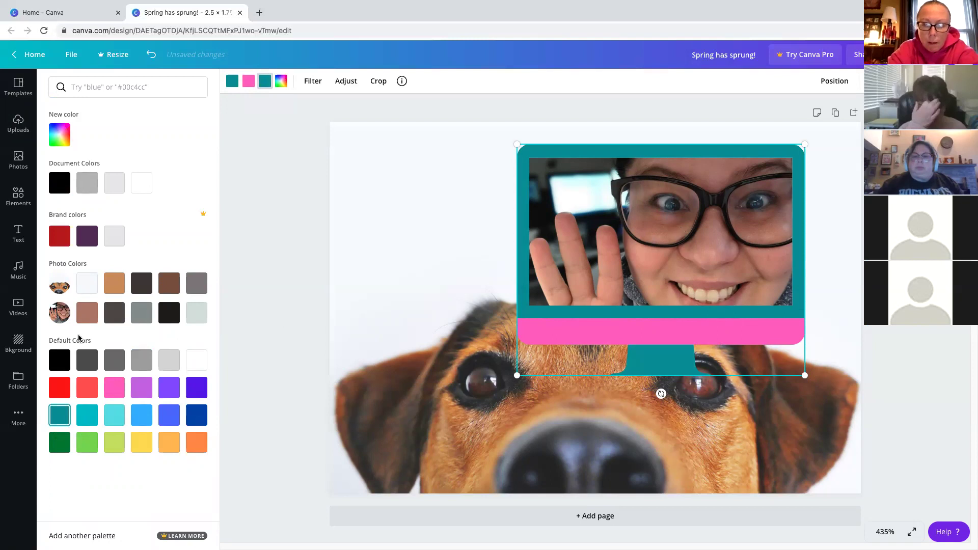
- Return to the general elements library and clear the page by deleting the monitor frame and the dog photo
click(19, 196)
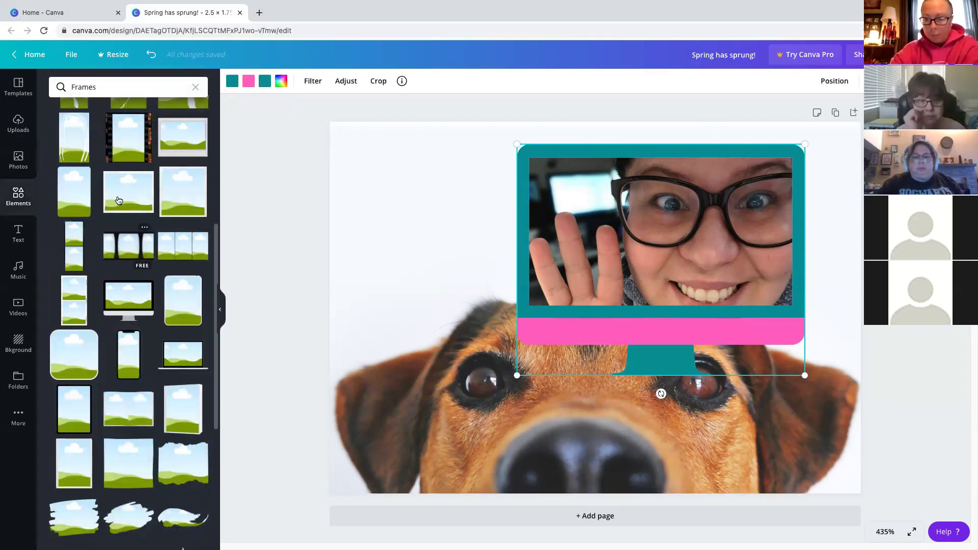
click(195, 97)
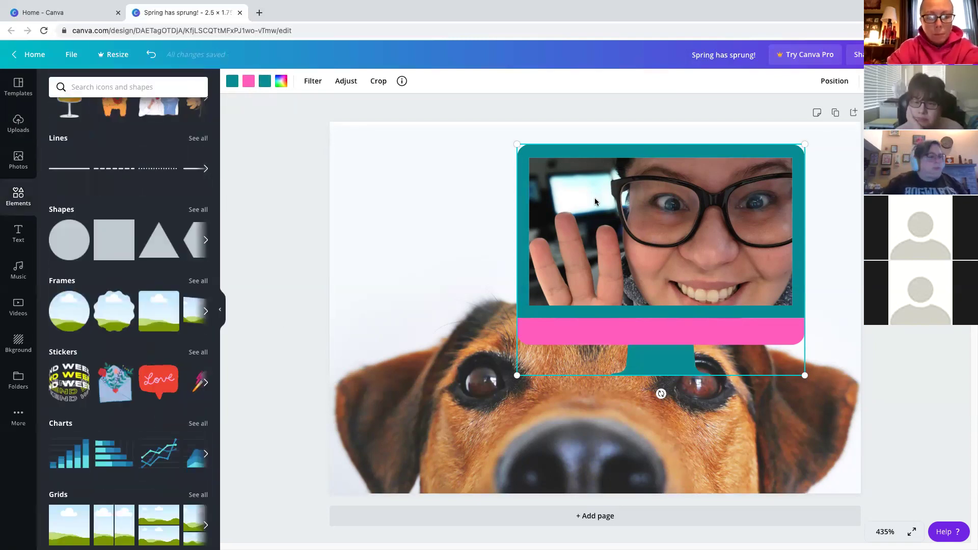
key(Delete)
key(Delete)
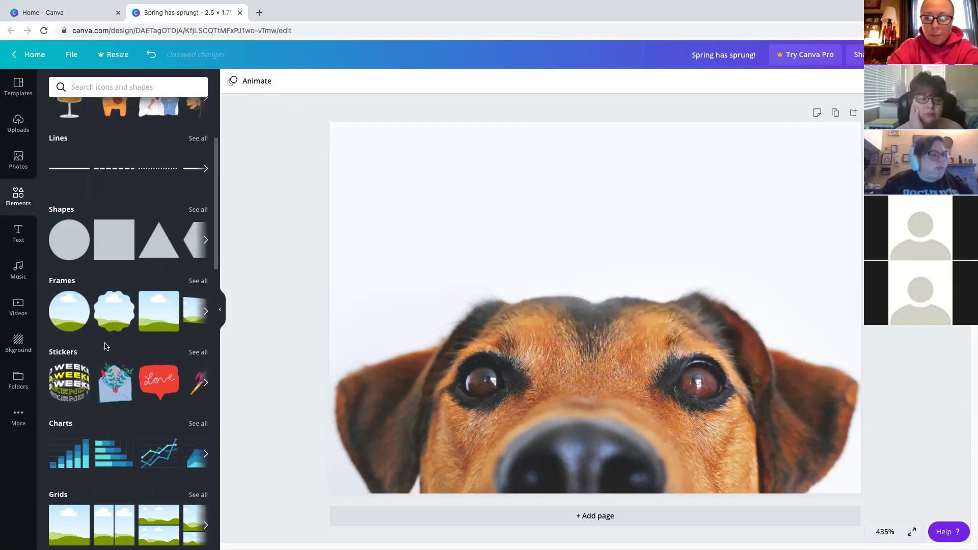
click(549, 291)
key(Delete)
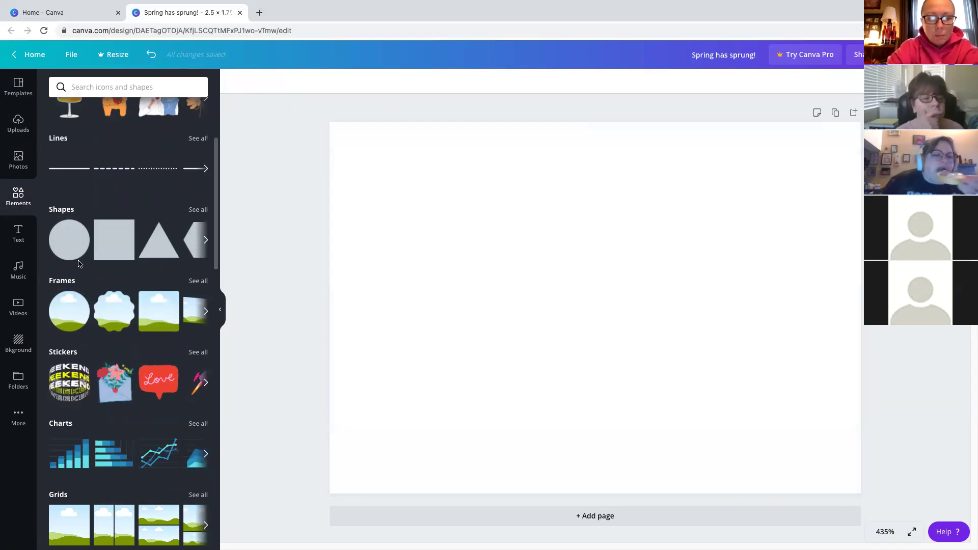
- Try a square shape stretched into a wide rectangle from the page's upper-left corner, and delete it
click(116, 240)
drag(695, 412, 738, 437)
drag(643, 349, 515, 282)
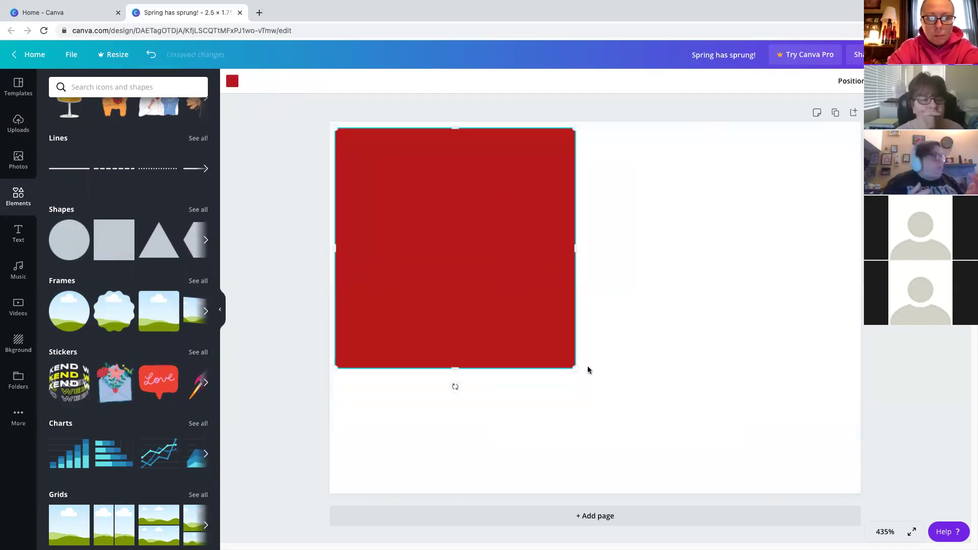
drag(605, 388, 633, 416)
drag(622, 258, 847, 239)
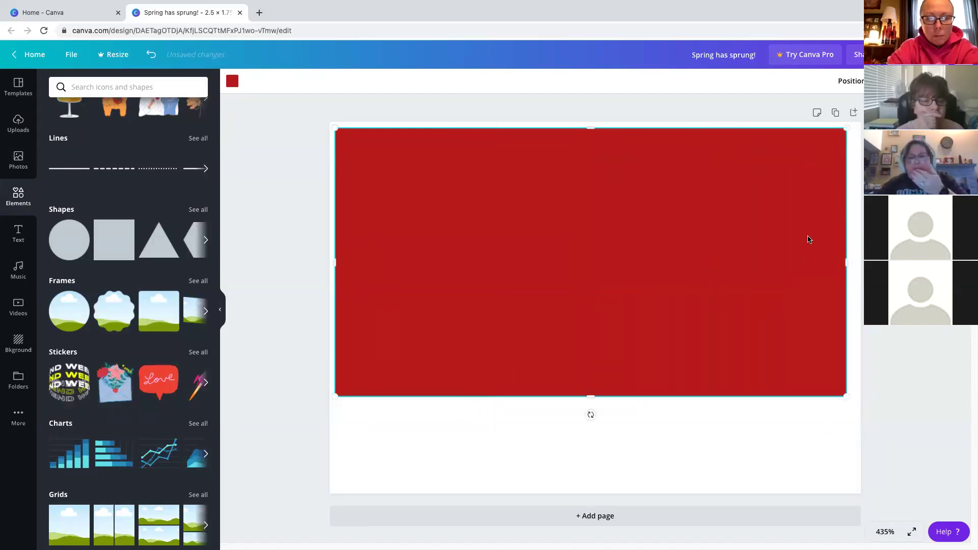
key(Delete)
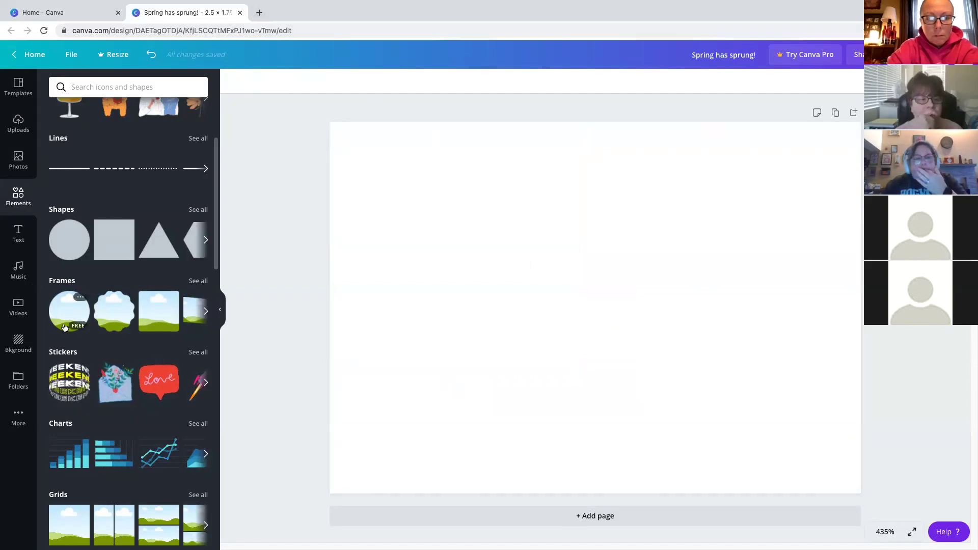
- Browse further through the available frames and shapes in the elements library
click(206, 312)
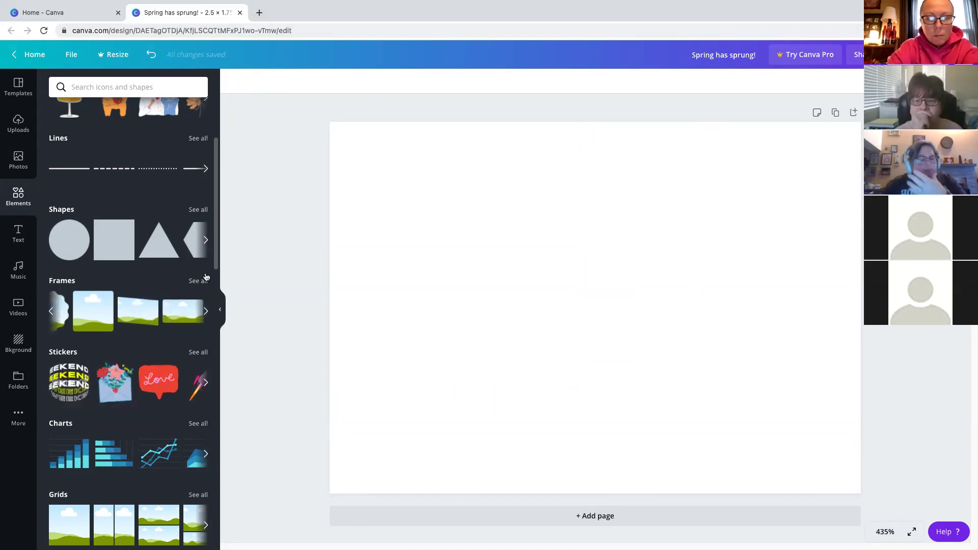
click(205, 241)
click(205, 242)
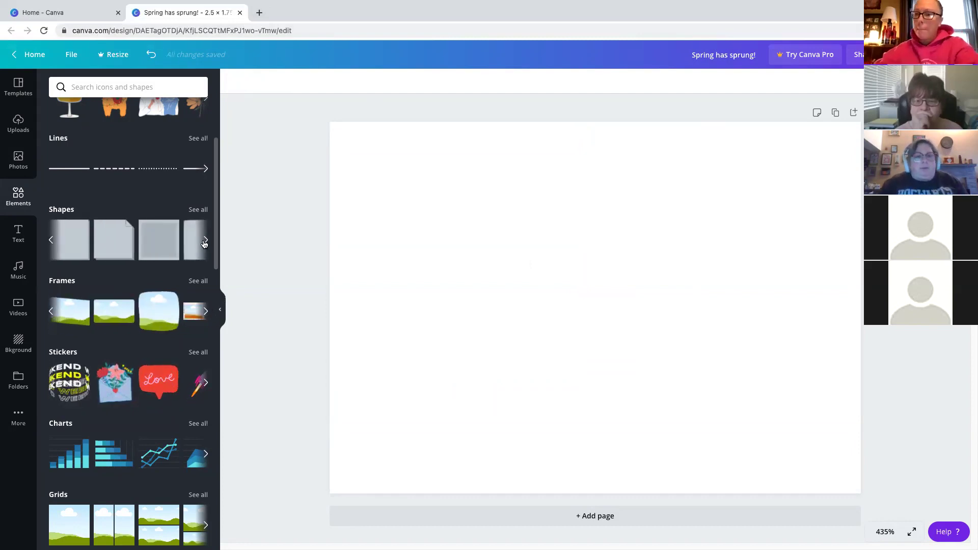
- Look through the sticker, chart, grid and gradient categories and the recent searches in the elements library
scroll(146, 280, down, 1)
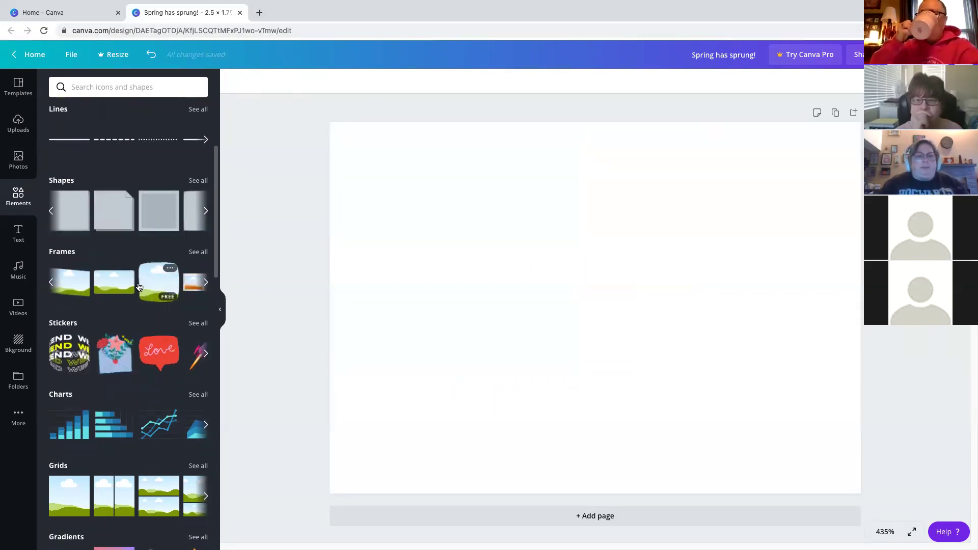
scroll(139, 288, down, 1)
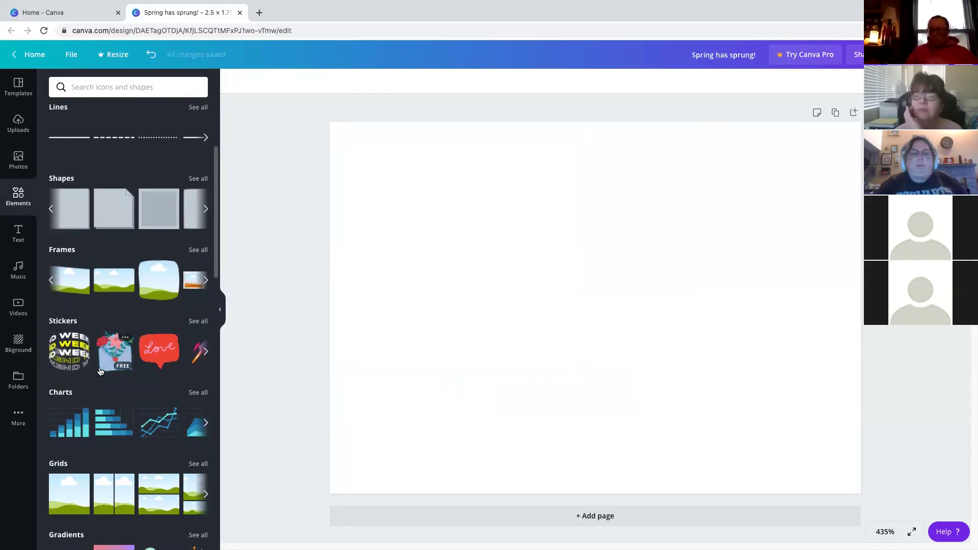
scroll(134, 348, down, 3)
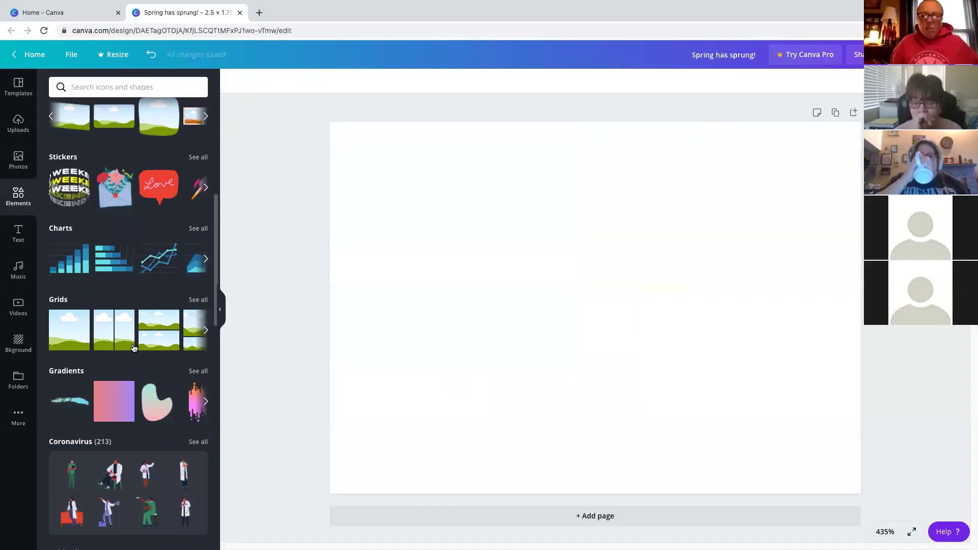
scroll(133, 348, up, 6)
click(150, 85)
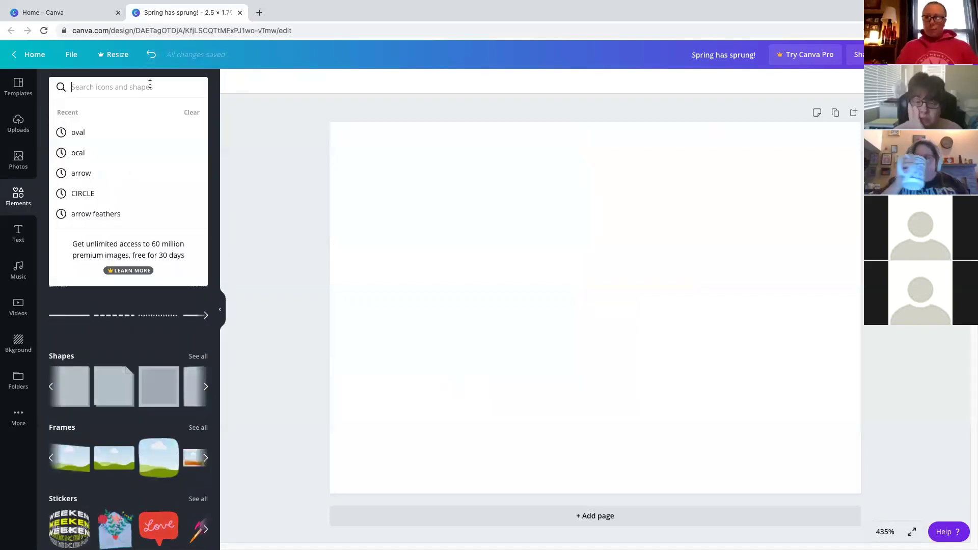
click(362, 260)
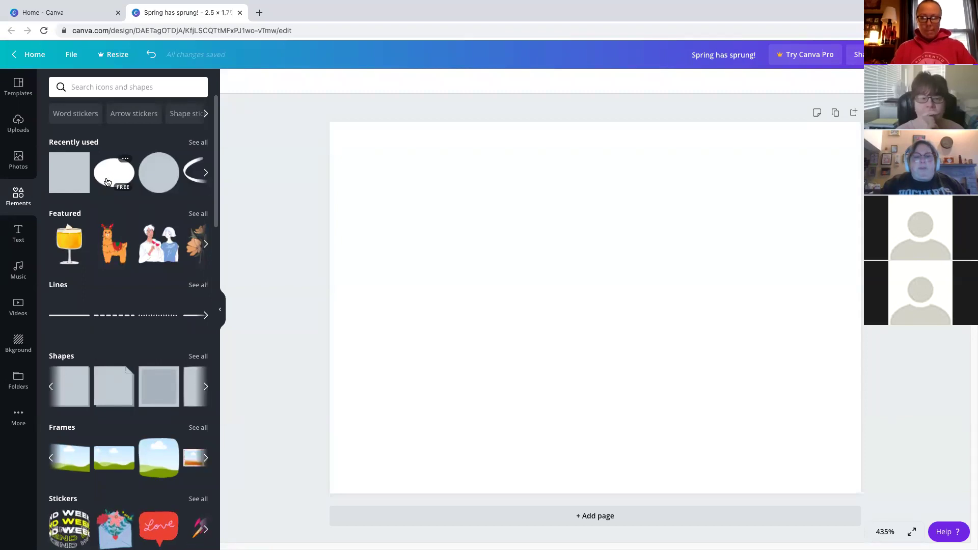
- Set the blank page's background color to black
click(374, 130)
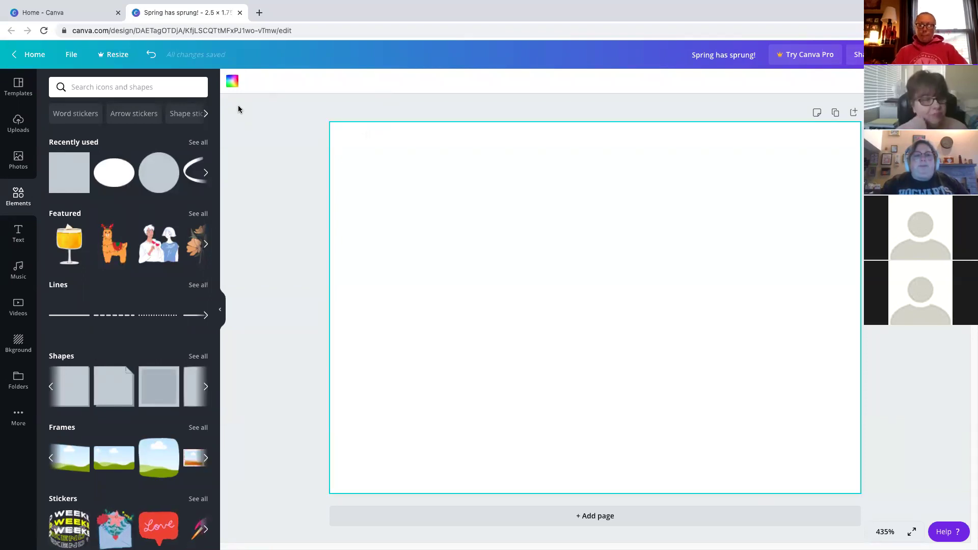
click(234, 81)
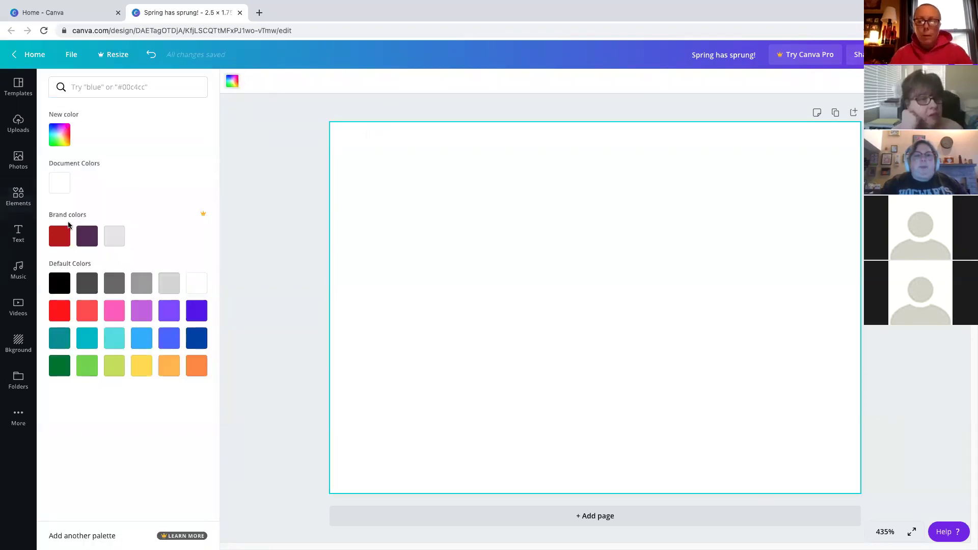
click(273, 211)
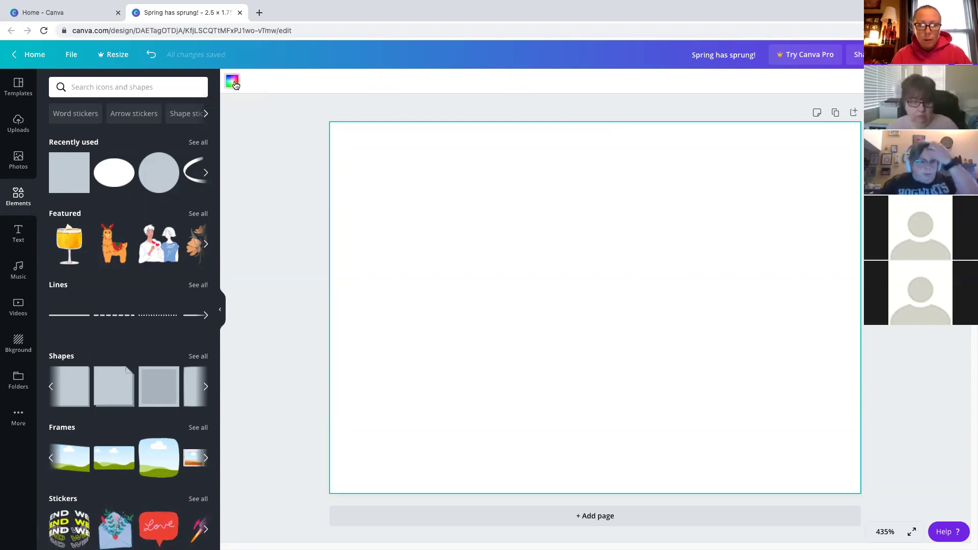
click(233, 83)
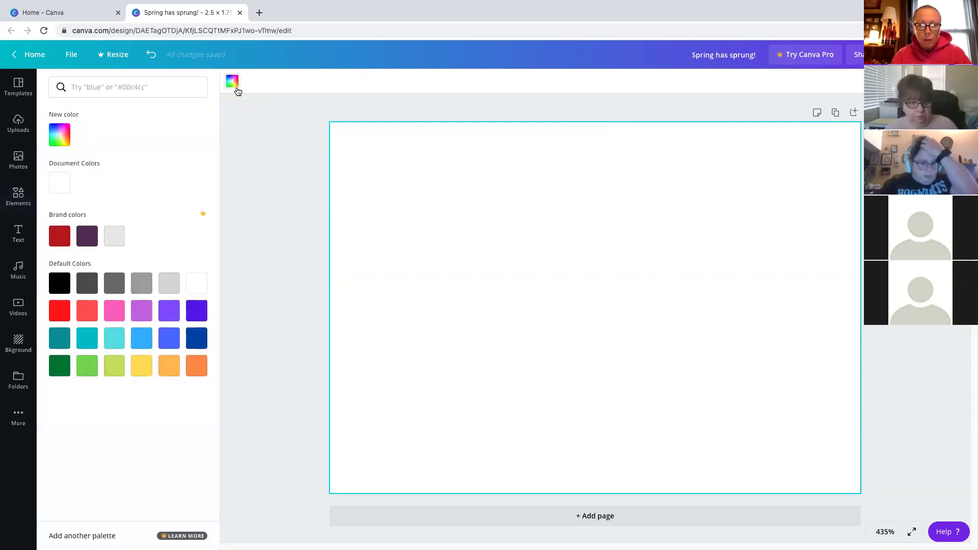
click(58, 289)
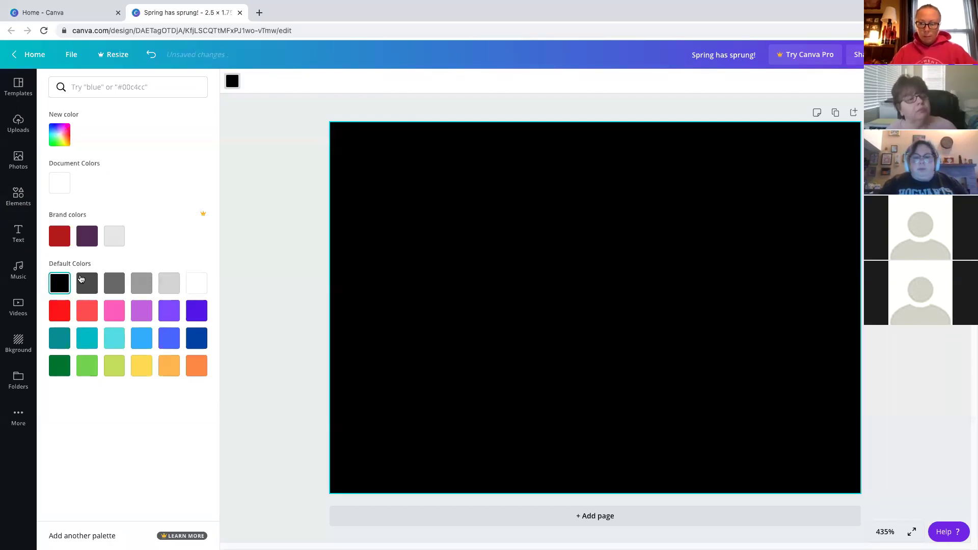
click(262, 225)
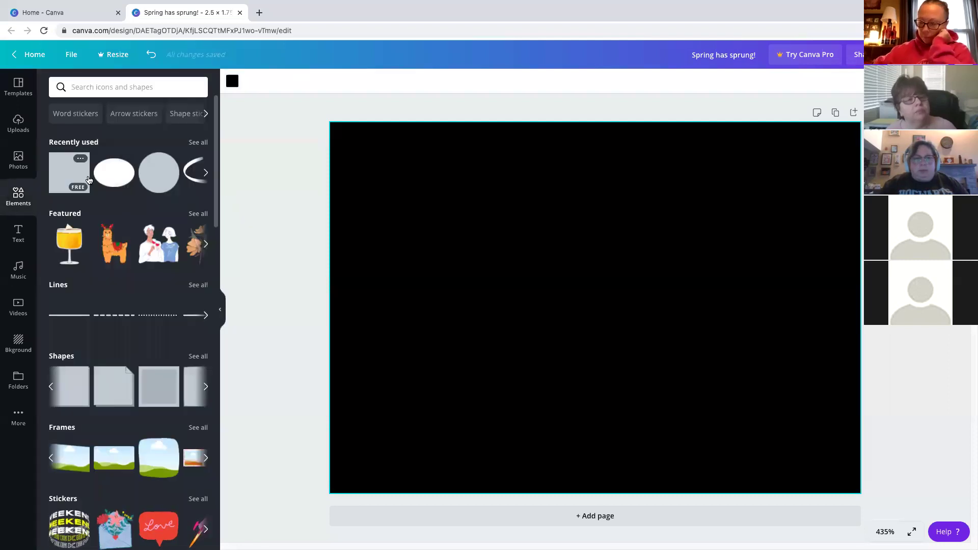
- Search the elements for "oval", add the solid white oval and enlarge it from the page's upper-left corner until it fills the page
click(122, 89)
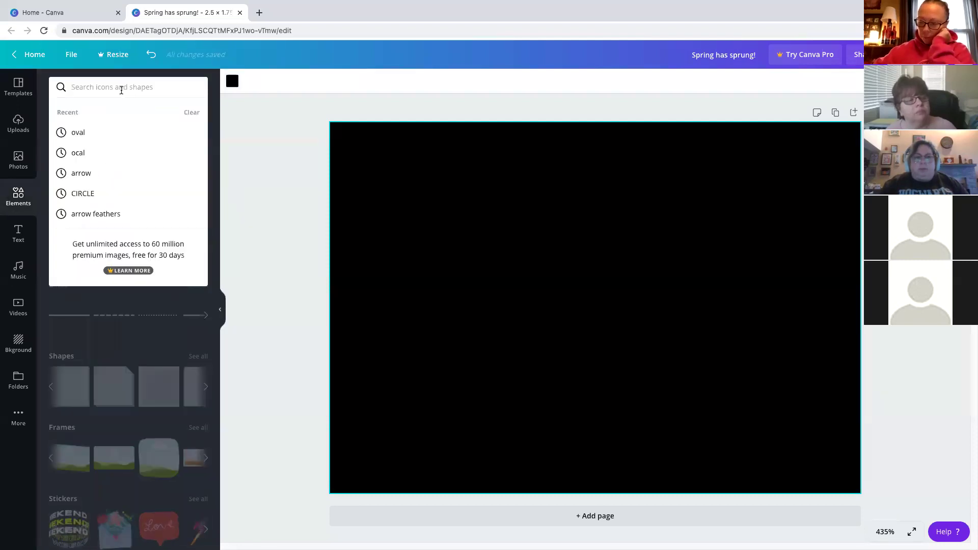
text(oval)
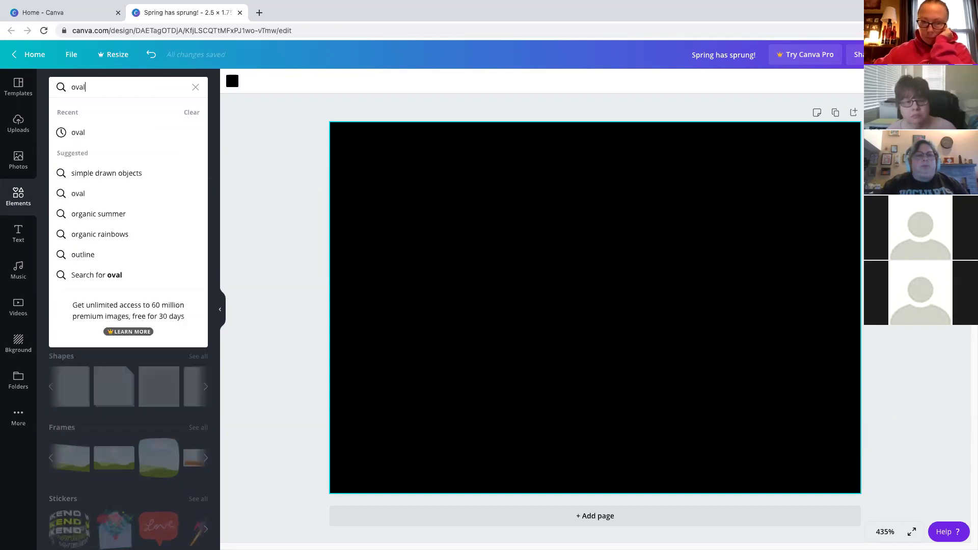
key(Return)
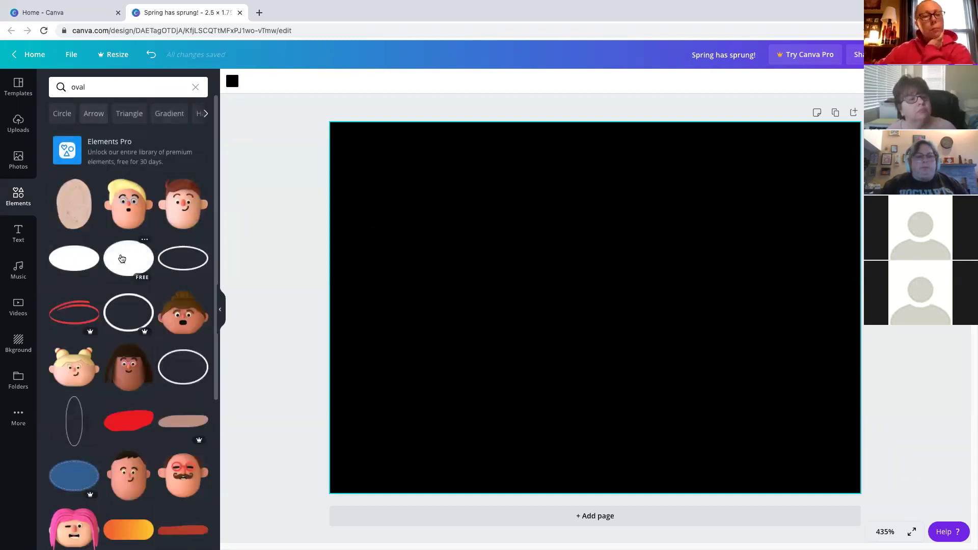
click(122, 259)
drag(578, 275, 417, 160)
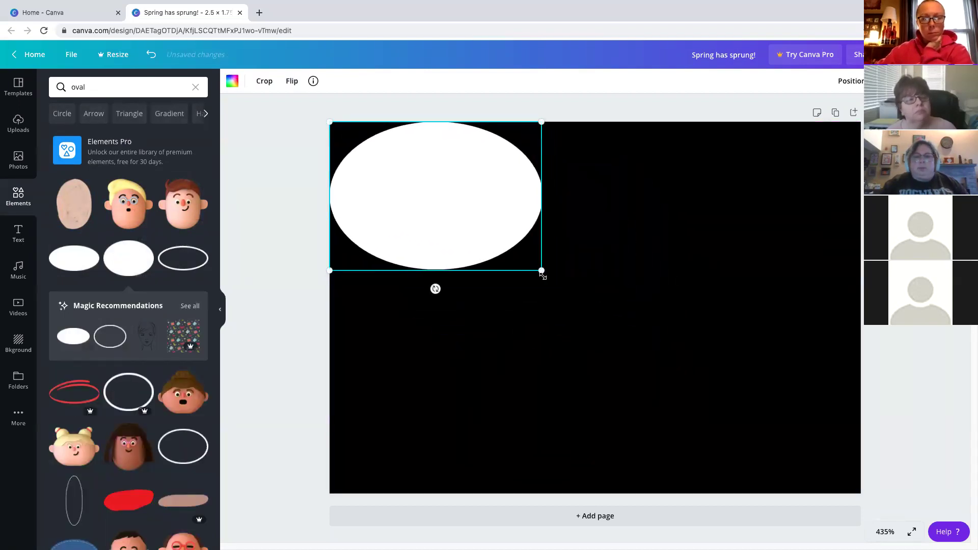
drag(639, 379, 860, 494)
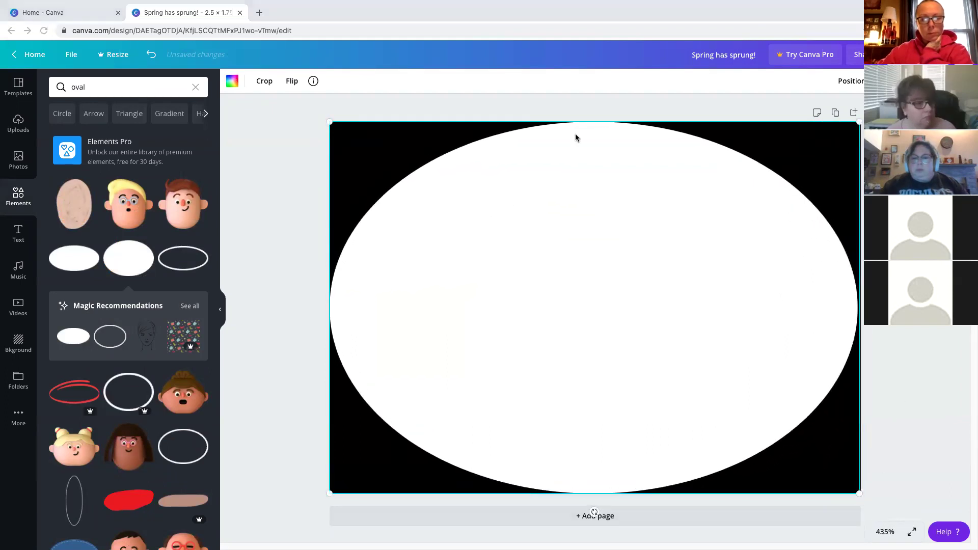
click(699, 273)
click(854, 179)
click(618, 242)
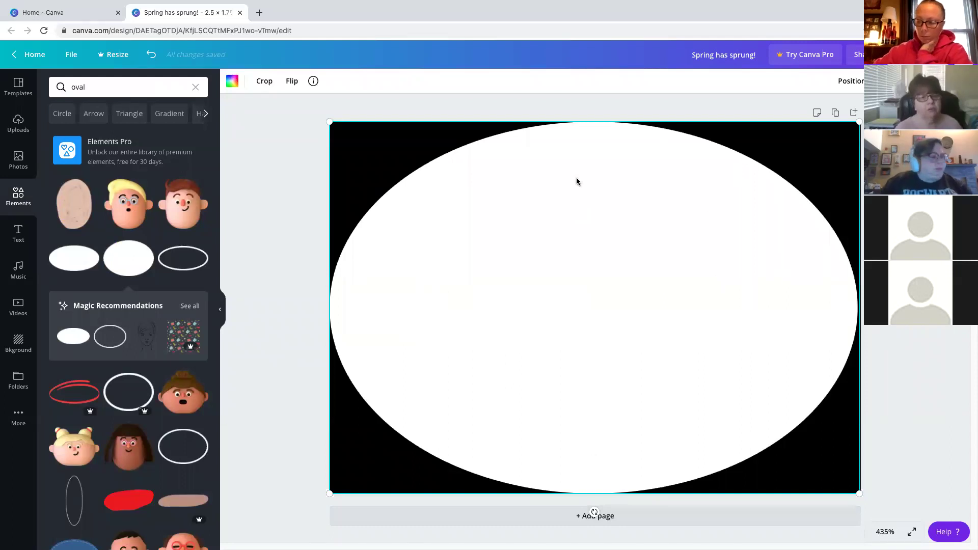
key(Escape)
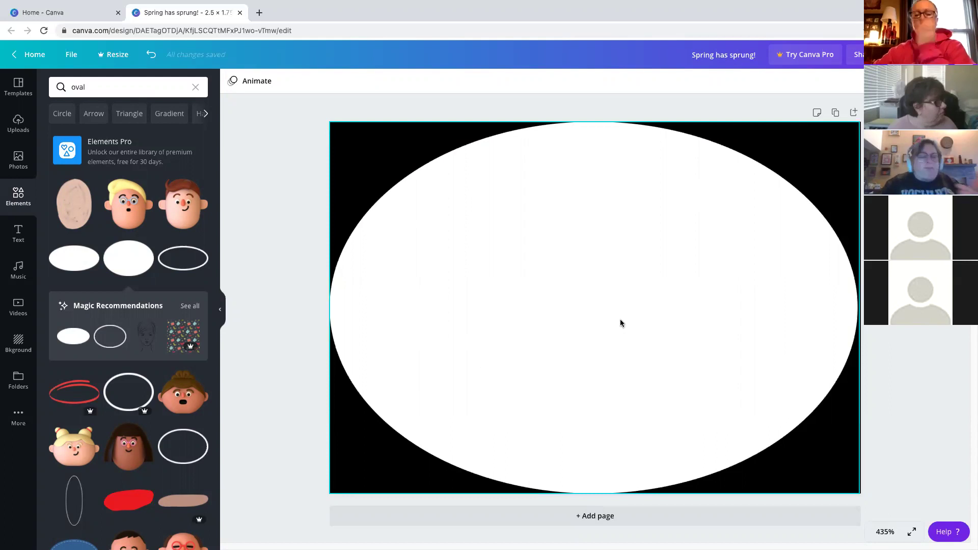
- Browse the remaining oval results and search the elements library for "star" instead
scroll(169, 388, down, 2)
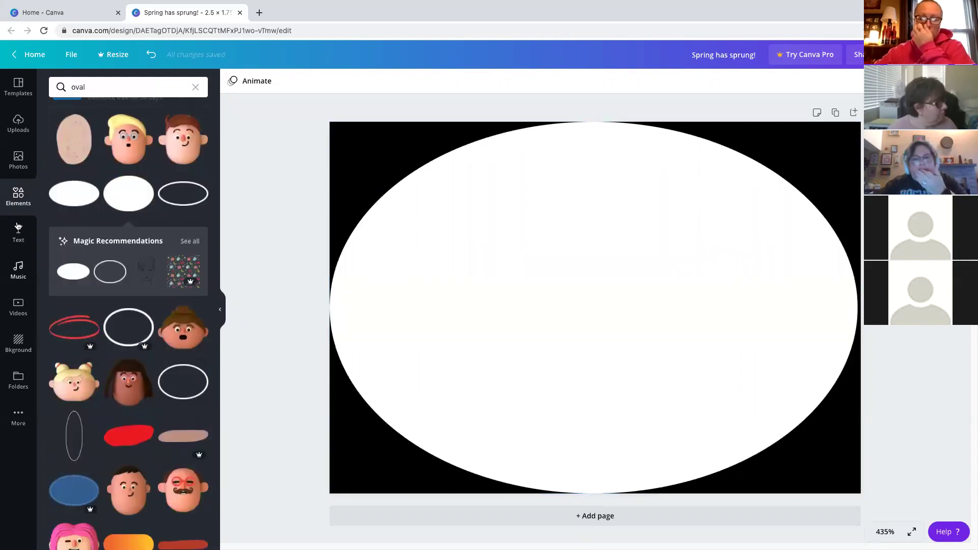
scroll(71, 363, down, 1)
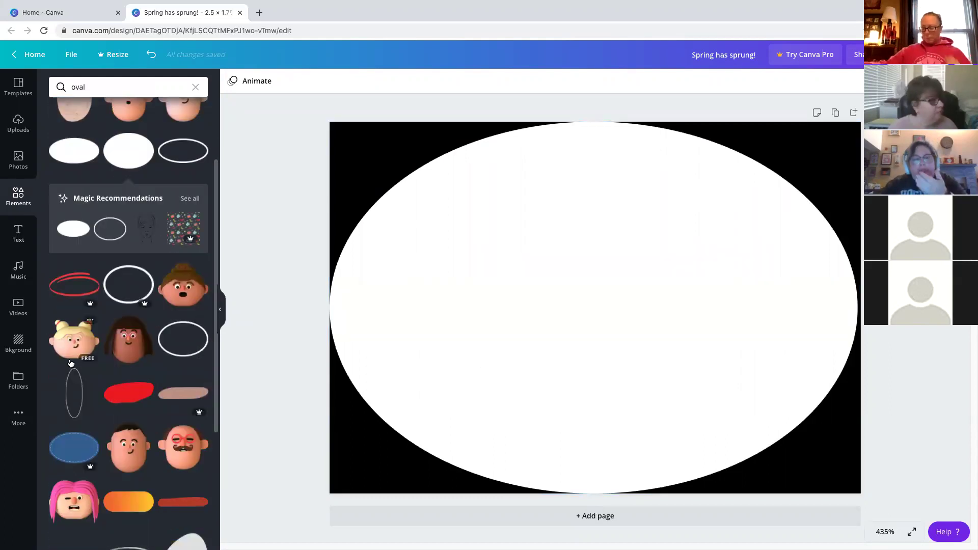
scroll(72, 363, up, 3)
click(52, 86)
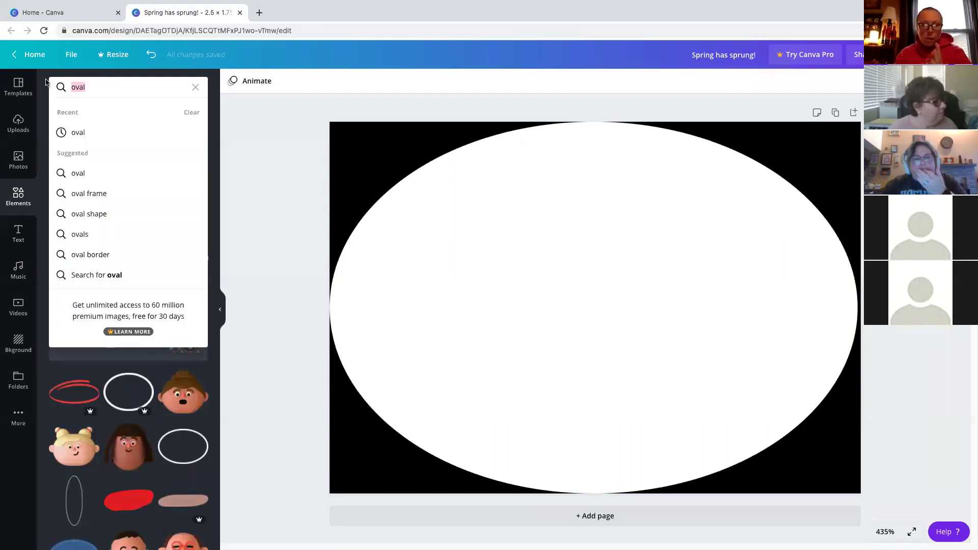
text(star)
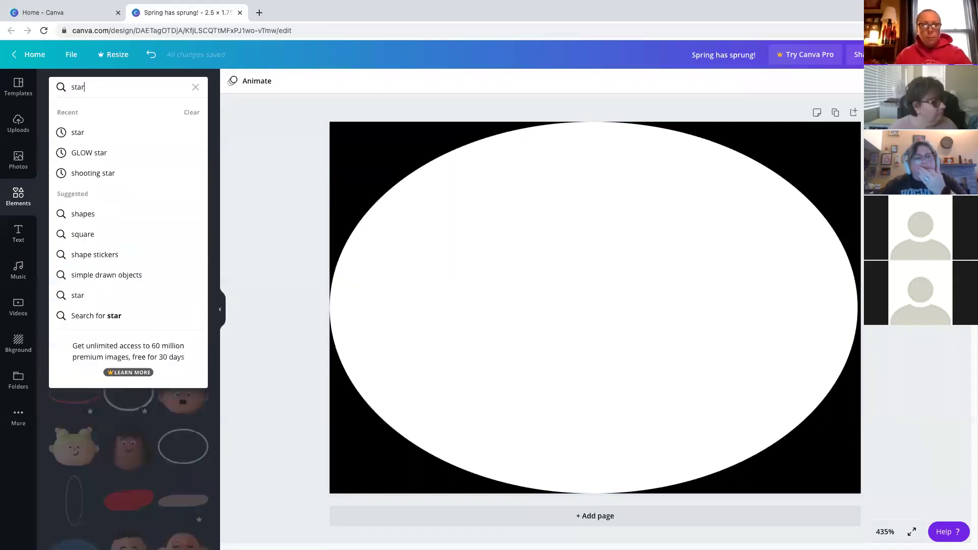
key(Return)
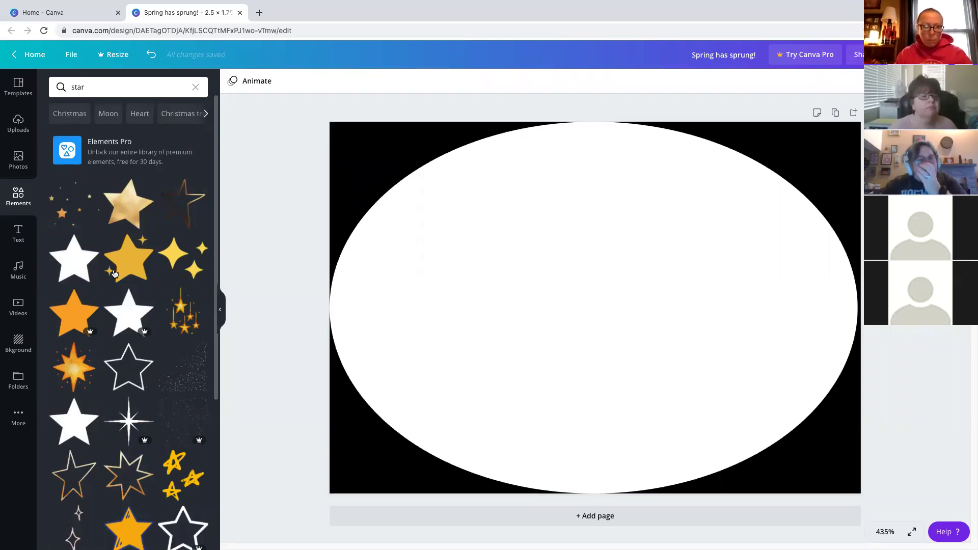
- Add the multicolored graphic of three hand-drawn stars and size it to fit the upper part of the white oval
scroll(114, 275, down, 10)
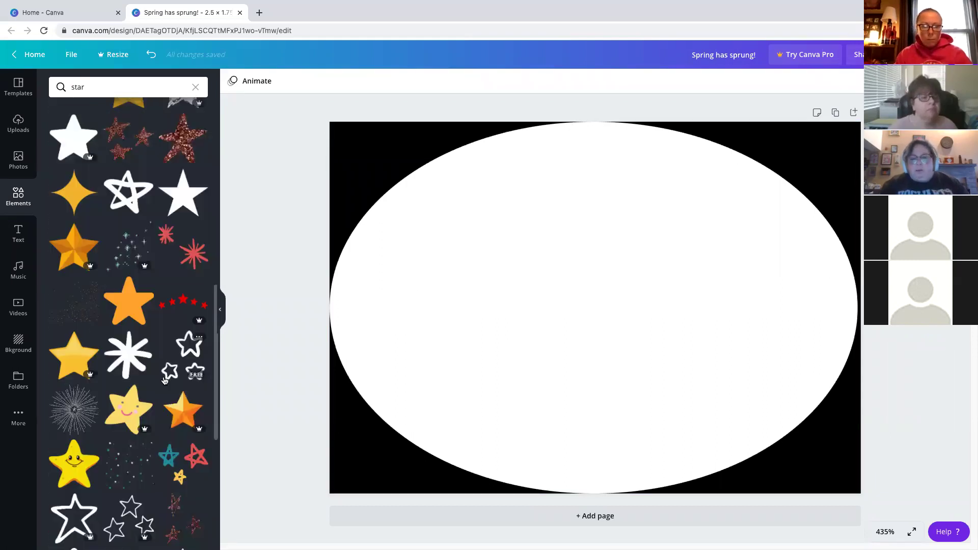
scroll(165, 363, down, 1)
scroll(164, 363, down, 1)
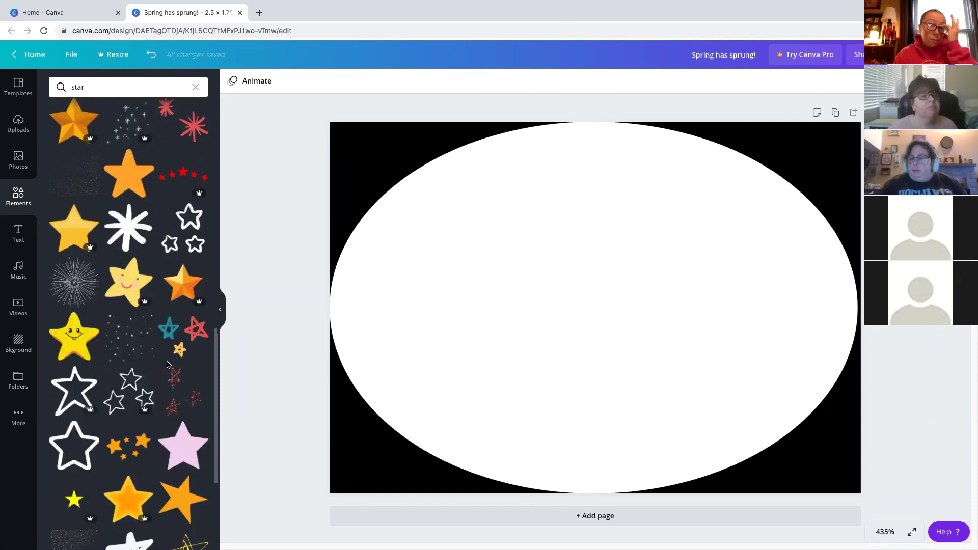
click(176, 339)
drag(686, 358, 645, 268)
- Recolor the three-star graphic with a teal first star, a pink second star and a dark blue small star
click(232, 82)
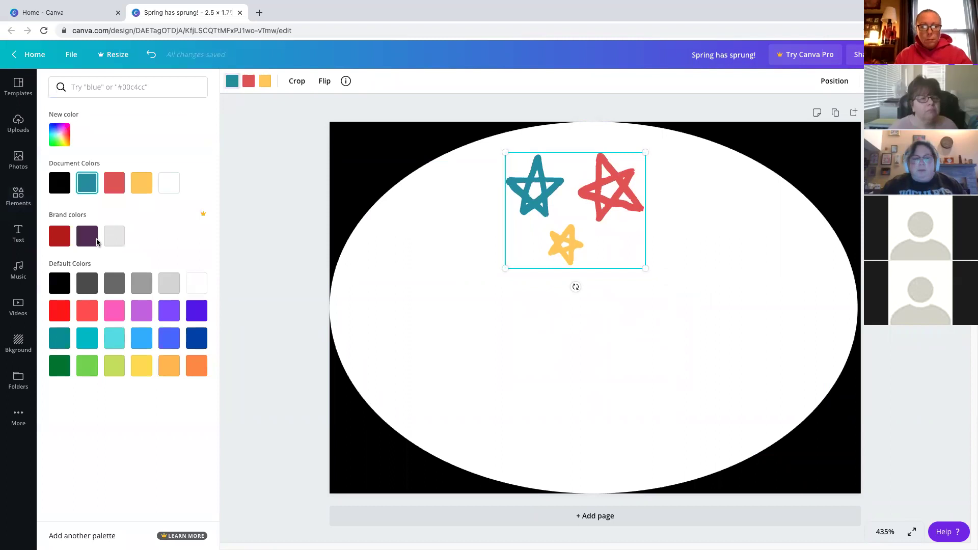
click(60, 338)
click(251, 81)
click(122, 310)
click(266, 80)
click(191, 338)
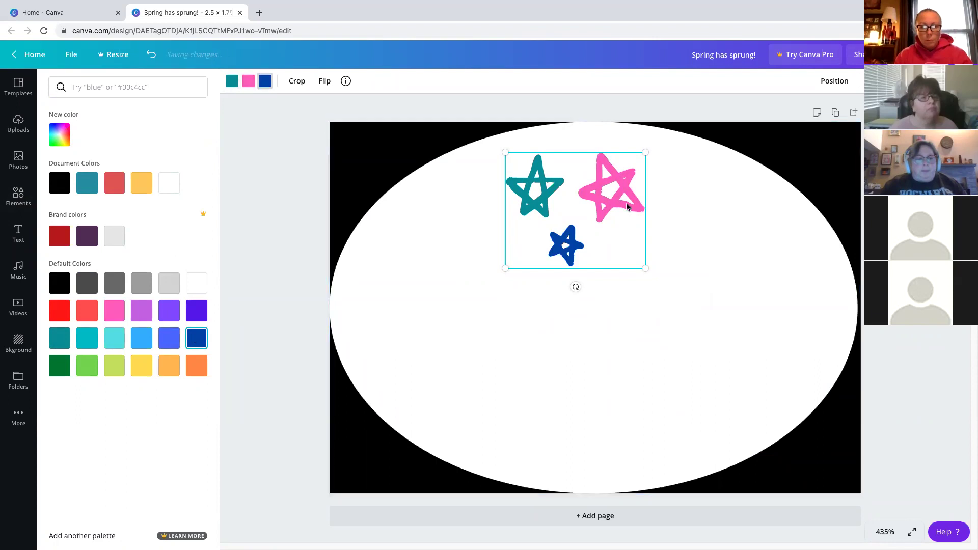
- Shrink the three-star graphic slightly and recolor its teal star with the dark purple brand color
drag(623, 247, 621, 248)
click(230, 86)
click(87, 236)
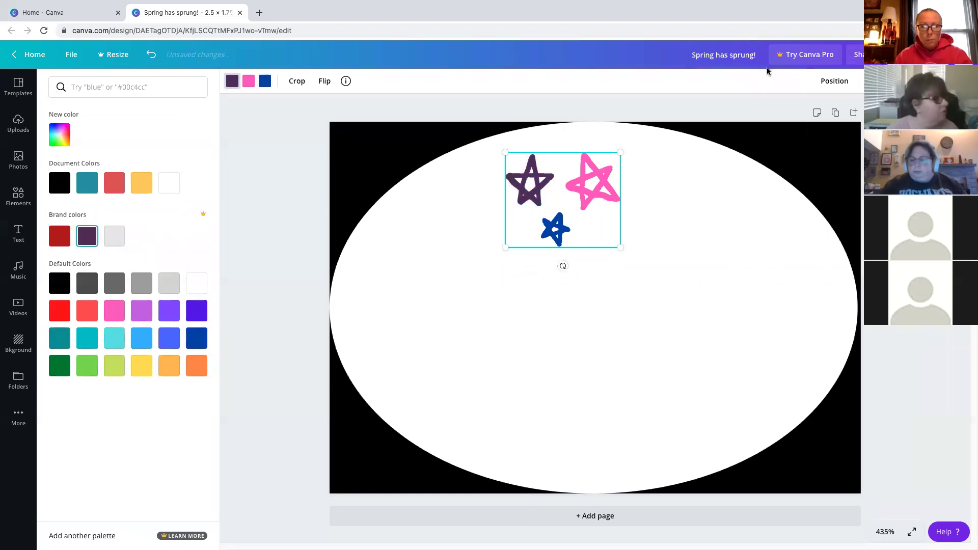
- Delete the three-star graphic from the page and clear the star search from the elements library
drag(602, 197, 609, 217)
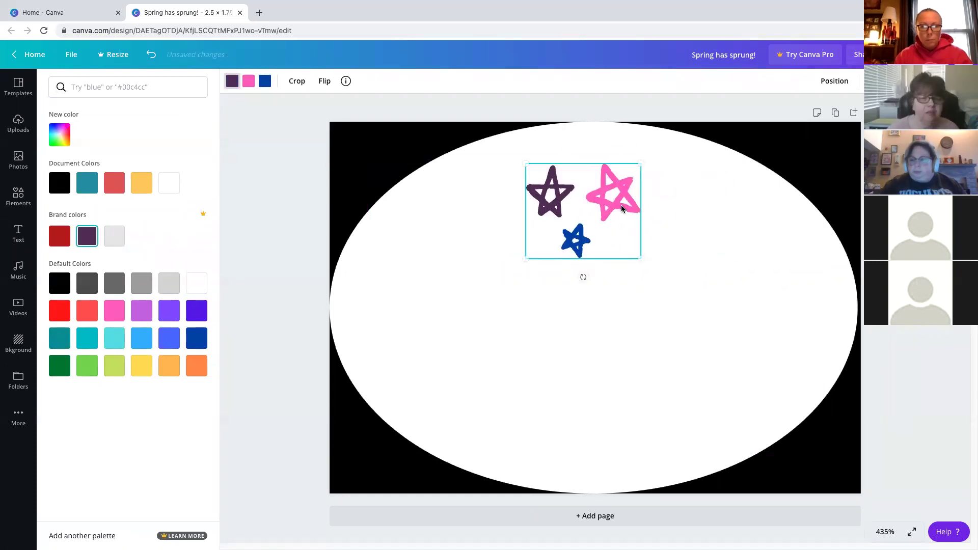
key(Delete)
scroll(117, 331, down, 10)
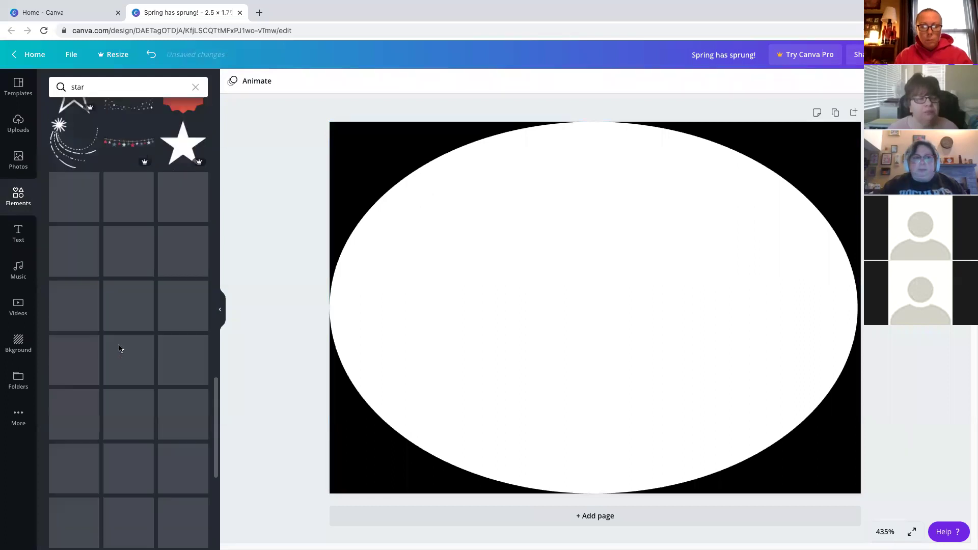
click(196, 88)
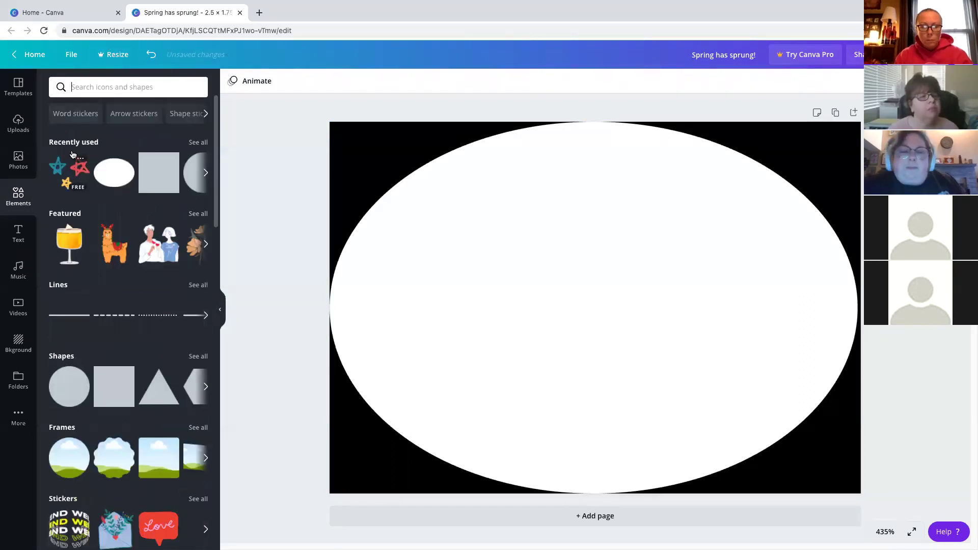
- Open the text library and examine the available font combinations
click(18, 233)
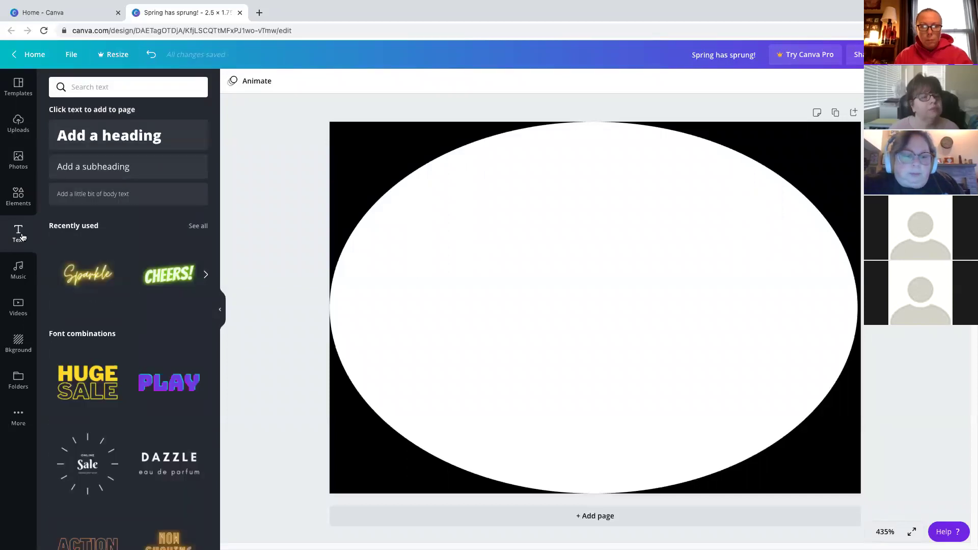
scroll(131, 343, down, 10)
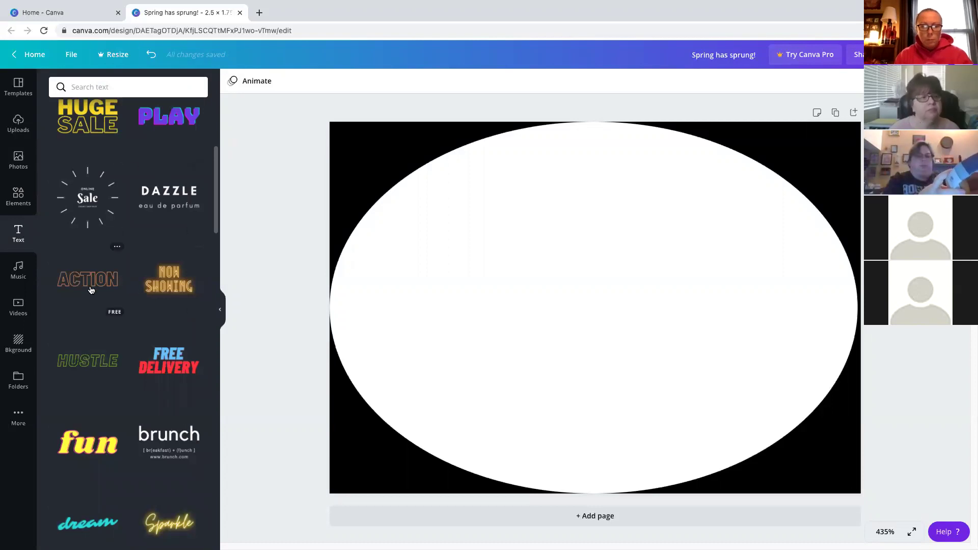
scroll(162, 337, down, 2)
scroll(166, 354, down, 6)
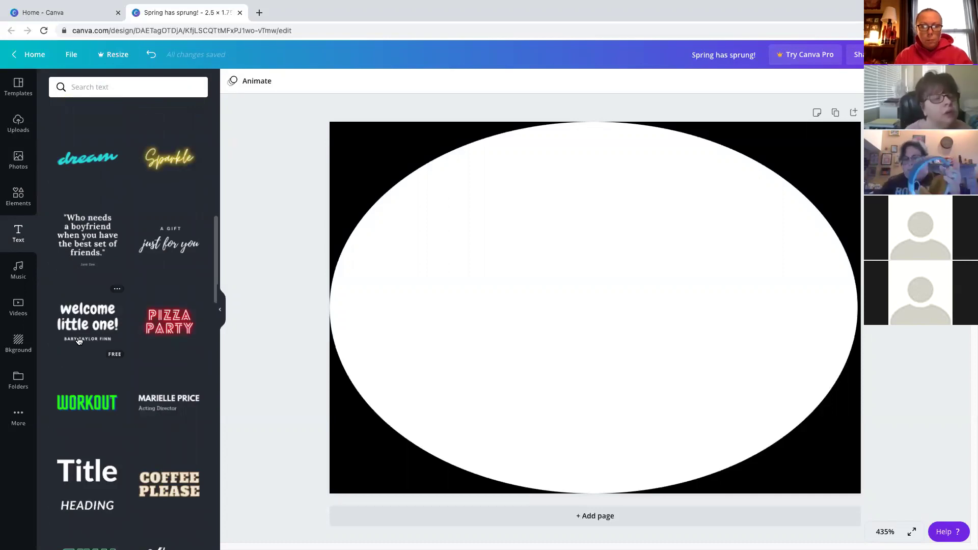
scroll(79, 341, down, 1)
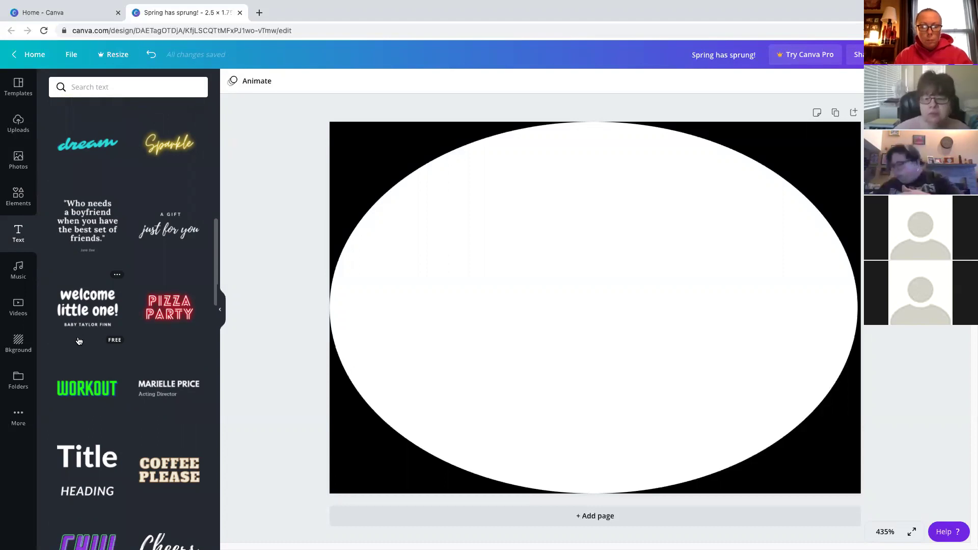
- Add a default heading text box to the middle of the page from the text library
scroll(82, 332, down, 8)
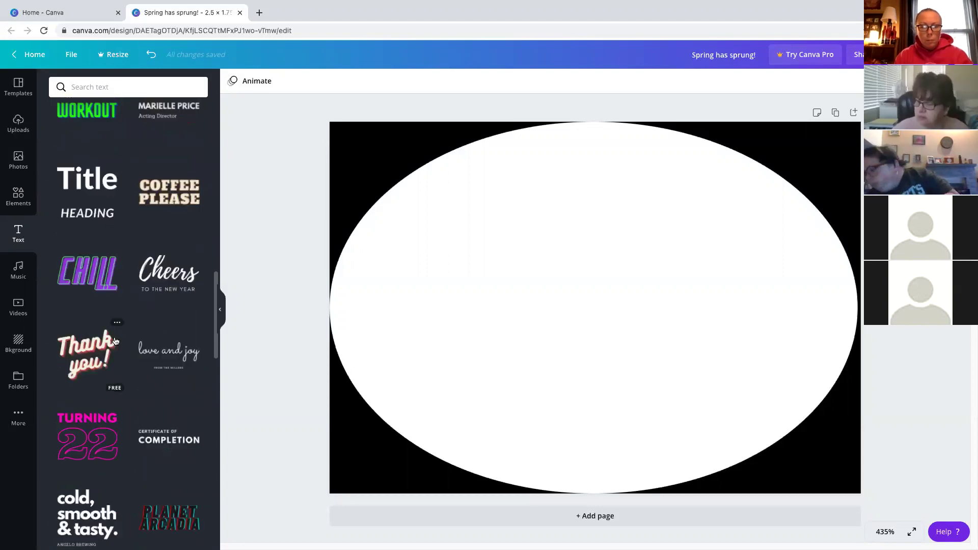
scroll(118, 395, down, 3)
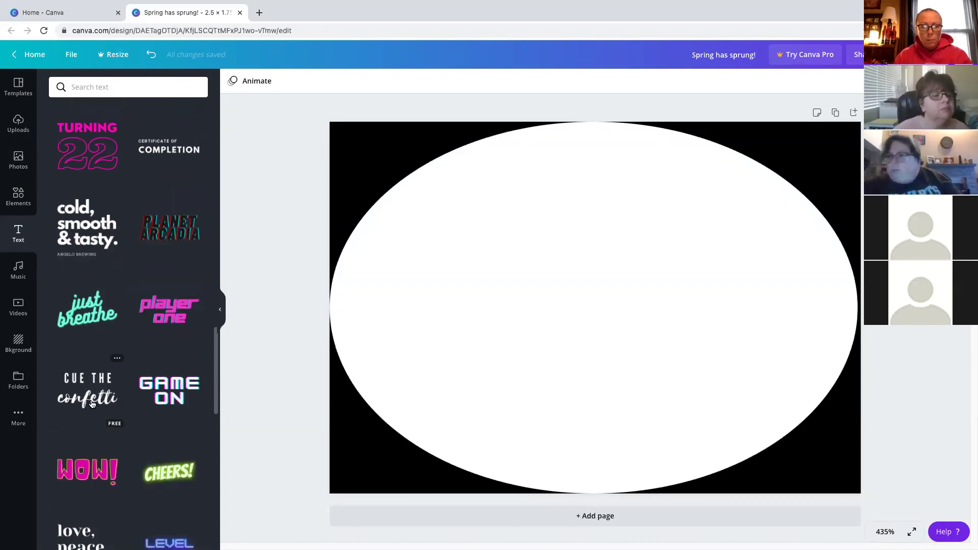
scroll(91, 402, down, 4)
scroll(90, 392, up, 20)
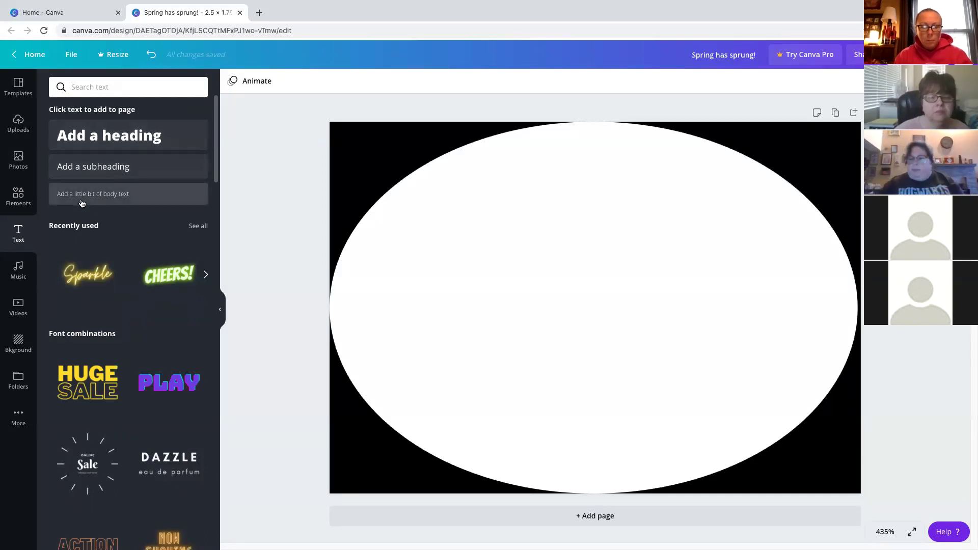
click(96, 136)
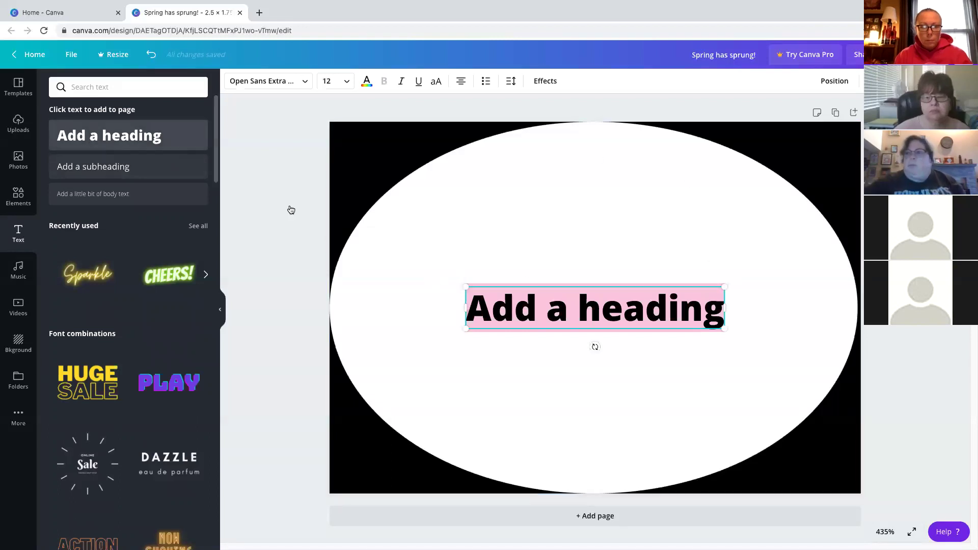
click(573, 297)
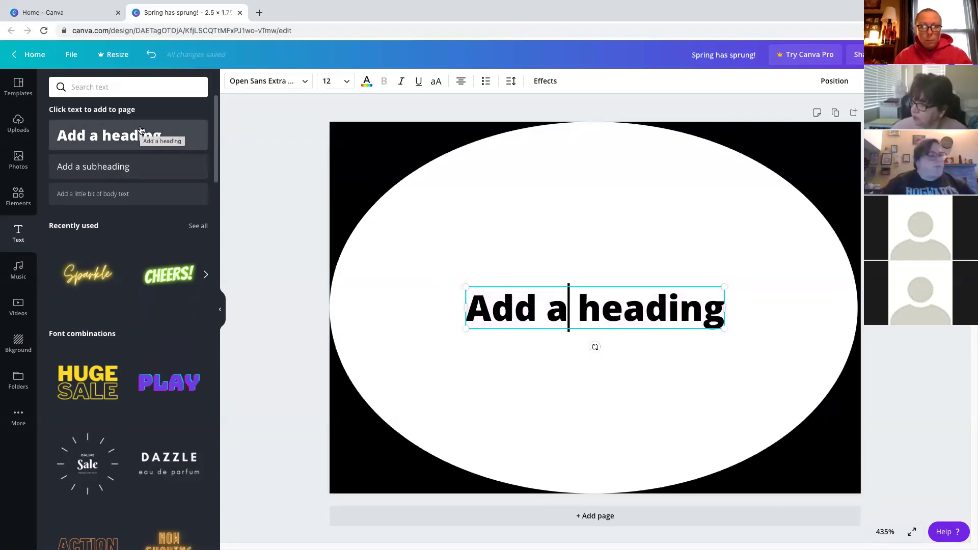
- Replace the heading's placeholder text with "ScentUpYourLife"
triple_click(521, 302)
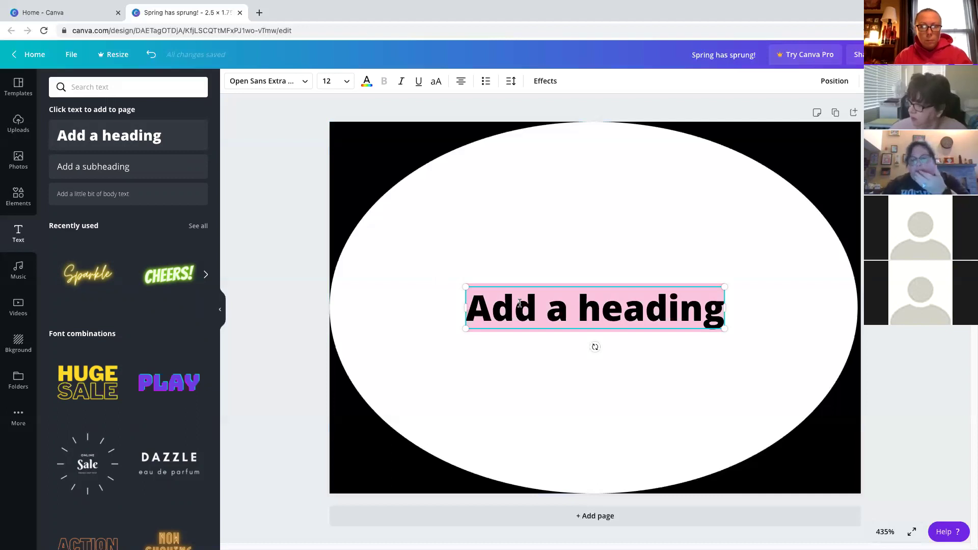
text(SCet)
key(BackSpace)
key(BackSpace)
key(BackSpace)
text(ve)
key(BackSpace)
key(BackSpace)
text(cent)
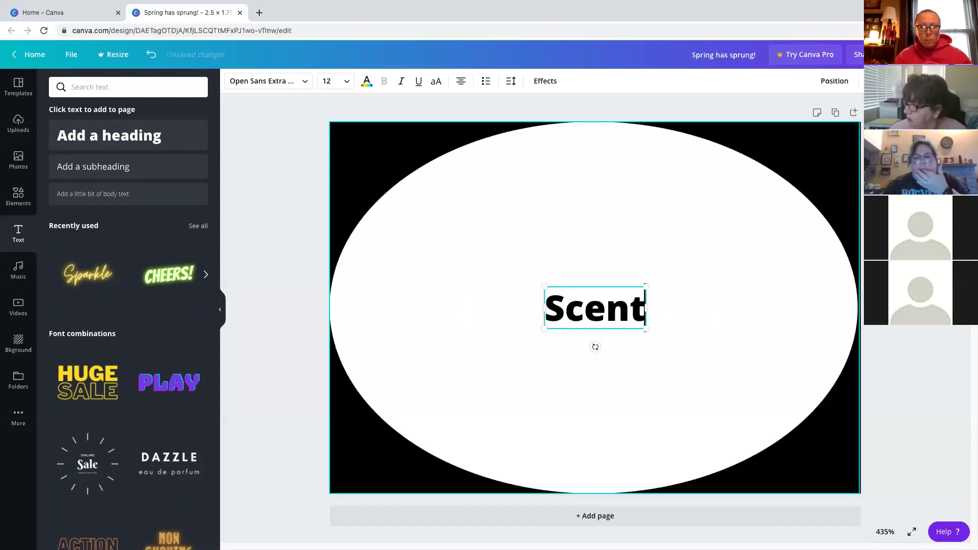
text(UpYourlie)
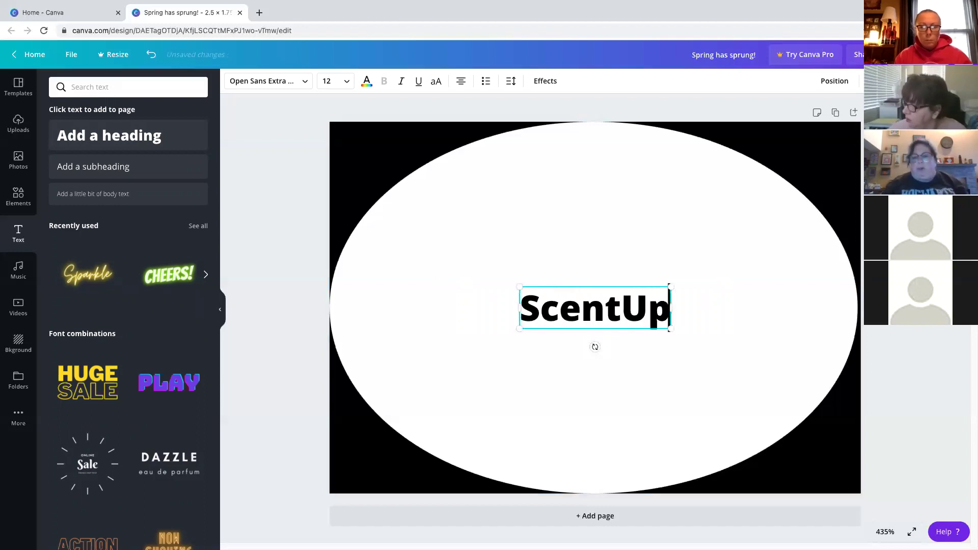
key(BackSpace)
key(BackSpace)
key(BackSpace)
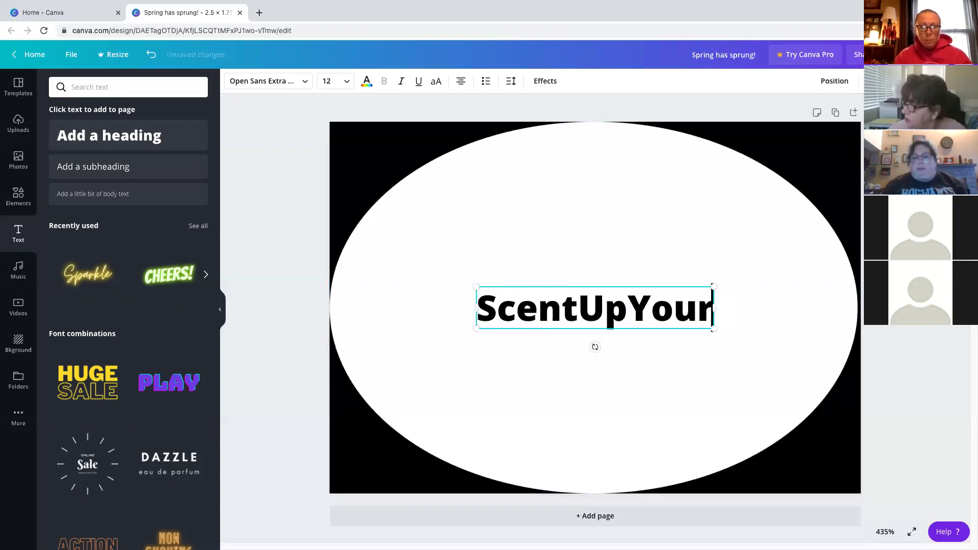
text(Life)
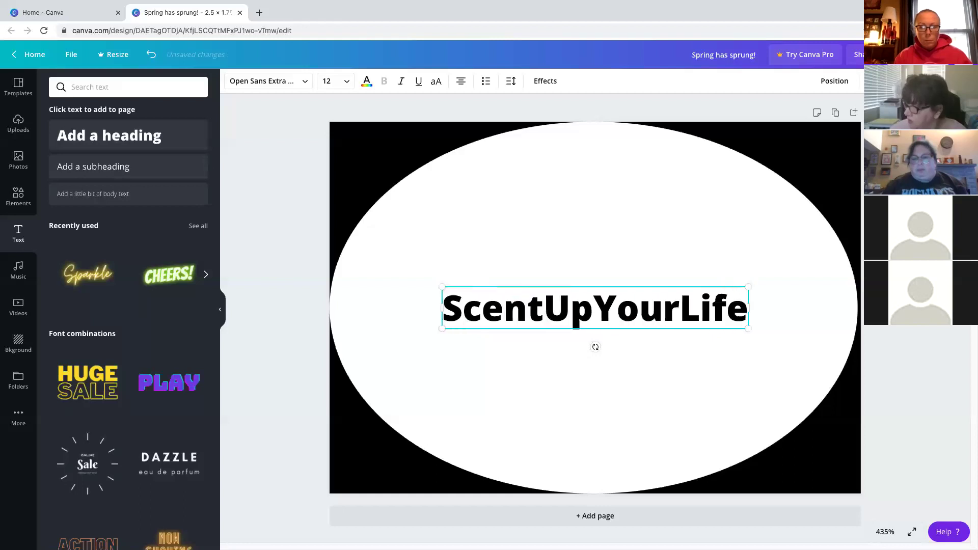
- Insert spaces between the heading's words so it reads "Scent Up Your Life"
click(546, 310)
key(Right)
key(Right)
key(Right)
key(Right)
key(Right)
key(Right)
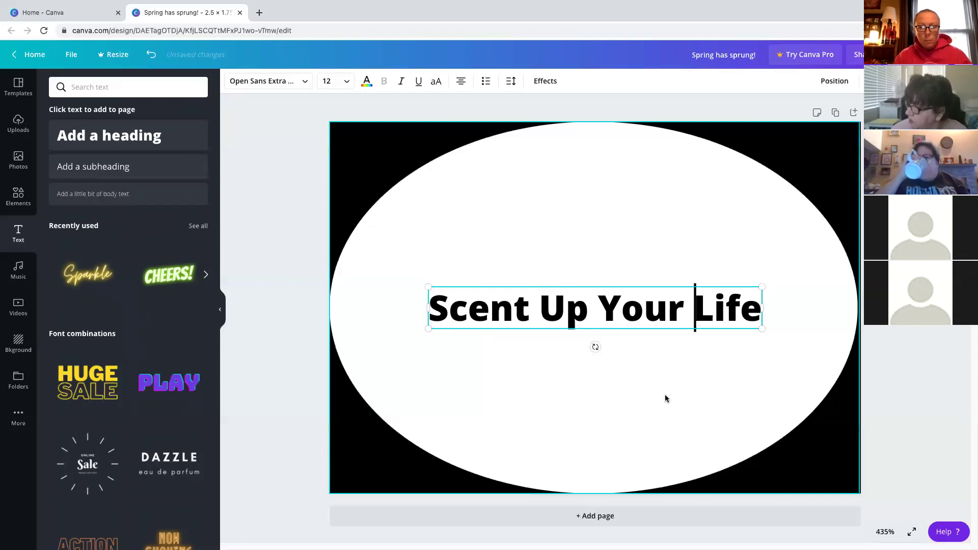
- Move the heading straight up into the upper part of the white oval, keeping it horizontally centred
click(644, 335)
click(638, 286)
drag(637, 287, 637, 174)
- Open the heading's font list and examine the recently used, brand and popular fonts
click(283, 85)
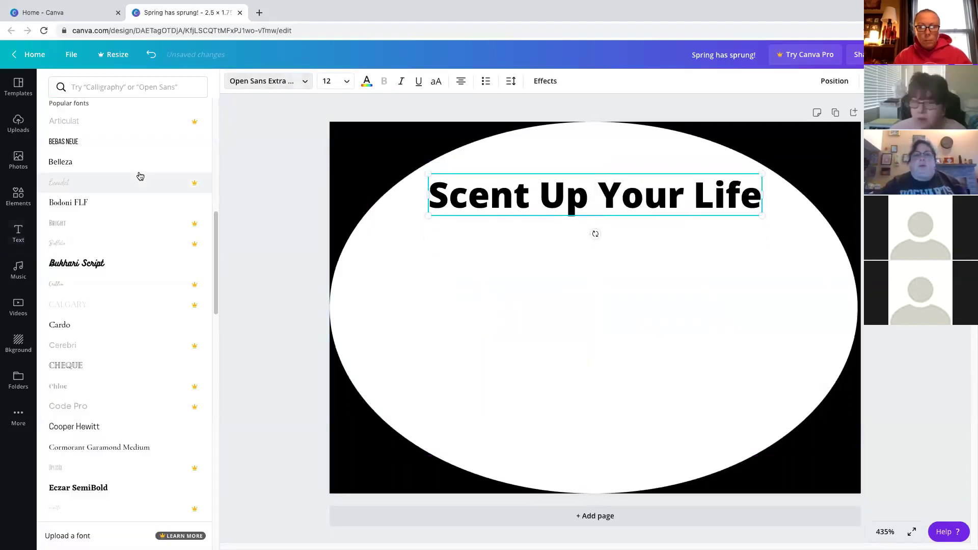
click(300, 82)
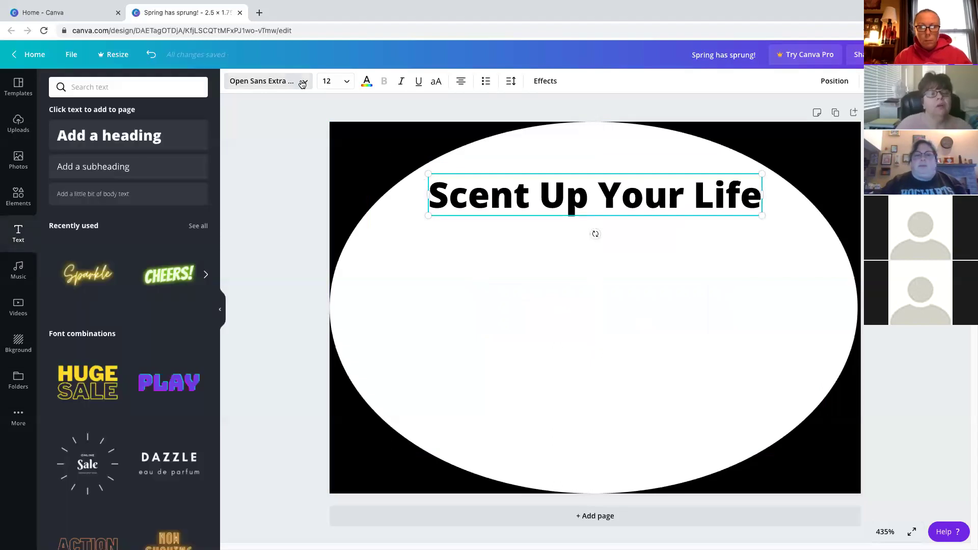
click(306, 85)
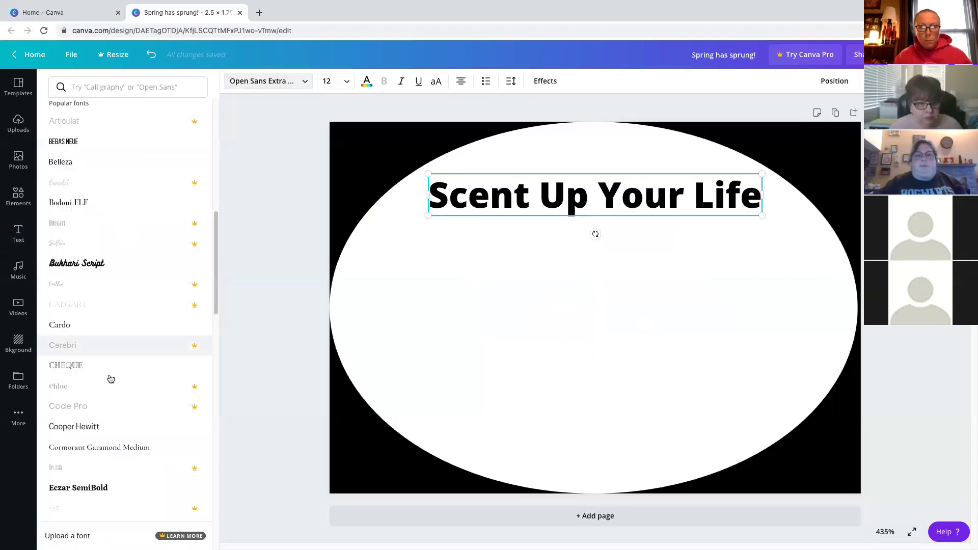
scroll(93, 382, down, 12)
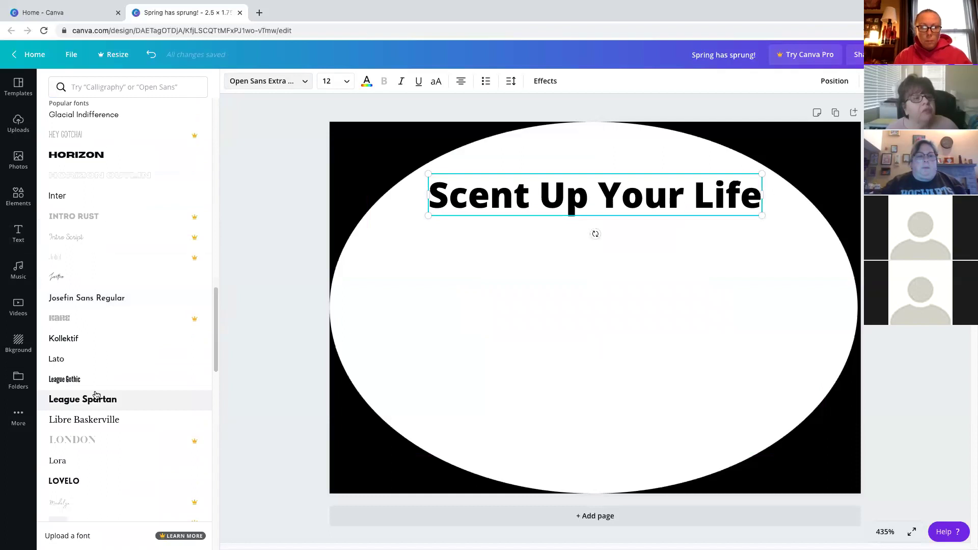
scroll(97, 391, up, 15)
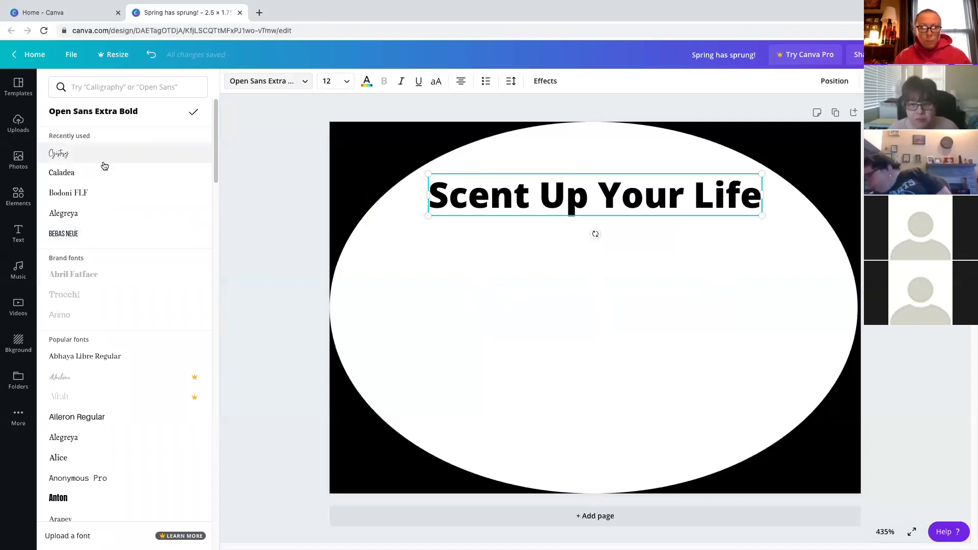
scroll(115, 250, down, 8)
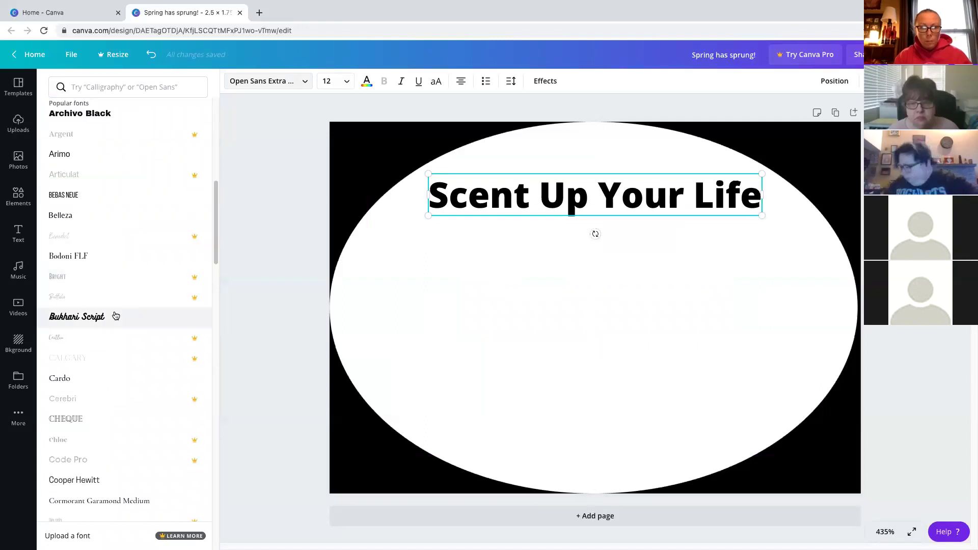
scroll(115, 319, down, 15)
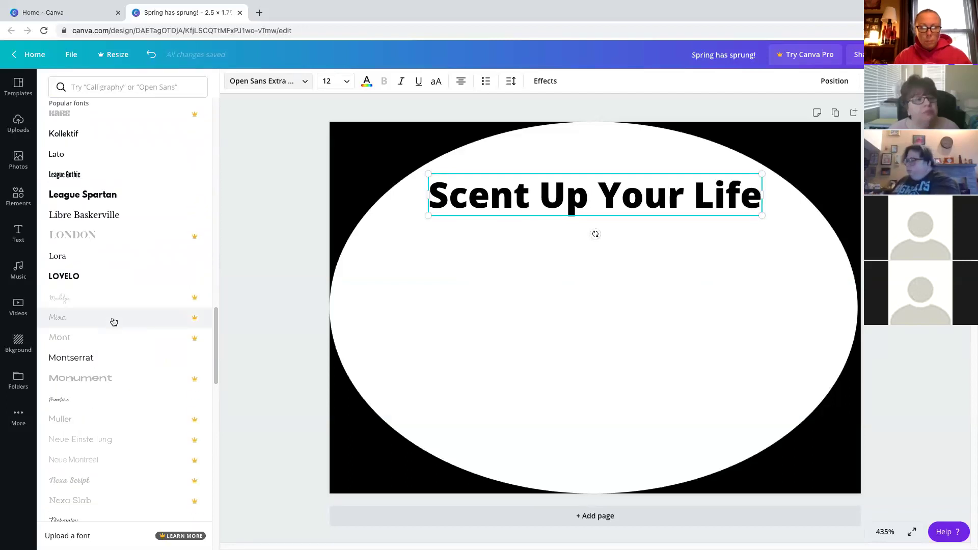
scroll(113, 322, up, 20)
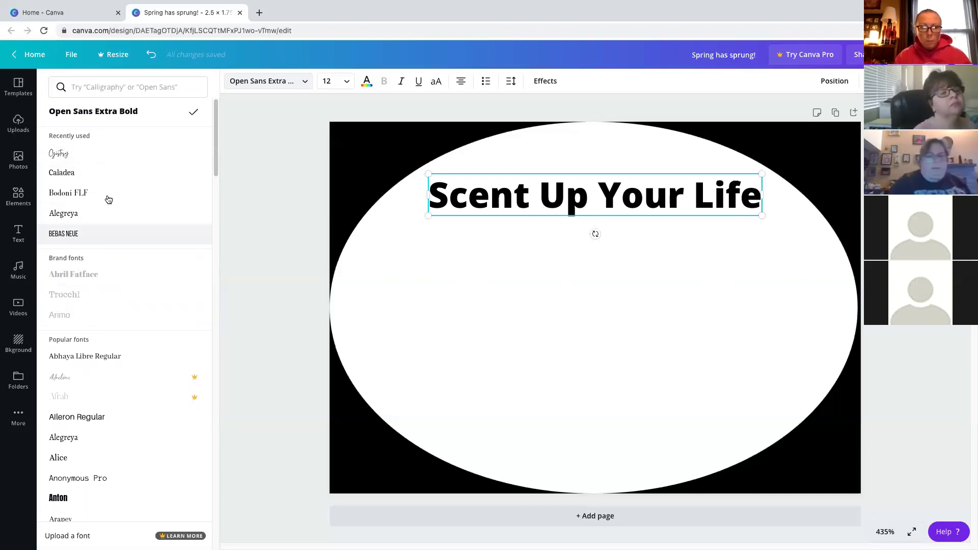
- Look through the fonts in the Handwriting and Display categories, clearing the filter after each
click(109, 88)
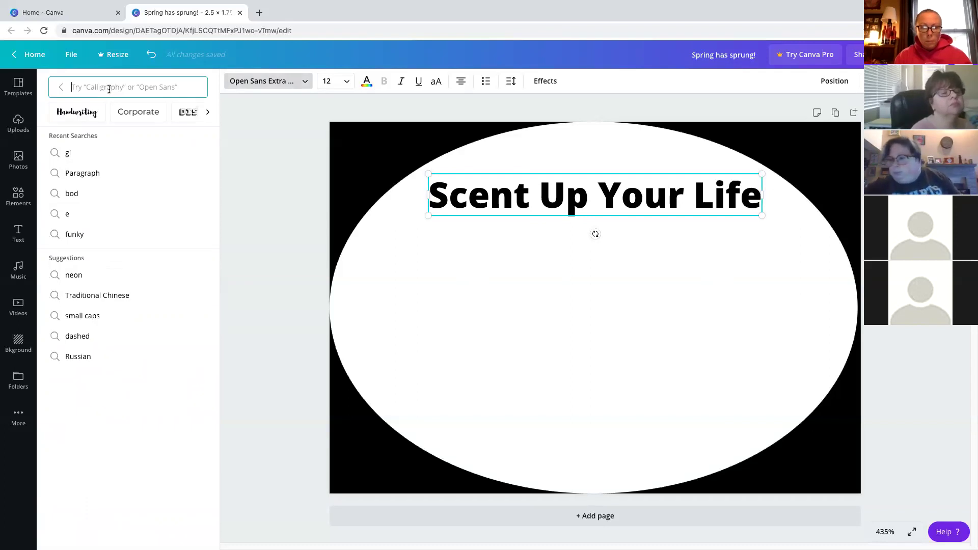
click(62, 87)
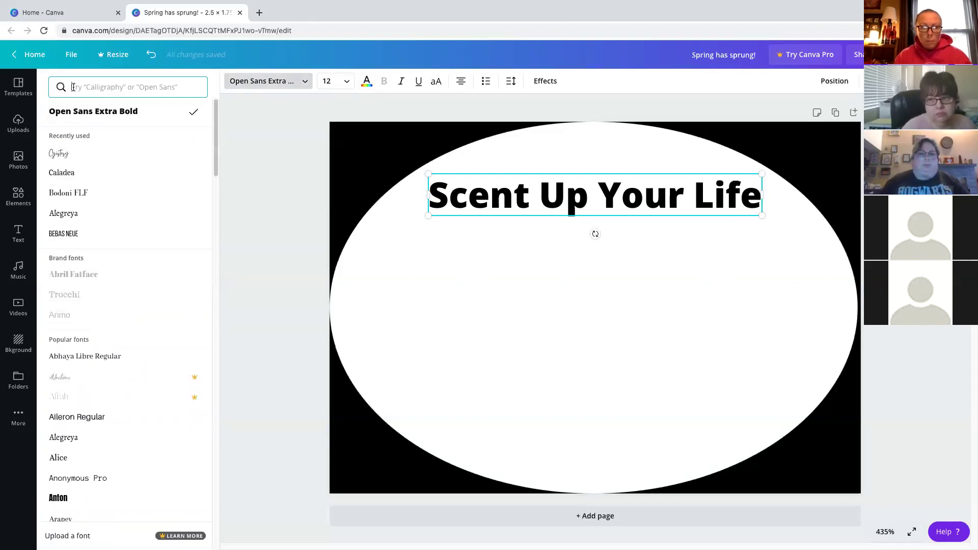
click(99, 85)
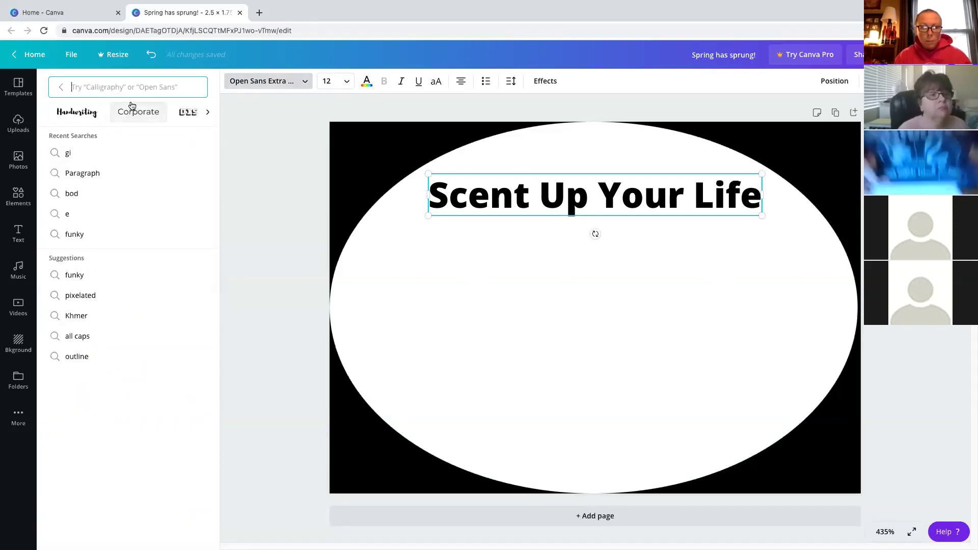
click(63, 115)
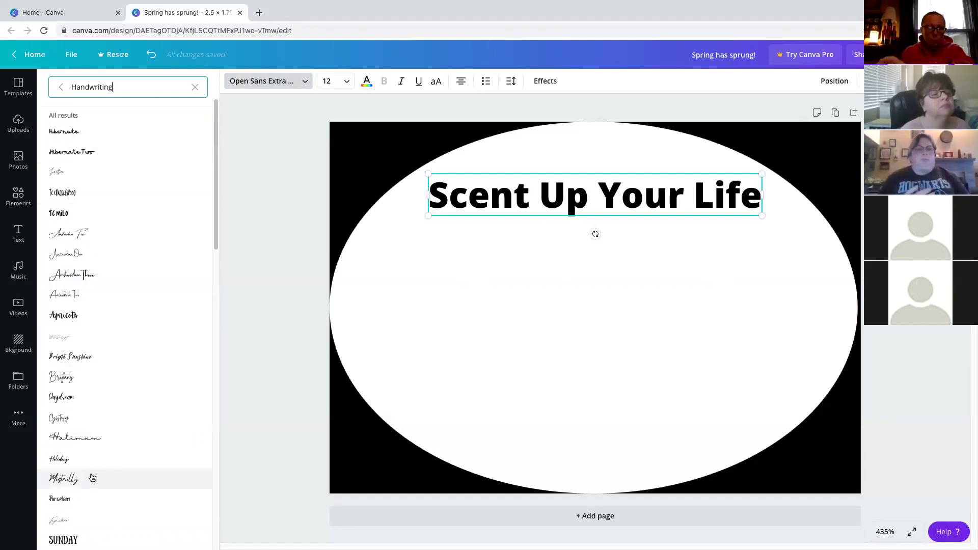
click(195, 88)
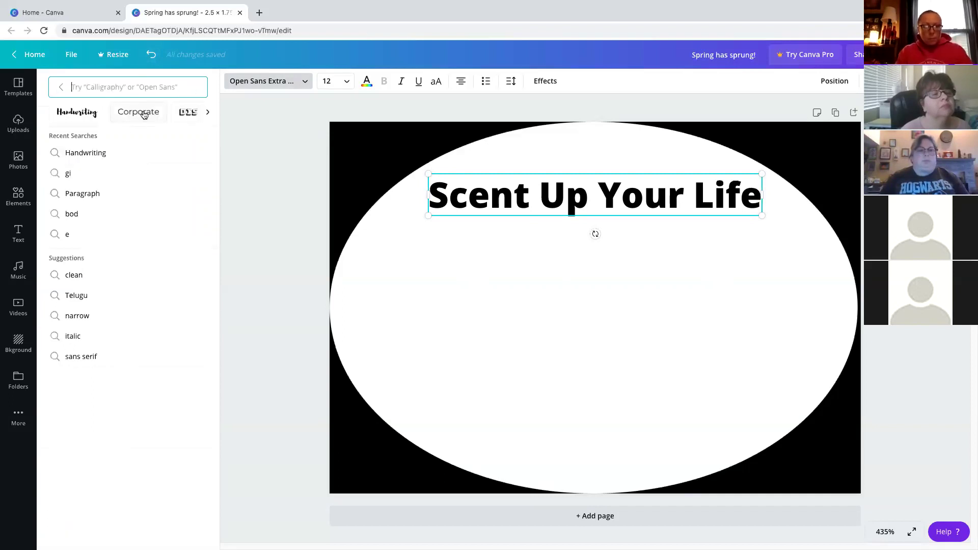
click(208, 112)
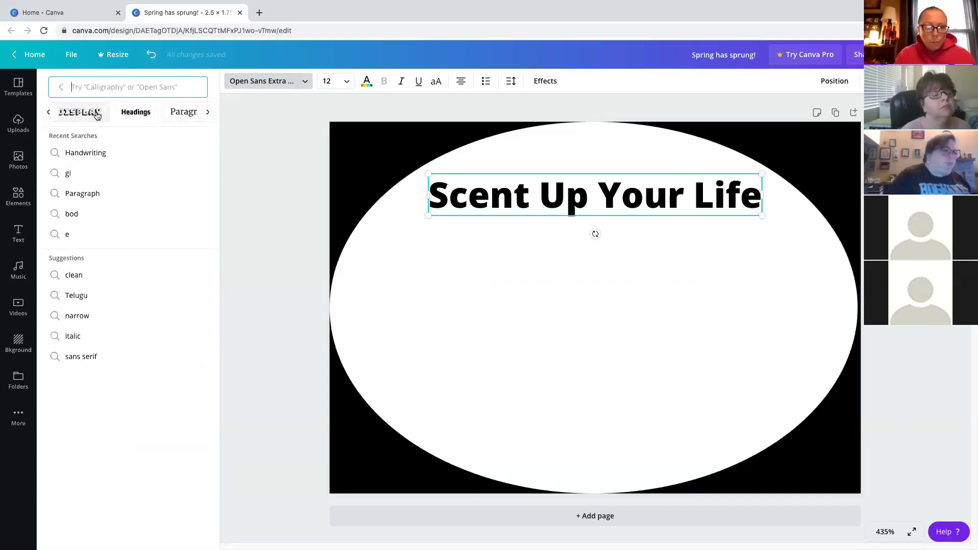
click(98, 115)
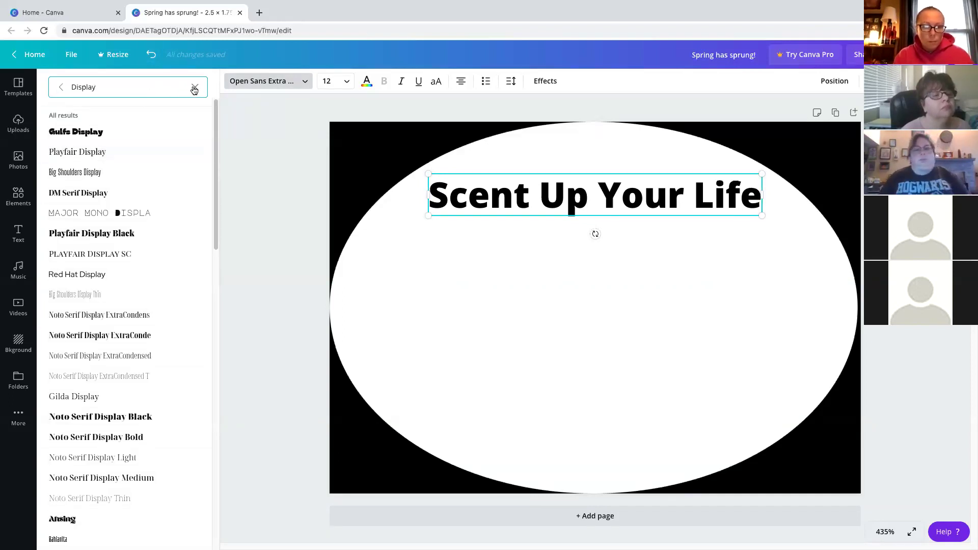
click(195, 88)
- Look through the fonts in the Calligraphy category and clear the filter
click(204, 118)
click(204, 119)
click(204, 120)
click(206, 113)
click(206, 112)
click(102, 114)
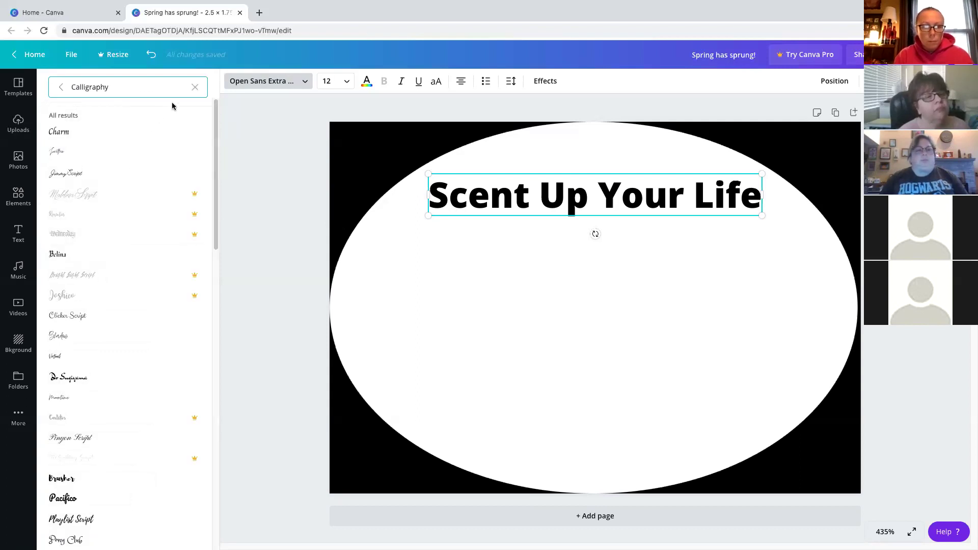
click(193, 88)
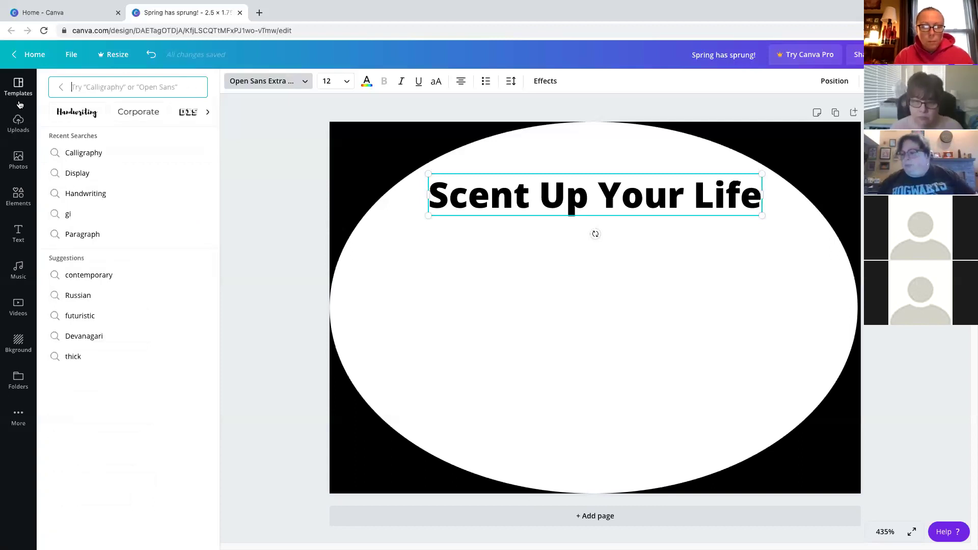
- Set the heading's font to Gistesy and lowercase its middle words so it reads "Scent up your Life"
click(61, 87)
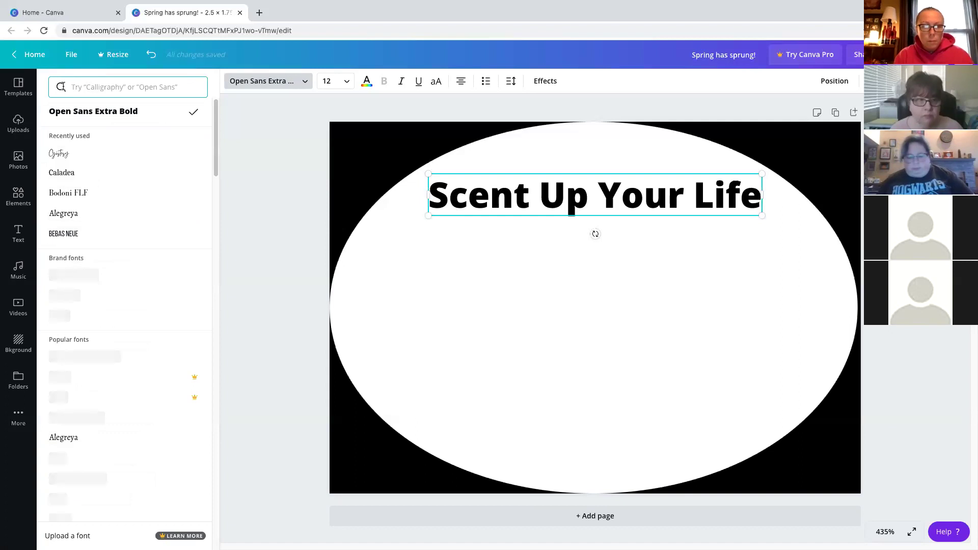
click(75, 151)
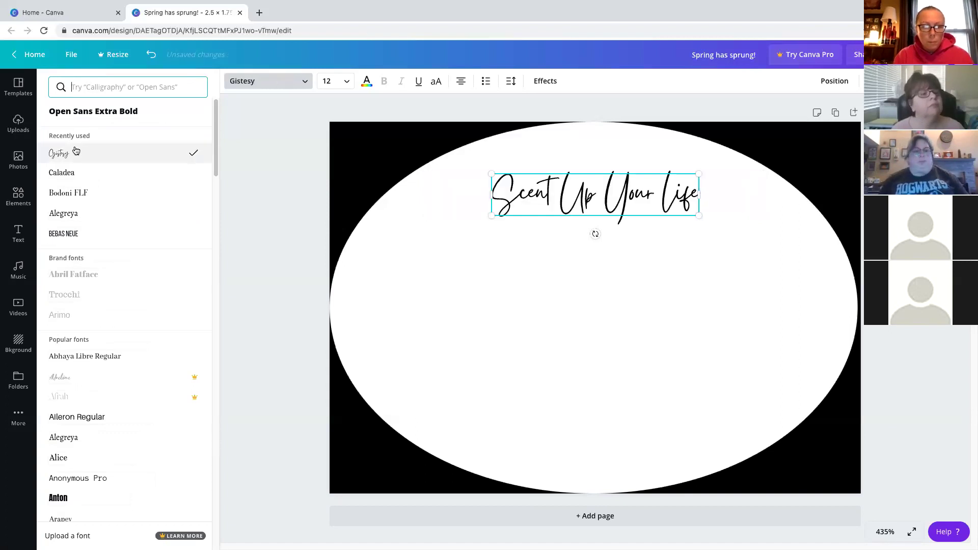
click(574, 188)
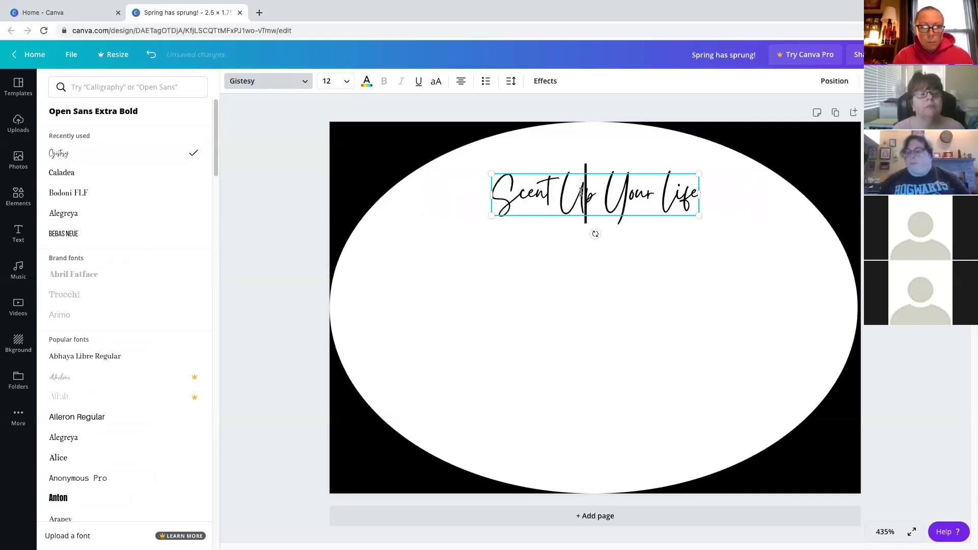
key(BackSpace)
text(u)
key(Right)
key(Right)
key(Right)
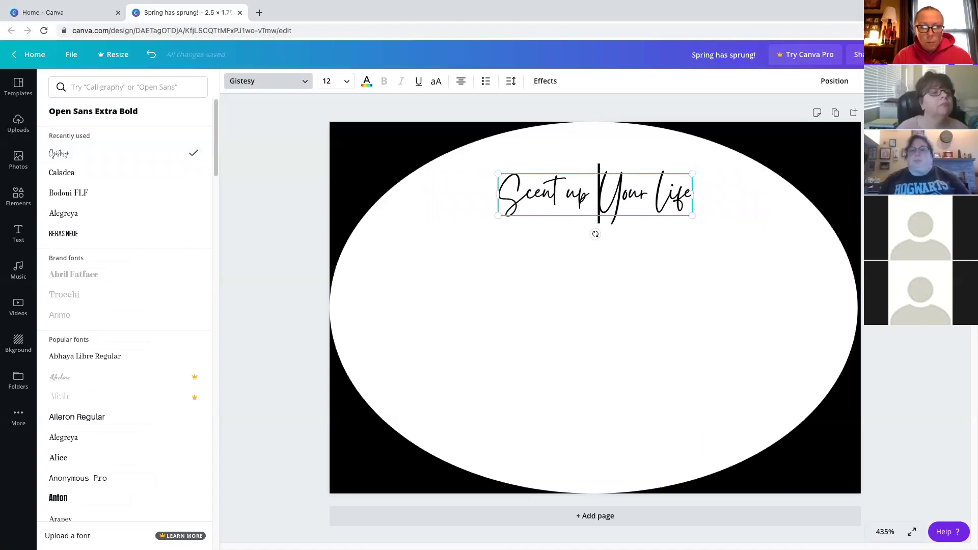
key(BackSpace)
text(y)
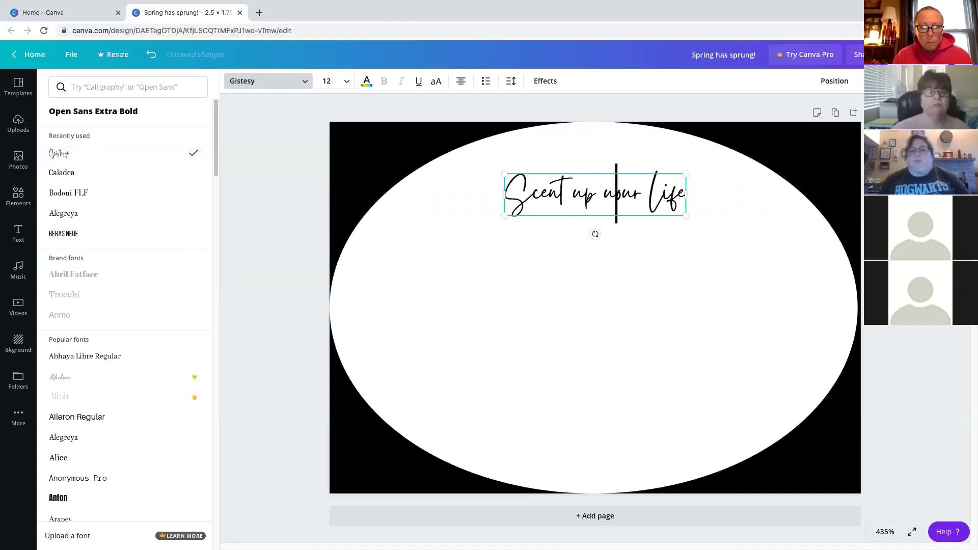
key(BackSpace)
text(y)
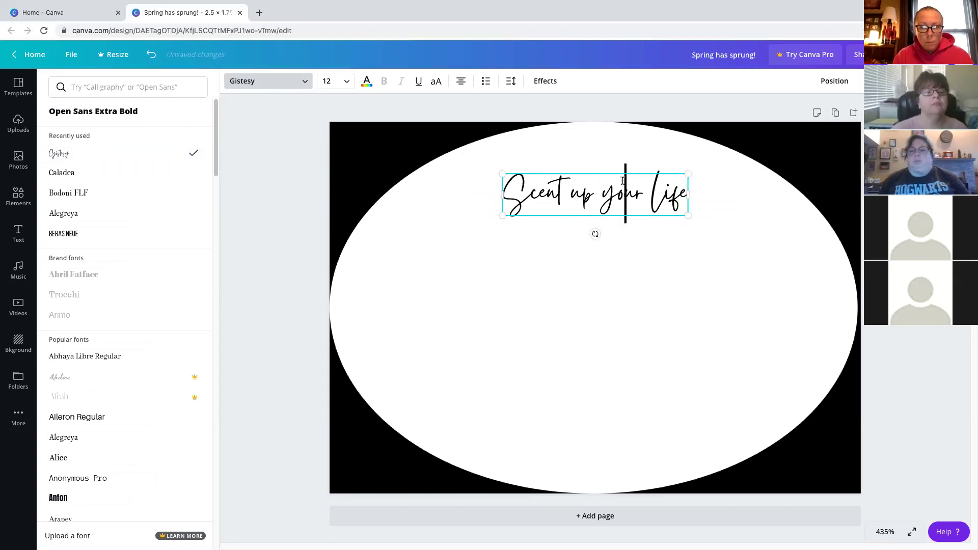
click(644, 271)
click(660, 203)
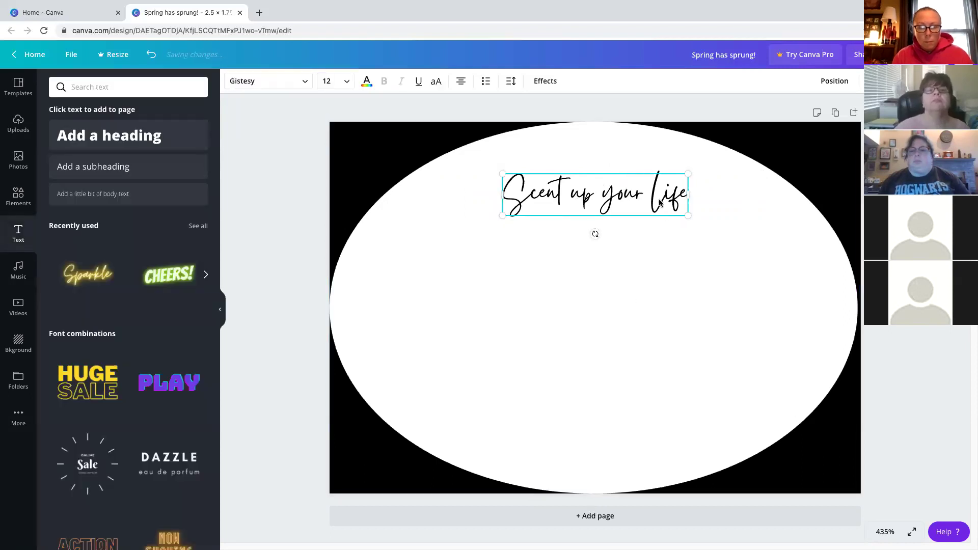
- Try a custom blue #0047FF and a custom purple #8000FF as the heading's text color
click(365, 83)
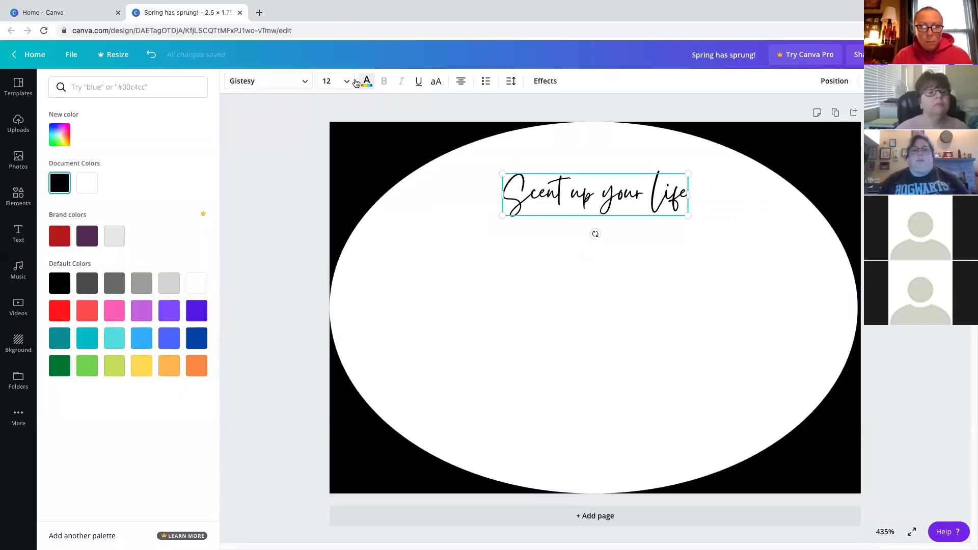
click(62, 135)
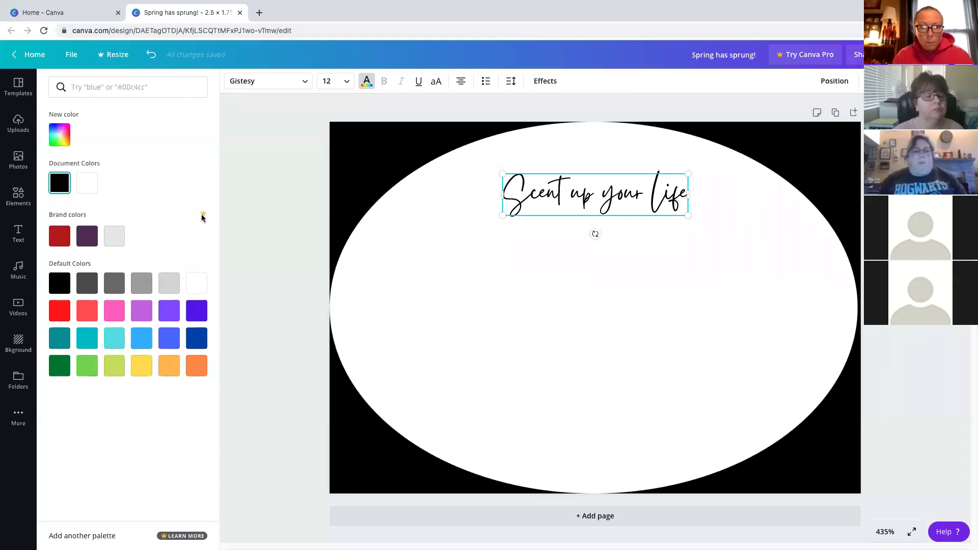
click(60, 135)
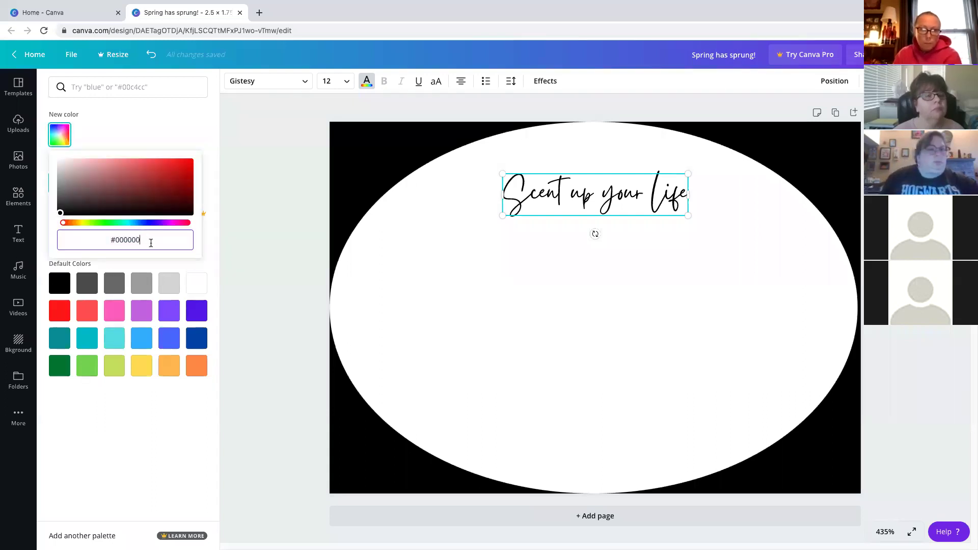
drag(73, 225, 206, 158)
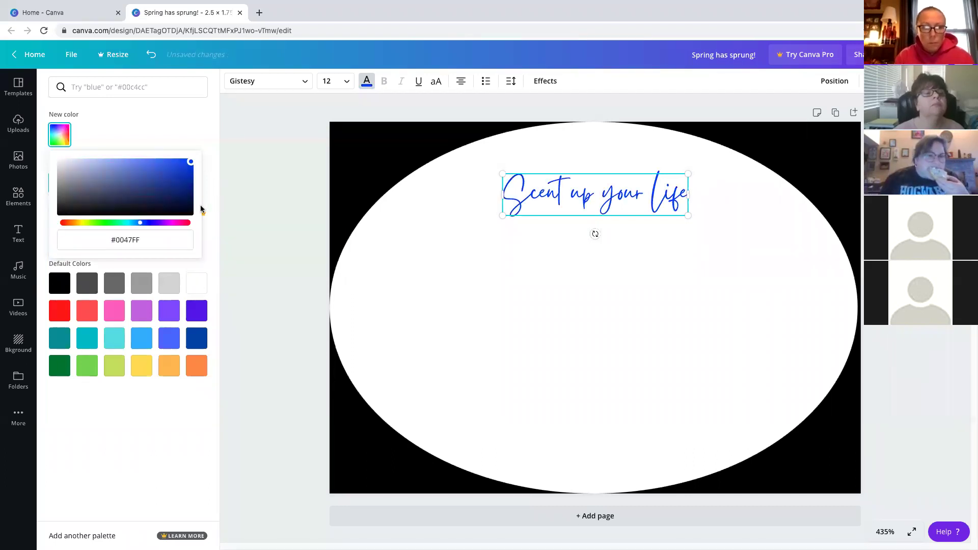
drag(140, 223, 84, 241)
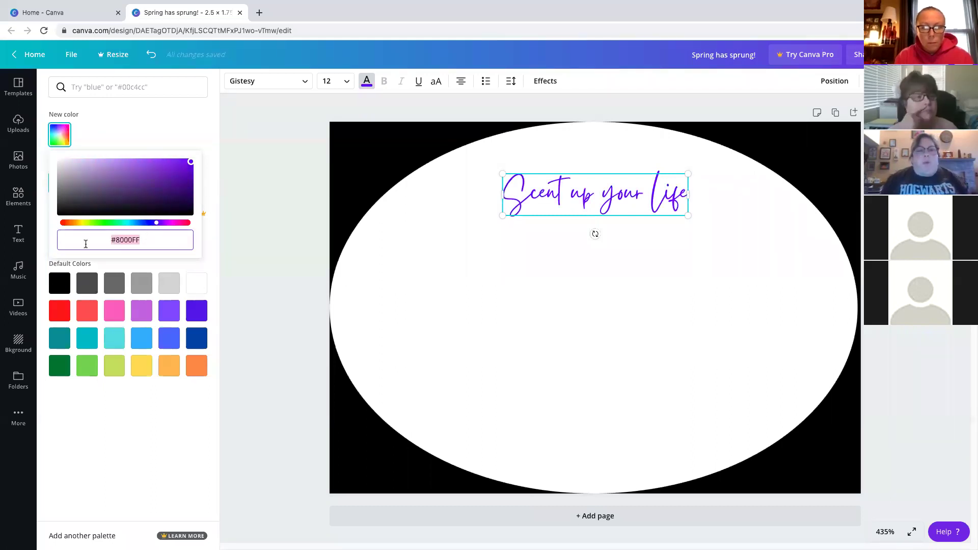
- Try the color code #EADDE on the heading and clear the code back to "#"
text(#EADDE)
drag(148, 239, 83, 241)
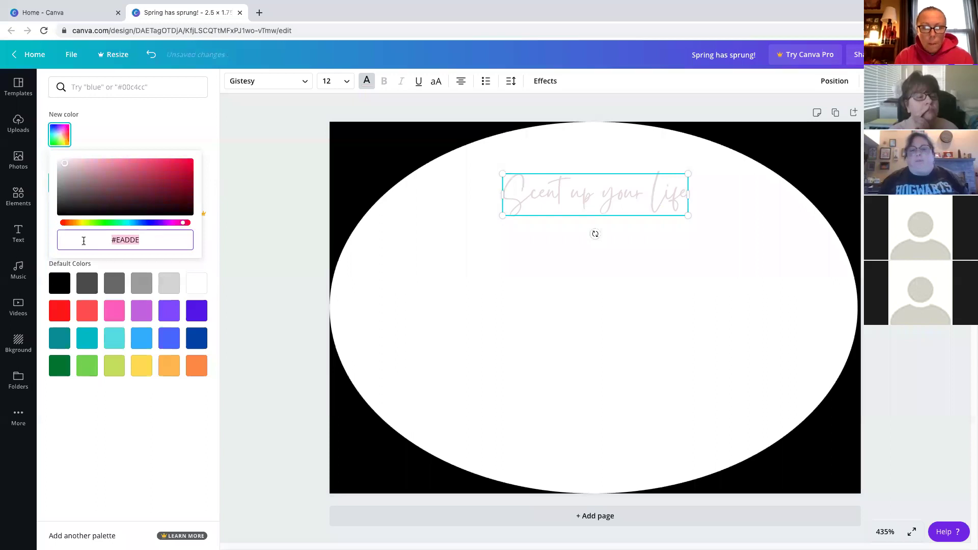
text(#)
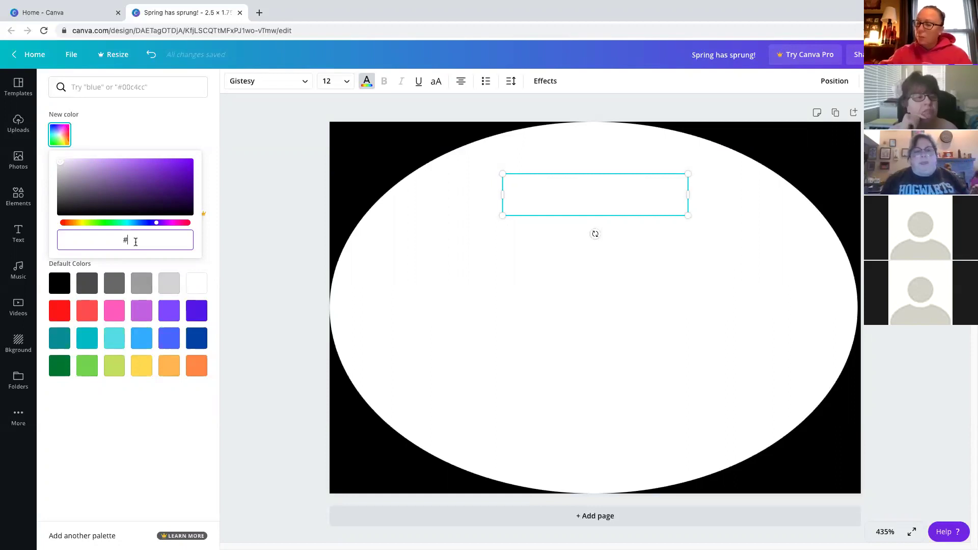
- Try the default dark teal on the heading and shift its hue to the magenta #9E034D
click(60, 337)
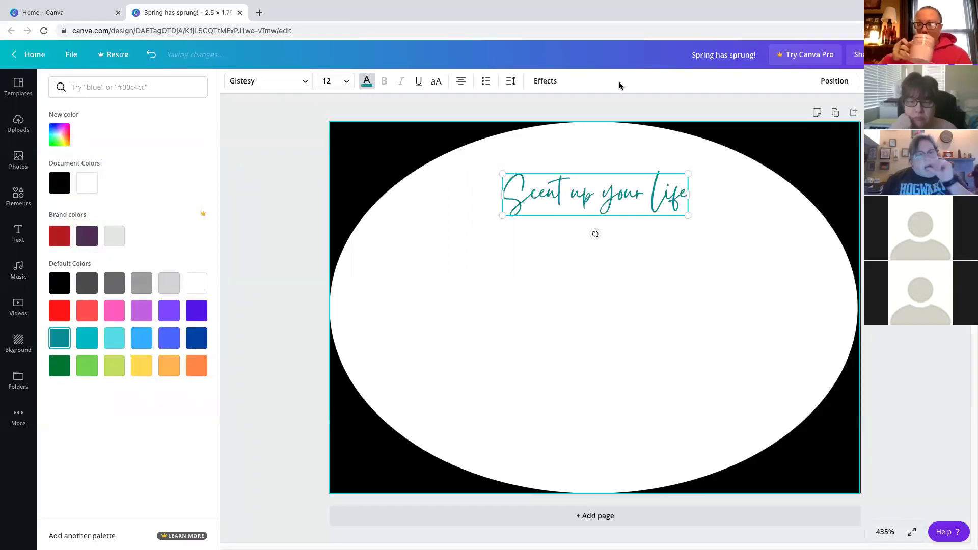
click(60, 135)
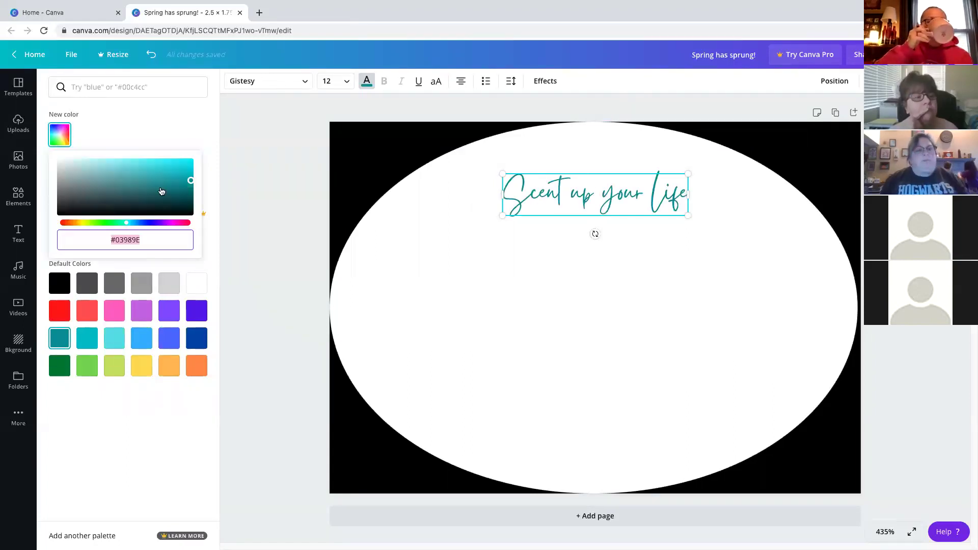
drag(127, 224, 177, 223)
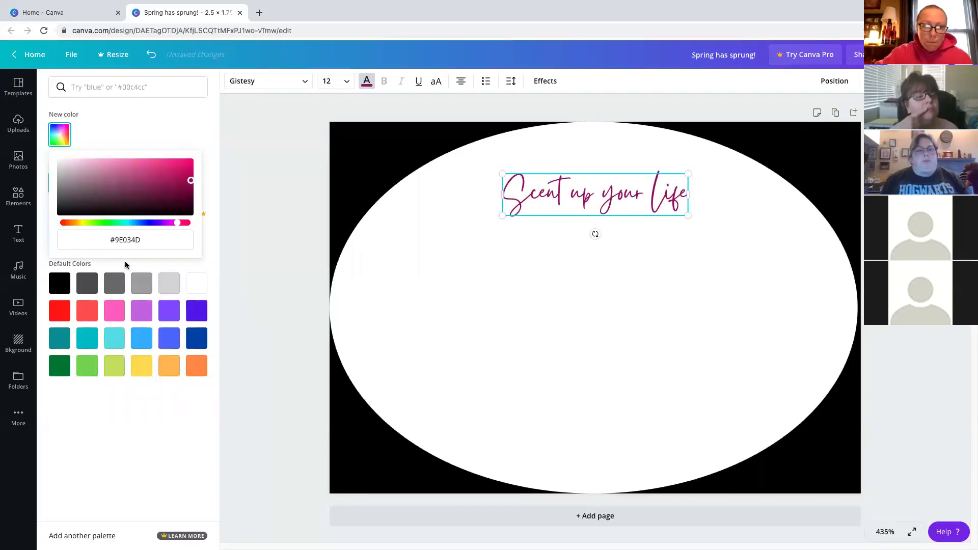
- Open the existing IS COMING! design from the home page and select text in its "Spring is coming!" title
click(72, 13)
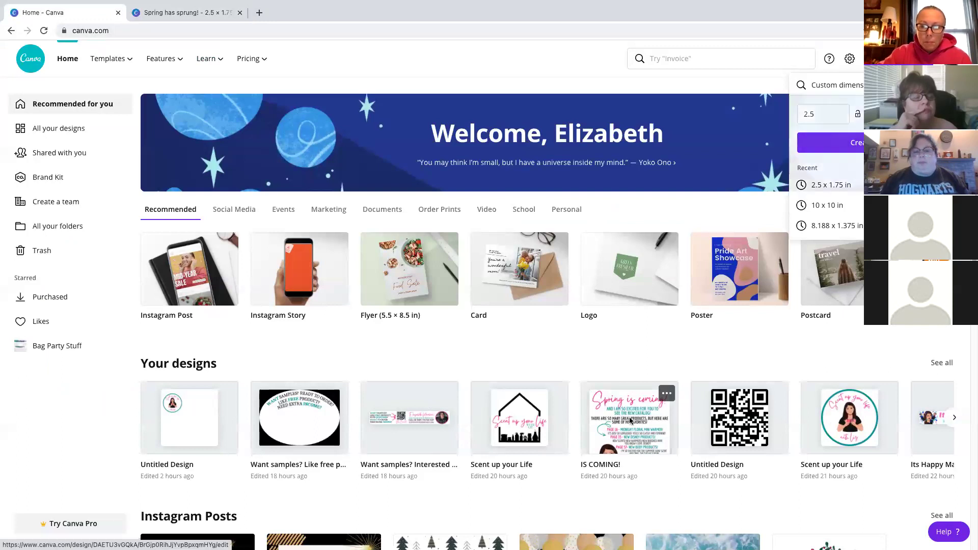
click(665, 415)
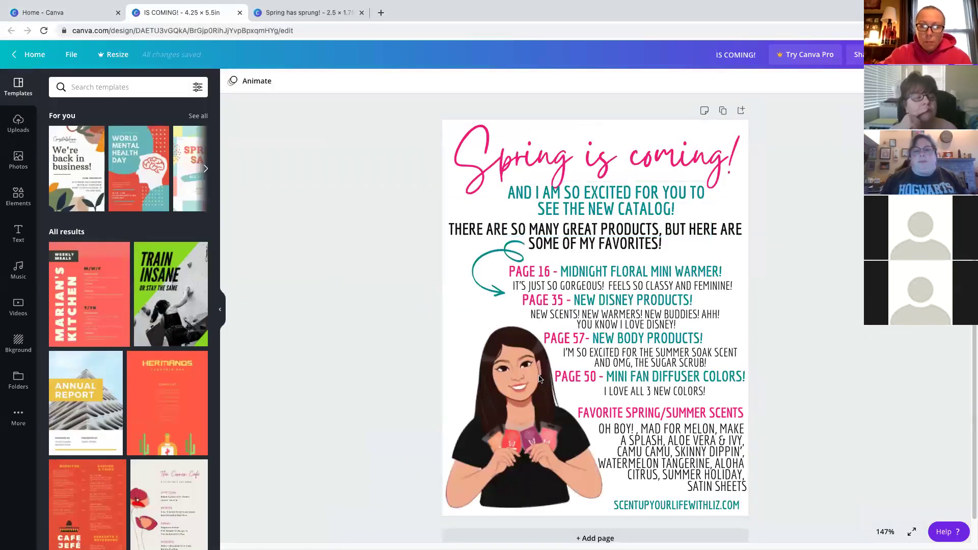
click(526, 170)
click(526, 162)
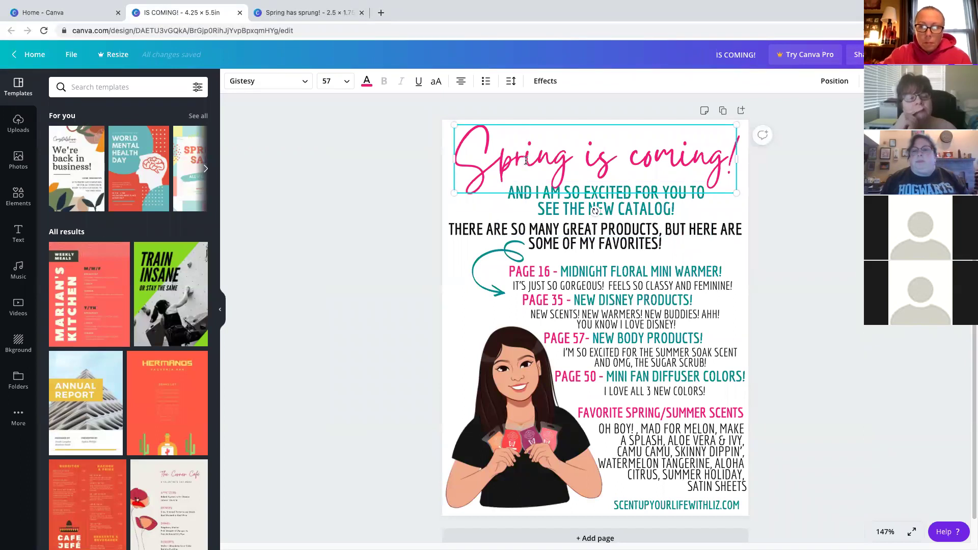
double_click(526, 162)
drag(526, 162, 459, 122)
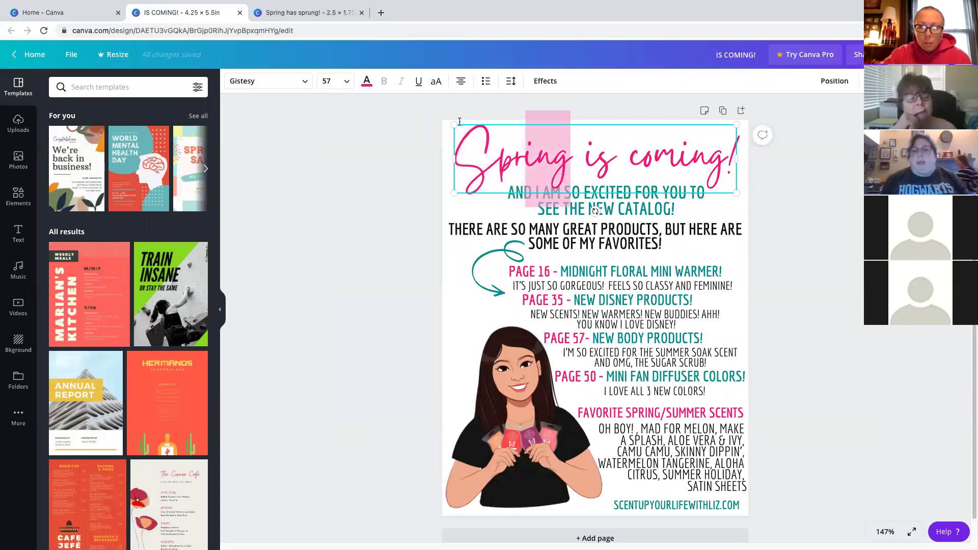
- Copy the pink color code #F21982 from the "Spring is coming!" title's text color
click(366, 82)
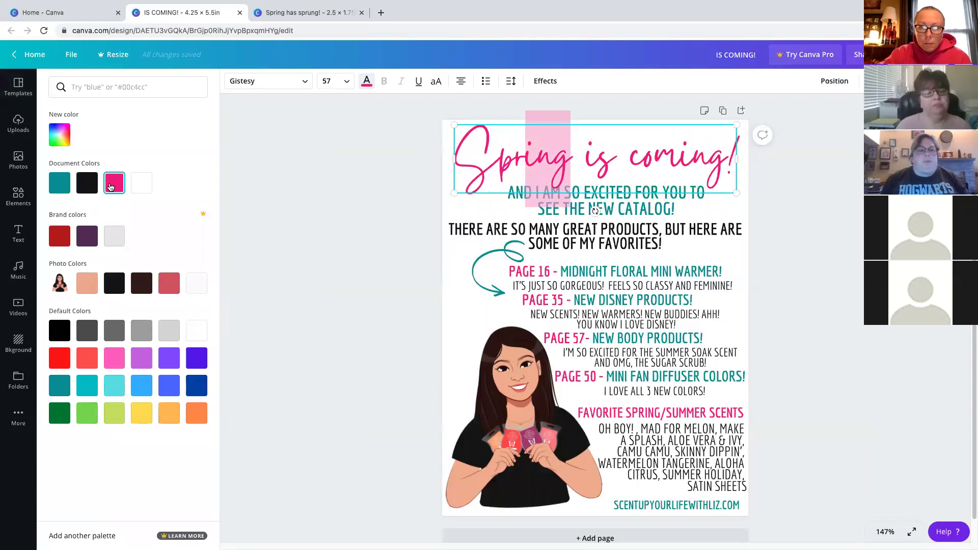
drag(599, 157, 221, 176)
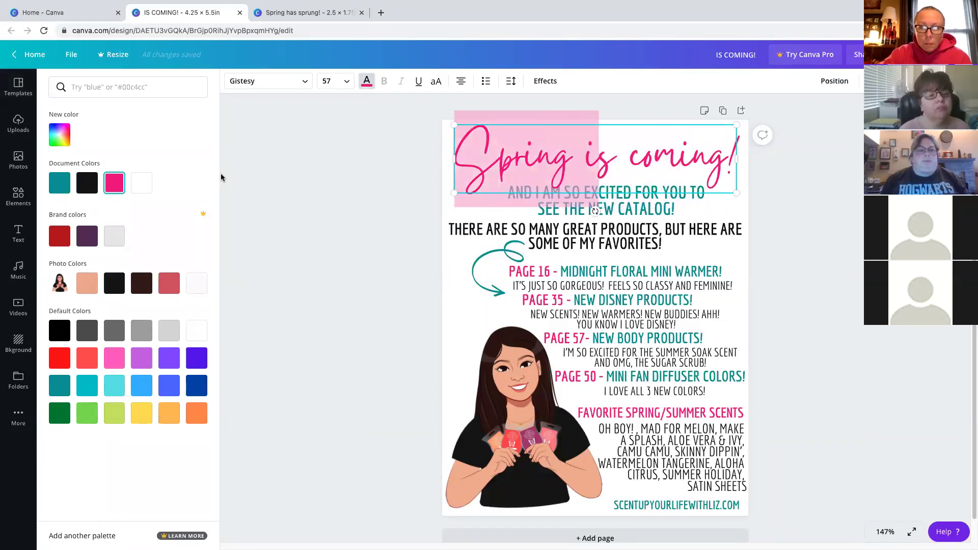
click(59, 134)
click(160, 243)
drag(160, 243, 92, 239)
key(ctrl+c)
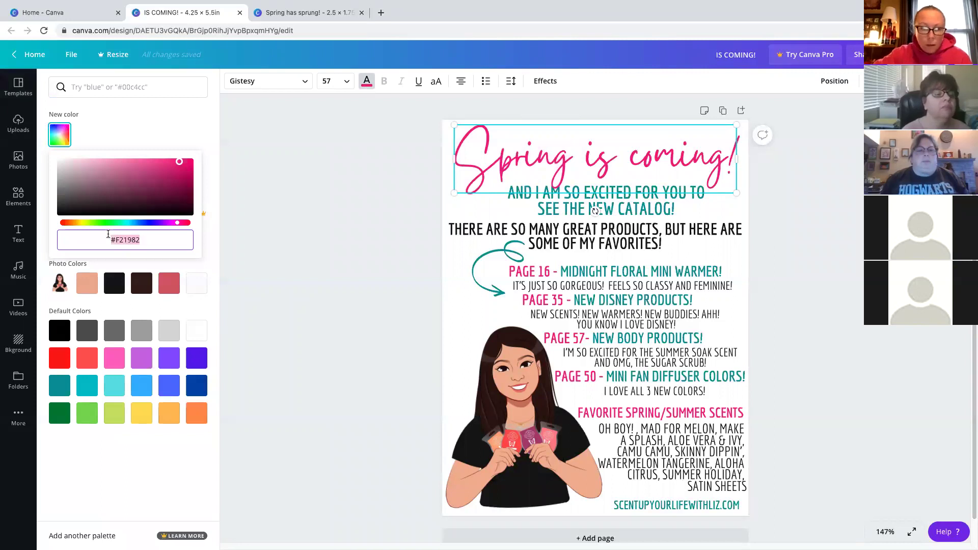
- Return to the Spring has sprung! design and set the heading's color to the copied code #F21982
click(284, 13)
click(98, 239)
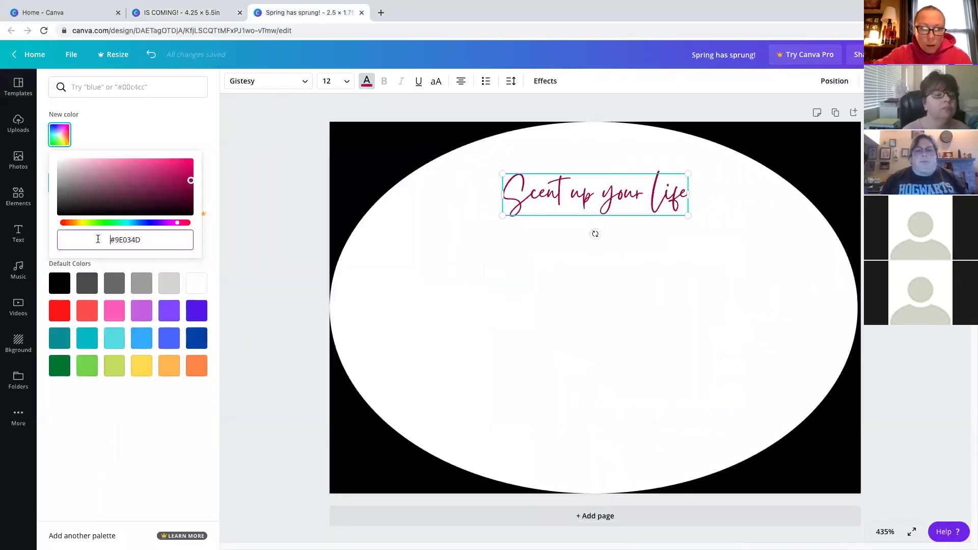
key(ctrl+a)
key(ctrl+v)
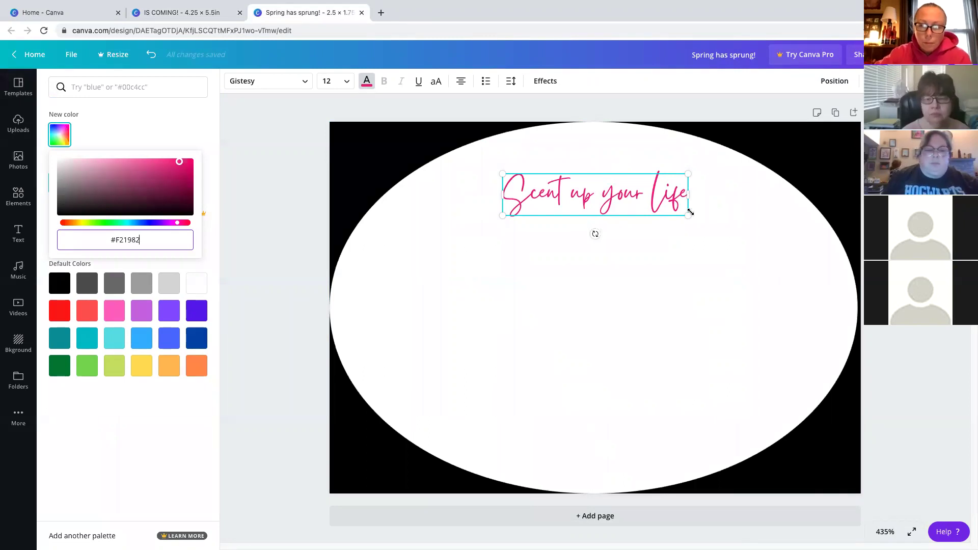
- Move the heading up near the oval's upper edge, view the preset font sizes, and enlarge the text to about 15.8
drag(687, 214, 649, 185)
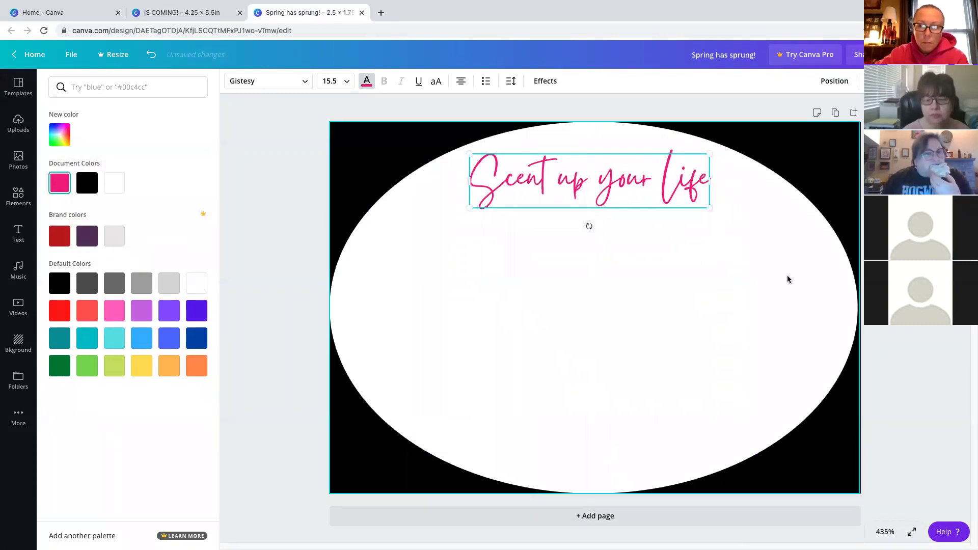
drag(622, 182, 622, 180)
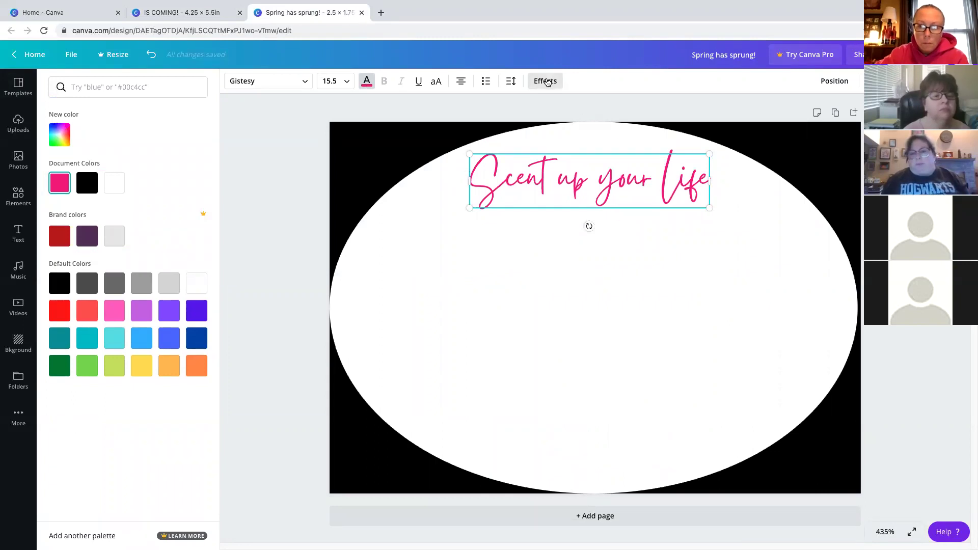
click(331, 81)
scroll(343, 348, down, 3)
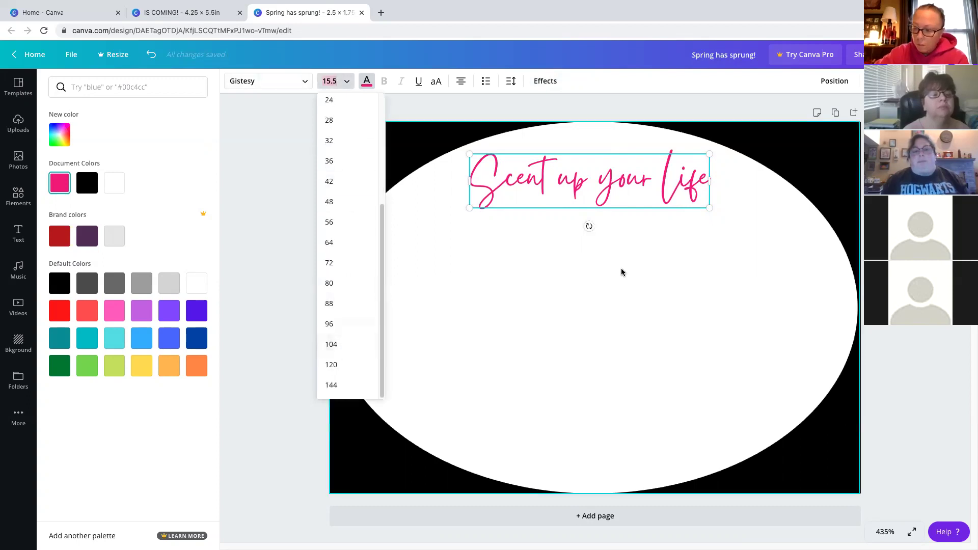
click(682, 175)
mouse_move(706, 207)
mouse_down()
mouse_move(815, 262)
mouse_move(709, 208)
mouse_up()
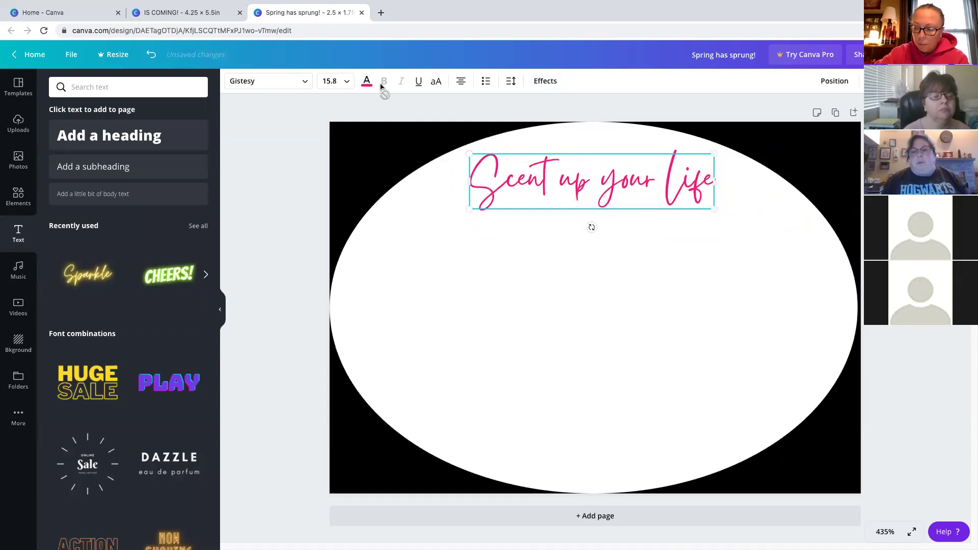
- Underline the word "Scent" in the heading and remove the underline again
double_click(544, 176)
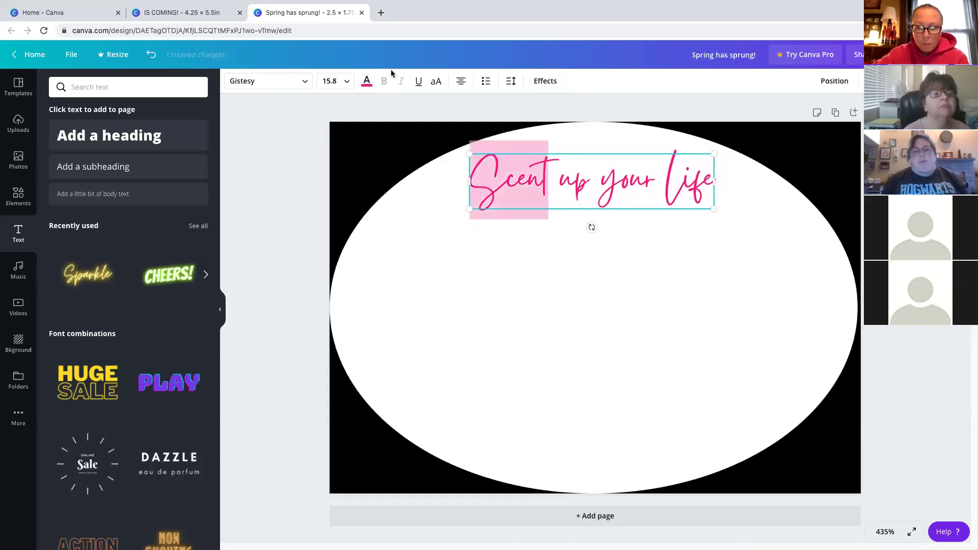
click(419, 83)
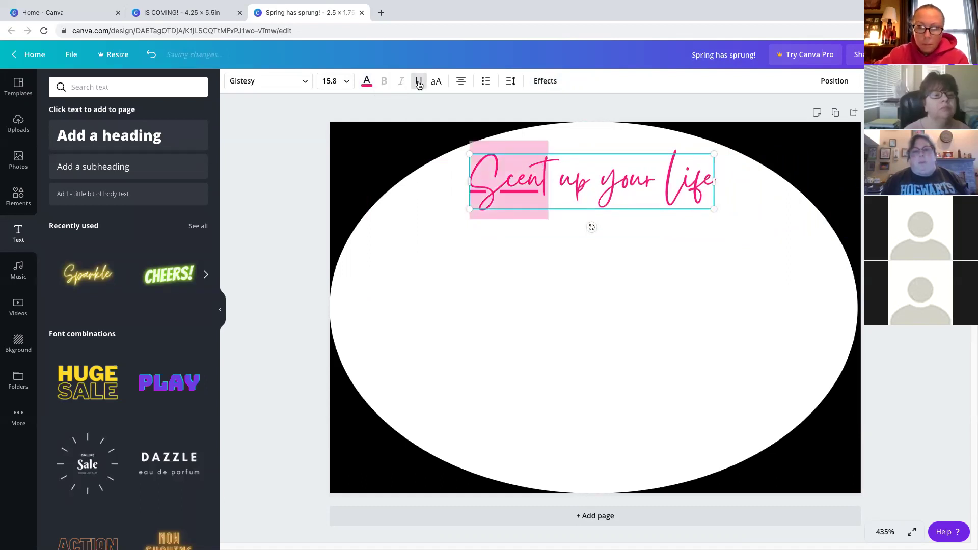
click(419, 84)
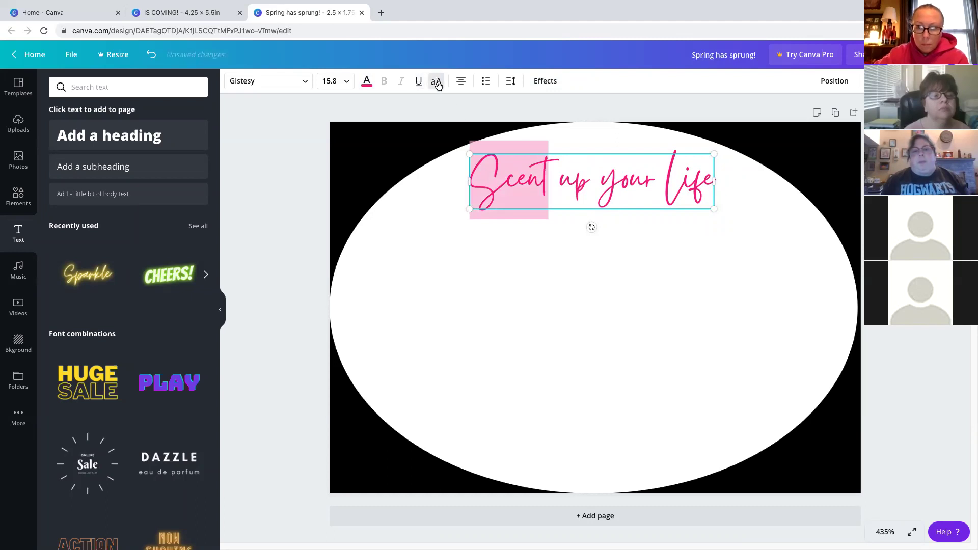
- Switch the whole heading to uppercase, restore its original case, and deselect it
triple_click(484, 175)
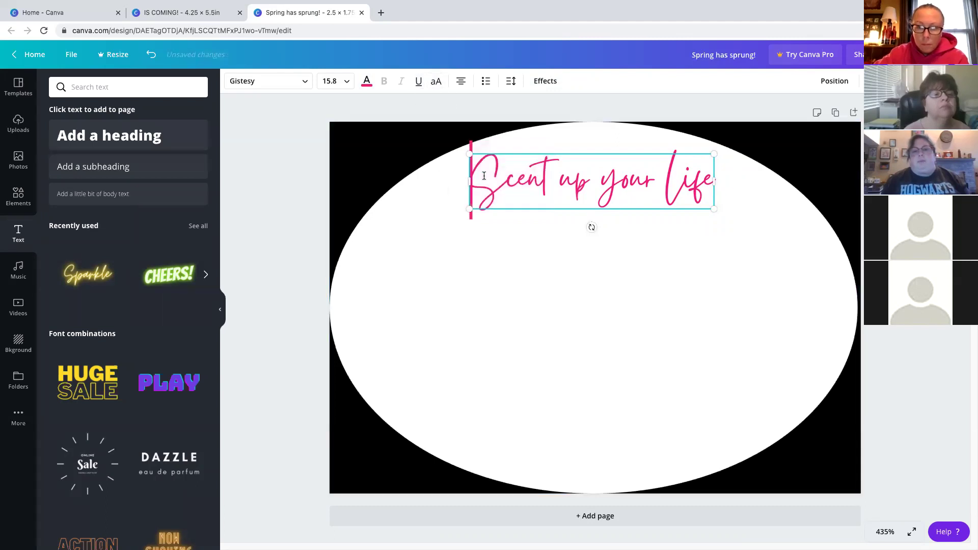
click(436, 83)
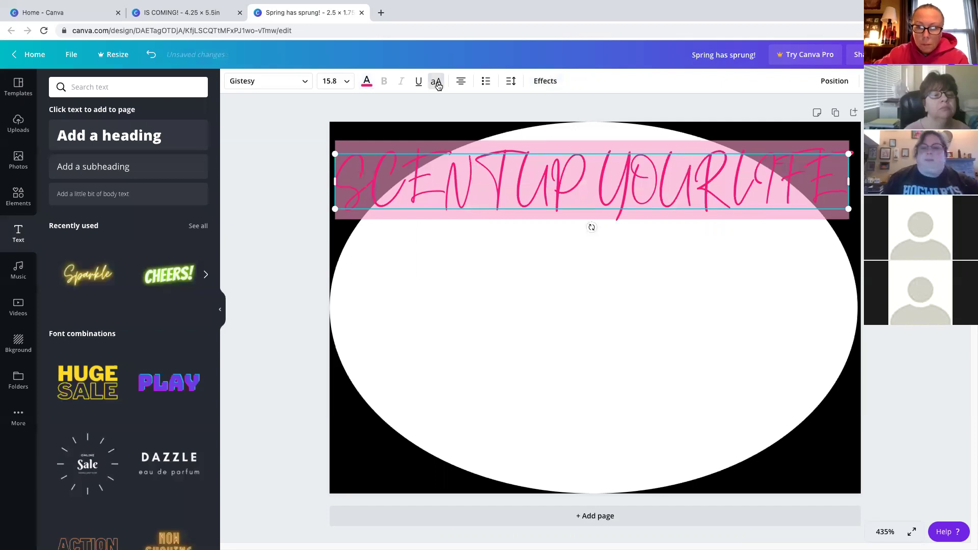
click(437, 83)
click(521, 309)
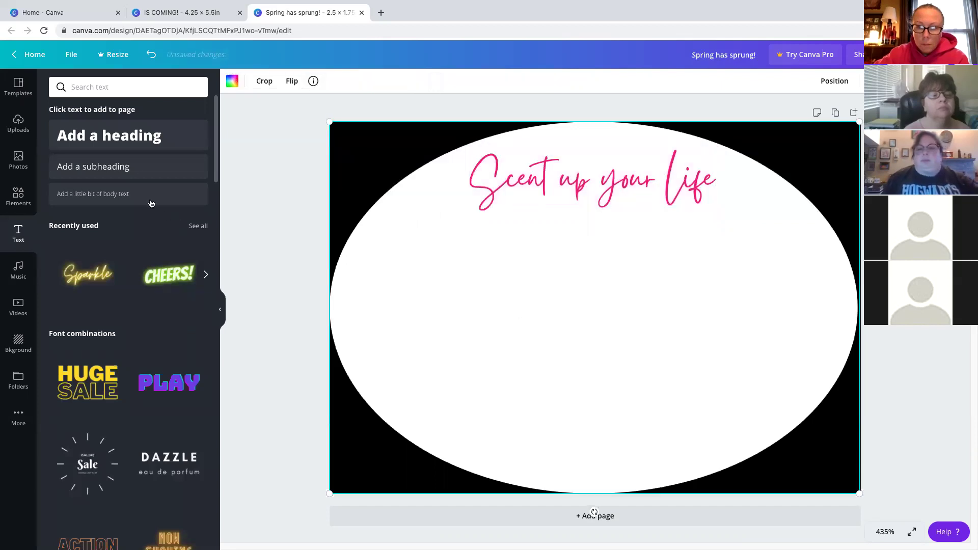
- Add a subheading in the center of the oval, make its text uppercase, and delete it
click(142, 166)
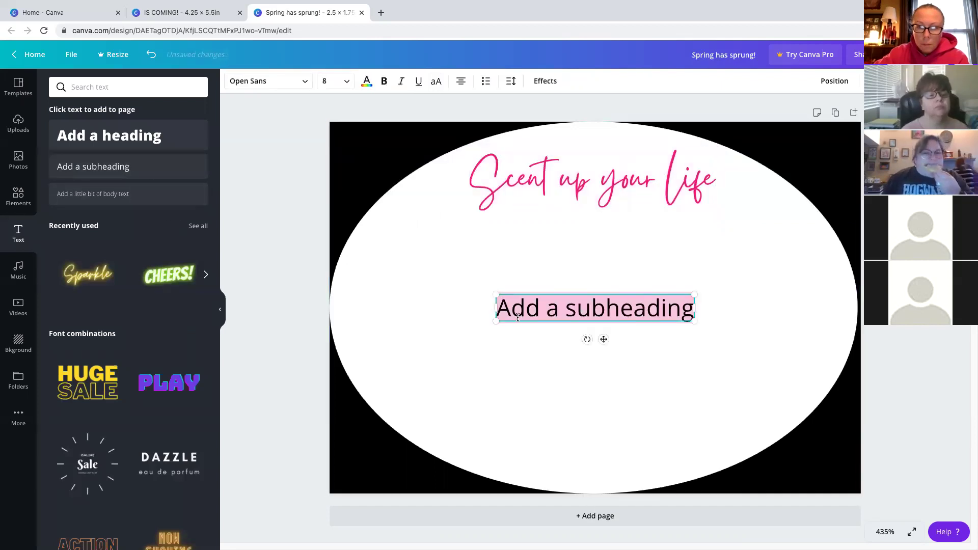
click(527, 365)
double_click(516, 315)
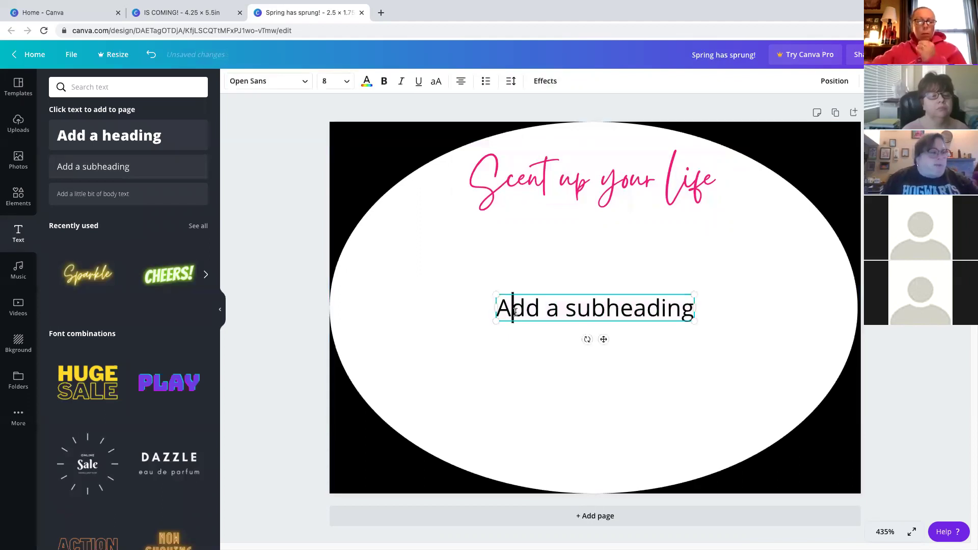
key(ctrl+a)
click(437, 81)
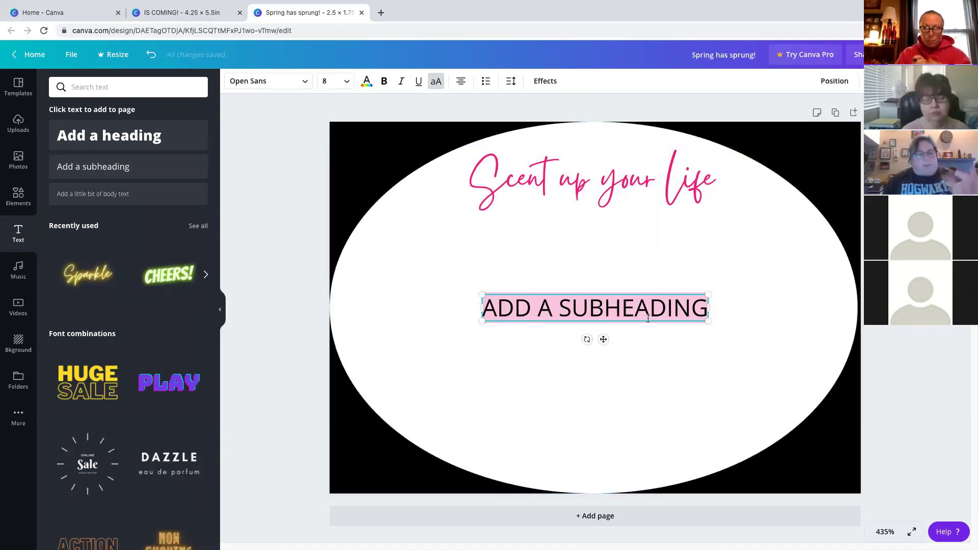
key(BackSpace)
click(455, 195)
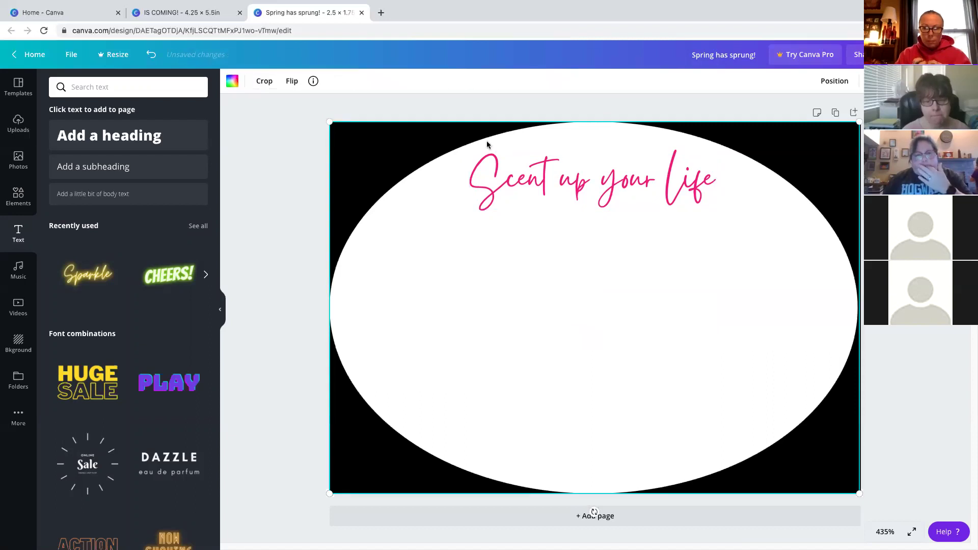
- Widen the heading's text box to about 1.8 in and cycle through the text alignments, finishing with centered text
click(530, 178)
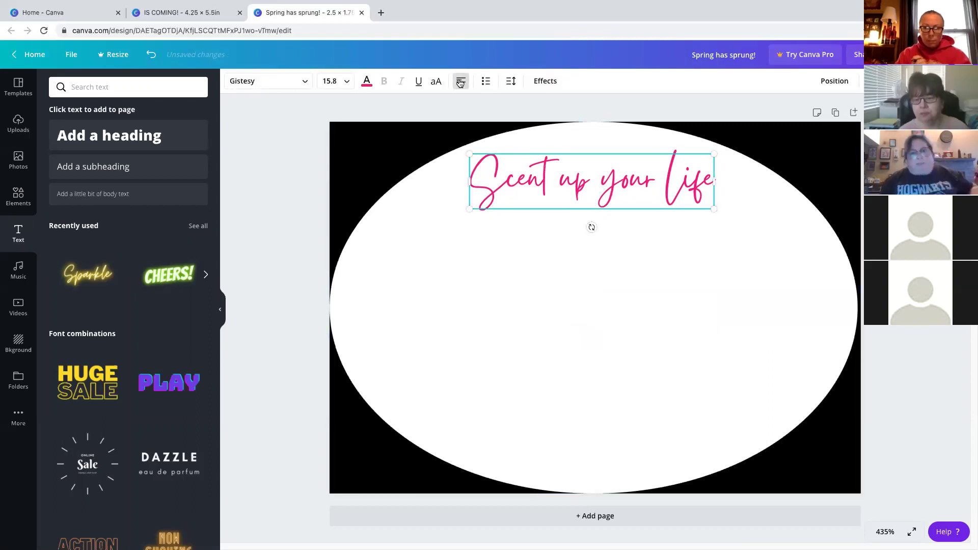
drag(460, 180, 325, 181)
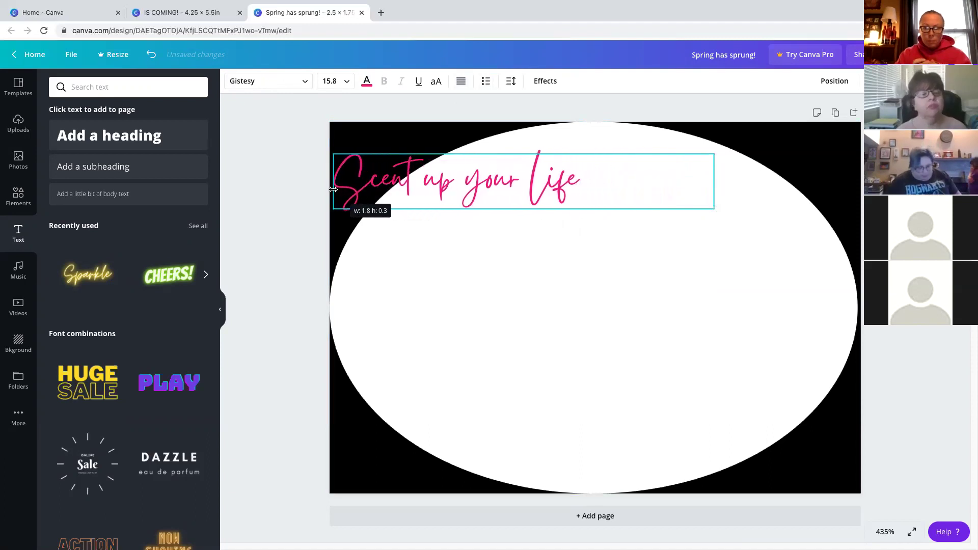
click(462, 84)
click(462, 86)
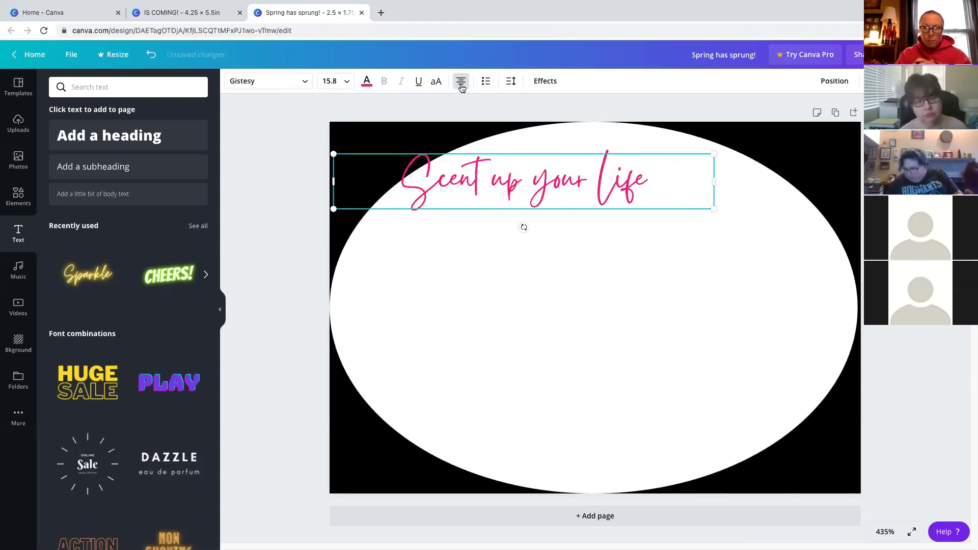
click(461, 88)
click(462, 88)
click(461, 87)
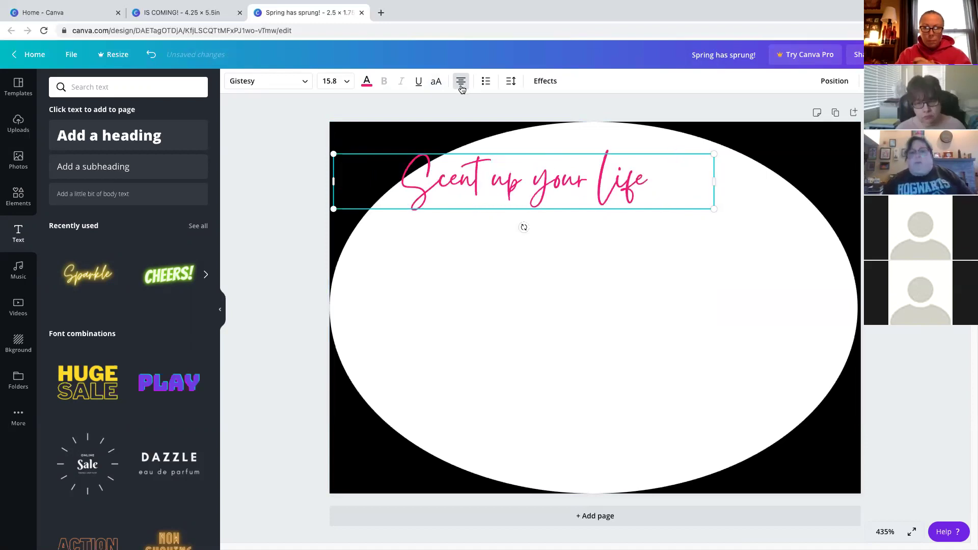
- Narrow the heading's text box to fit the text, recenter it in the oval's upper part, and view its spacing options
drag(334, 181, 544, 170)
drag(700, 191, 619, 174)
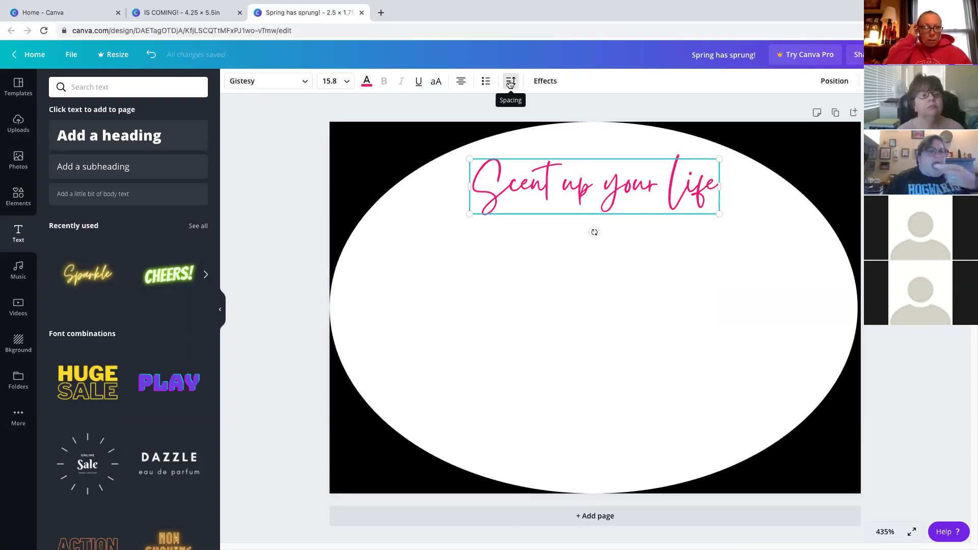
click(510, 84)
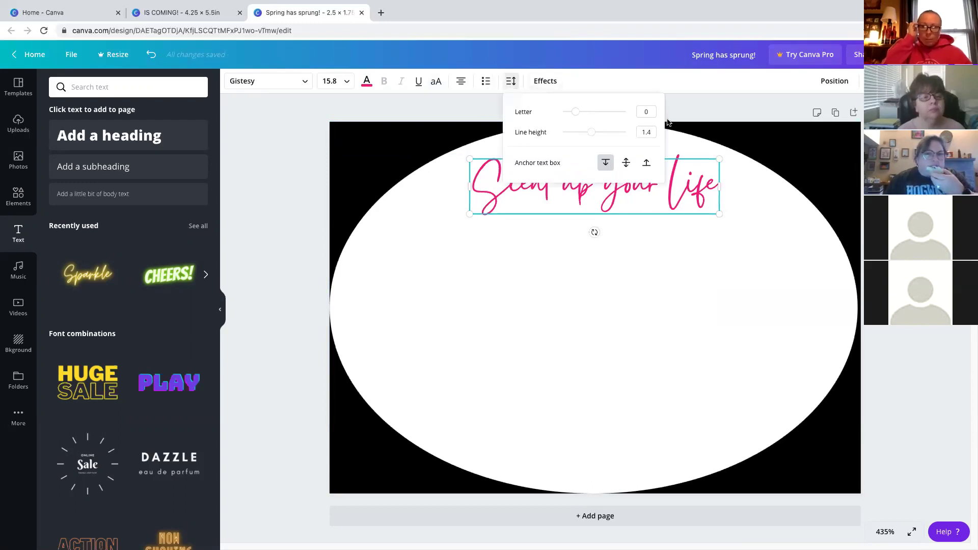
click(629, 266)
- Add a subheading with three lines of placeholder text, "asdfjasdkfjsa", "asdkjflkasdjflsd" and "ajksldfjkasdljf", and move it up slightly
click(126, 175)
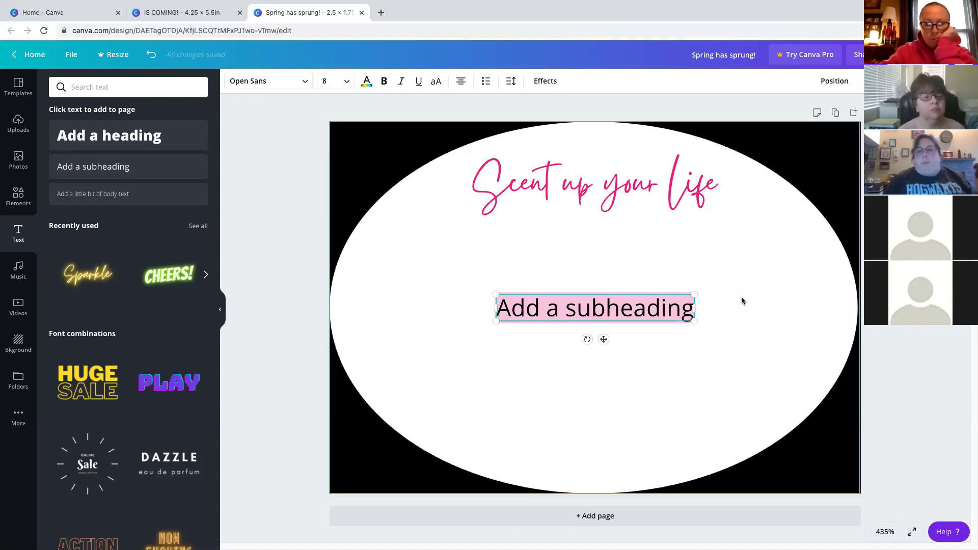
text(asdfjasdkfjsa)
key(Return)
text(asdkjflkasdjflsd)
key(Return)
text(ajksldfjkasdljf)
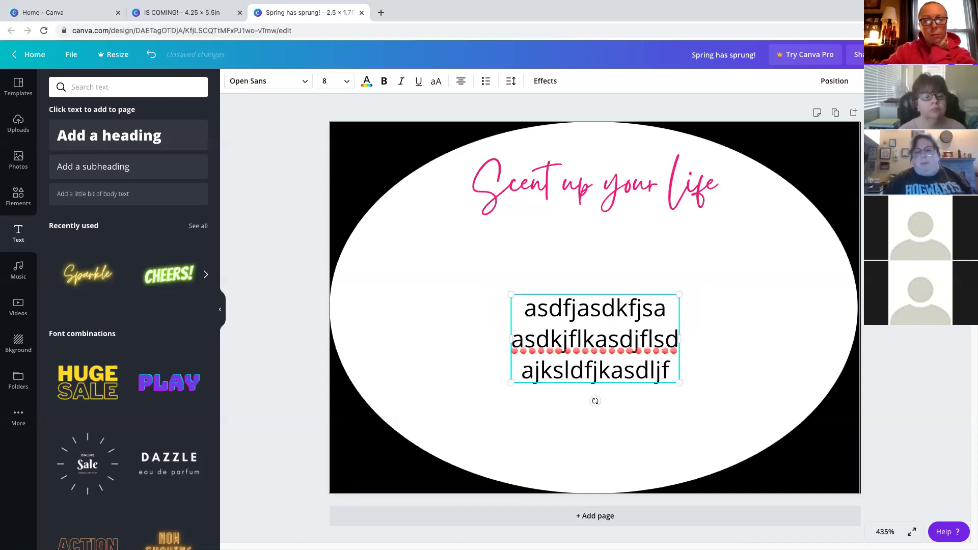
click(775, 255)
click(585, 349)
drag(585, 348, 573, 307)
- Increase the placeholder text's line height to 1.69 and widen its text box
click(511, 82)
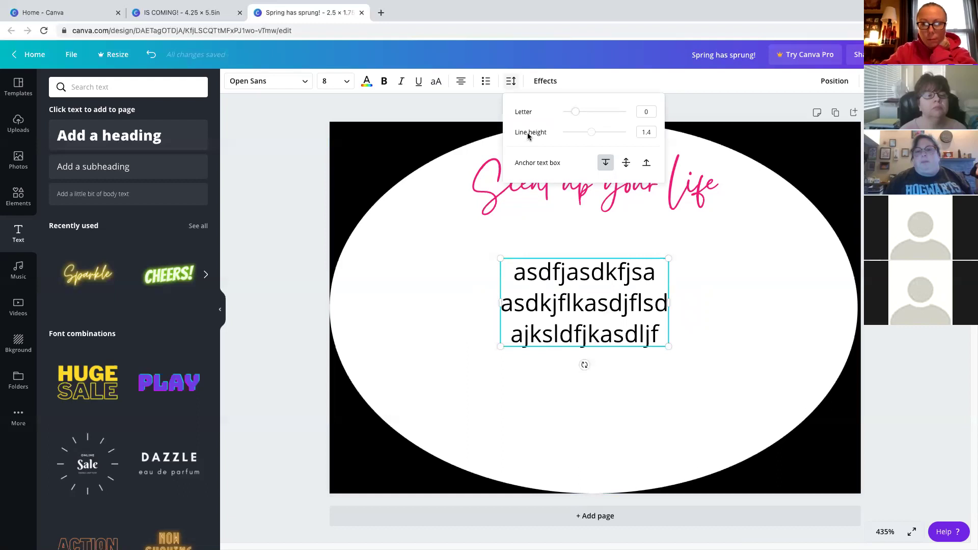
mouse_move(593, 136)
mouse_down()
mouse_move(628, 137)
mouse_move(544, 146)
mouse_move(628, 137)
mouse_move(588, 140)
mouse_move(601, 135)
mouse_up()
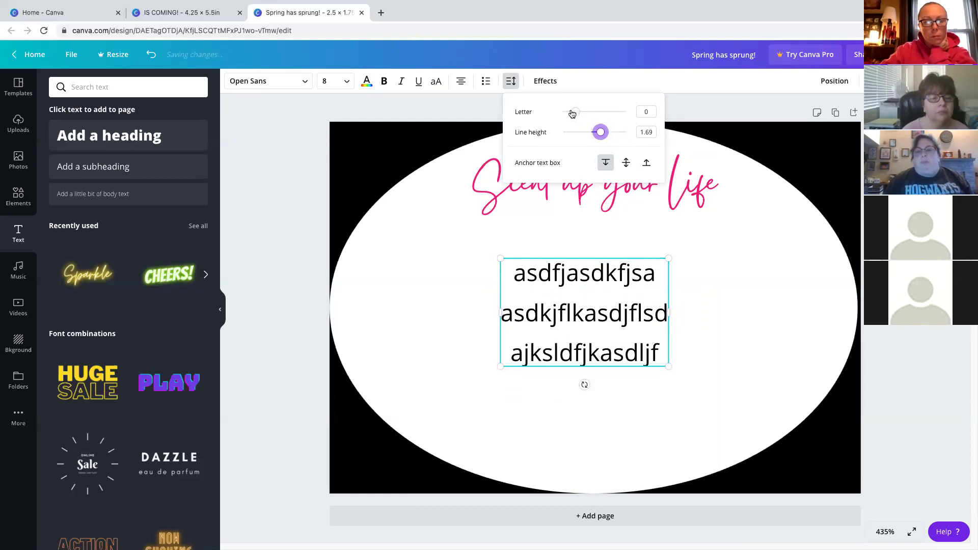
drag(670, 315, 764, 301)
click(657, 313)
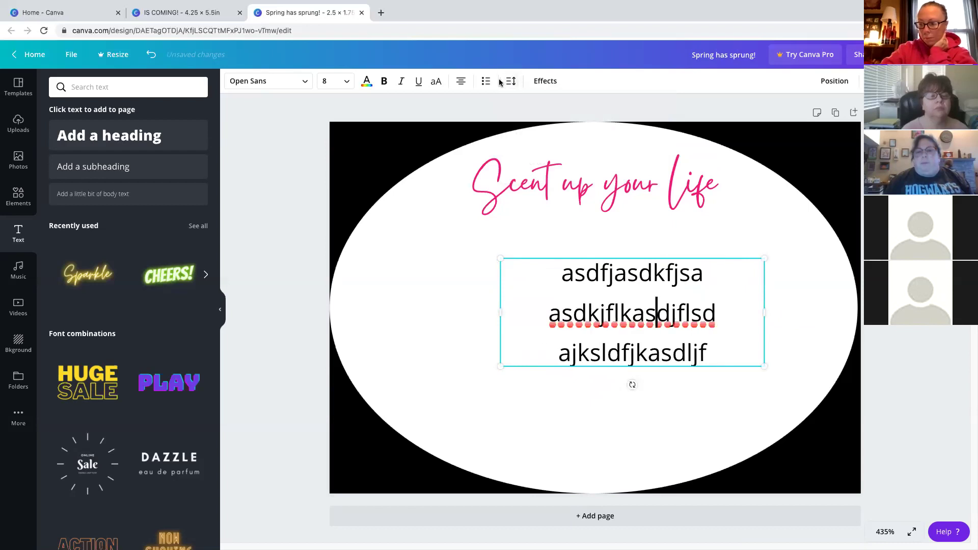
- Try the letter spacing of the placeholder text and tighten its line height slightly
click(510, 82)
mouse_move(575, 113)
mouse_down()
mouse_move(641, 112)
mouse_move(548, 120)
mouse_move(576, 122)
mouse_up()
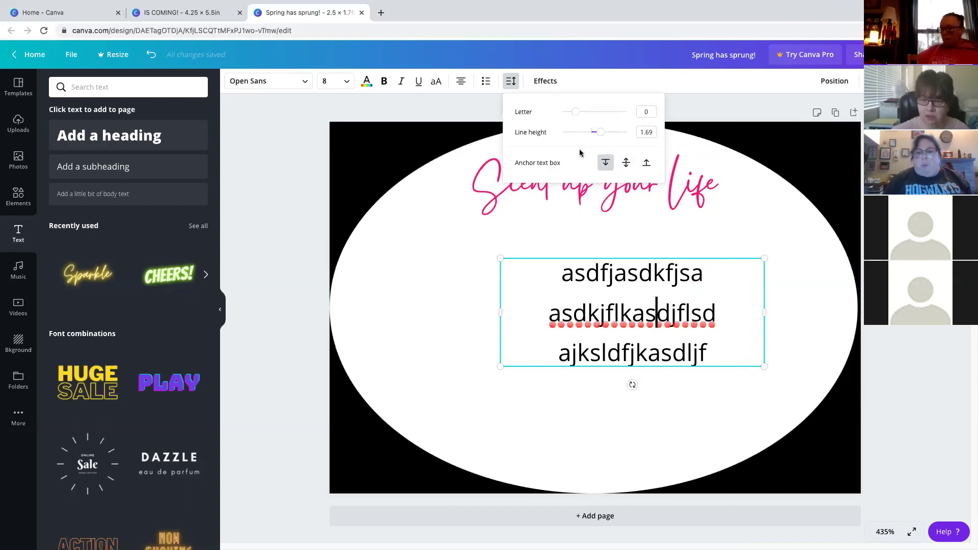
mouse_move(603, 134)
mouse_down()
mouse_move(569, 133)
mouse_move(591, 133)
mouse_up()
click(685, 239)
- Delete the last two lines of the placeholder text, keeping only "asdfjasdkfjsa"
click(632, 352)
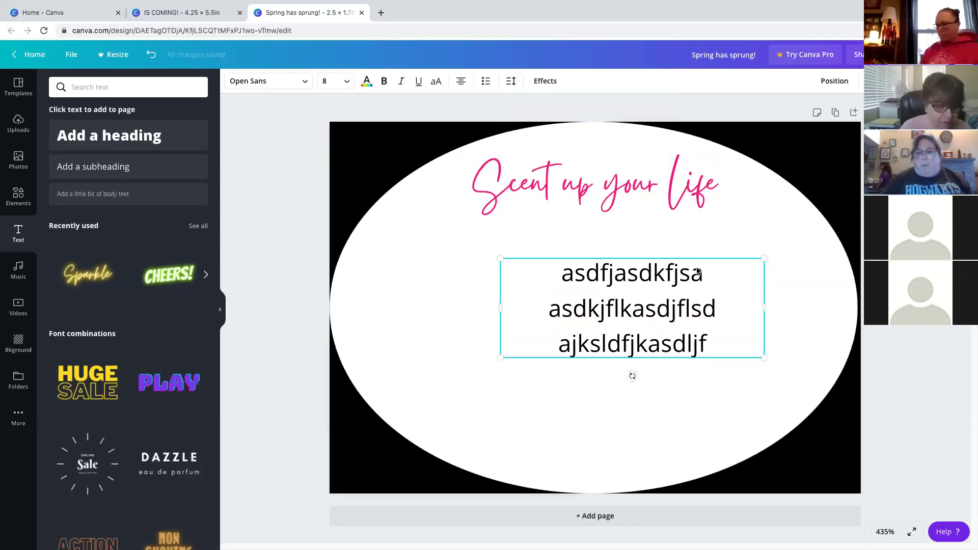
click(712, 342)
drag(712, 343, 543, 308)
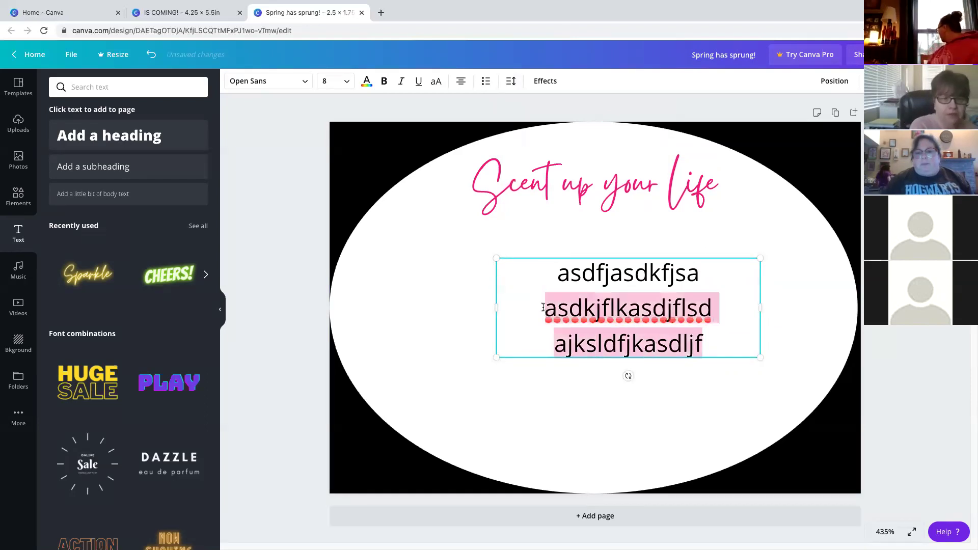
key(BackSpace)
click(587, 369)
click(612, 273)
key(ctrl+d)
drag(625, 316, 583, 295)
drag(667, 273, 666, 255)
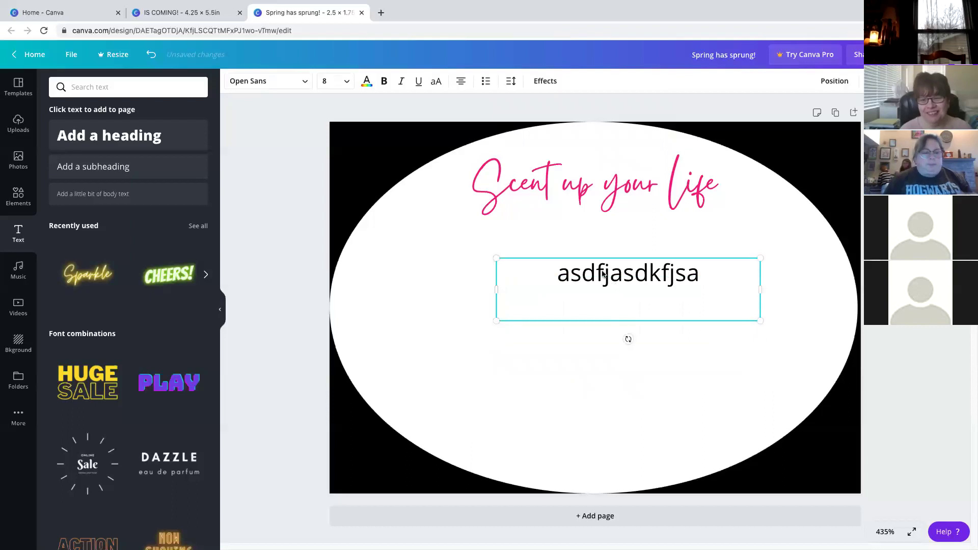
- View the spacing options for the remaining placeholder text and delete its text box
click(512, 81)
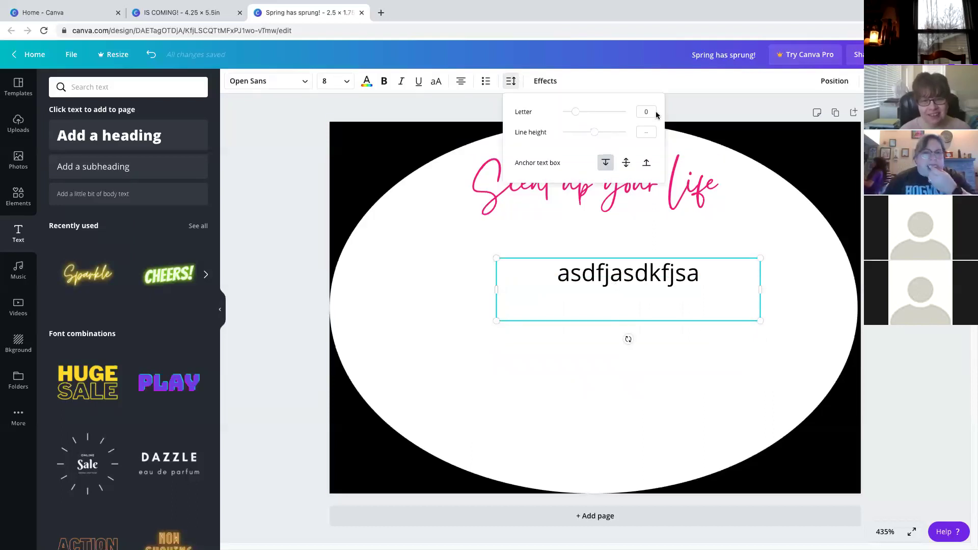
click(554, 83)
click(631, 323)
click(627, 320)
key(Delete)
- Try the Shadow effect on the heading with offset 100, direction 139, blur 89 and transparency 44, and remove it
click(571, 177)
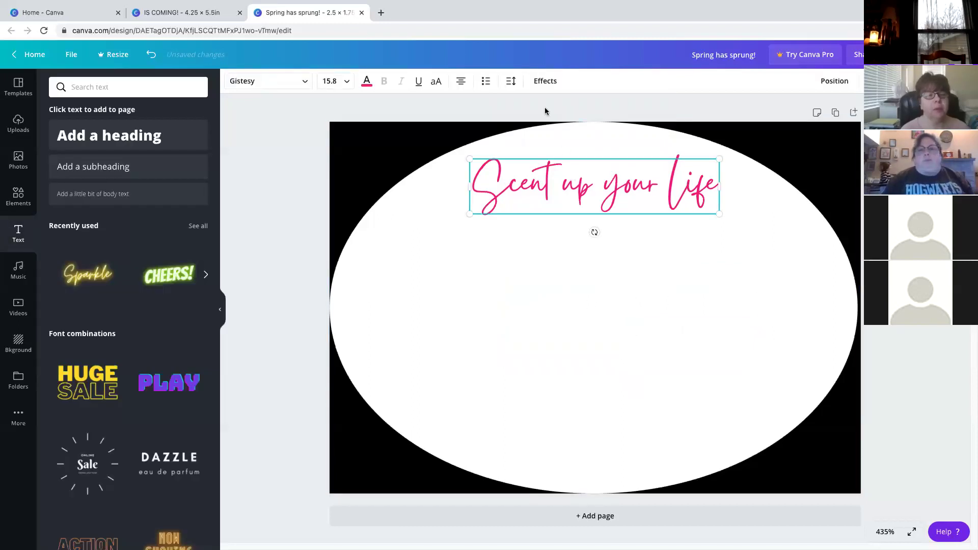
click(545, 84)
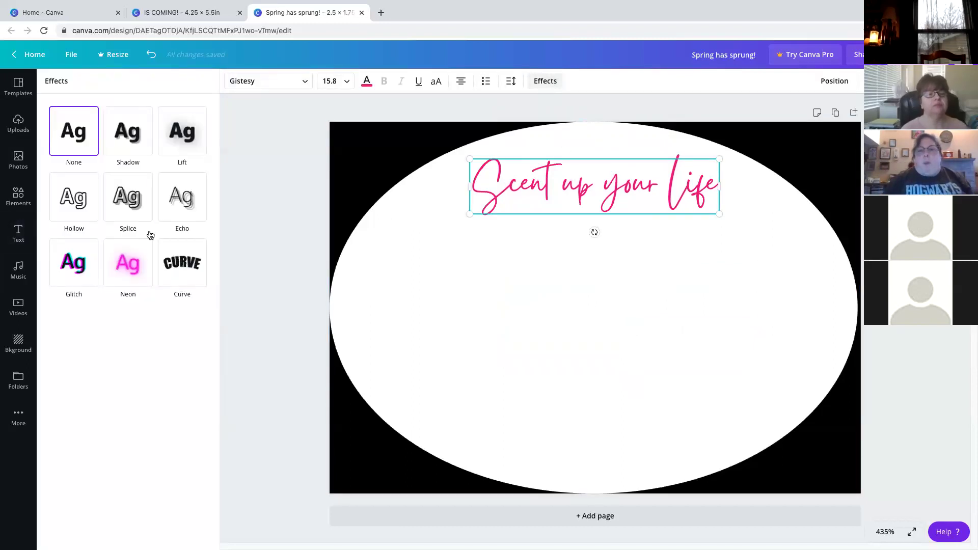
click(122, 147)
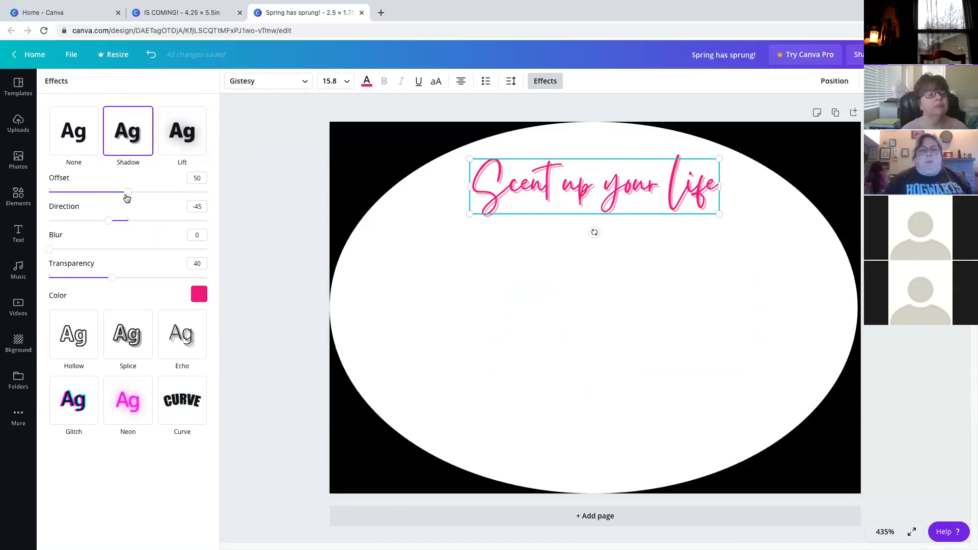
drag(128, 197, 221, 196)
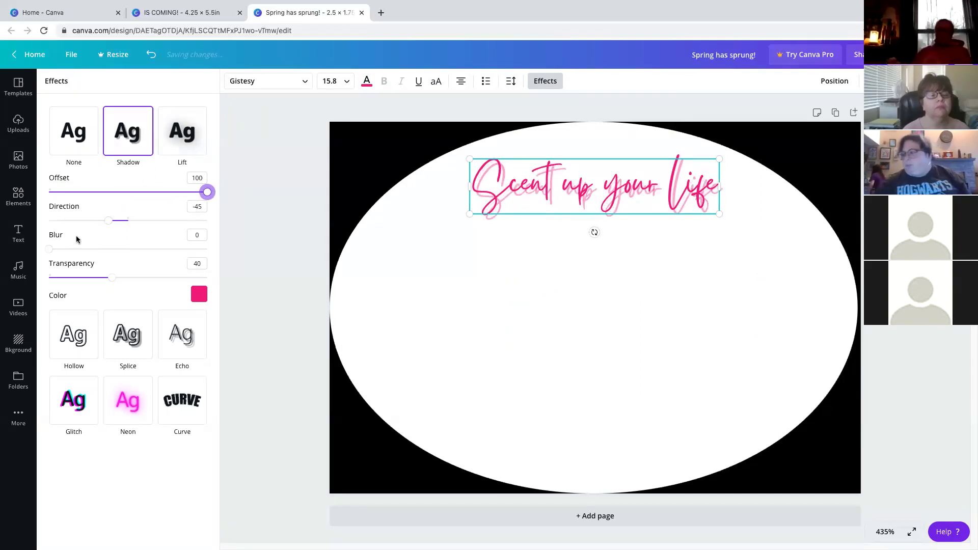
drag(113, 223, 189, 252)
drag(49, 249, 223, 249)
drag(205, 246, 190, 249)
mouse_move(106, 281)
mouse_down()
mouse_move(58, 280)
mouse_move(182, 280)
mouse_move(81, 279)
mouse_move(118, 277)
mouse_up()
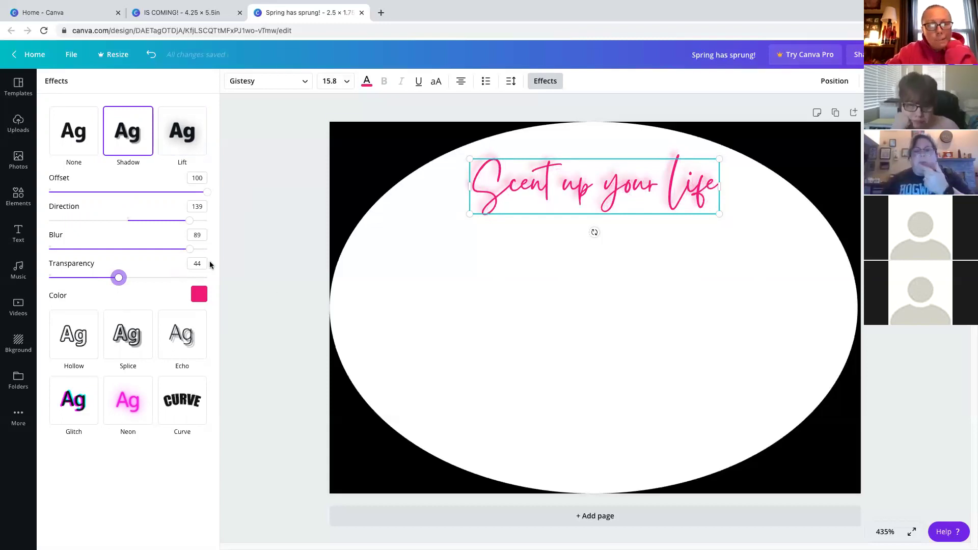
click(133, 133)
click(67, 142)
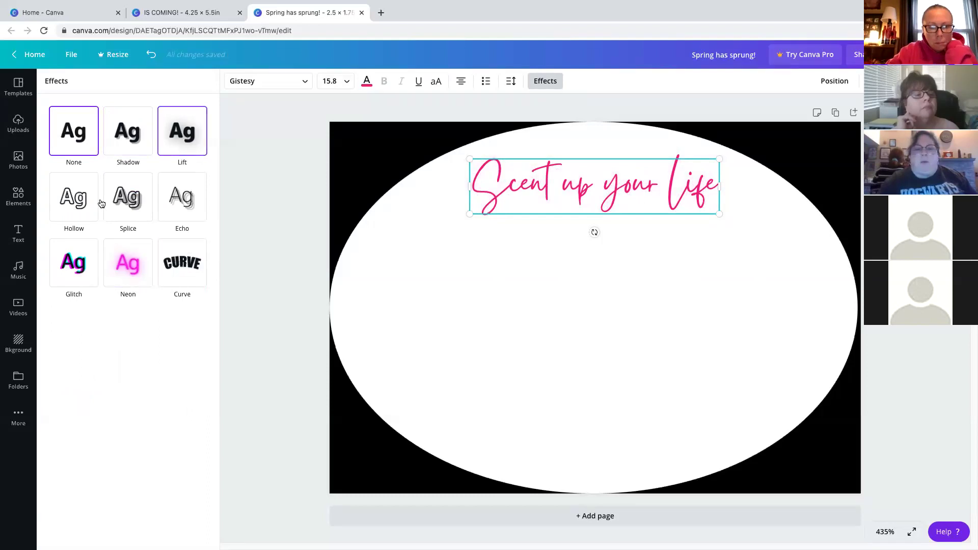
- Try the Hollow effect with thickness 9 and the Splice effect on the heading, and reset the effect to None
click(65, 207)
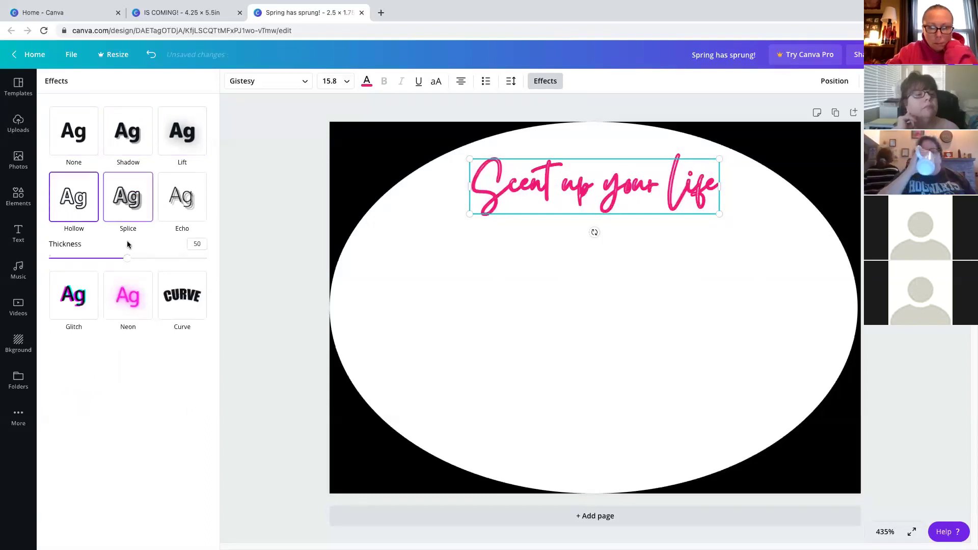
drag(127, 259, 62, 265)
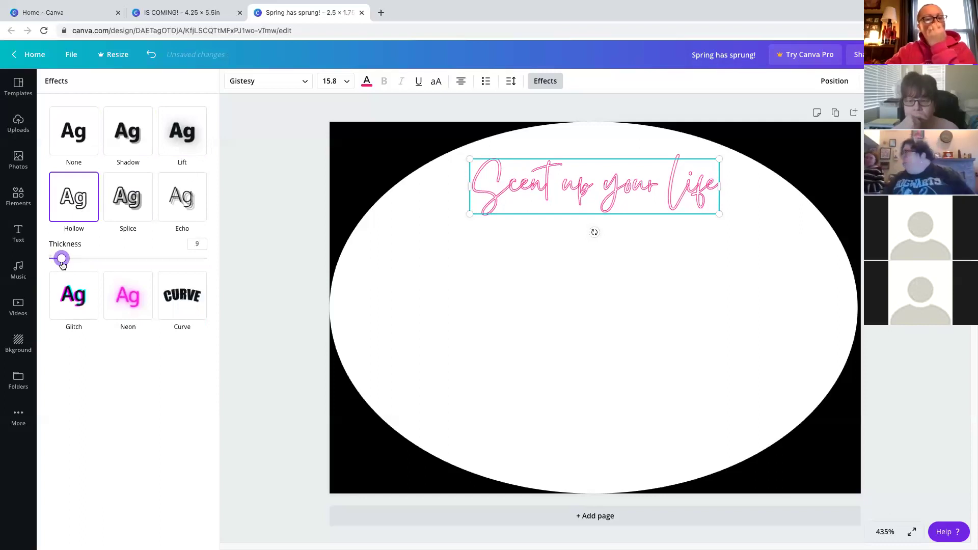
click(134, 191)
click(81, 144)
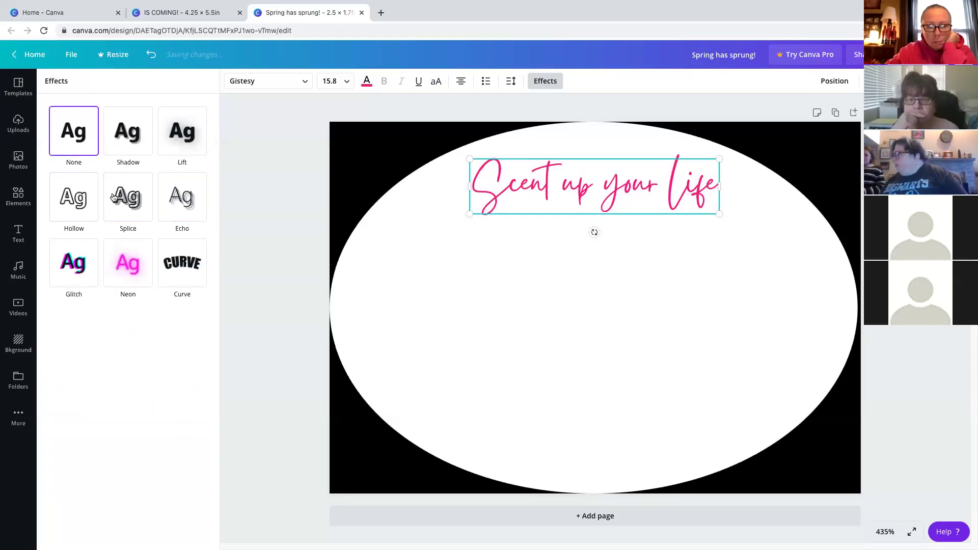
- Try the Glitch effect and the Neon effect at intensities 100 and 88 on the heading, and reset the effect to None
click(58, 264)
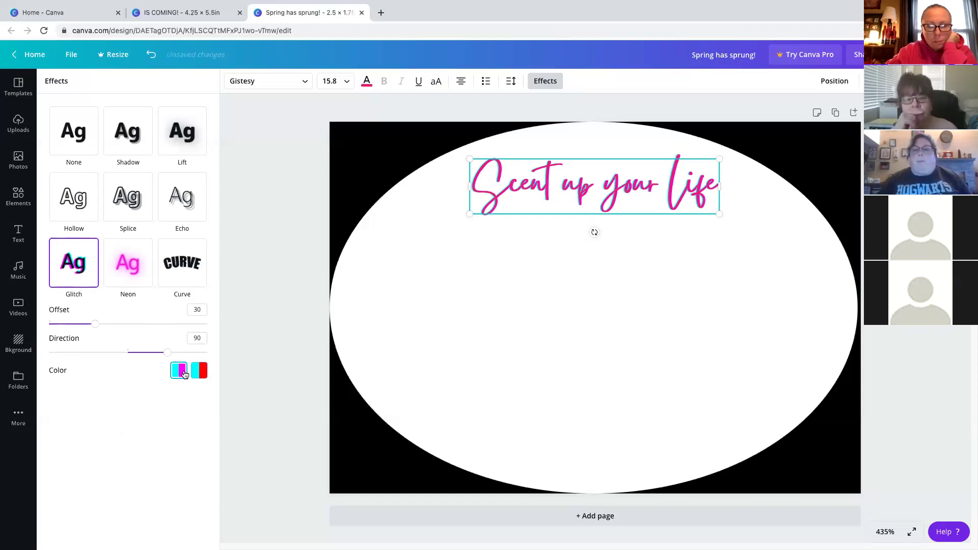
click(130, 265)
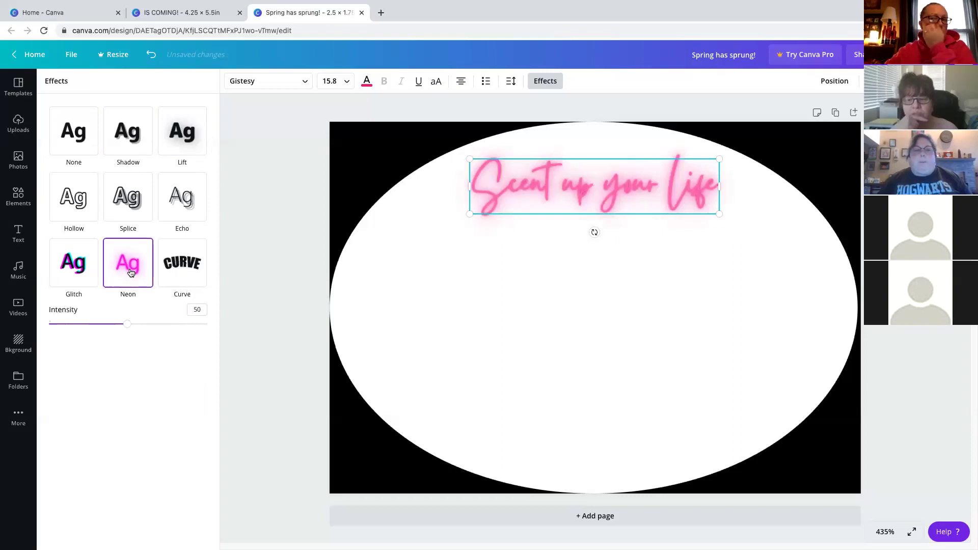
drag(127, 324, 207, 327)
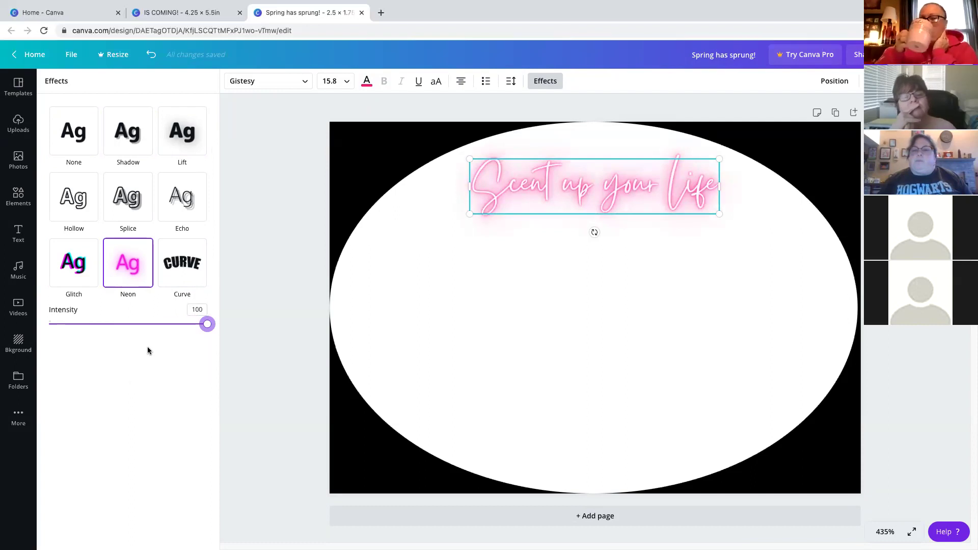
drag(202, 329, 190, 353)
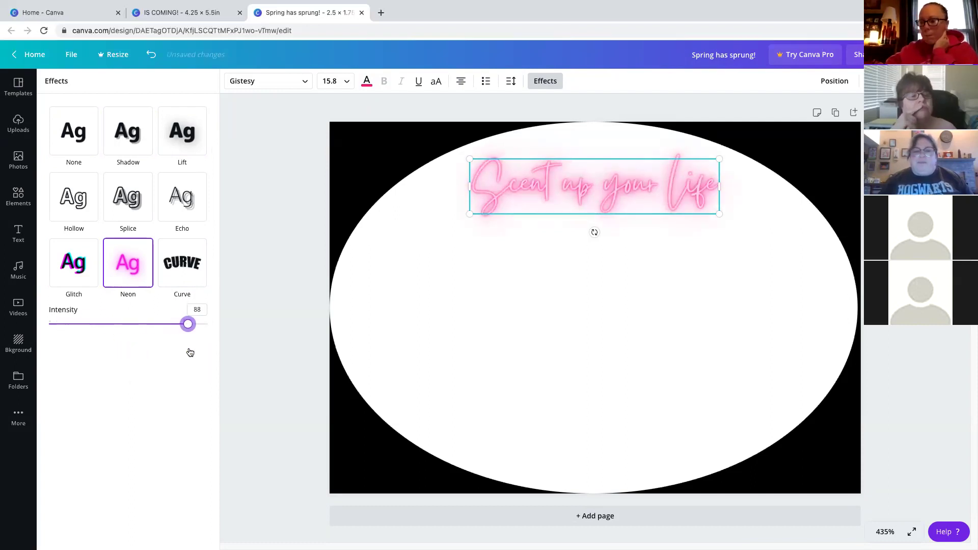
click(77, 134)
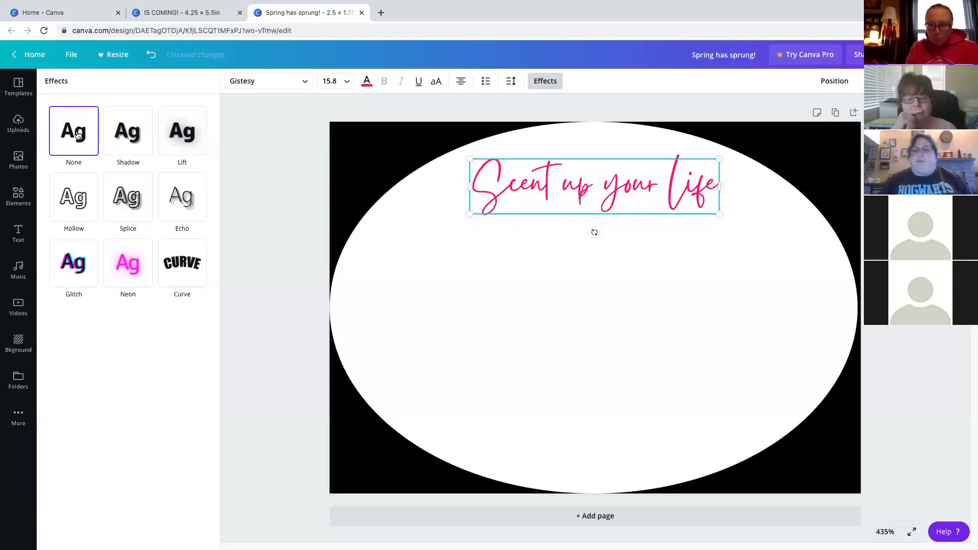
click(647, 271)
- Apply the Curve effect to the heading with a curve value of 40
click(660, 198)
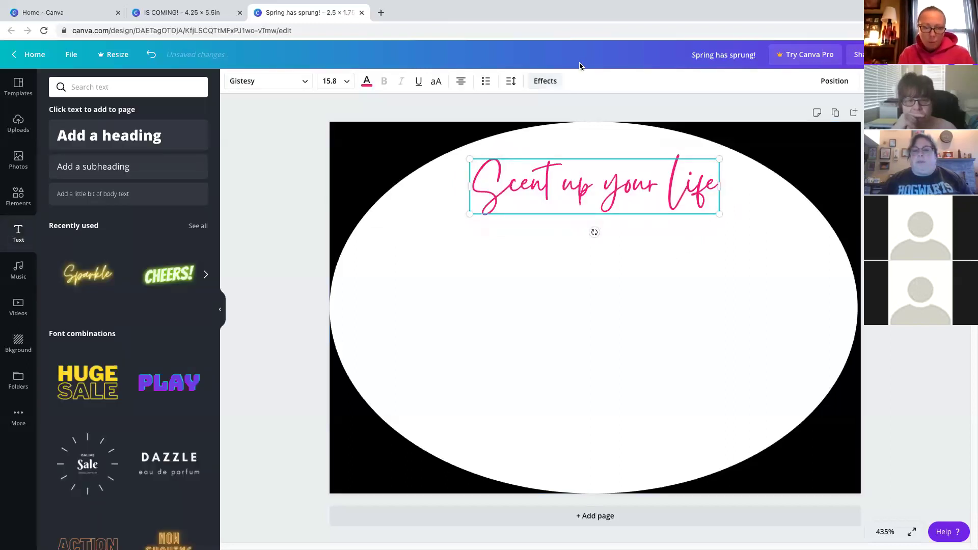
click(546, 81)
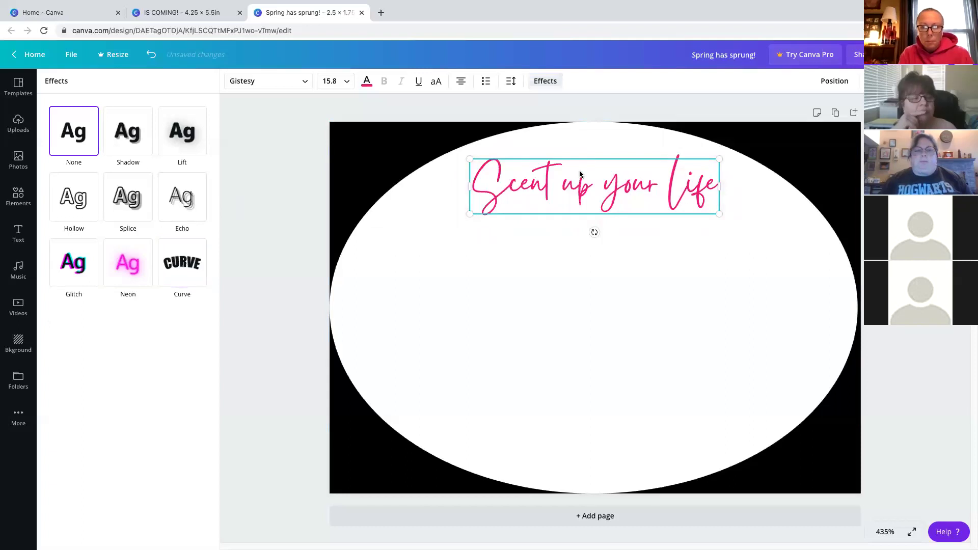
click(182, 271)
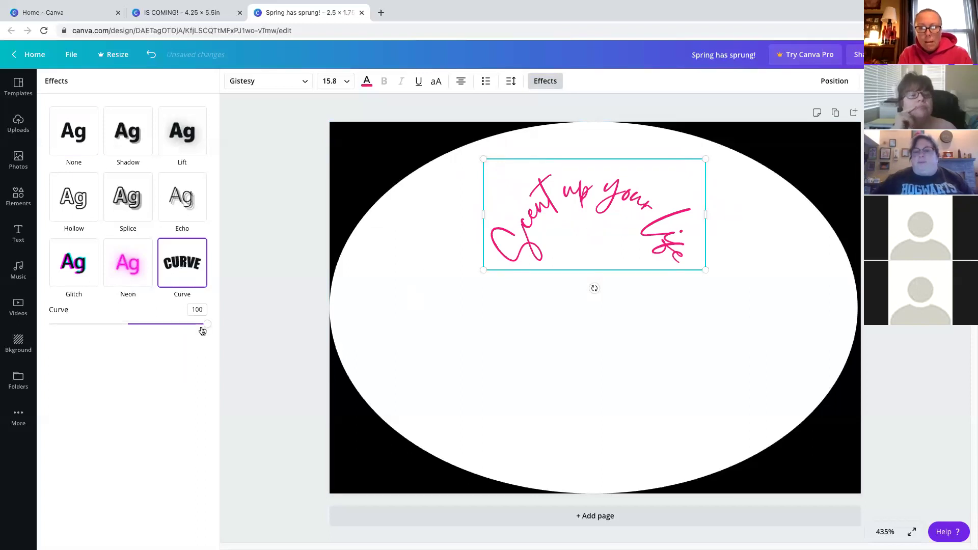
drag(206, 329, 159, 324)
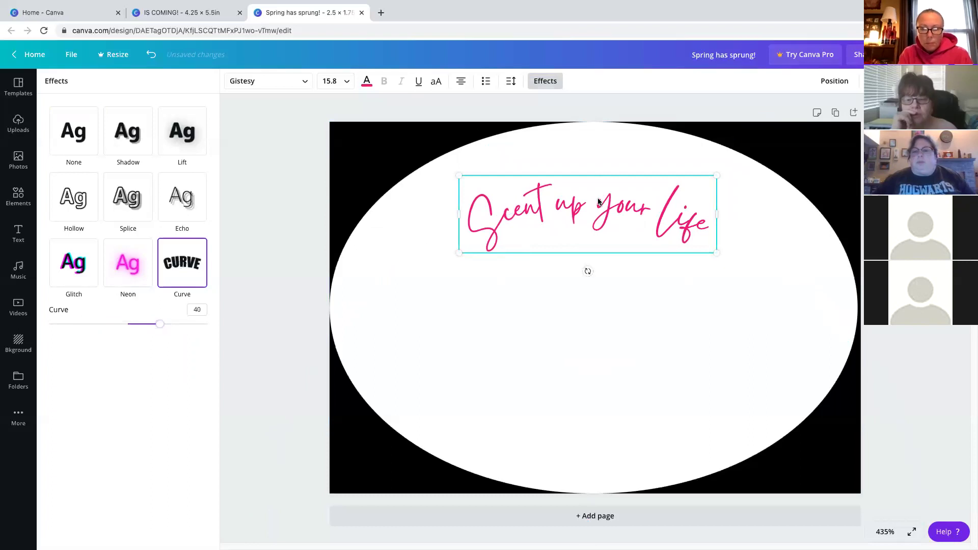
- Enlarge the curved heading to about 21.9 and center it horizontally near the oval's upper edge
drag(597, 206, 599, 189)
drag(717, 234, 821, 310)
drag(735, 209, 691, 196)
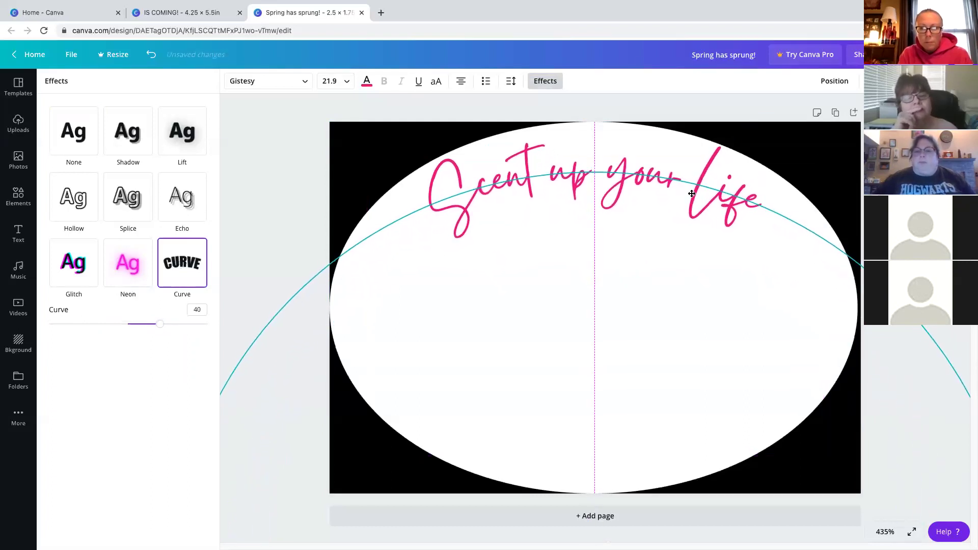
- Reopen the effects settings of the curved heading to review its Curve value
click(350, 255)
click(439, 204)
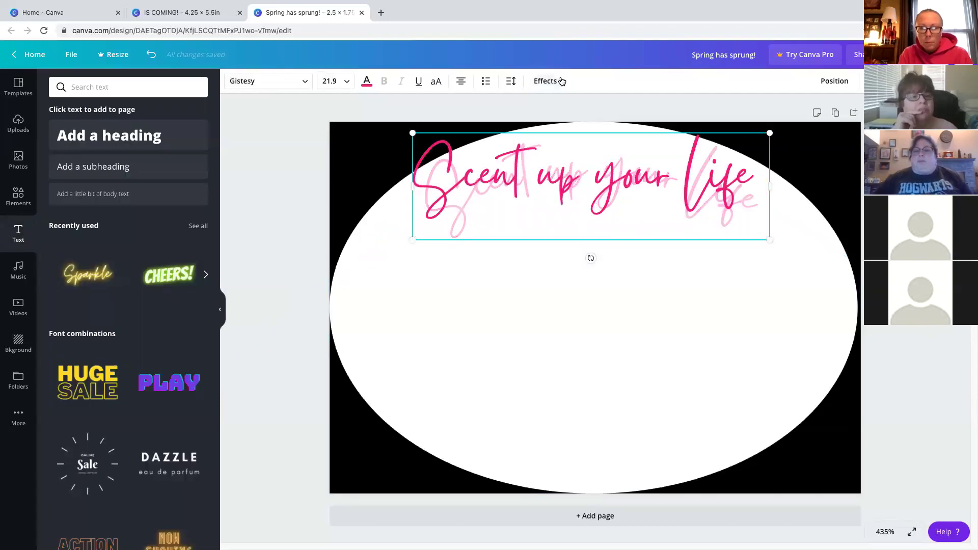
click(545, 81)
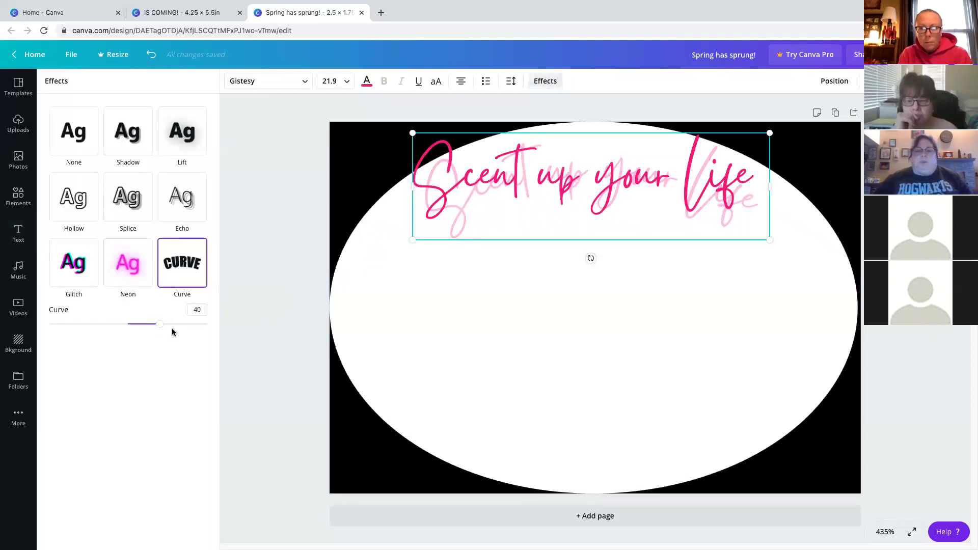
click(255, 346)
click(585, 315)
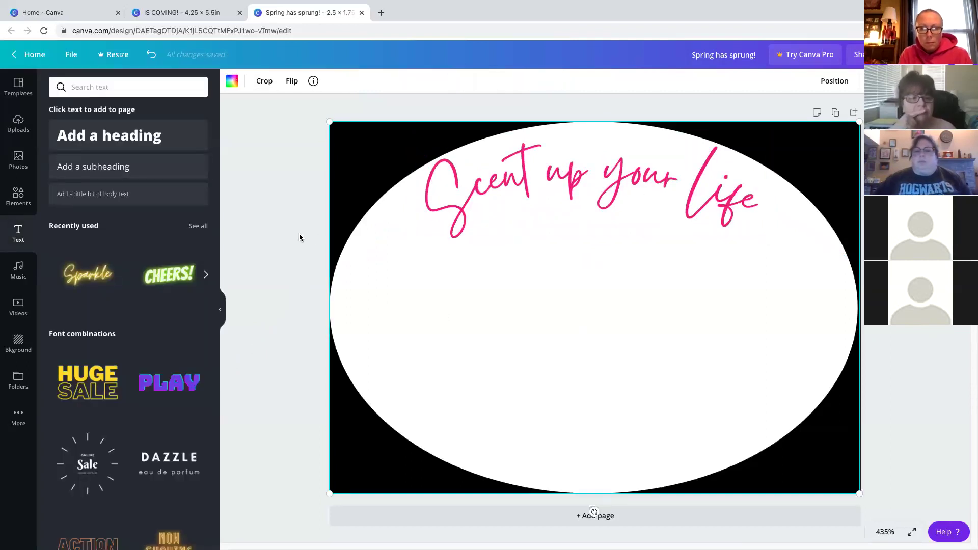
- Add the green neon CHEERS! text style to the page and replace its wording with SCENTSY
scroll(158, 314, down, 3)
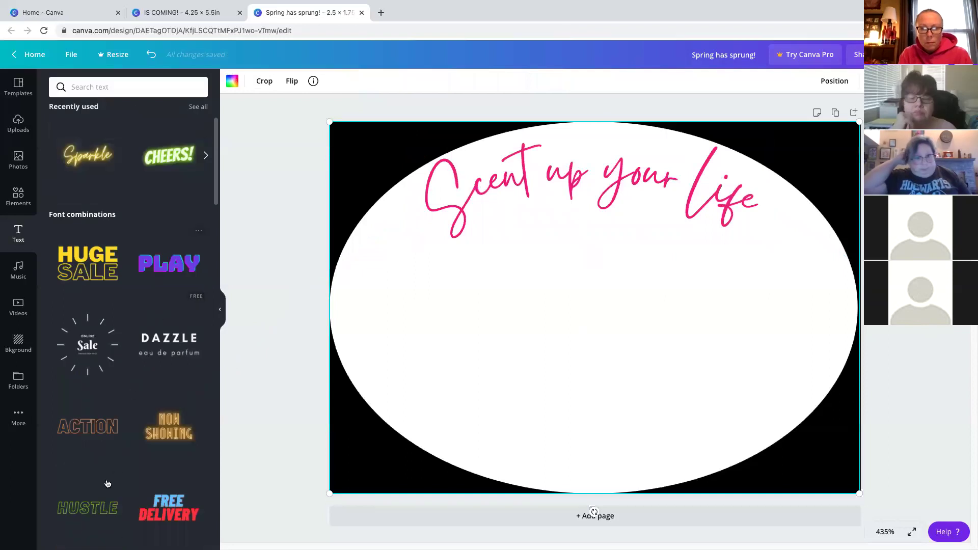
click(168, 155)
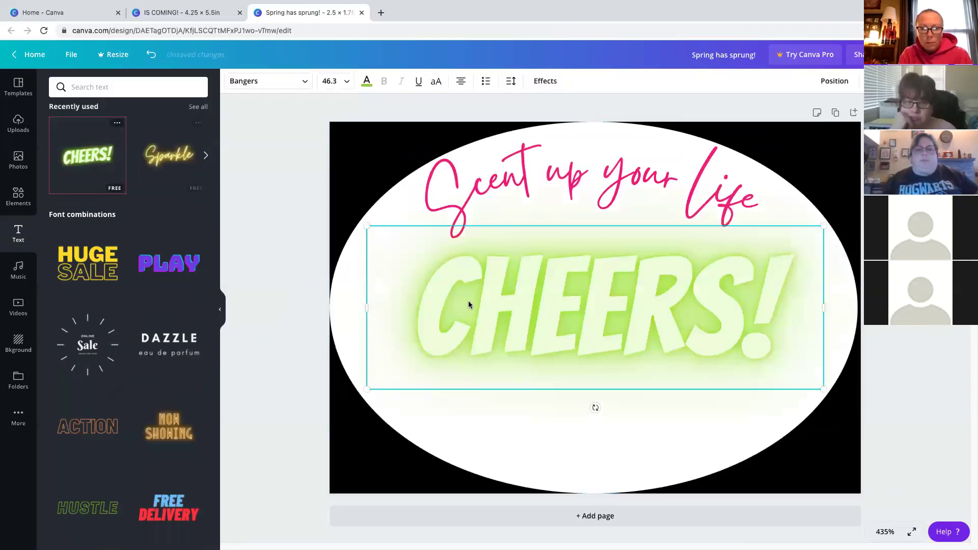
double_click(565, 305)
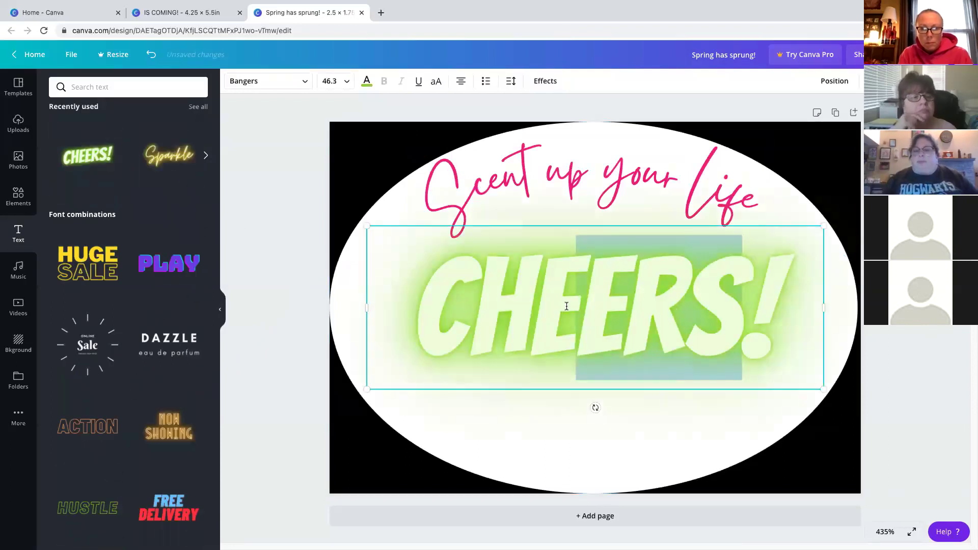
triple_click(630, 300)
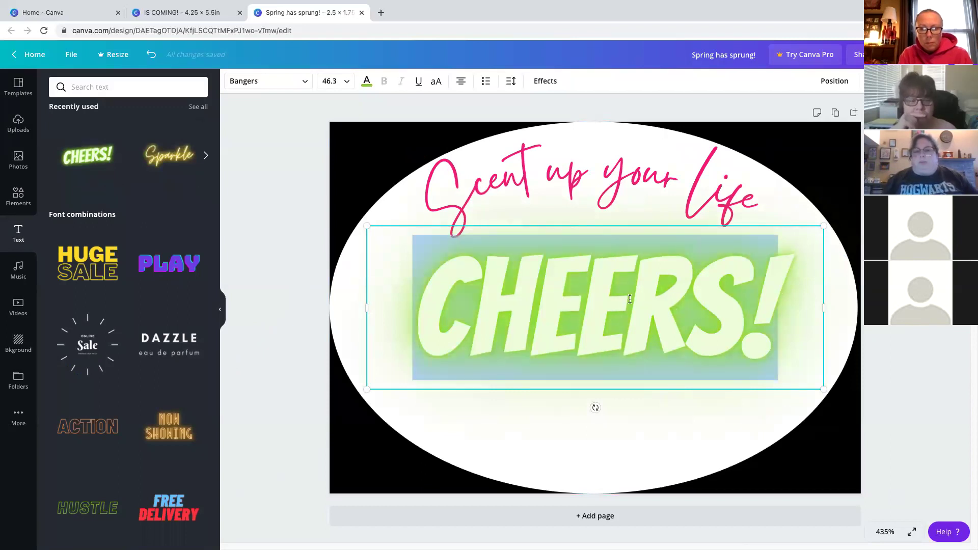
text(SCNE)
key(BackSpace)
key(BackSpace)
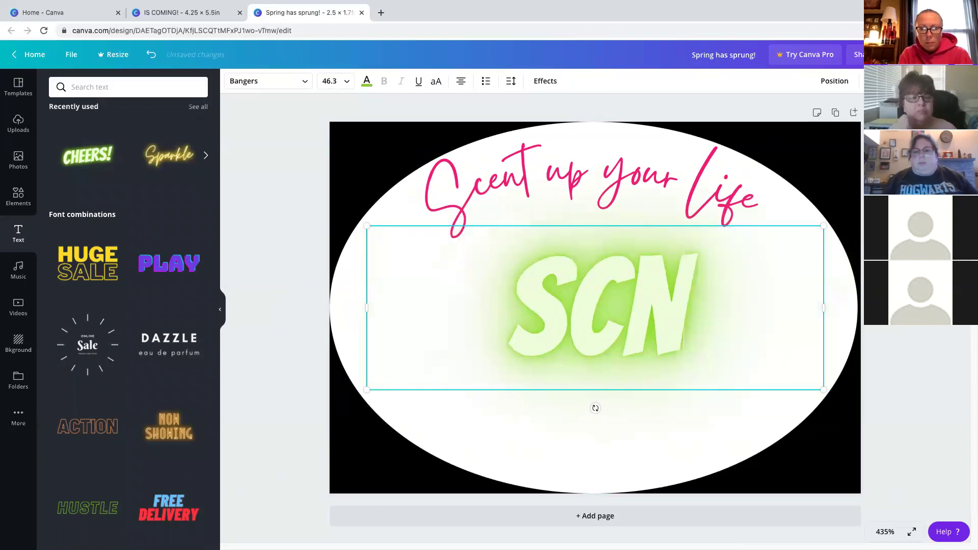
text(ENTCY)
key(BackSpace)
key(BackSpace)
text(SY)
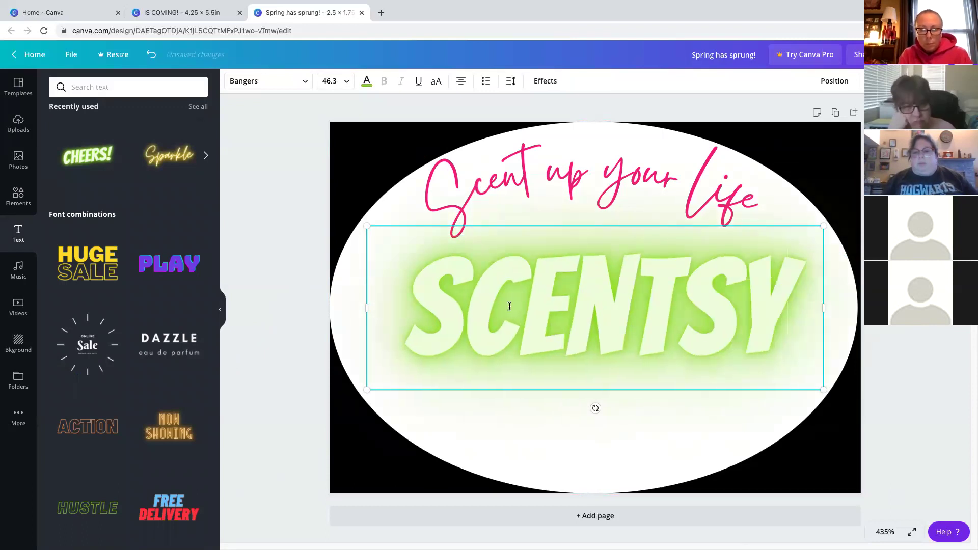
- Recolor the whole SCENTSY text with the pink document color used by the heading
double_click(623, 298)
click(364, 83)
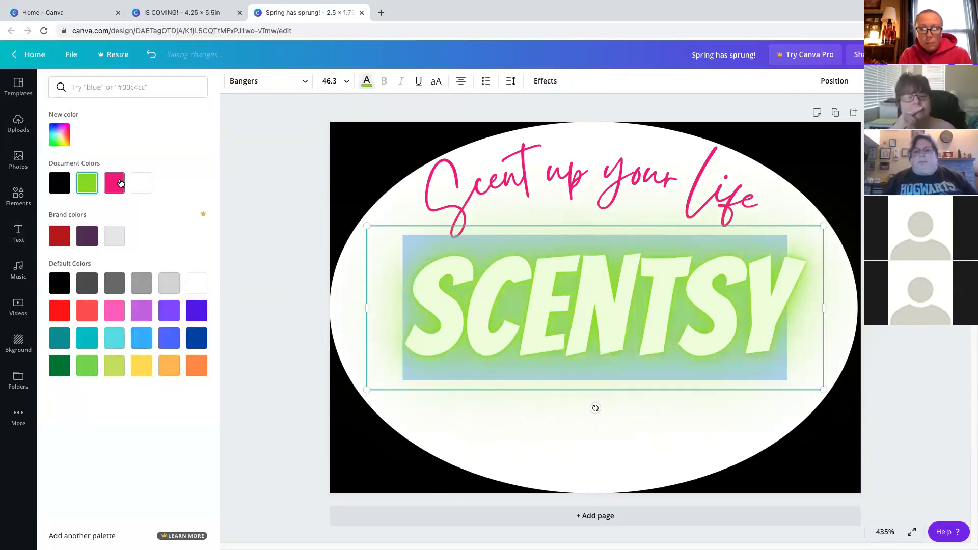
click(114, 183)
click(823, 154)
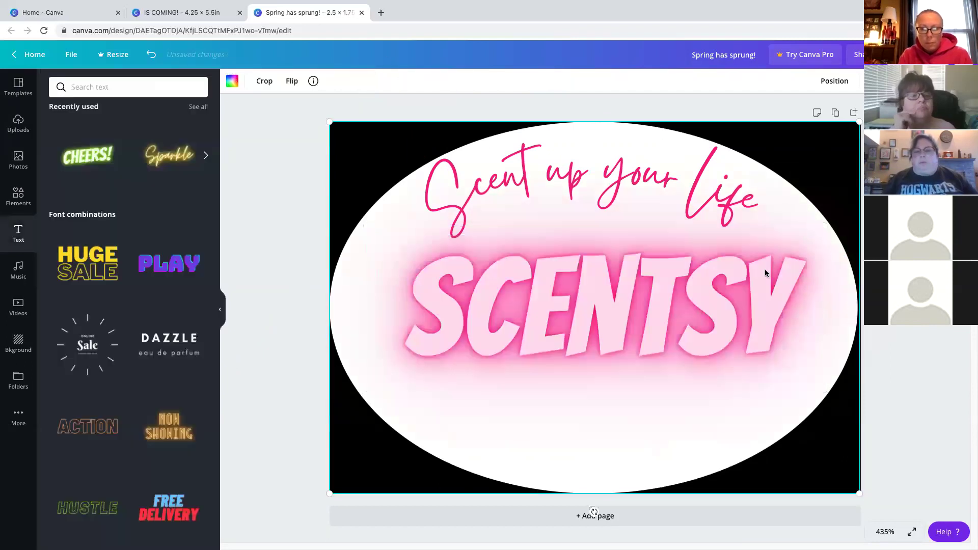
- Delete the SCENTSY text from the page
click(708, 321)
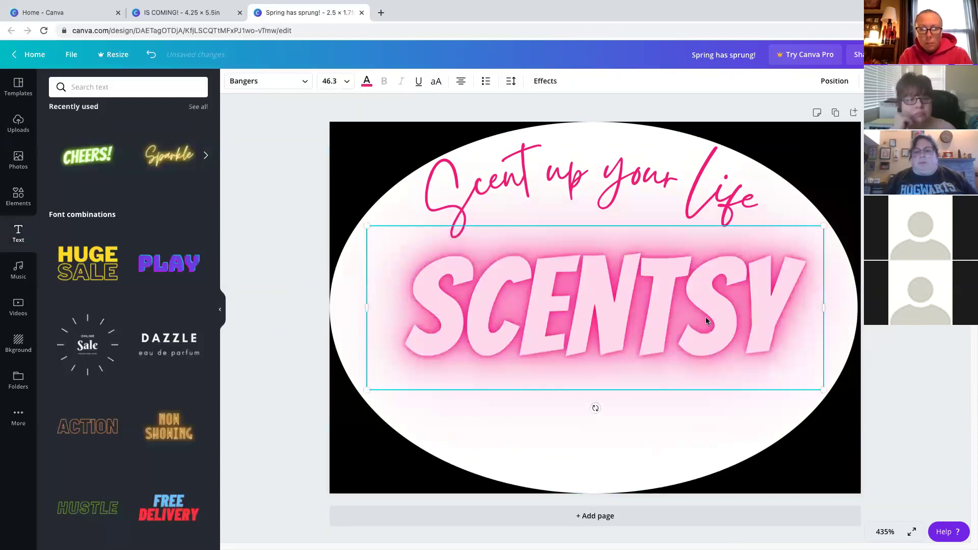
click(705, 317)
key(BackSpace)
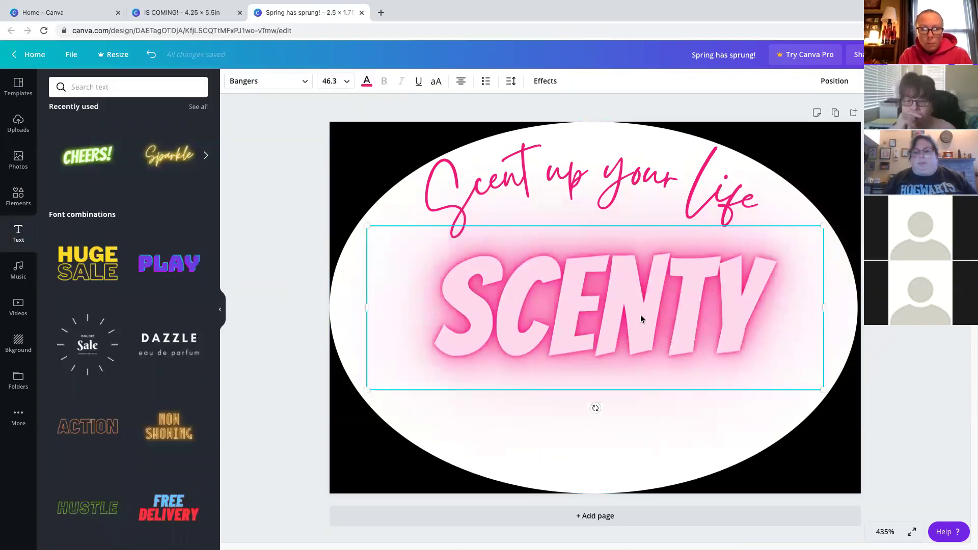
key(Delete)
- Try the Center, Middle, Top and Bottom page alignments on the curved heading
click(626, 201)
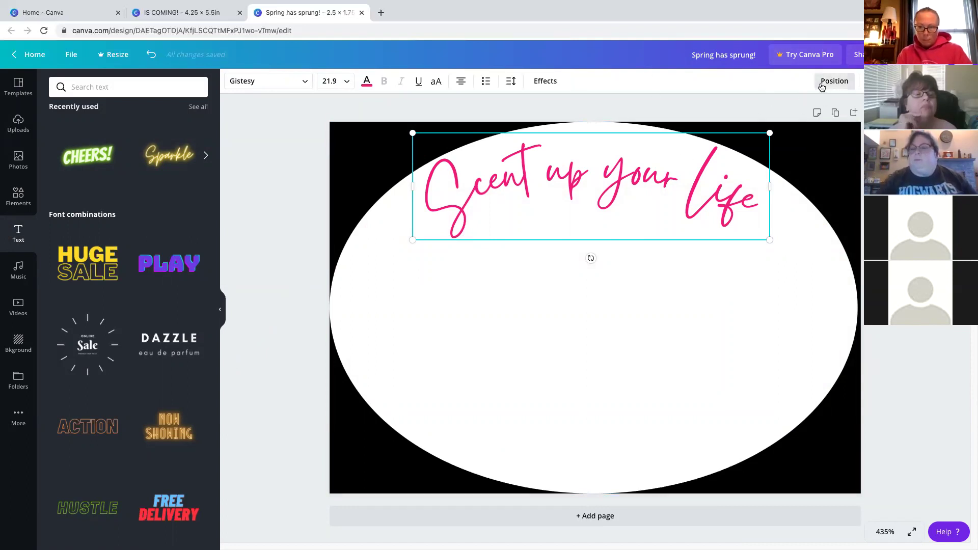
click(831, 83)
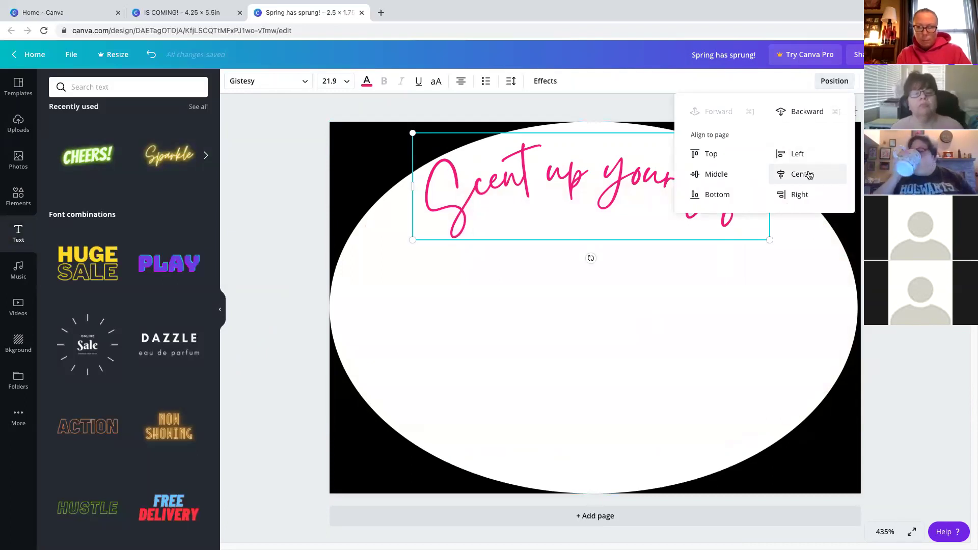
click(809, 175)
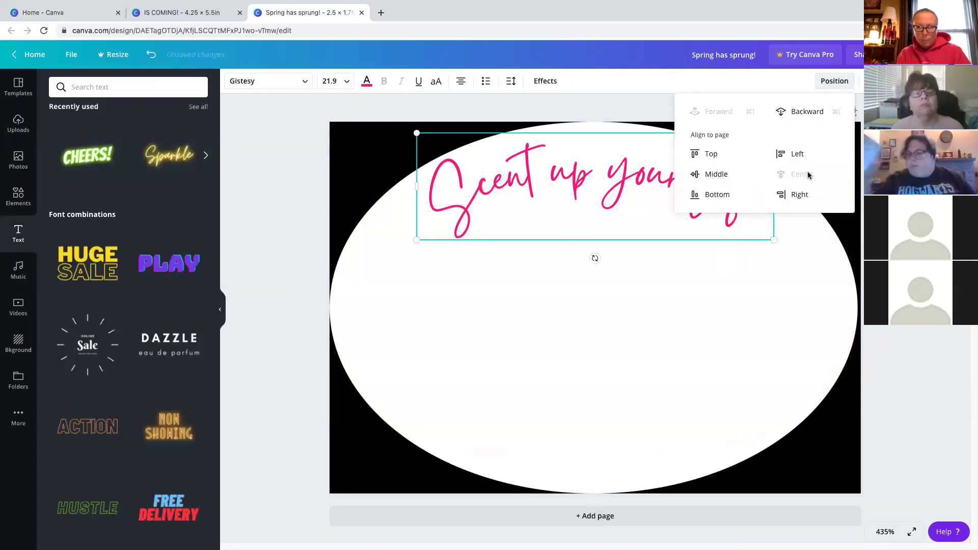
click(711, 176)
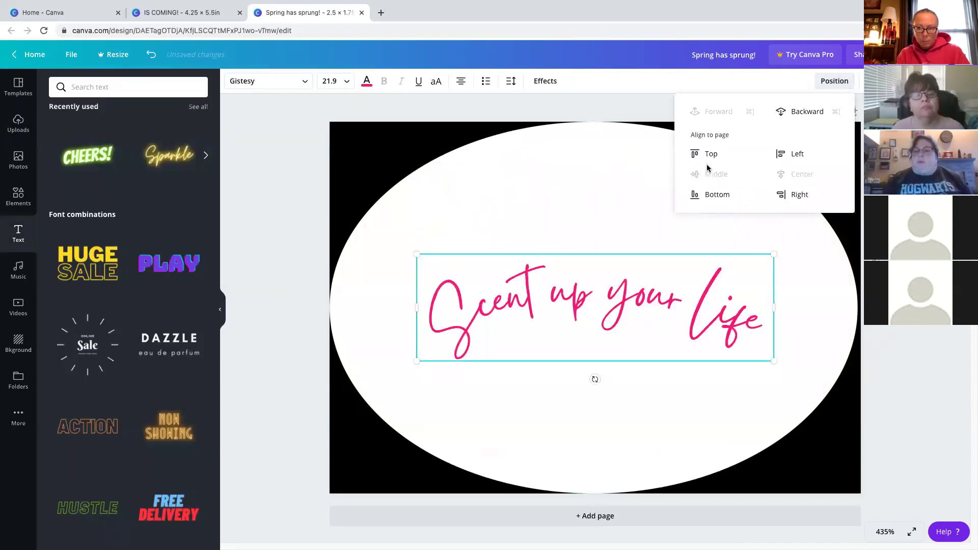
click(706, 156)
click(723, 198)
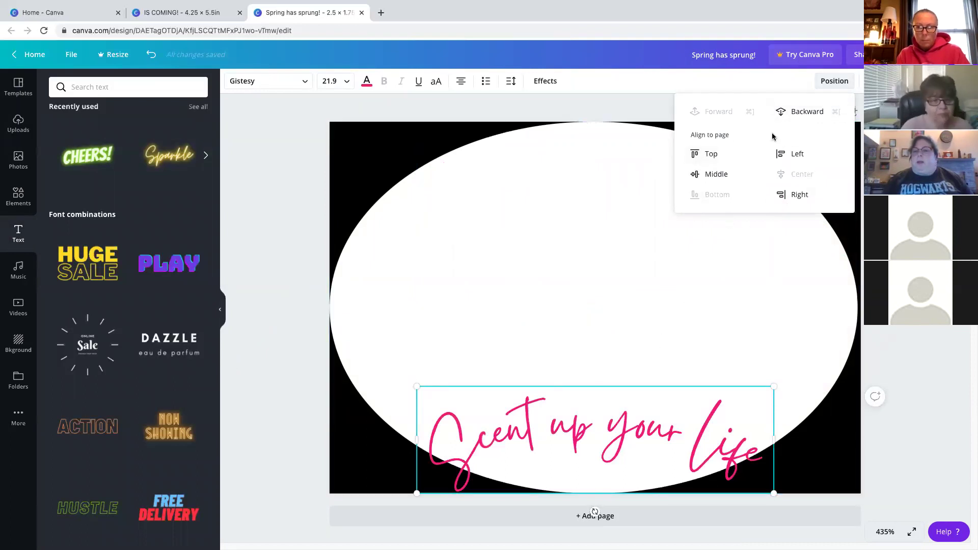
- Move the curved heading from the page's lower edge back to the upper part of the oval
click(710, 391)
drag(643, 412, 637, 178)
click(850, 111)
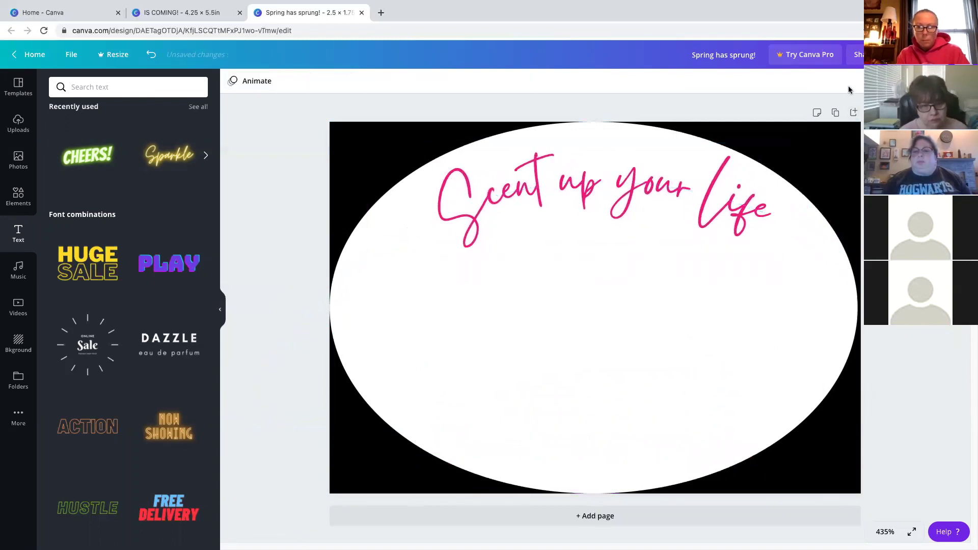
click(668, 191)
click(836, 83)
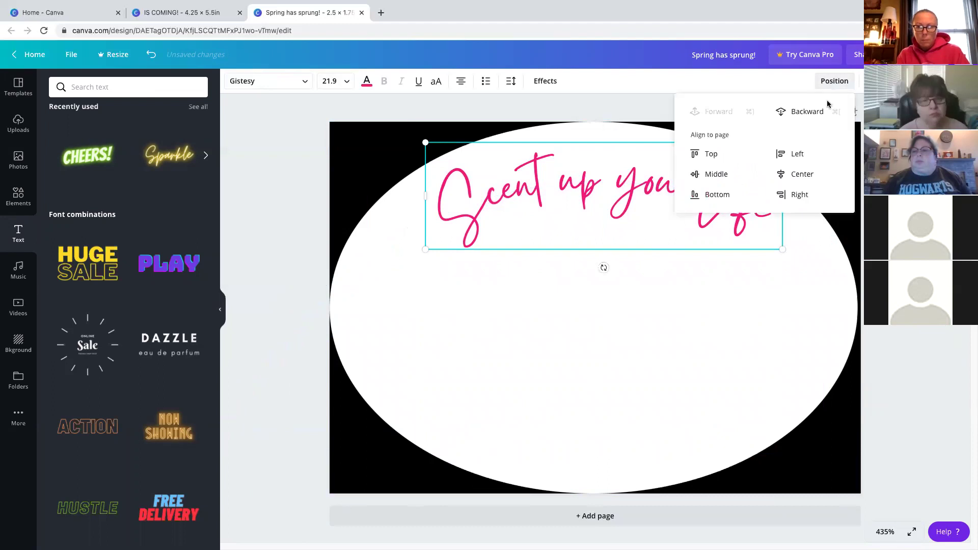
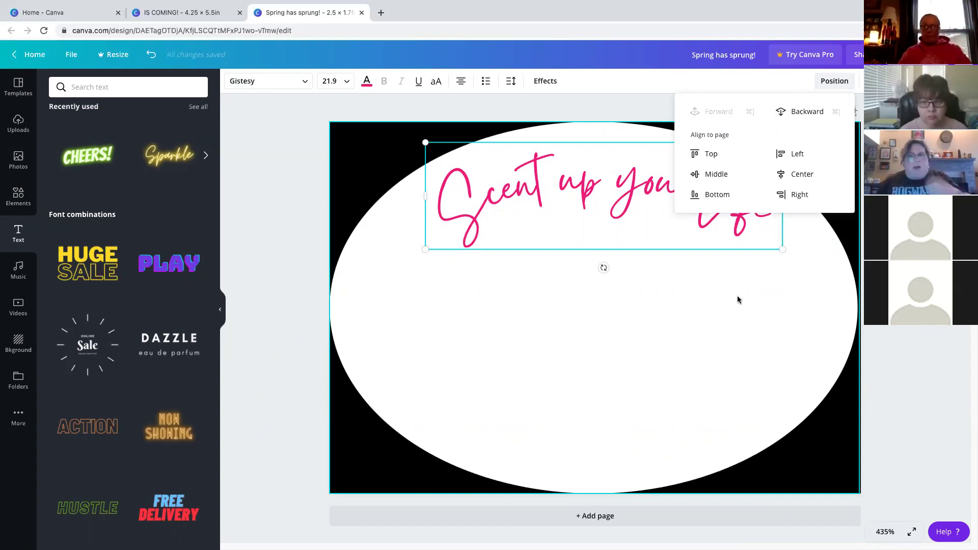
click(602, 199)
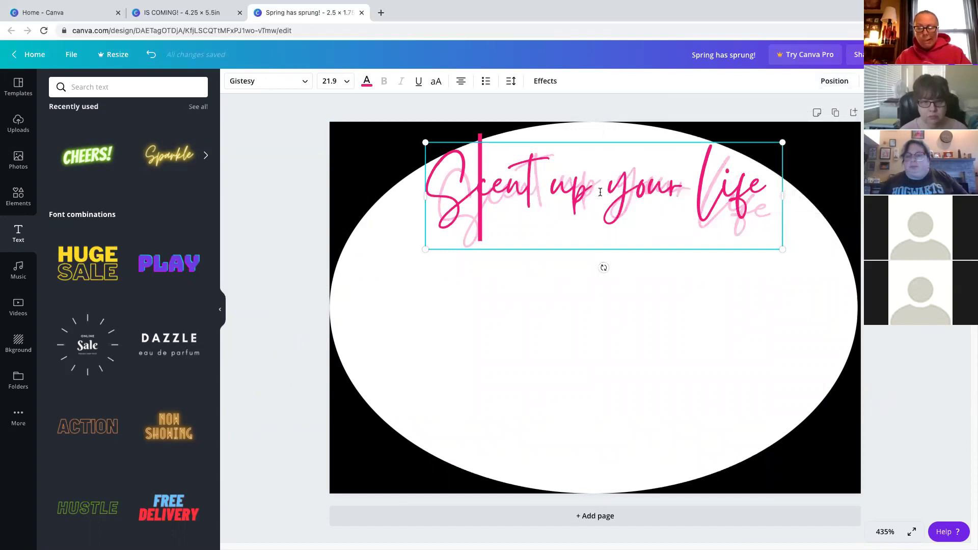
click(781, 334)
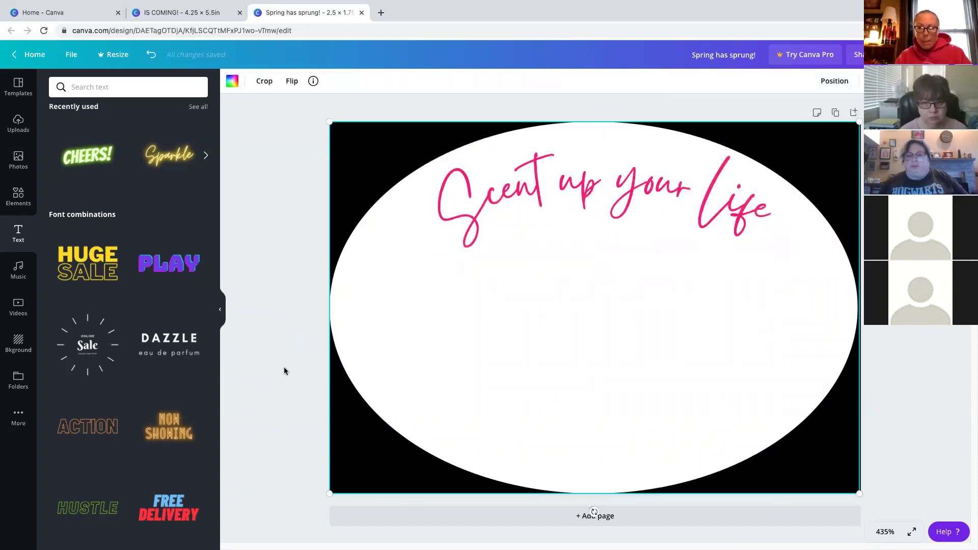
- Add a circle shape, enlarge it and place it over the middle of the heading
click(15, 204)
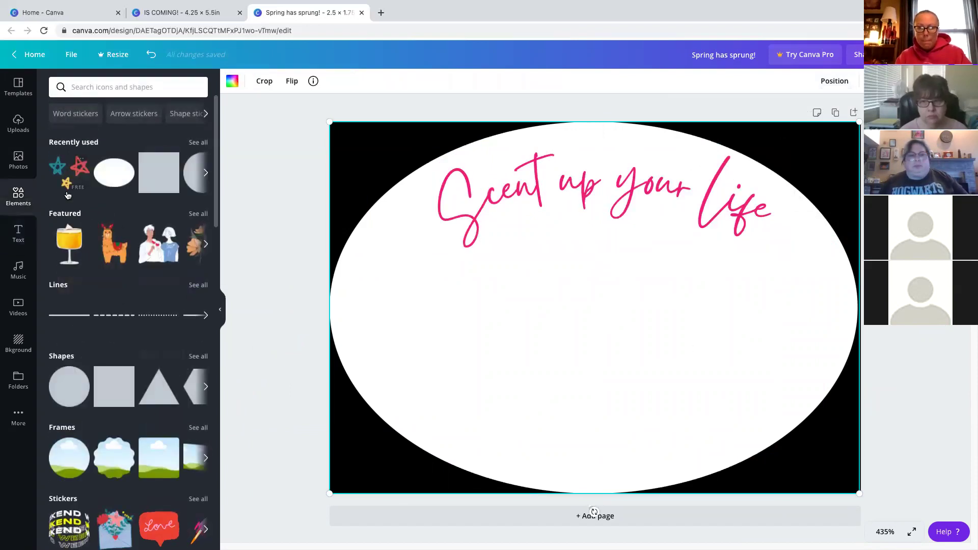
click(70, 387)
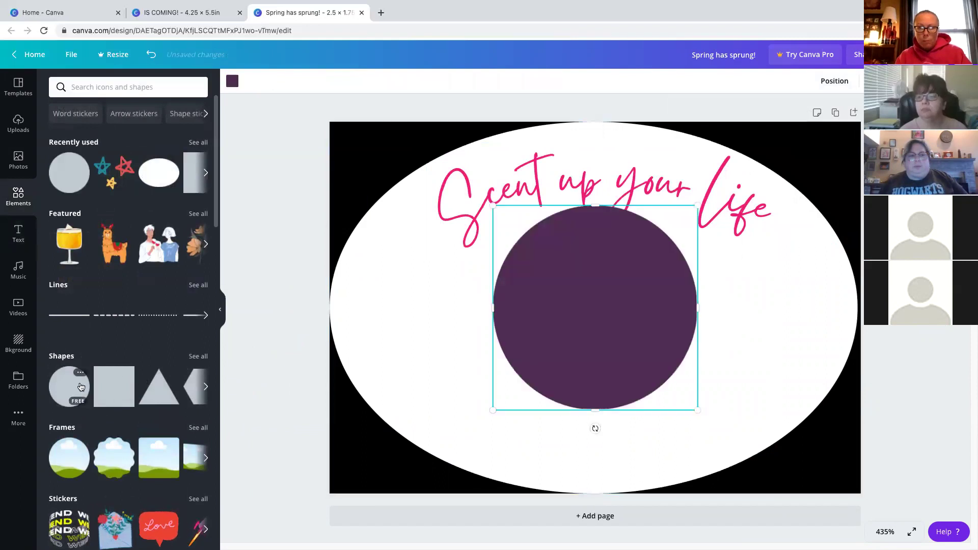
drag(569, 280, 563, 220)
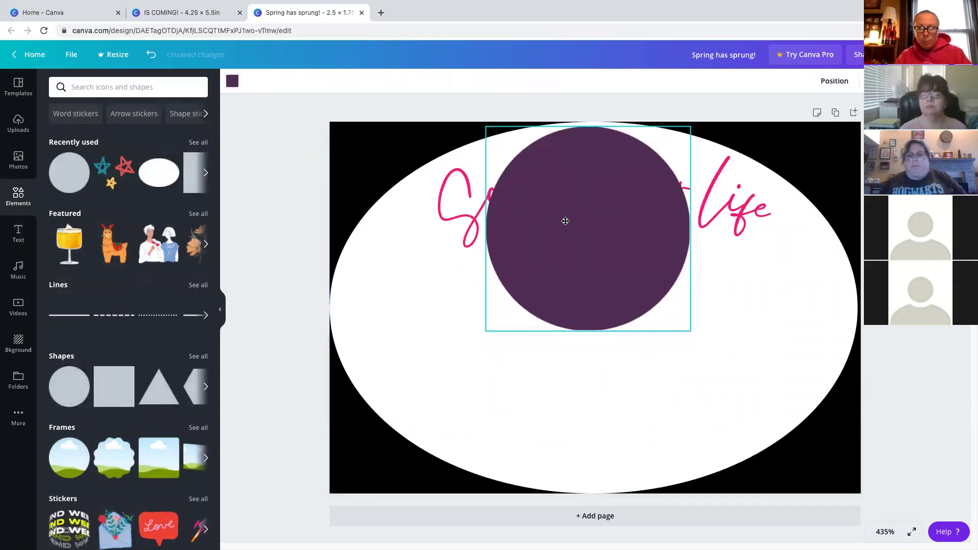
drag(740, 350, 739, 376)
drag(653, 280, 632, 277)
- Bring the curved heading forward so it sits in front of the purple circle
click(722, 228)
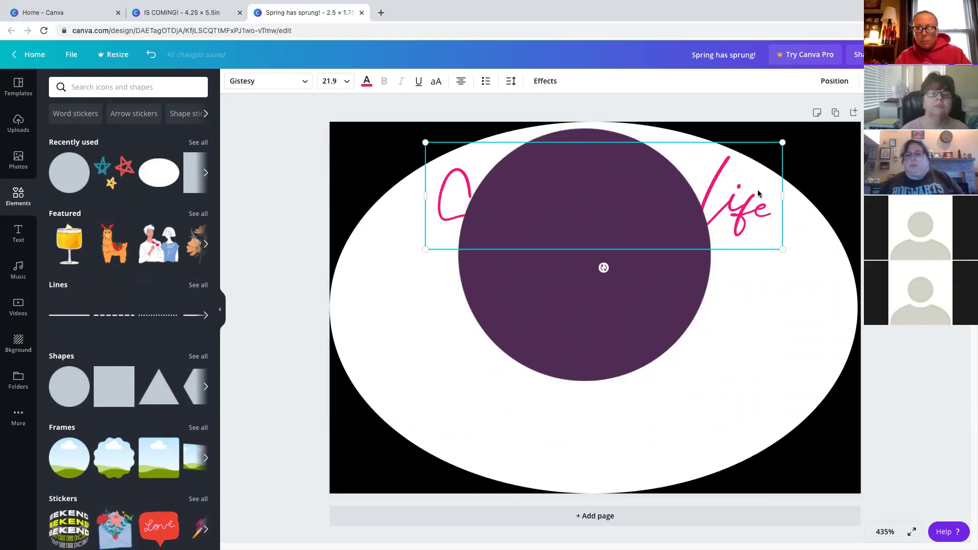
click(841, 80)
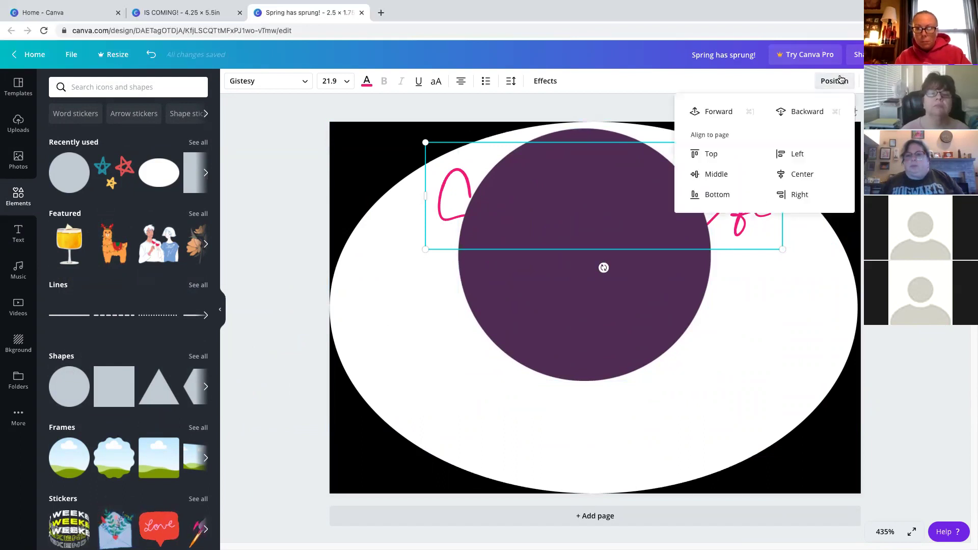
click(716, 113)
key(Escape)
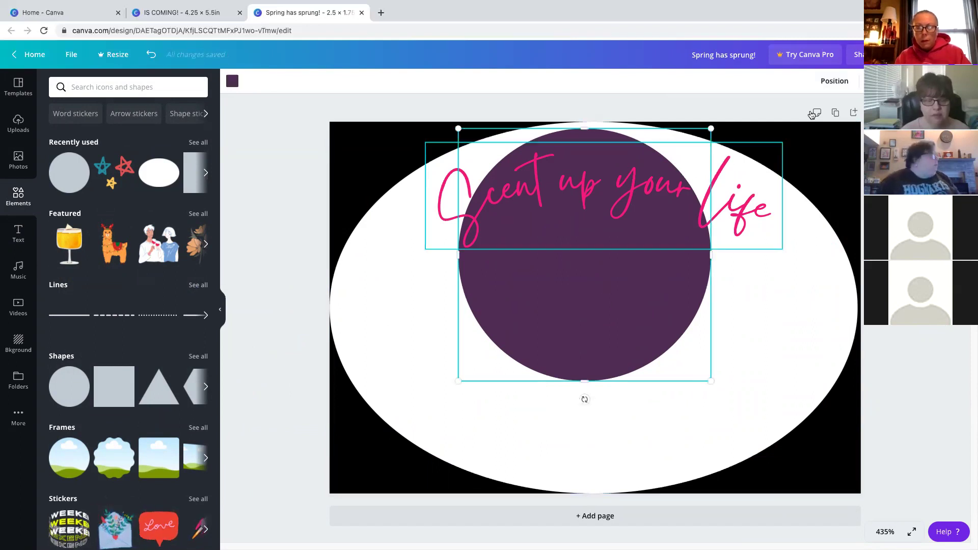
- Try sending the circle behind the oval and bringing it over the heading, and return it to the layer between the oval and the heading
click(849, 82)
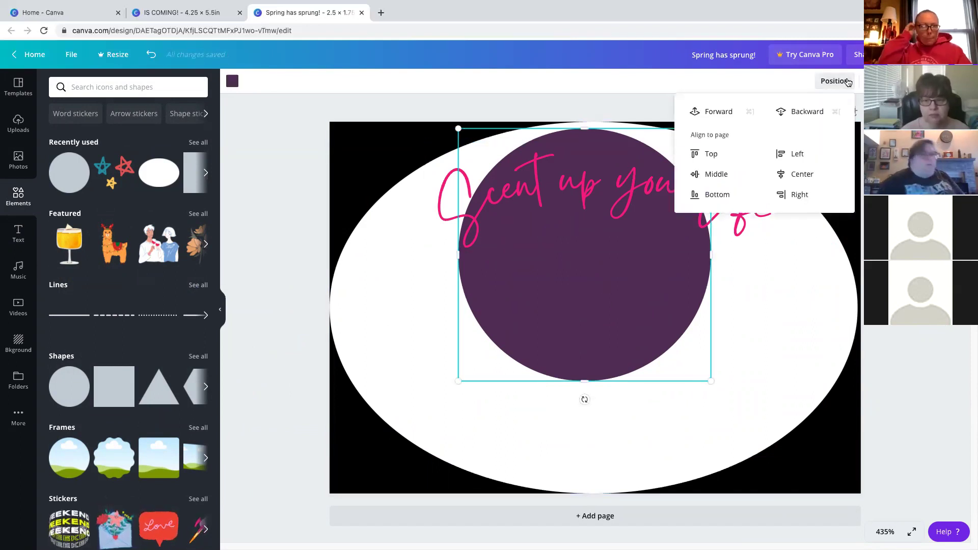
click(793, 115)
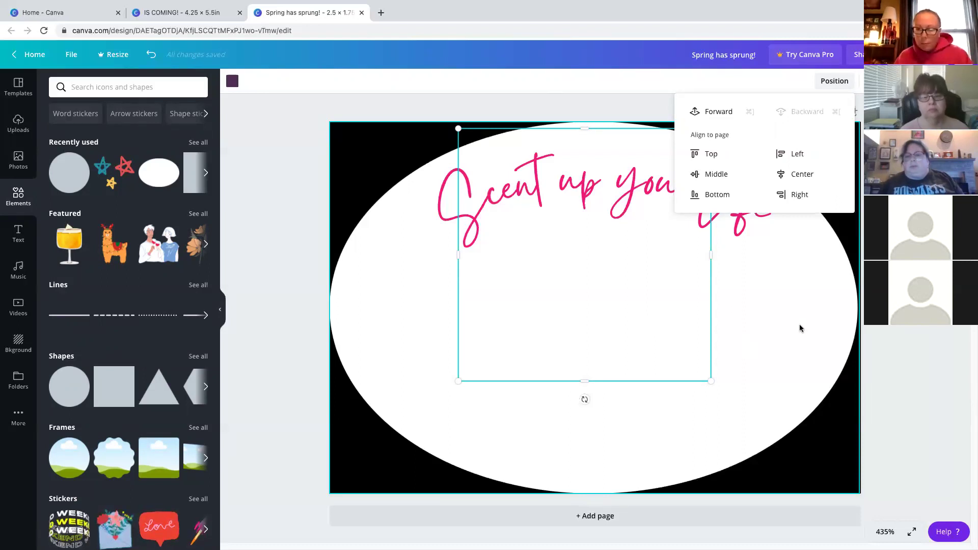
click(719, 112)
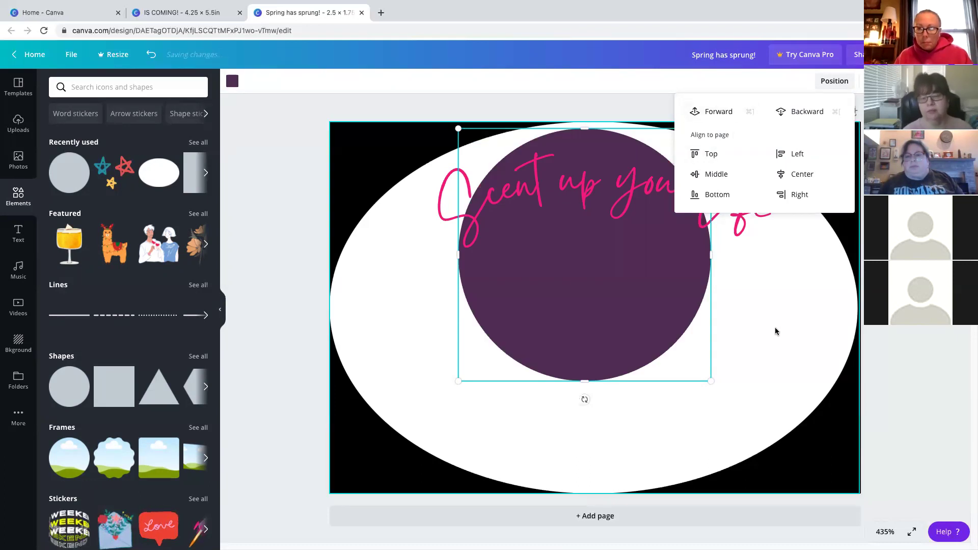
click(719, 112)
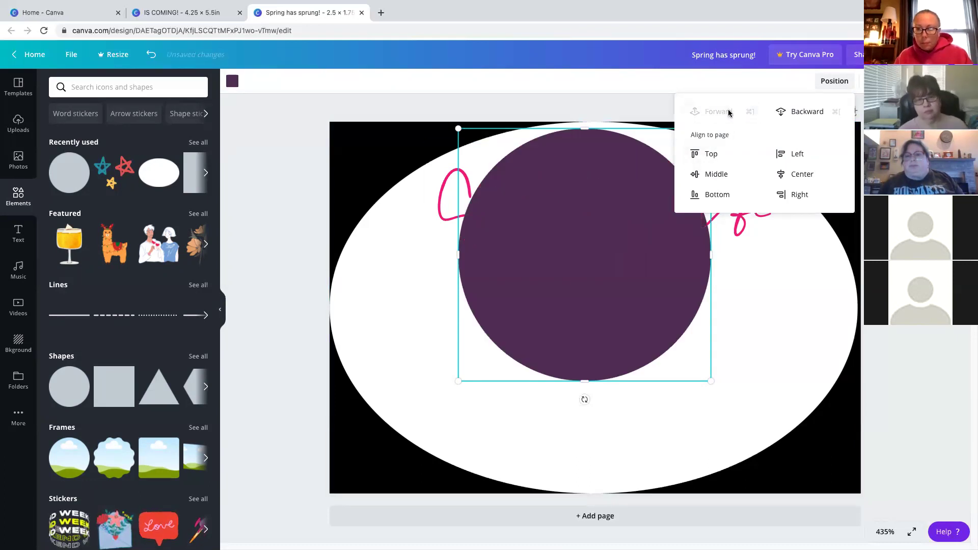
click(770, 119)
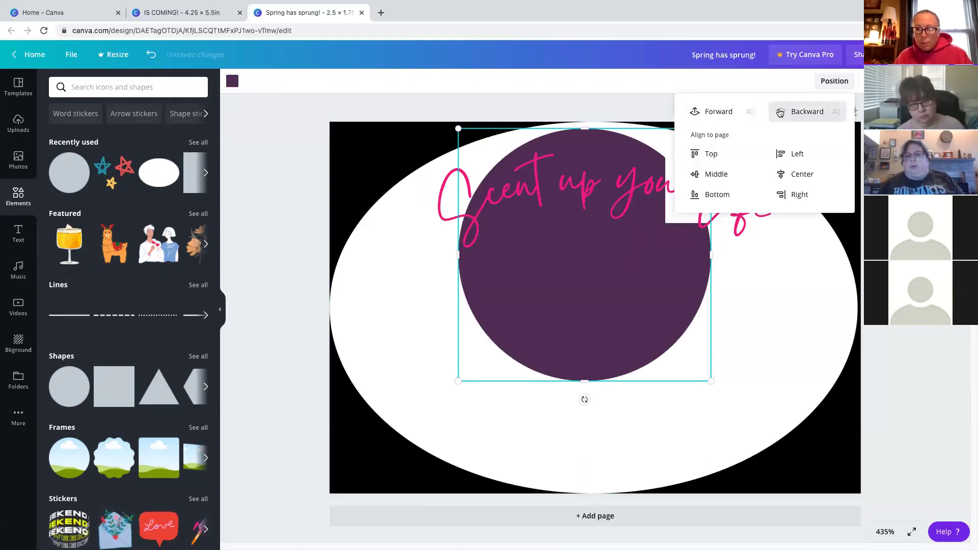
click(780, 113)
click(725, 112)
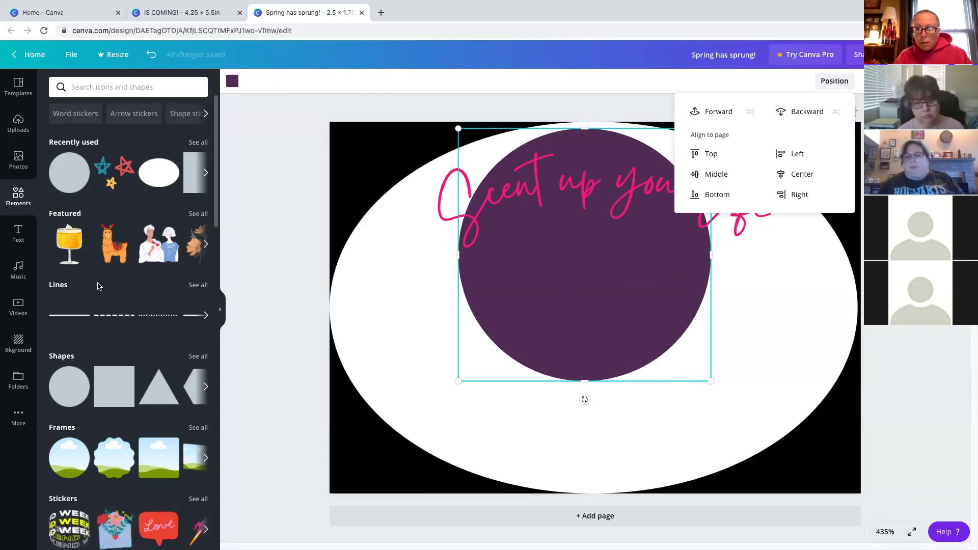
- Delete the purple circle from behind the curved heading
click(636, 309)
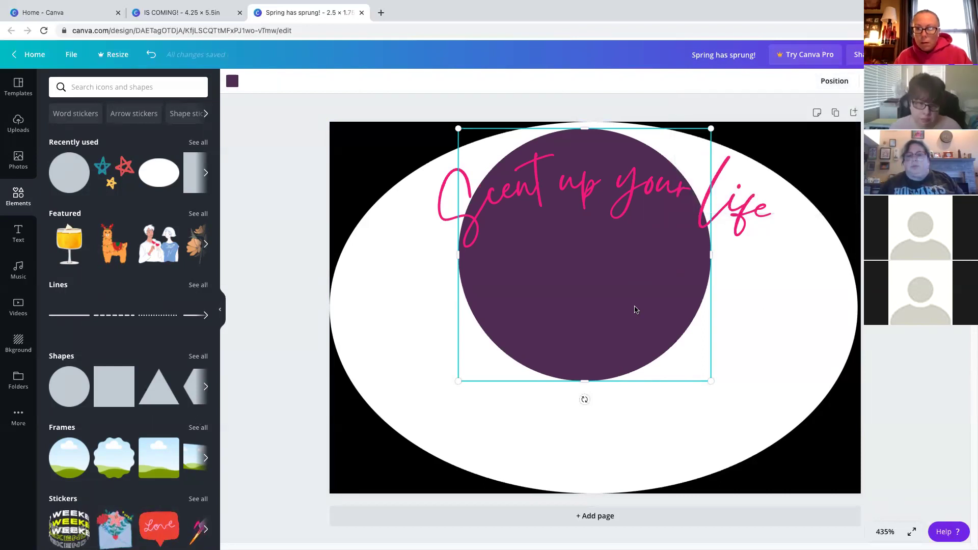
key(Delete)
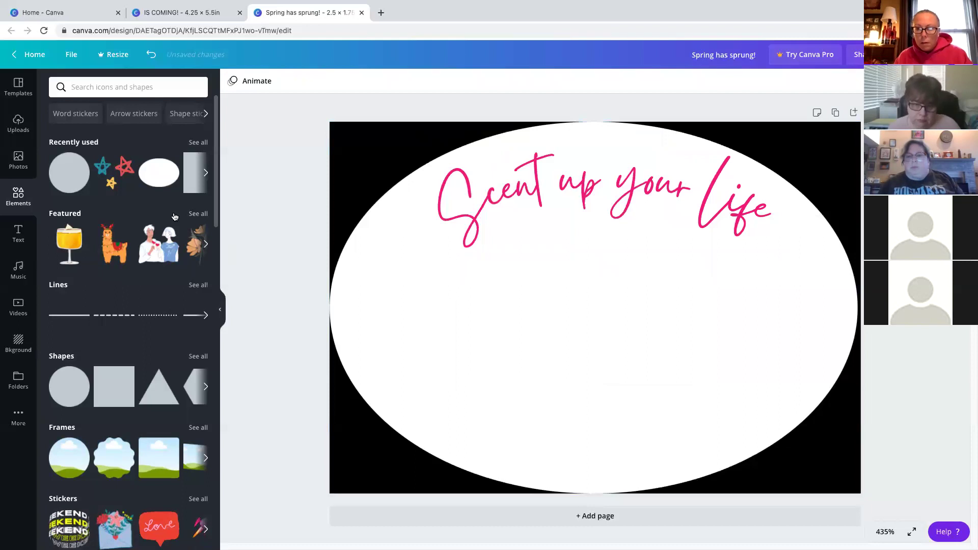
- Add the uploaded illustration of the dark-haired woman holding colourful packets and place it over the right half of the oval
click(18, 124)
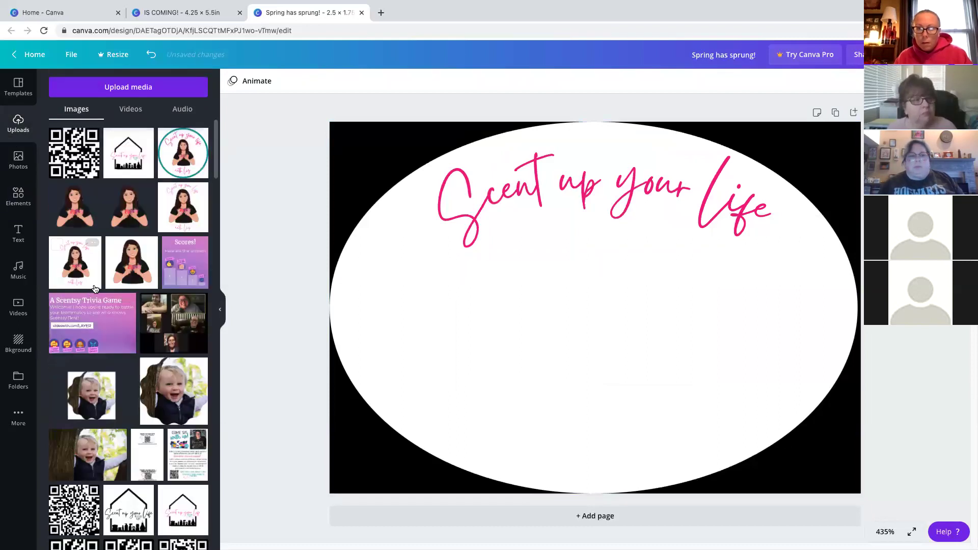
drag(457, 306, 527, 323)
click(132, 260)
drag(770, 338, 677, 345)
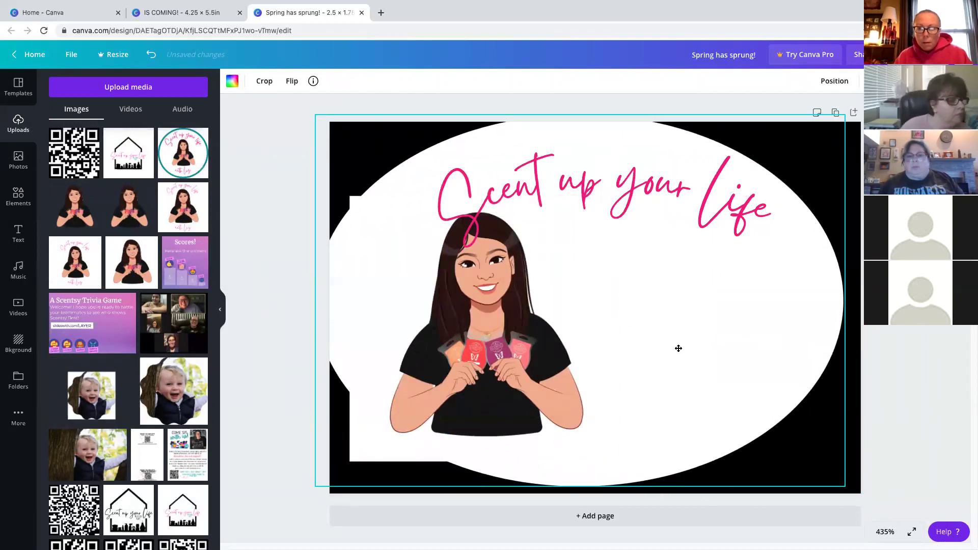
drag(510, 327, 695, 319)
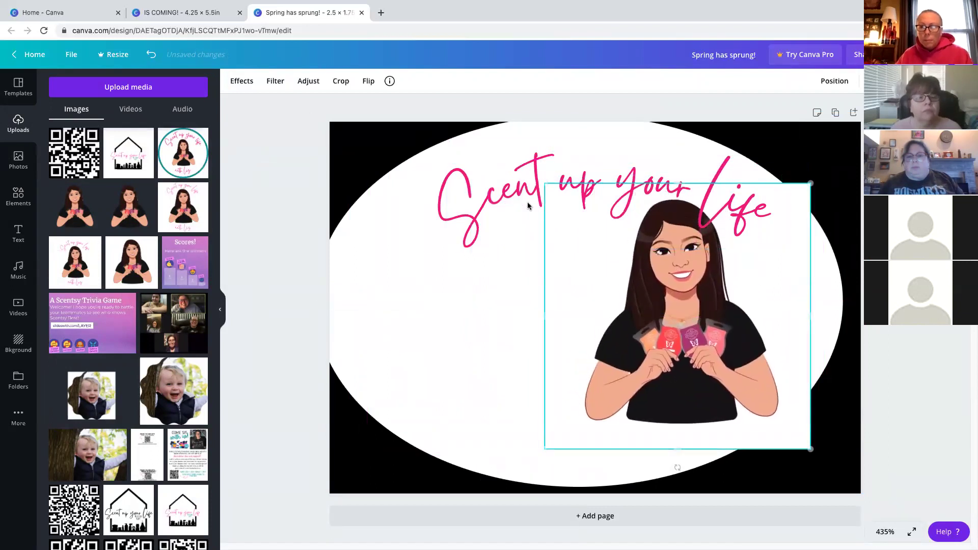
- Send the curved heading backward behind the woman's illustration and shift the illustration up over the lettering
click(508, 198)
click(841, 85)
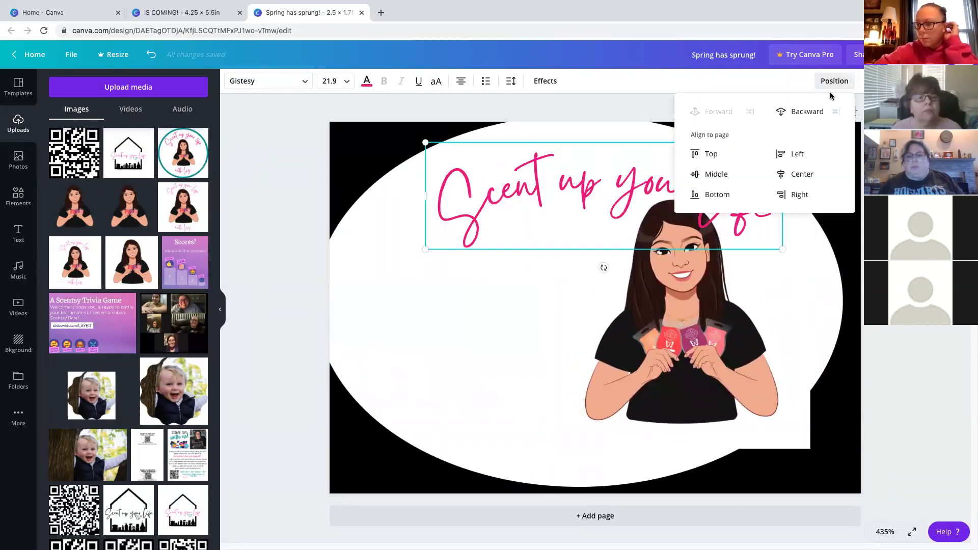
click(811, 108)
click(653, 319)
drag(653, 319, 678, 286)
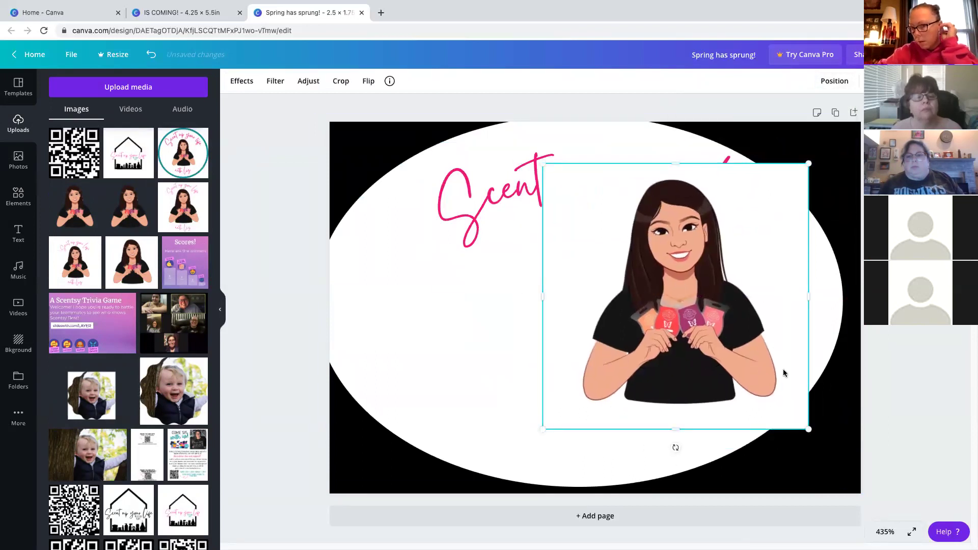
drag(719, 312, 722, 314)
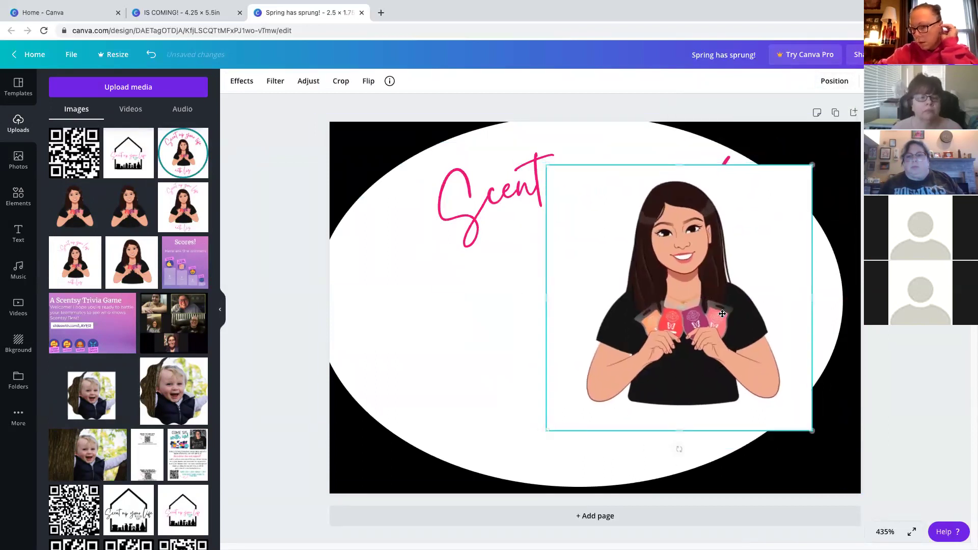
- Bring the curved heading forward in front of the woman's illustration and nudge the illustration slightly down
click(507, 185)
click(836, 83)
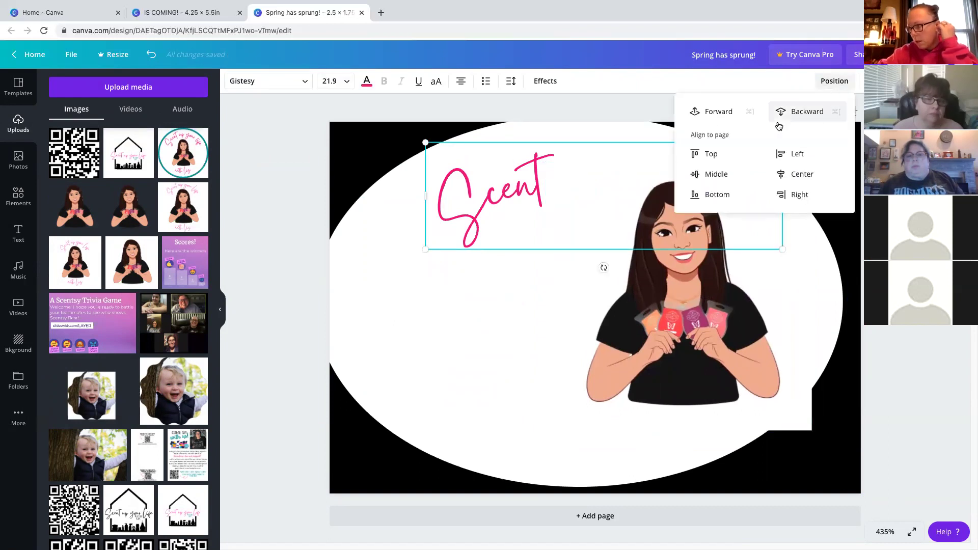
click(714, 111)
click(717, 315)
drag(719, 317, 717, 320)
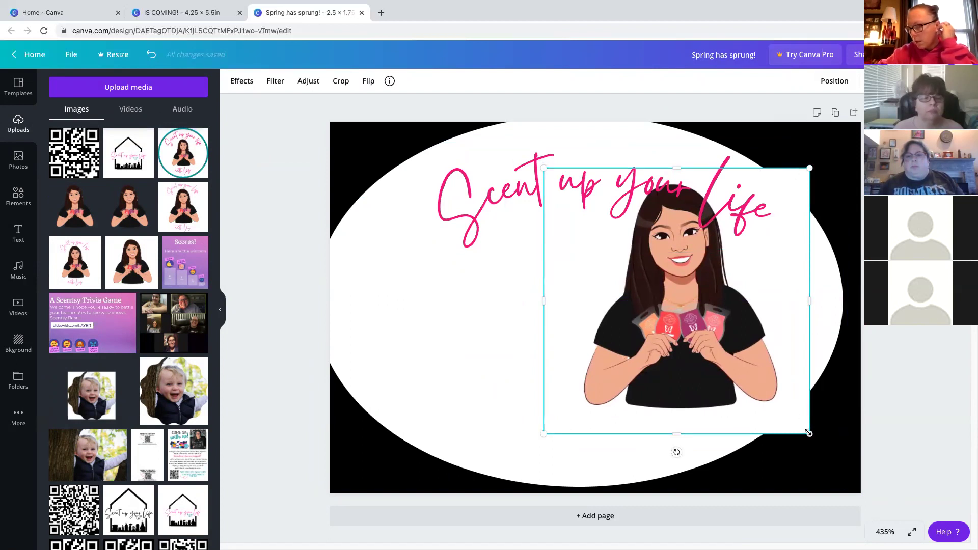
- Try shrinking and repositioning the woman's illustration, and undo its recent changes
drag(809, 432, 756, 378)
drag(688, 309, 706, 332)
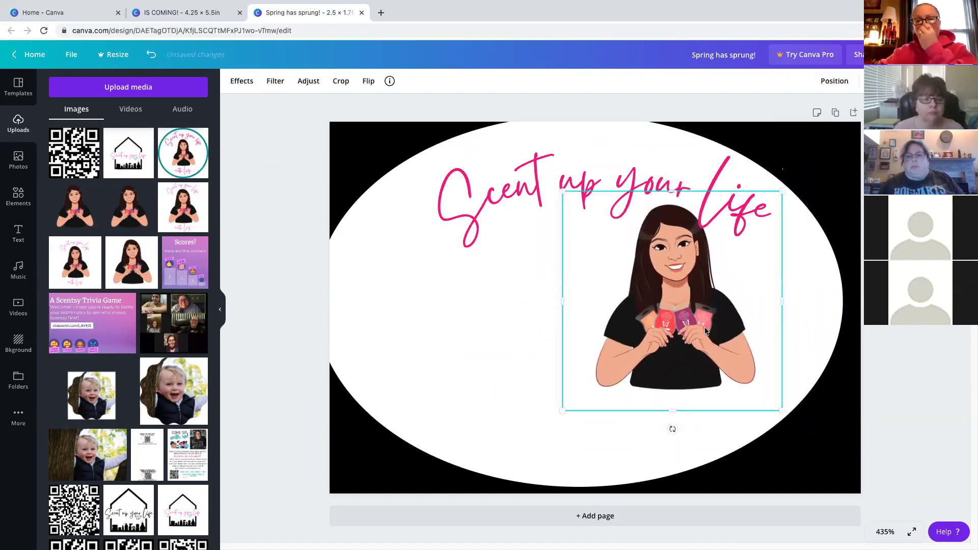
key(ctrl+z)
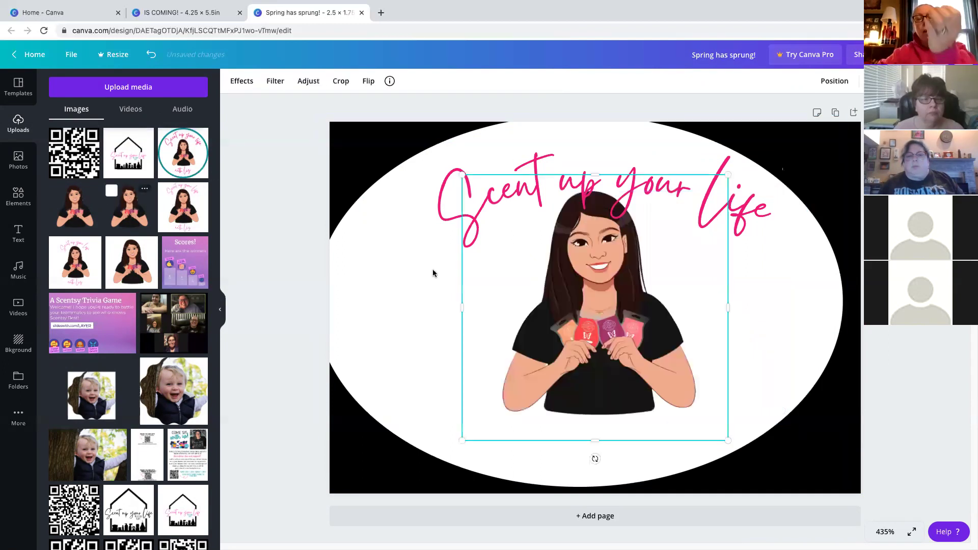
- Move the woman's illustration to the right part of the oval, shrink it and position it below the end of the heading
drag(664, 314, 772, 314)
click(514, 347)
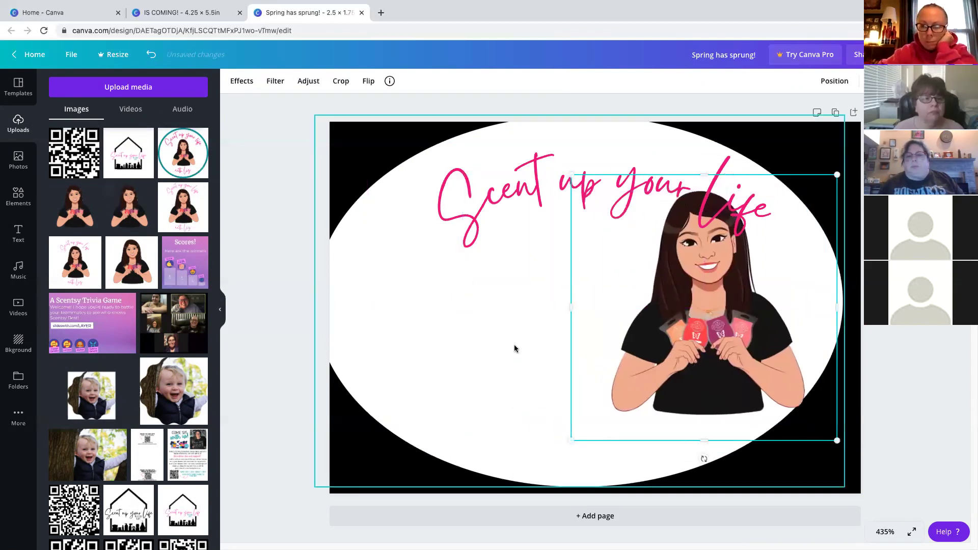
click(738, 335)
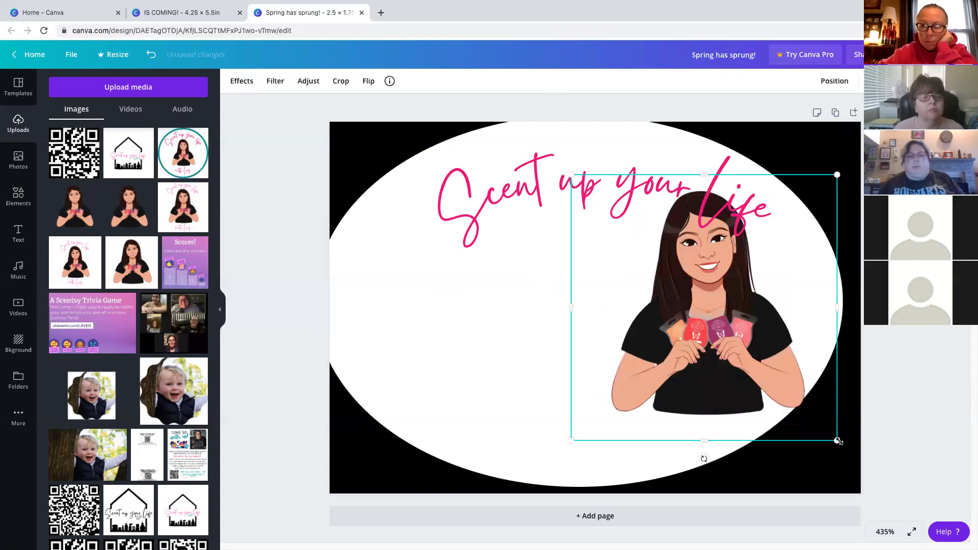
drag(840, 442, 793, 396)
drag(683, 410, 715, 427)
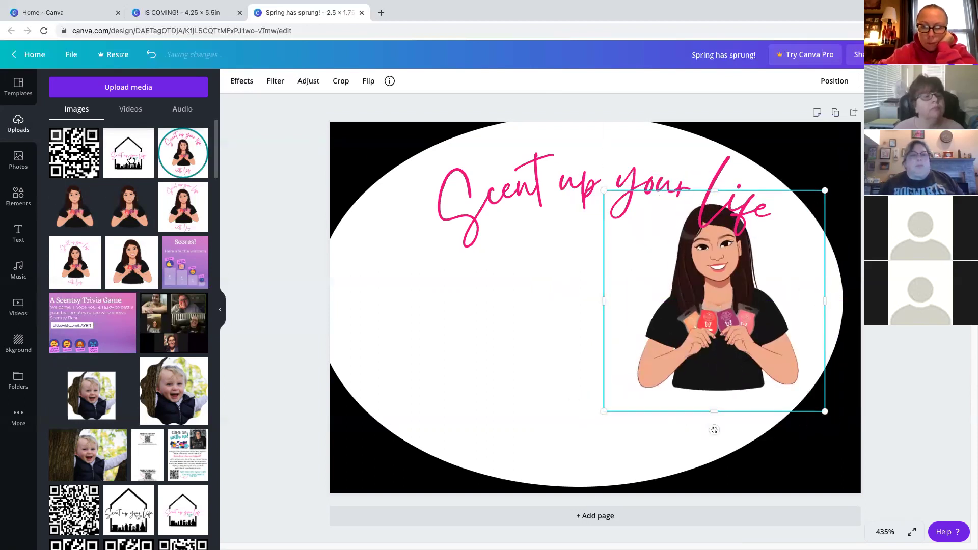
- Add the uploaded picture of the avatar reading in a laptop screen to the oval's left part below the heading, and enlarge it slightly
scroll(110, 360, down, 10)
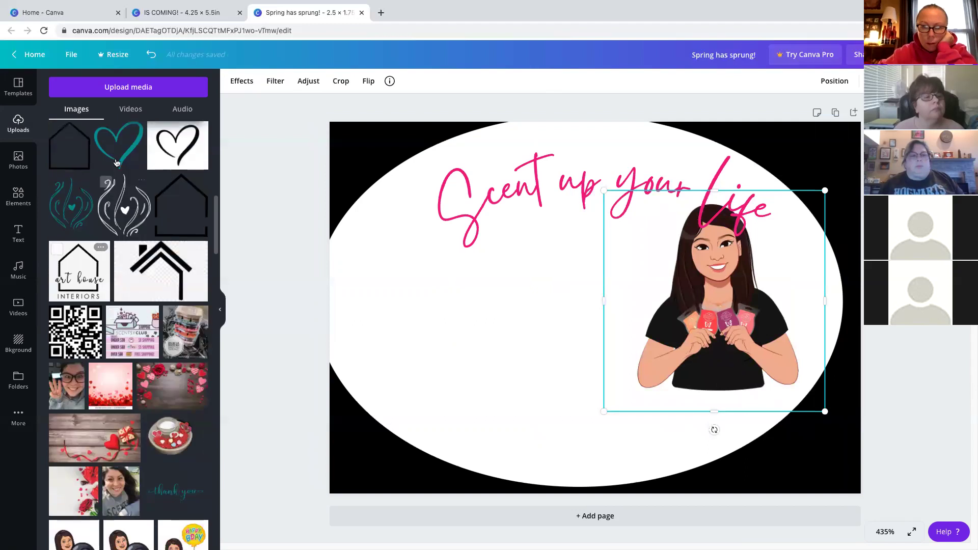
scroll(110, 360, down, 5)
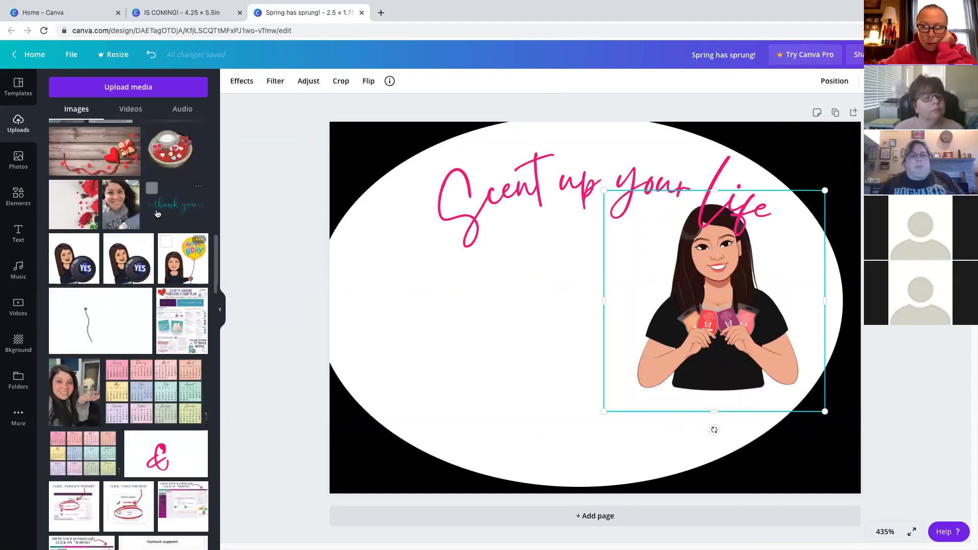
scroll(120, 306, down, 8)
scroll(127, 329, down, 15)
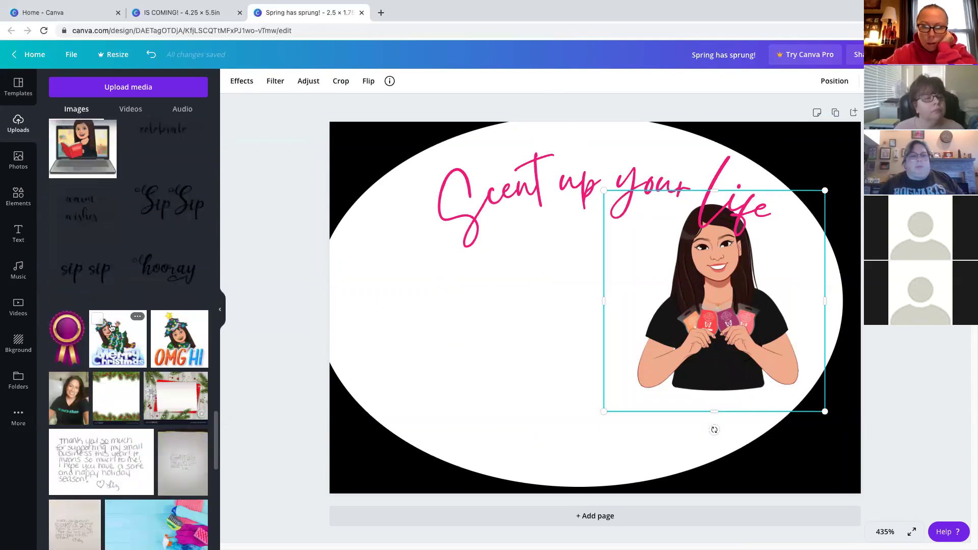
scroll(110, 321, up, 3)
drag(101, 316, 435, 292)
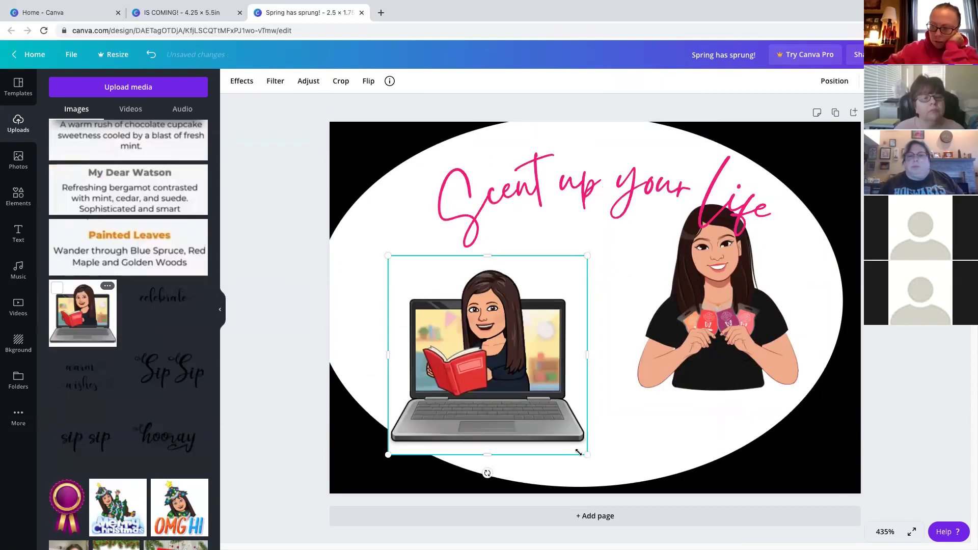
drag(580, 451, 641, 432)
- Open the image effects for the laptop picture
click(248, 80)
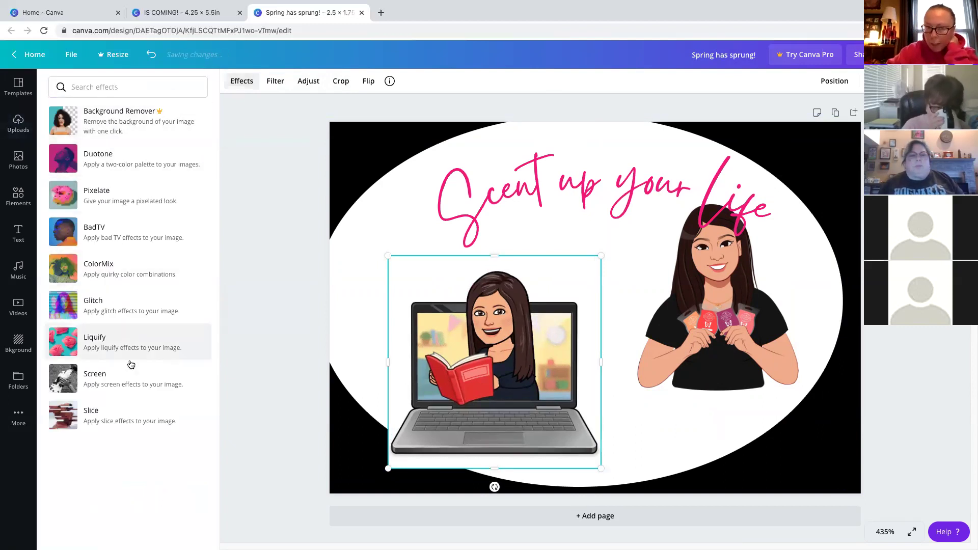
- Try the Street, Dare and Peony filters and a tint of -96 on the laptop avatar image
click(127, 342)
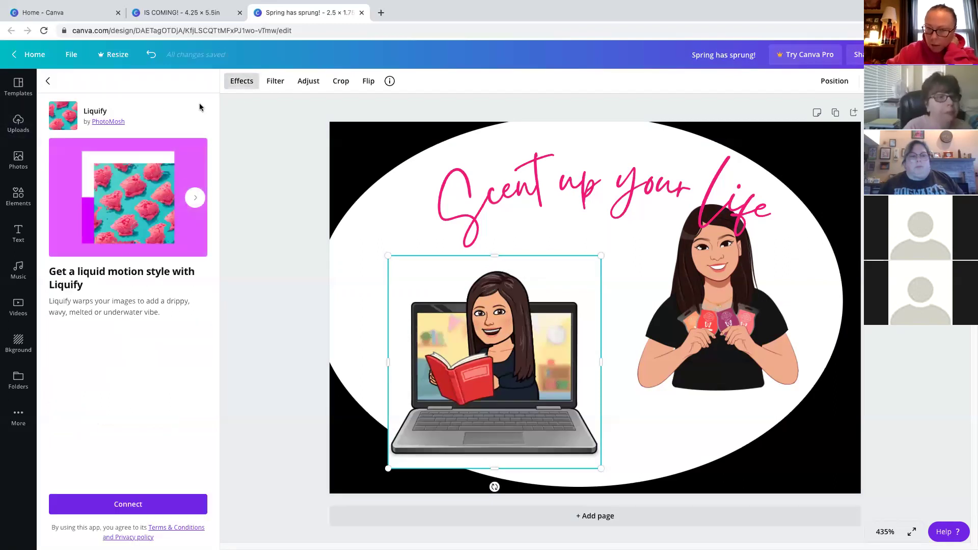
click(48, 81)
click(276, 83)
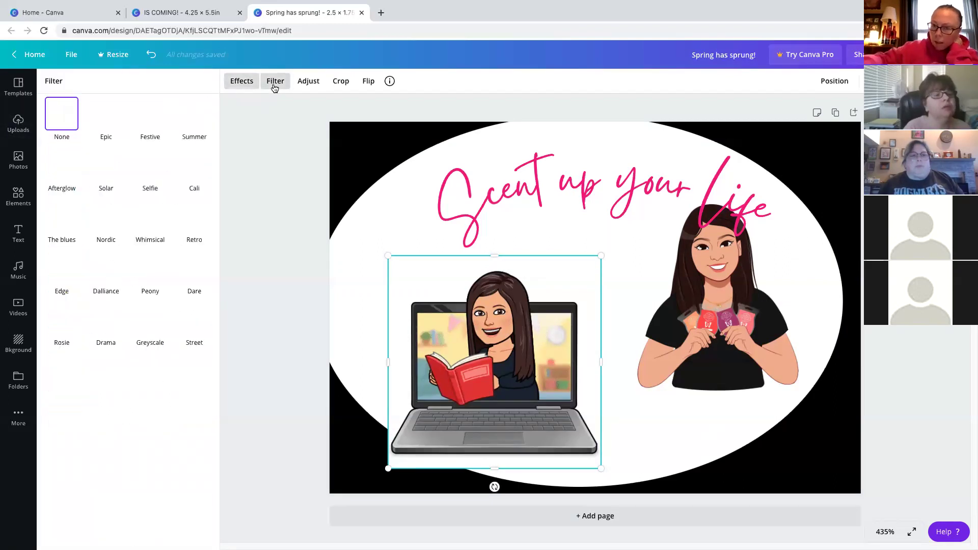
click(197, 314)
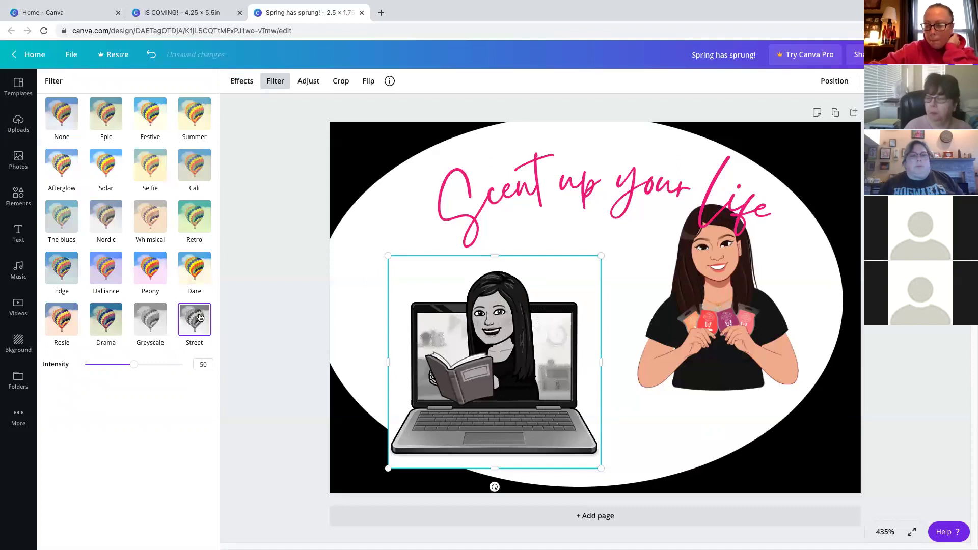
click(196, 264)
click(154, 263)
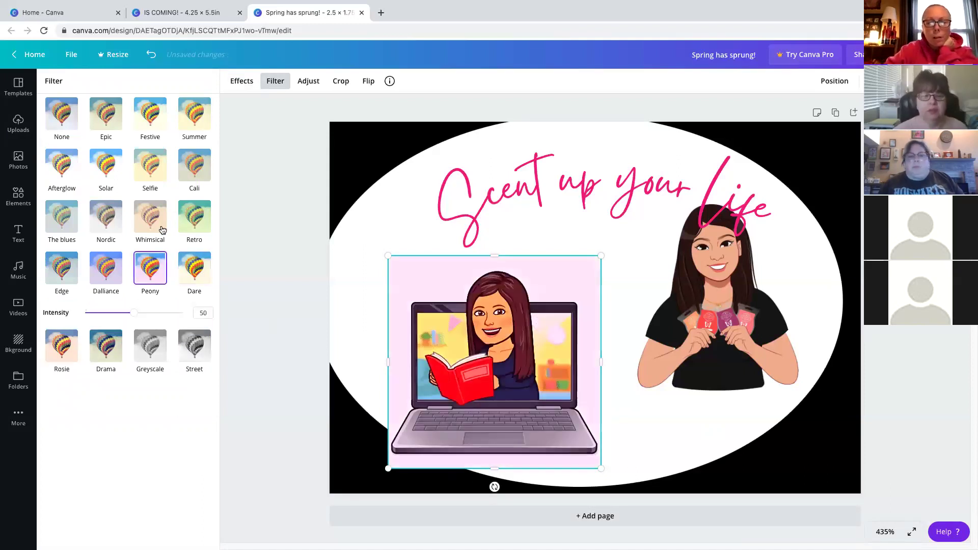
click(310, 81)
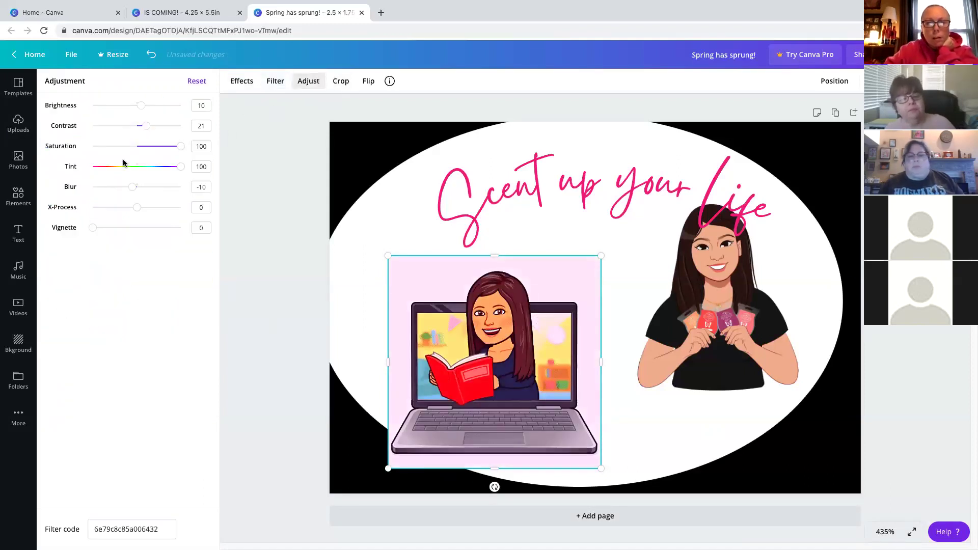
drag(179, 167, 95, 167)
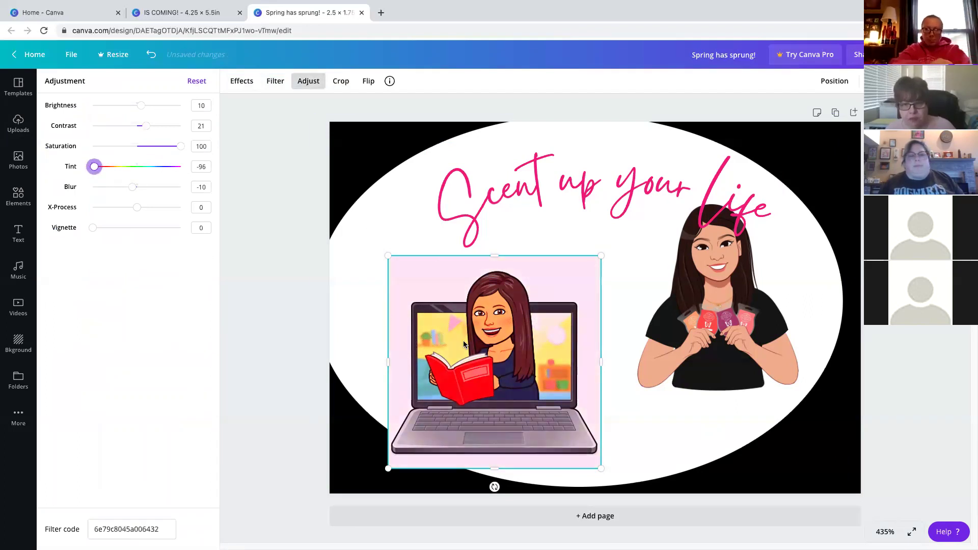
- Delete the laptop avatar image from the card and look through the uploaded images for a replacement
key(Delete)
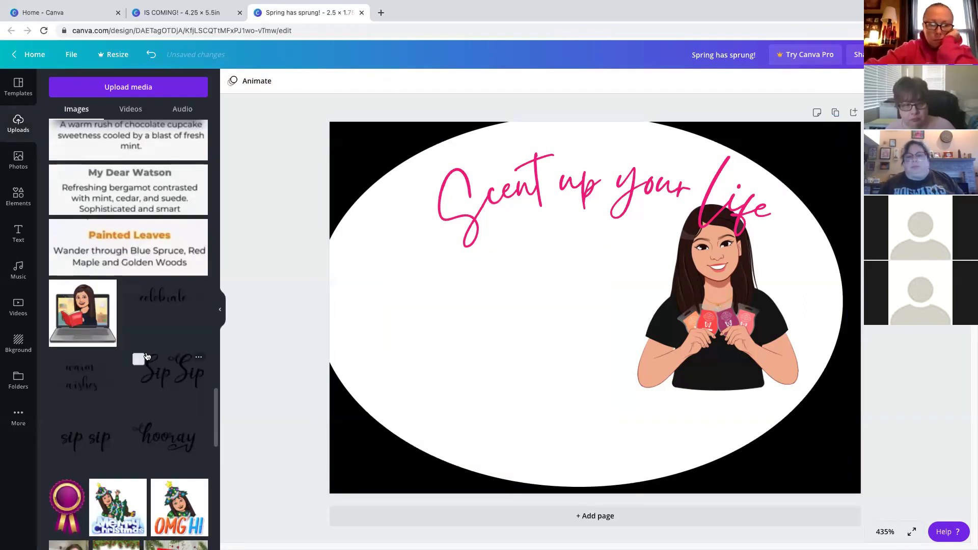
scroll(145, 356, down, 5)
scroll(133, 366, down, 5)
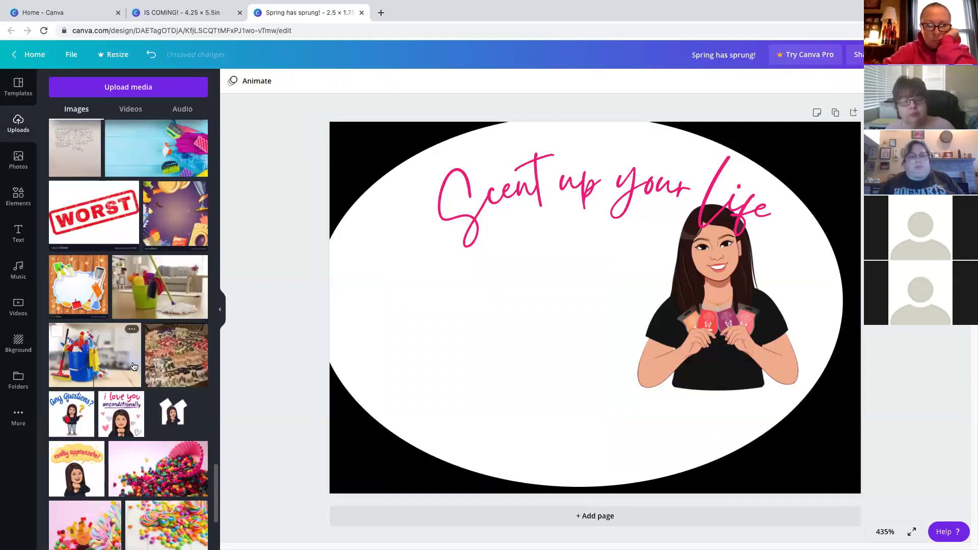
scroll(133, 366, down, 3)
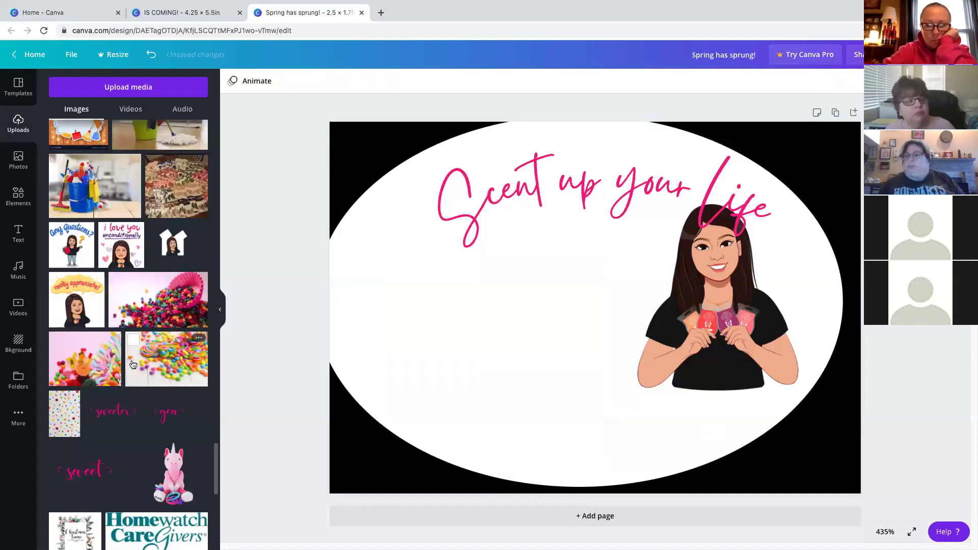
scroll(127, 366, down, 20)
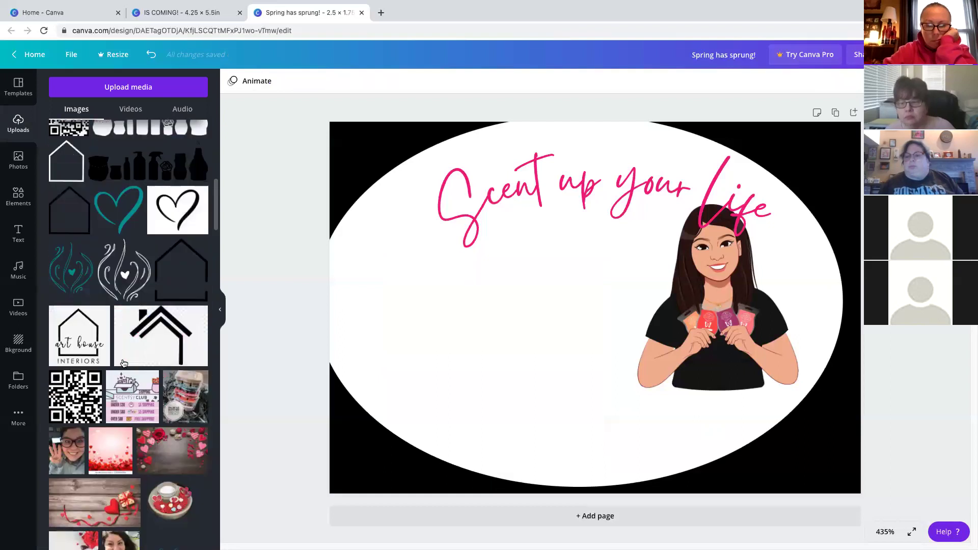
- Shift the white oval to the right on the card and open the list of additional apps
click(658, 162)
click(578, 313)
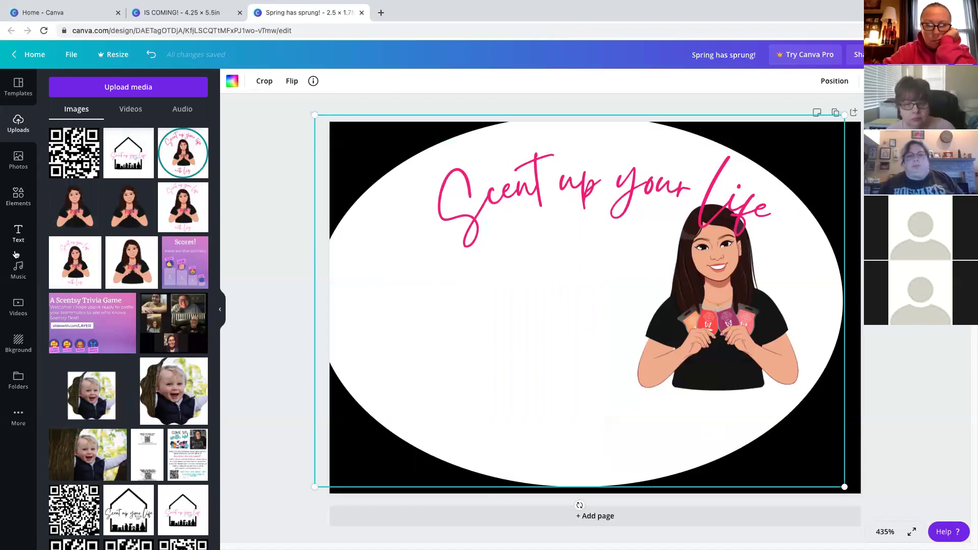
click(18, 197)
scroll(111, 265, down, 4)
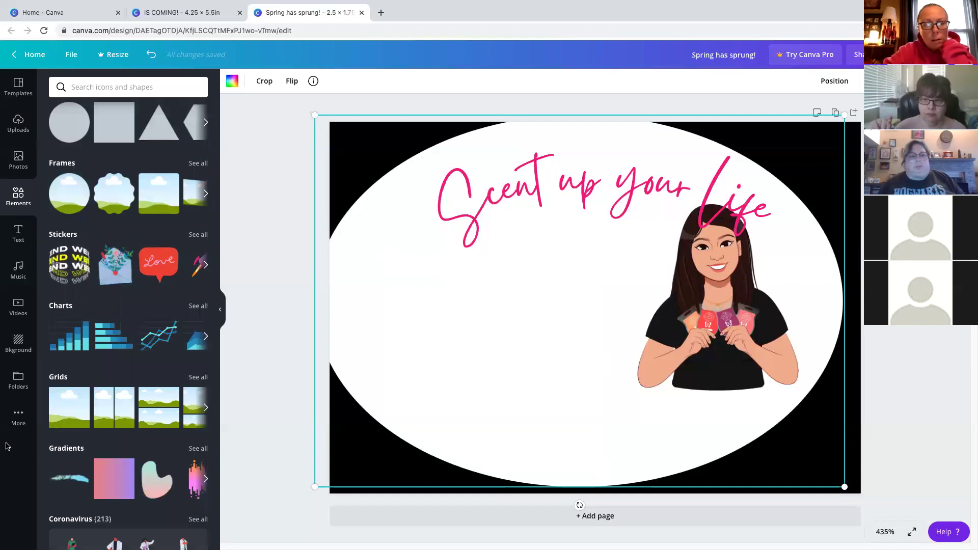
click(22, 412)
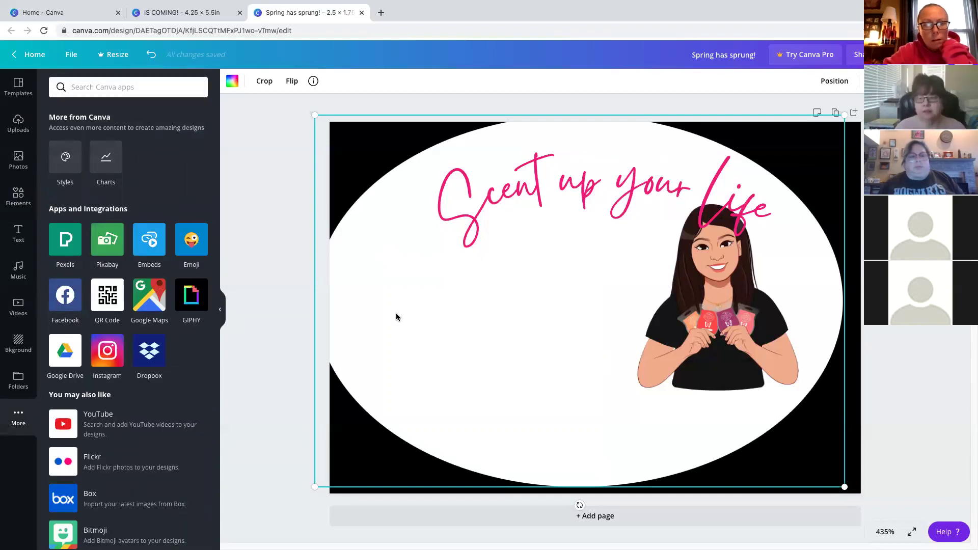
key(shift+Right)
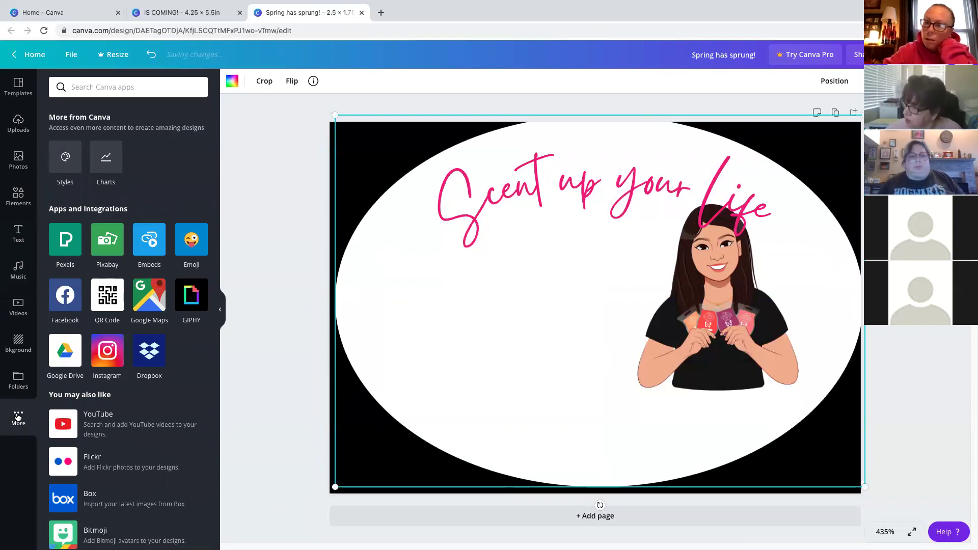
- Generate a QR code for the business website's URL using the QR Code app
click(104, 297)
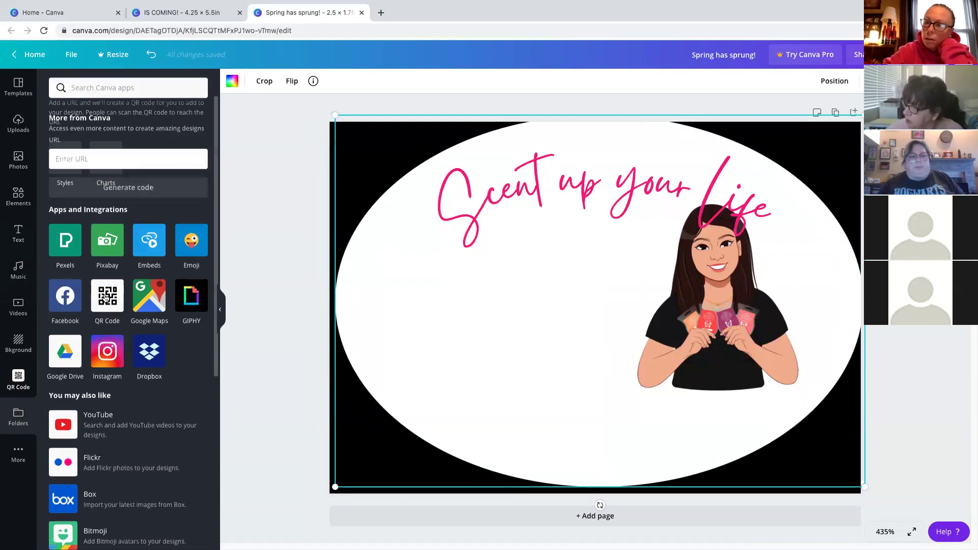
click(98, 153)
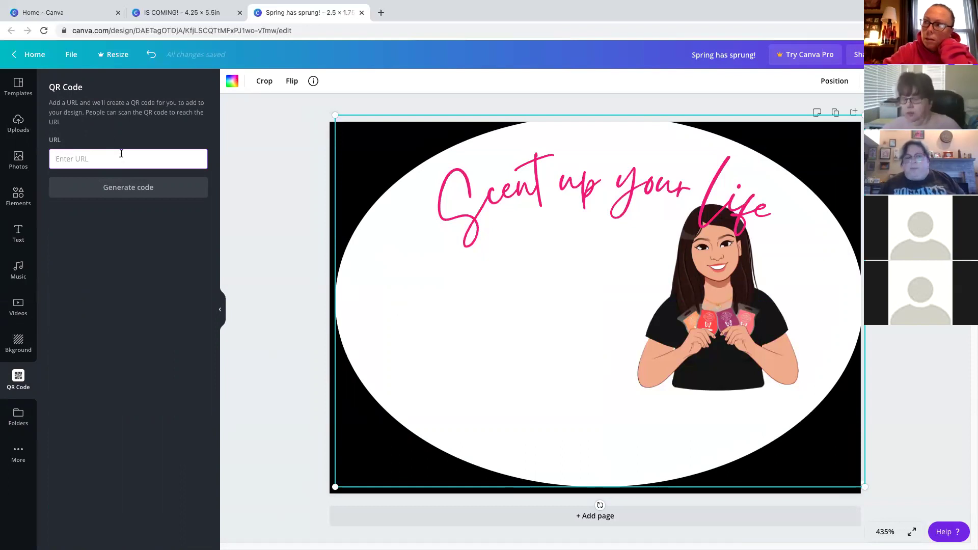
text(sce)
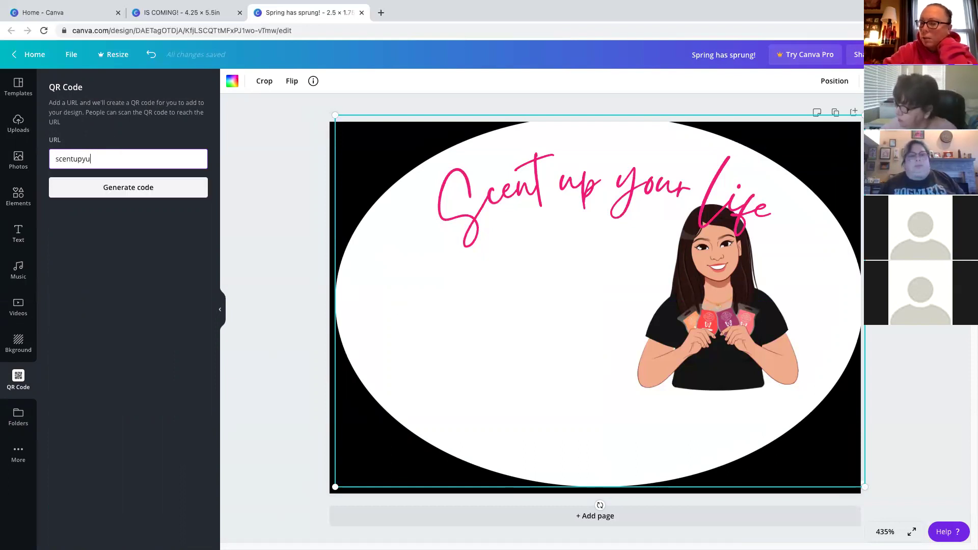
text(ntupyourlifewithliz.com)
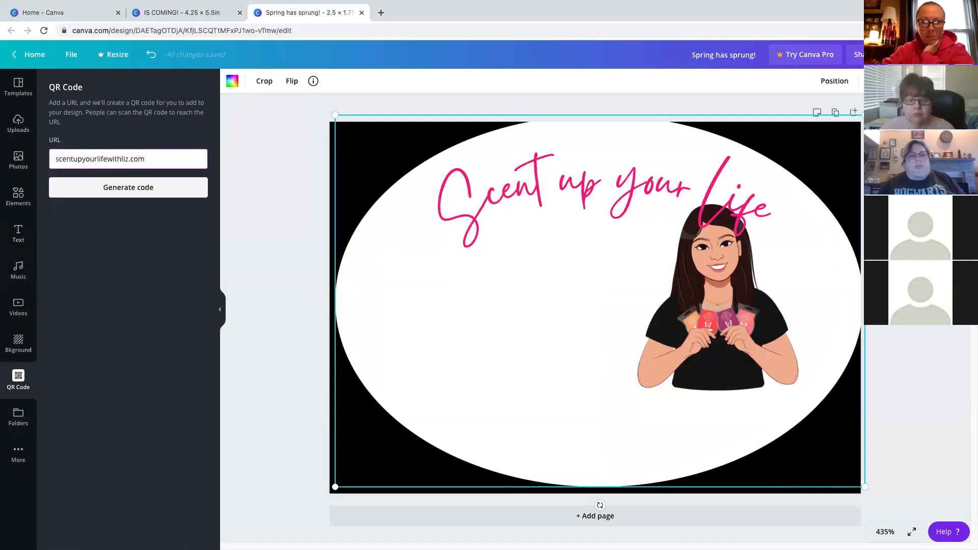
click(86, 192)
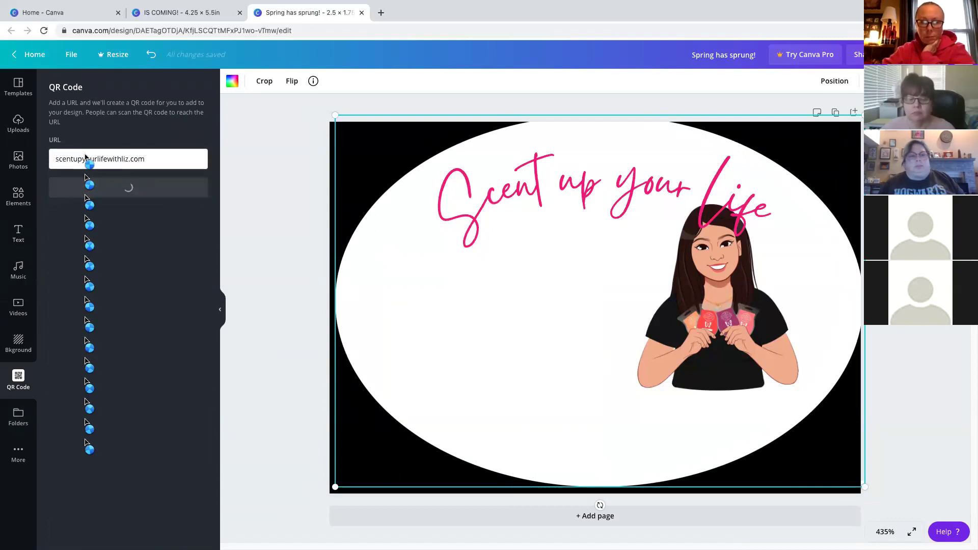
- Shrink the QR code and place it below the start of the heading, opposite the woman avatar
drag(512, 288, 428, 305)
drag(585, 398, 545, 358)
drag(503, 308, 477, 328)
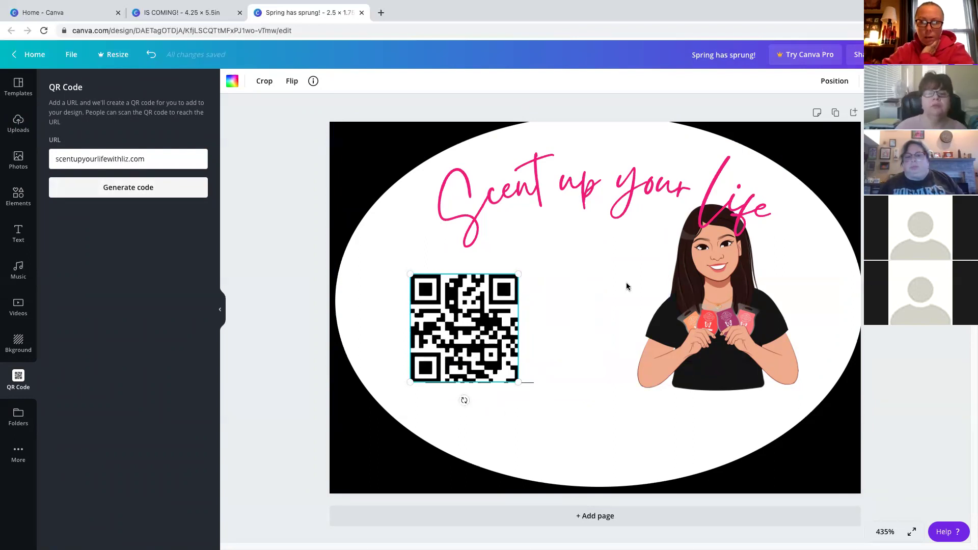
- Try hot pink, black and orange as the QR code's background colour before restoring white
click(234, 81)
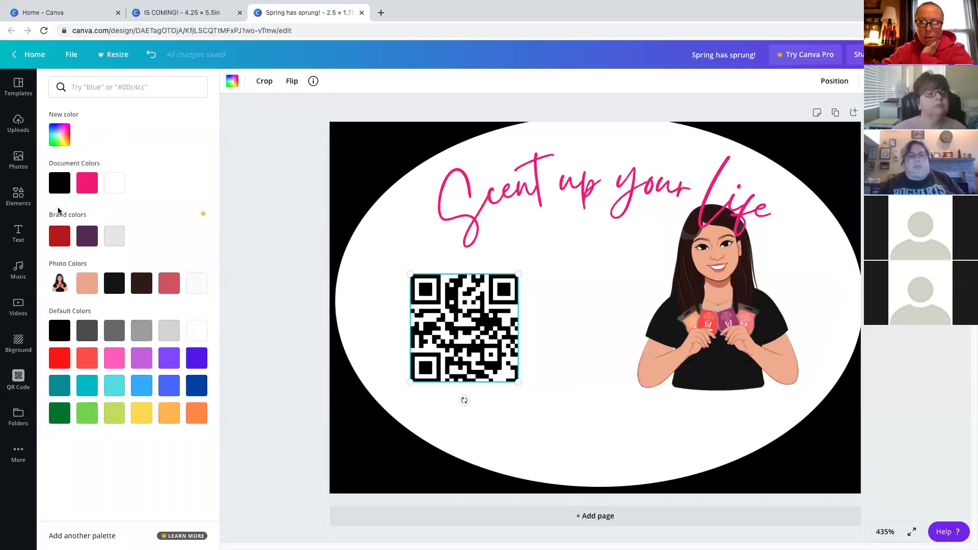
click(86, 189)
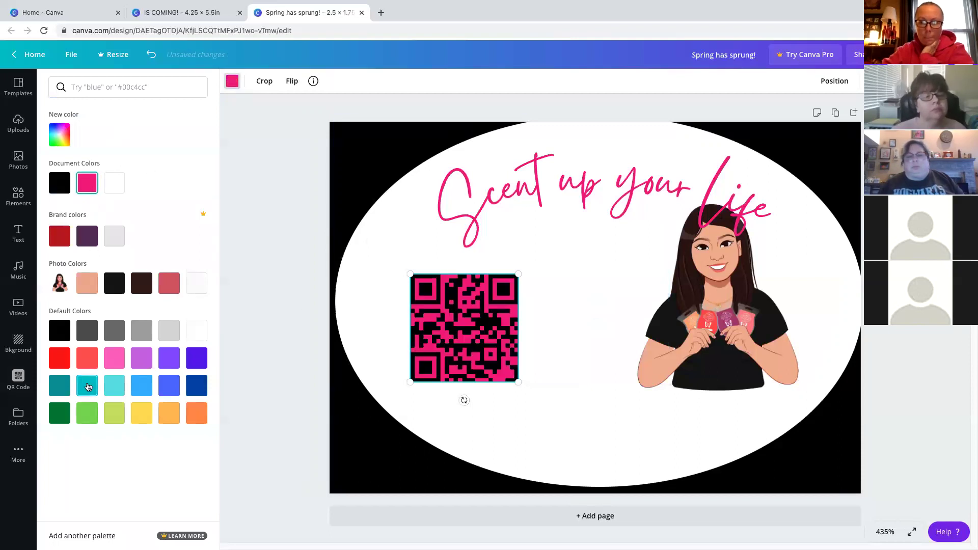
click(59, 339)
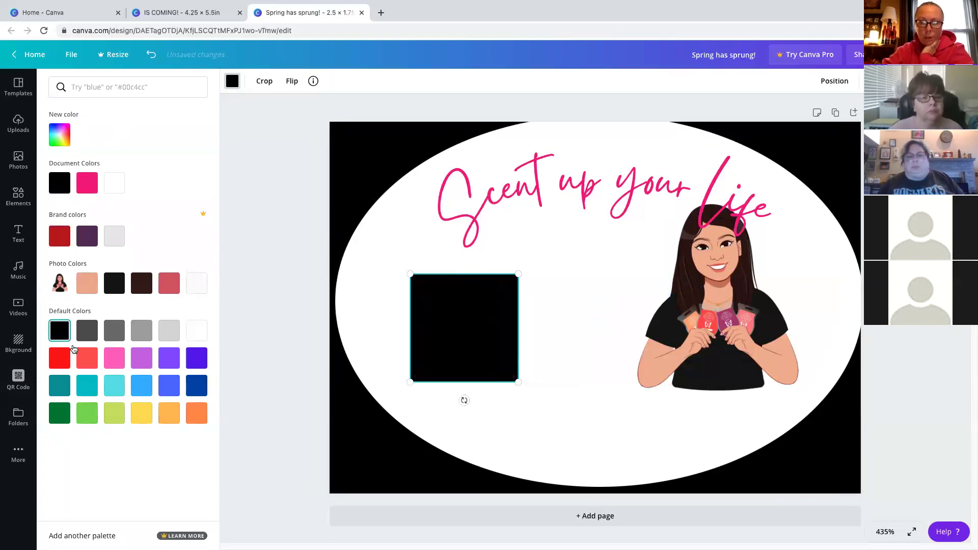
click(196, 413)
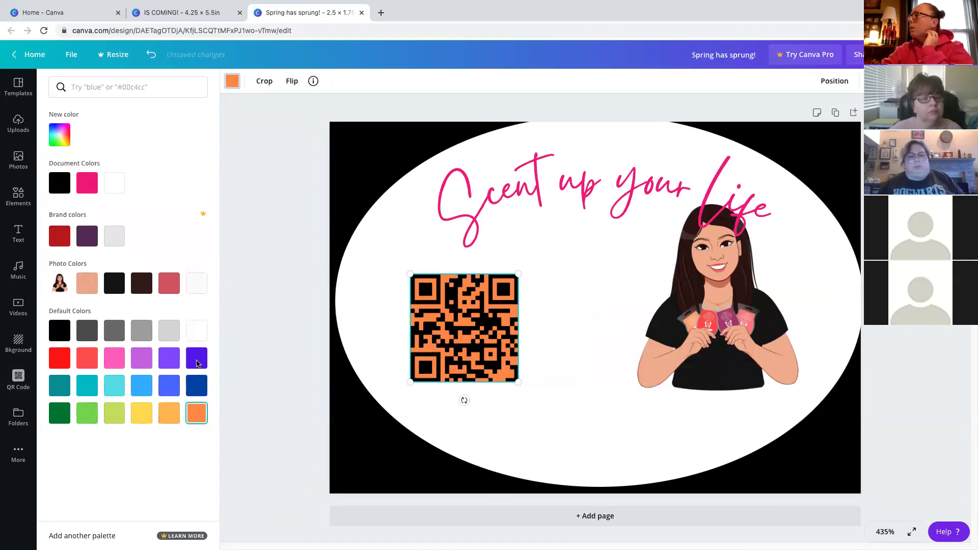
click(103, 184)
- Reposition the white oval so that it is centred on the card
click(553, 312)
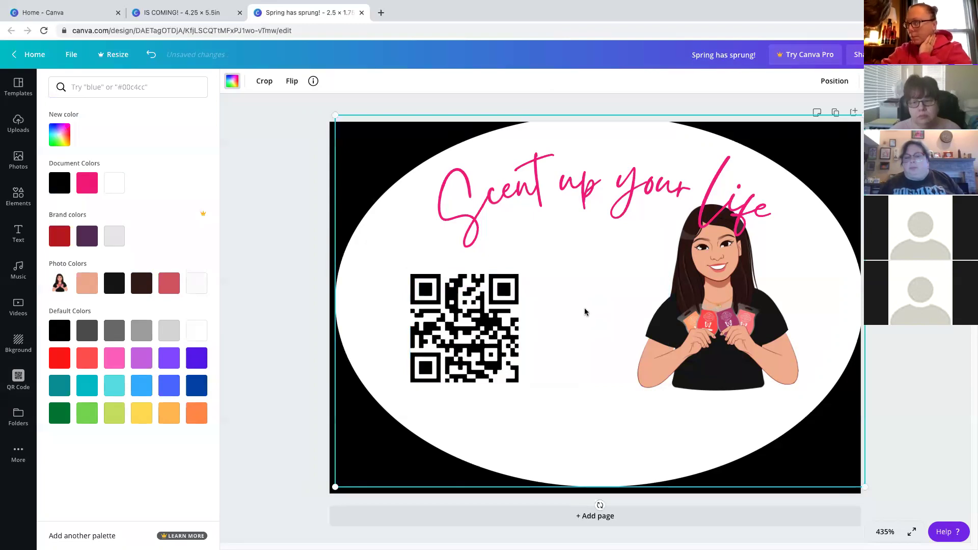
mouse_move(395, 140)
mouse_down()
mouse_move(374, 137)
mouse_move(387, 137)
mouse_up()
- Move the QR code closer to the heading and rotate it to -7°
click(442, 331)
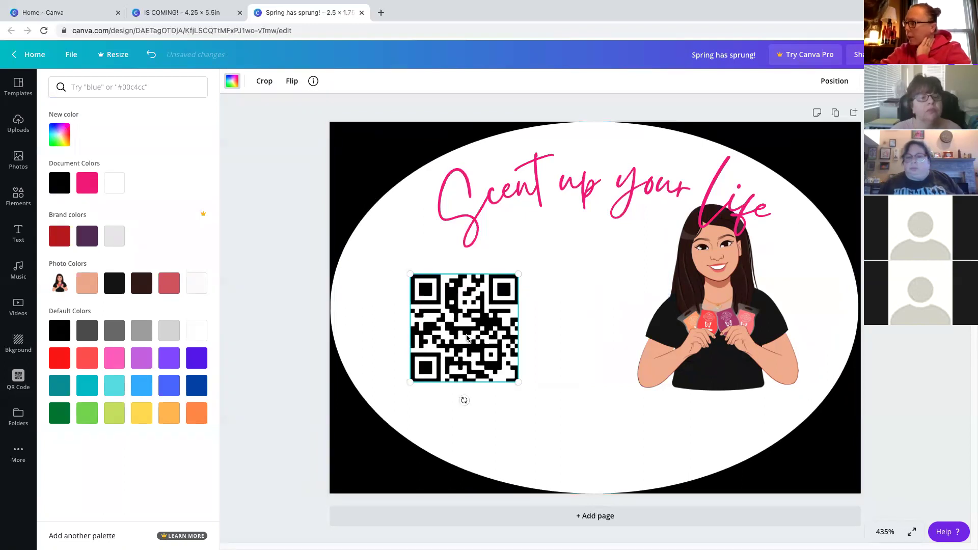
drag(467, 338, 505, 323)
drag(503, 385, 449, 326)
drag(460, 379, 456, 380)
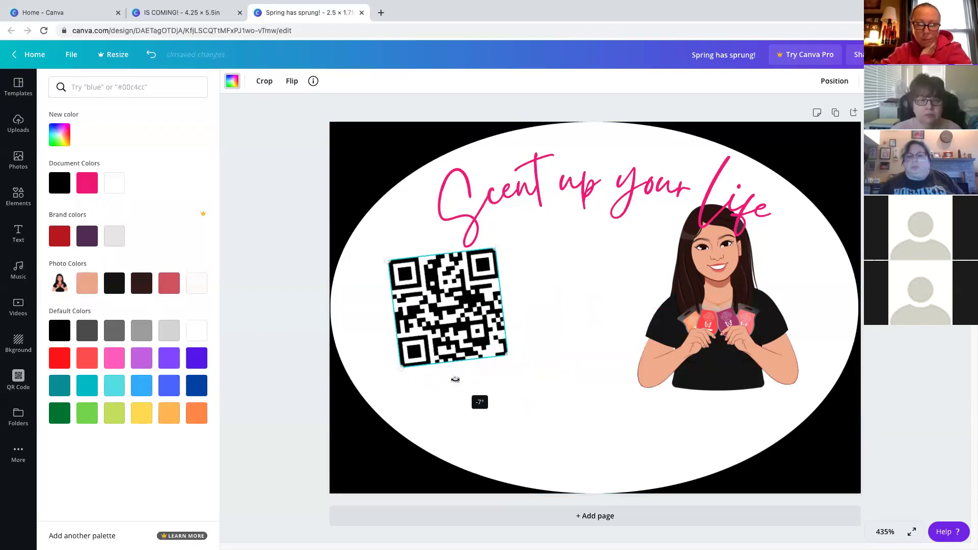
- Rotate the curved heading "Scent up your Life" to -7°
key(Tab)
click(530, 194)
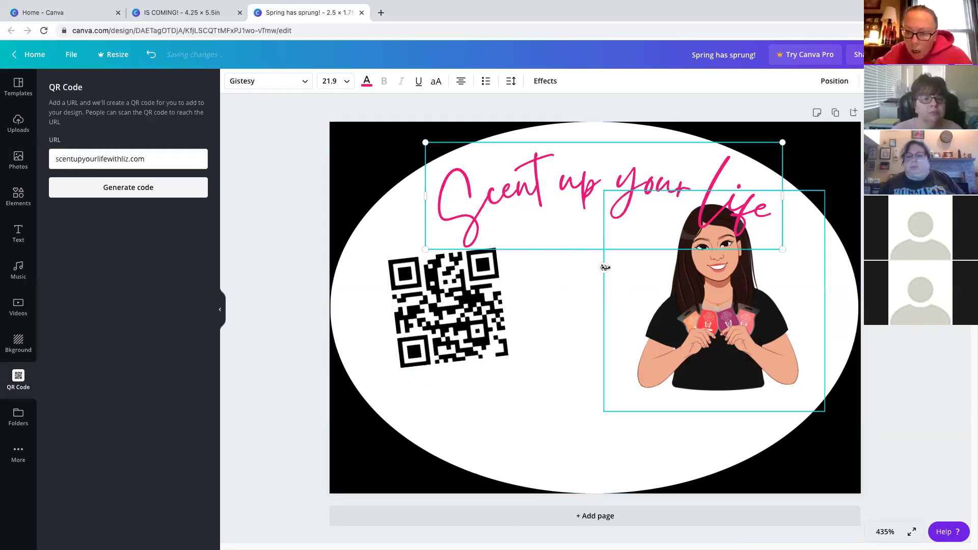
drag(601, 267, 620, 309)
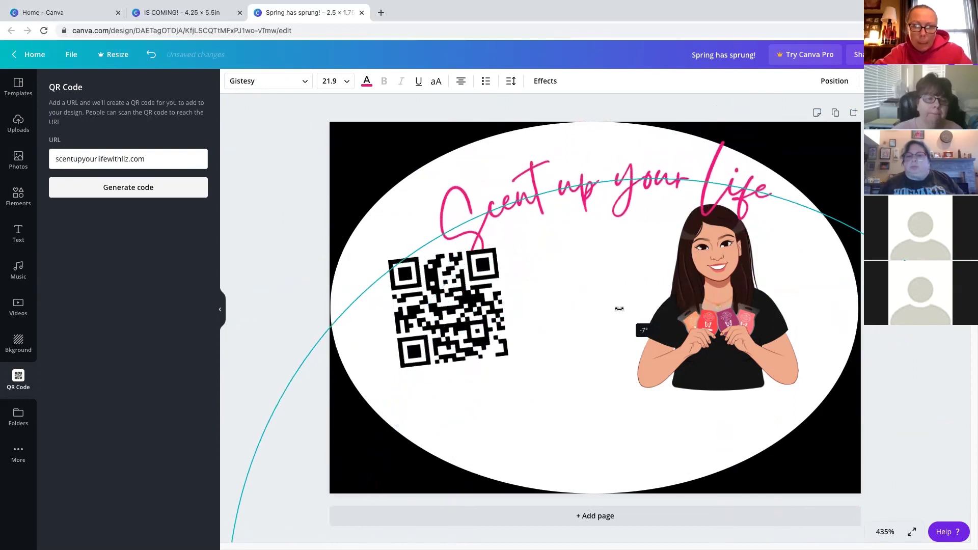
- Tilt the woman avatar clockwise and move the QR code lower beneath the heading
click(740, 405)
drag(686, 436, 673, 455)
drag(433, 363, 456, 415)
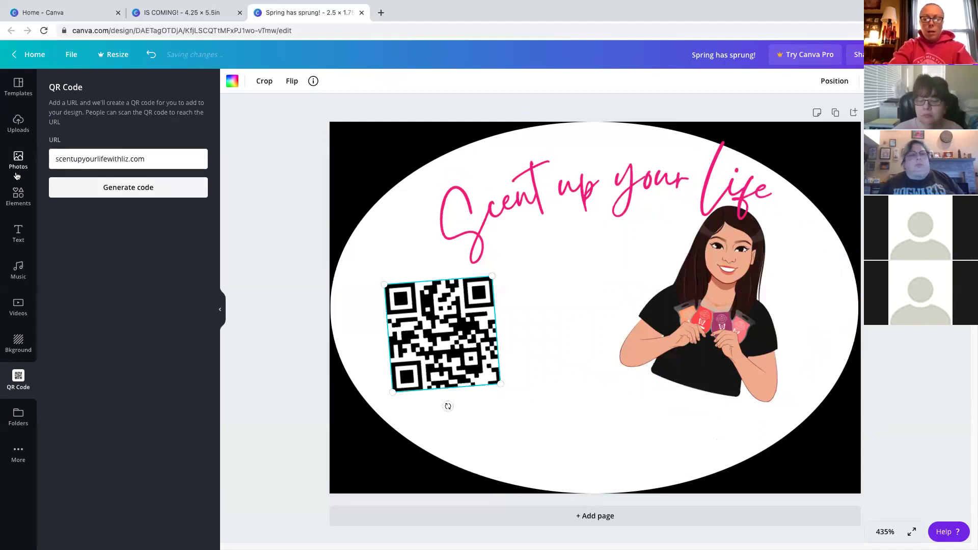
- Lower the woman avatar clear of the heading, and enlarge and tilt the QR code nearer the oval's centre
click(12, 341)
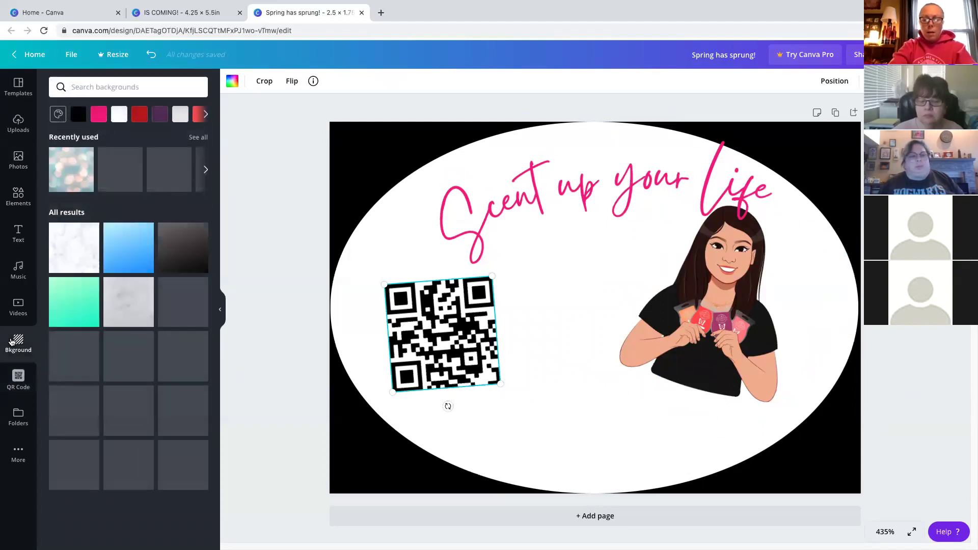
scroll(129, 306, down, 6)
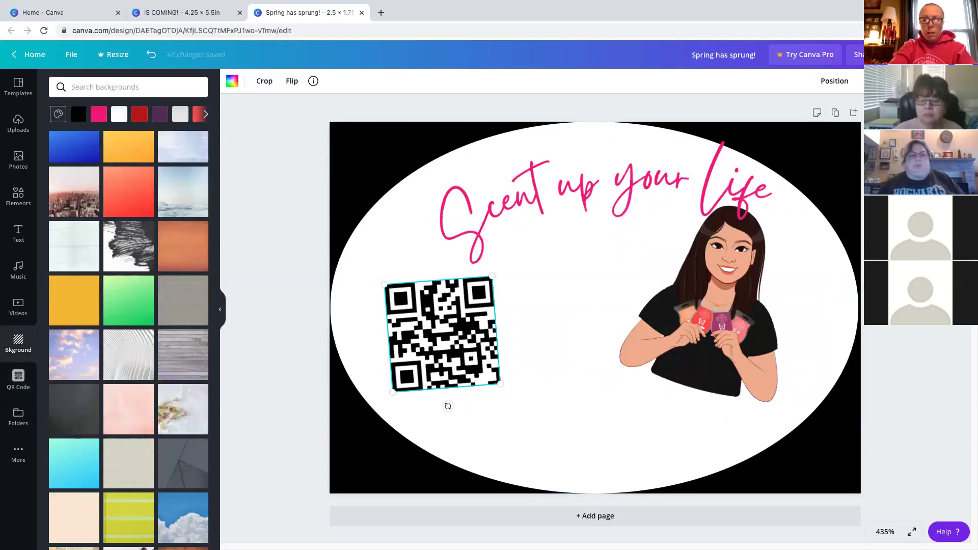
click(801, 246)
drag(677, 422, 673, 456)
drag(436, 347, 494, 351)
drag(518, 408, 522, 411)
- Browse the available backgrounds and view the details of the Heart-shaped Chocolates photo
click(366, 180)
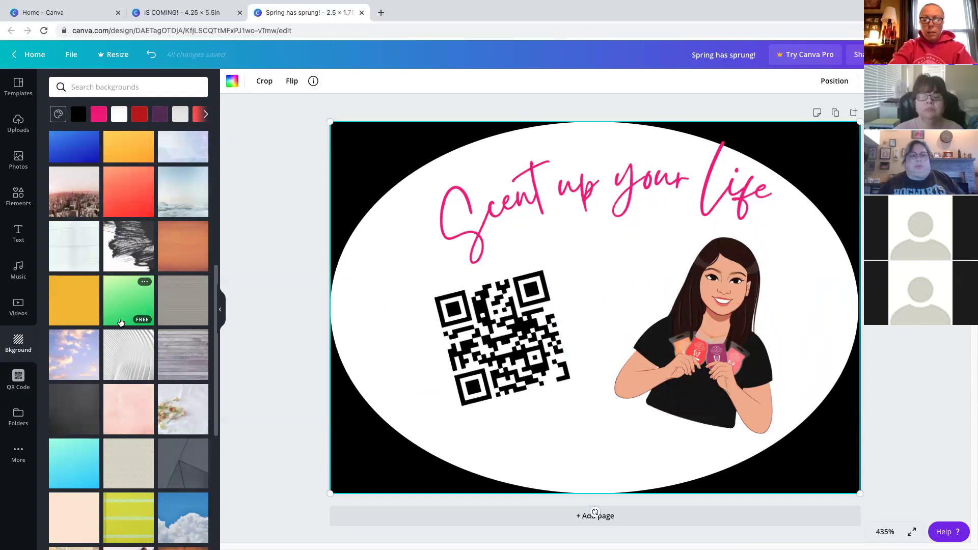
scroll(121, 323, down, 3)
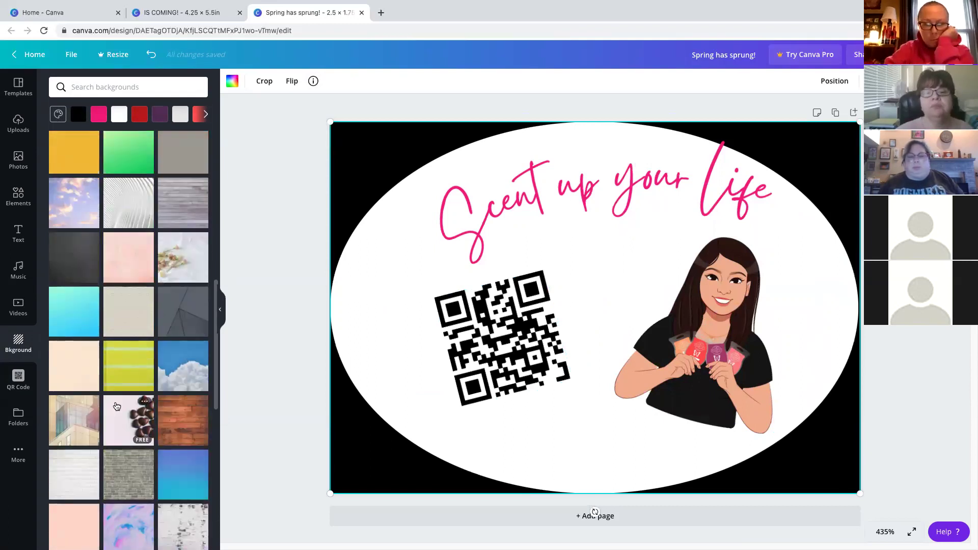
scroll(117, 406, down, 2)
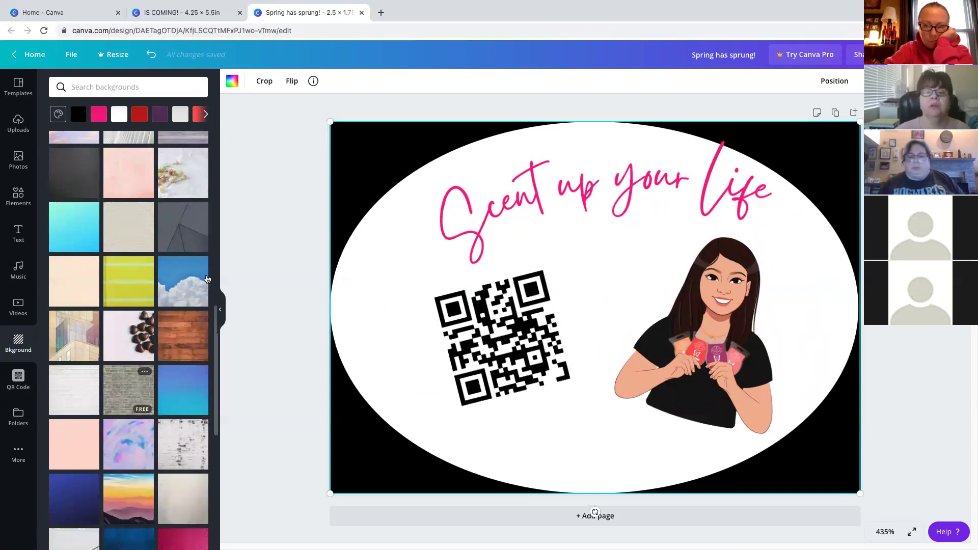
click(144, 318)
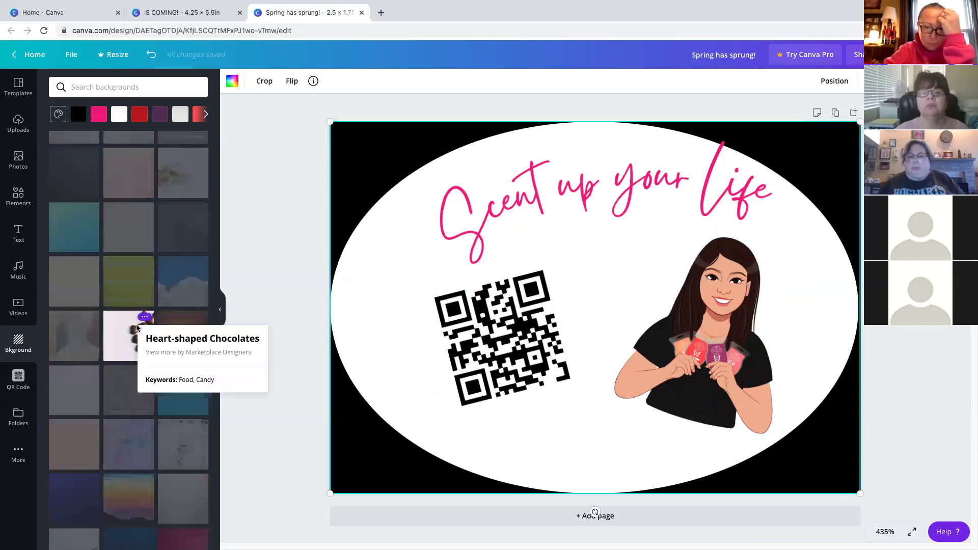
click(361, 178)
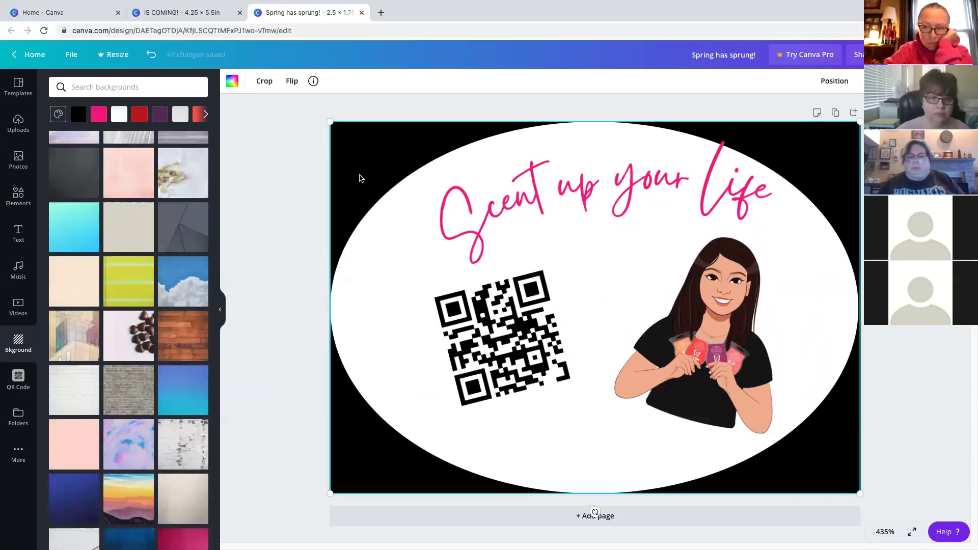
- Shift the white oval slightly down and left, and try the Heart-shaped Chocolates photo as the card background
click(232, 81)
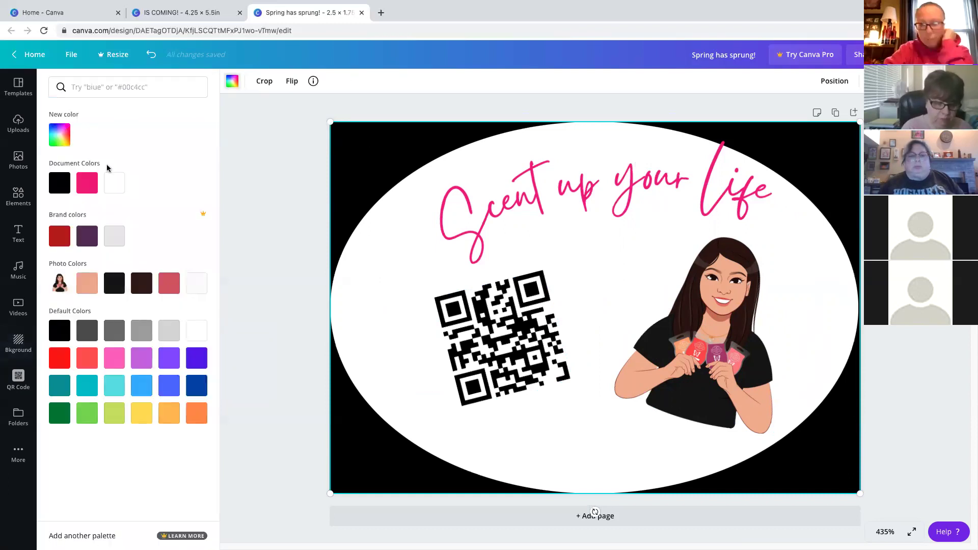
click(109, 189)
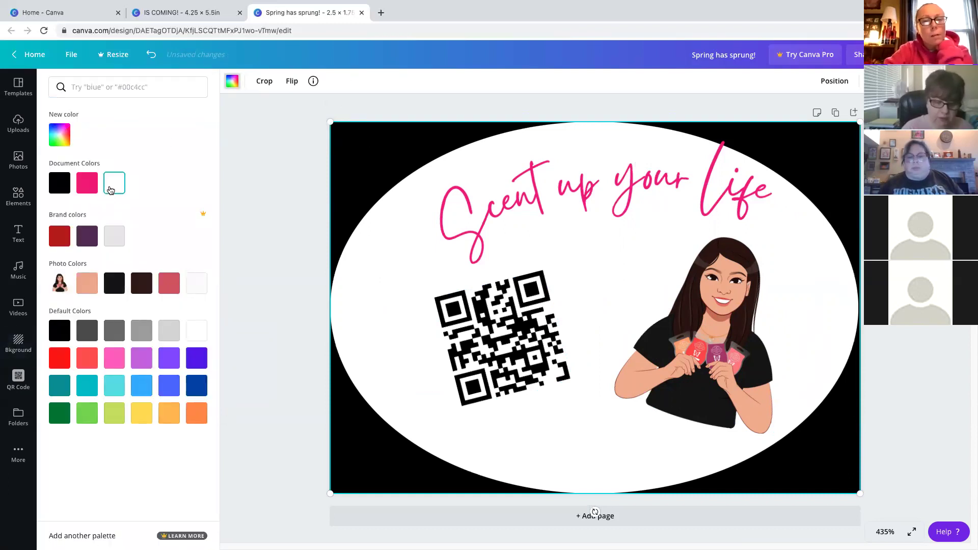
drag(367, 123, 357, 145)
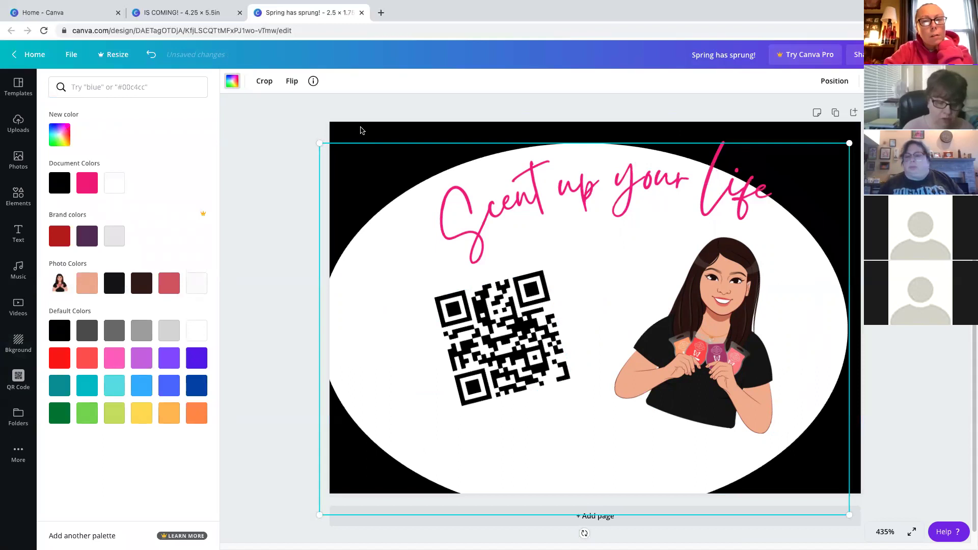
click(334, 131)
click(140, 334)
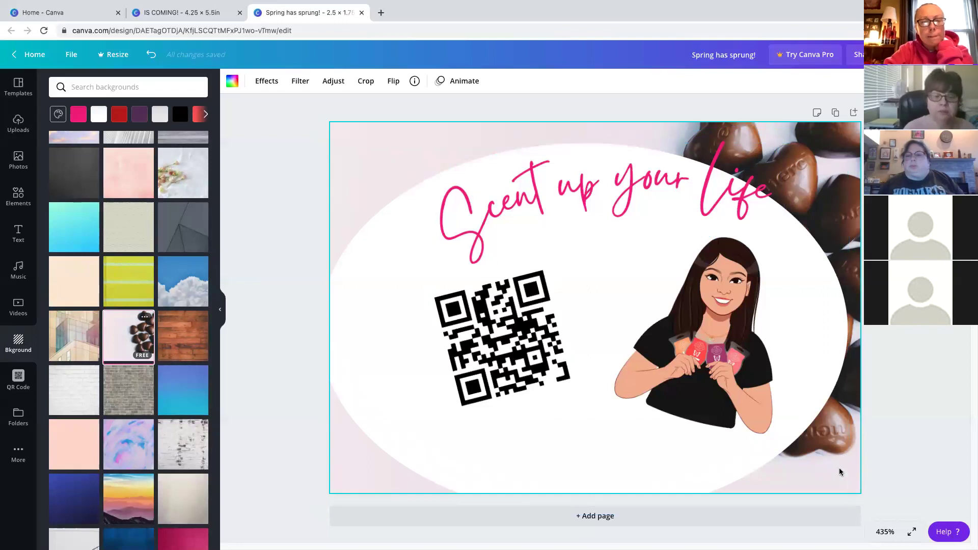
- Try the reddish-brown wood planks and the pale pink flowers photo as card backgrounds
scroll(168, 286, down, 2)
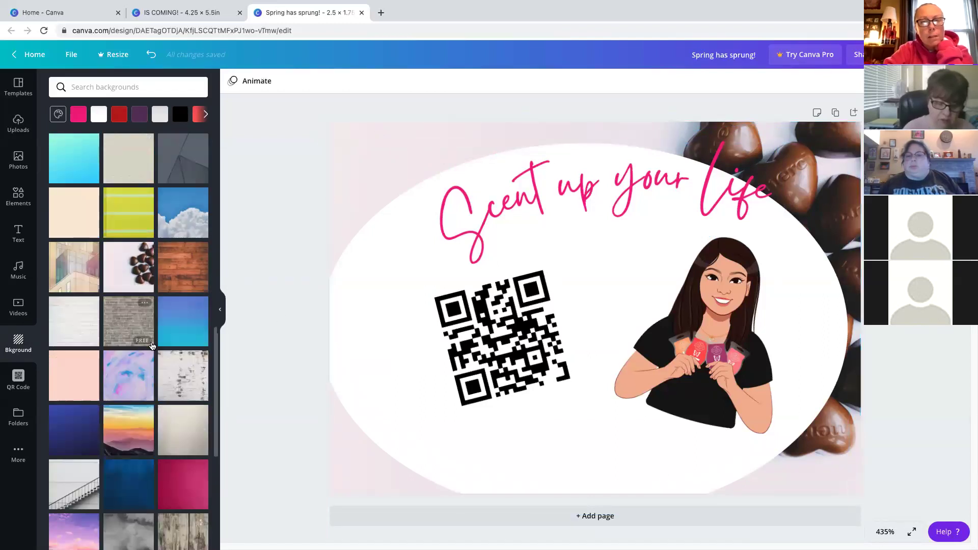
click(169, 278)
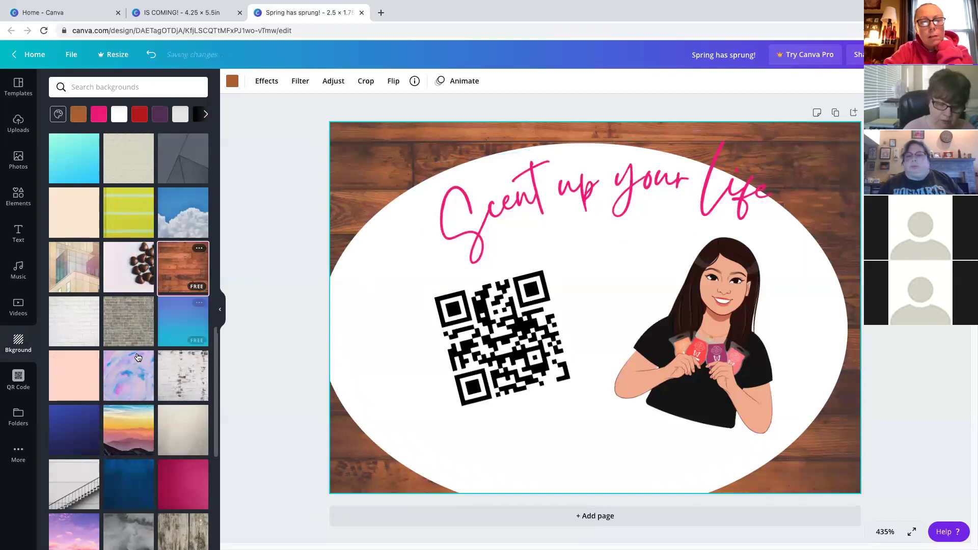
scroll(184, 255, down, 3)
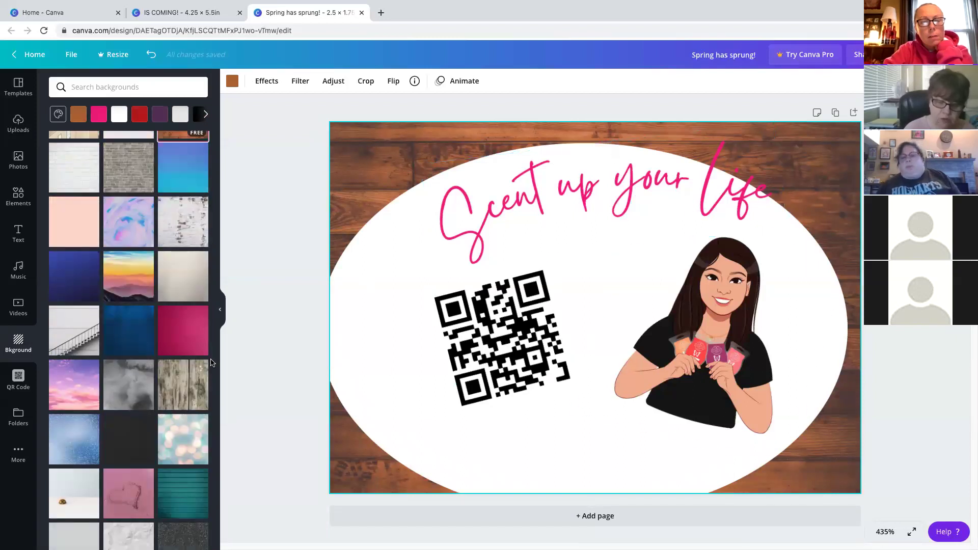
scroll(167, 403, down, 5)
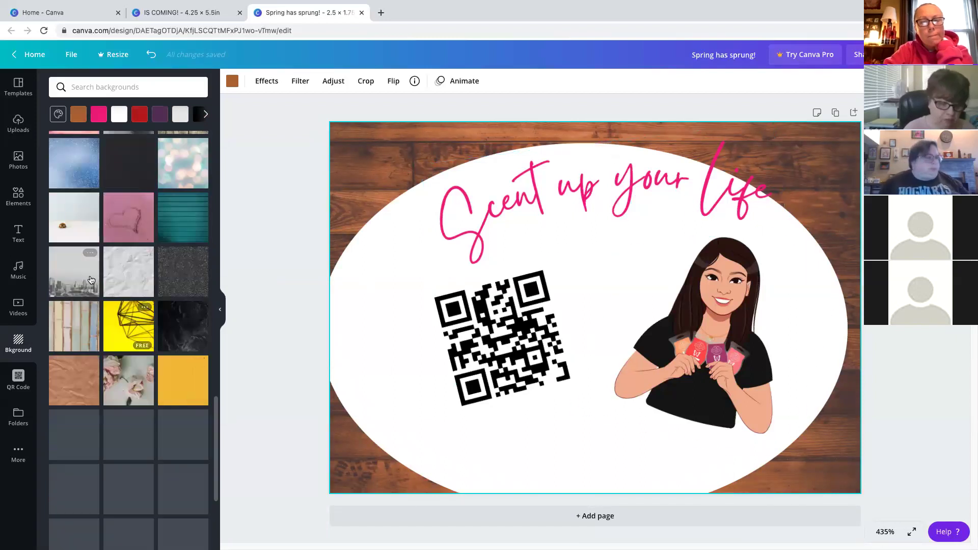
scroll(163, 367, down, 1)
click(150, 310)
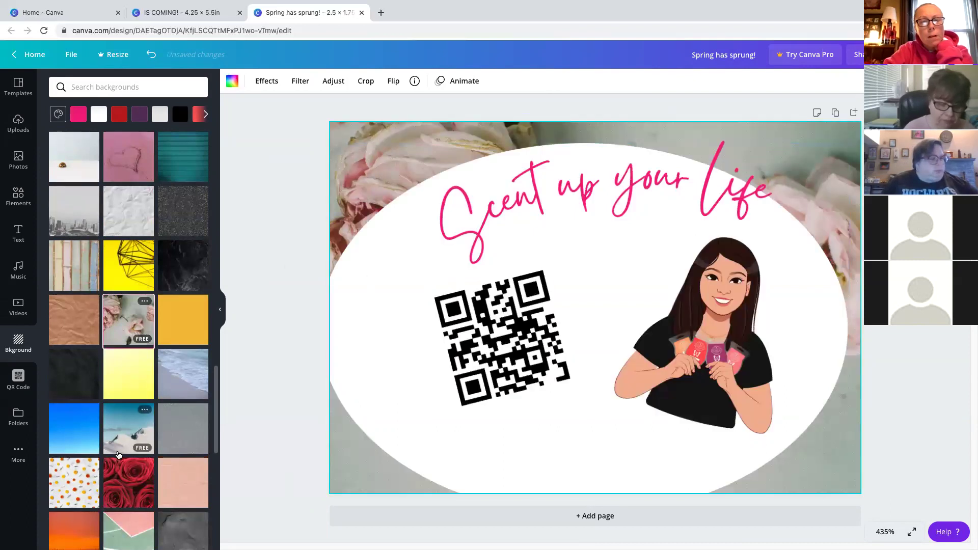
- Move the white oval well down the card and try the citrus slices photo as the background
drag(398, 235, 378, 383)
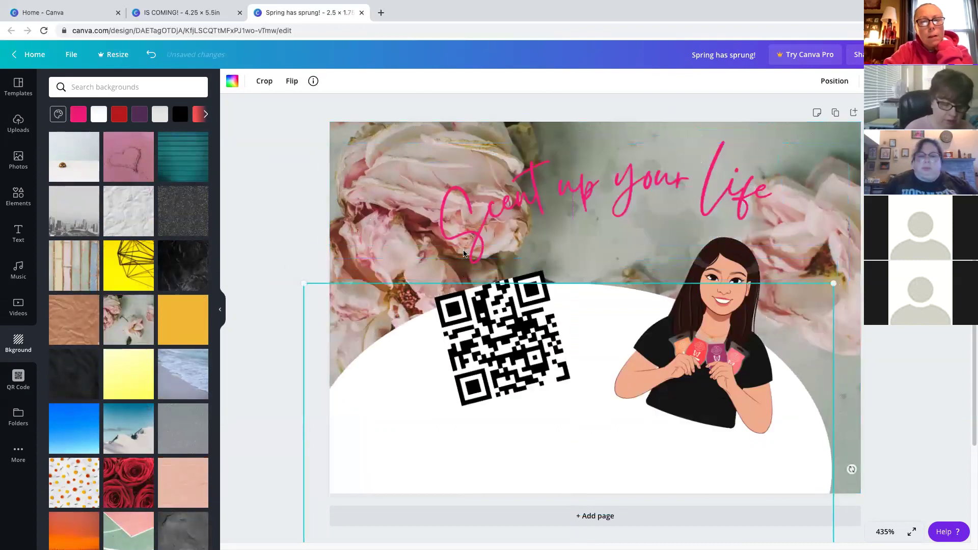
scroll(110, 195, down, 5)
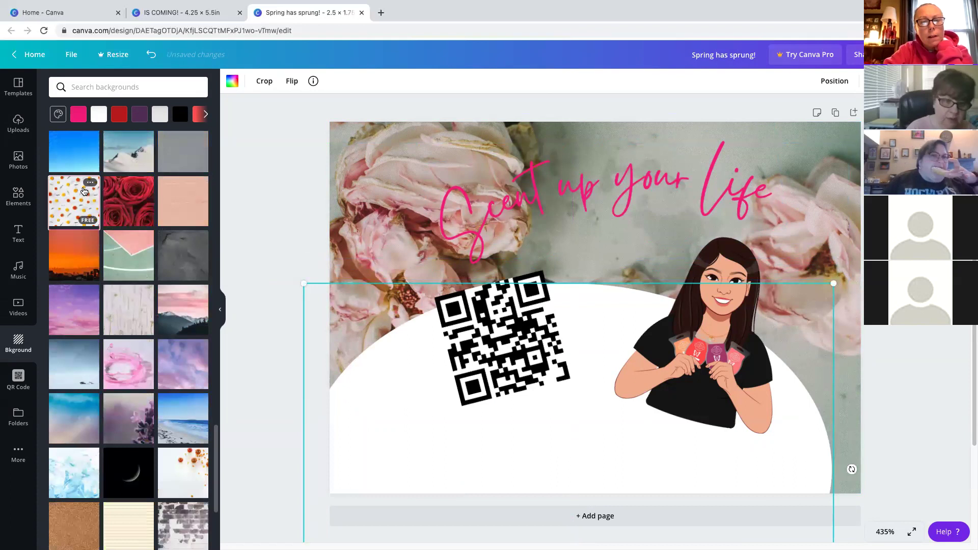
click(84, 192)
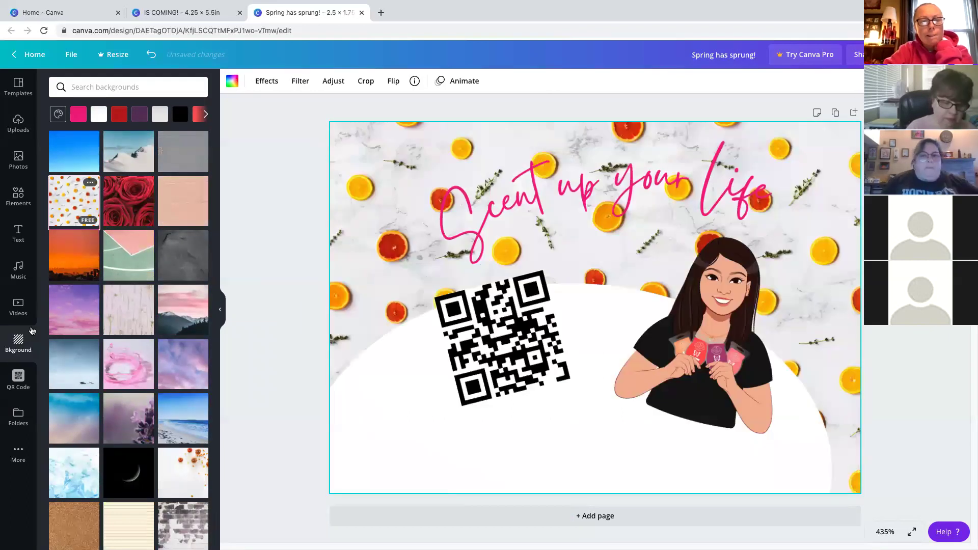
drag(416, 129, 458, 182)
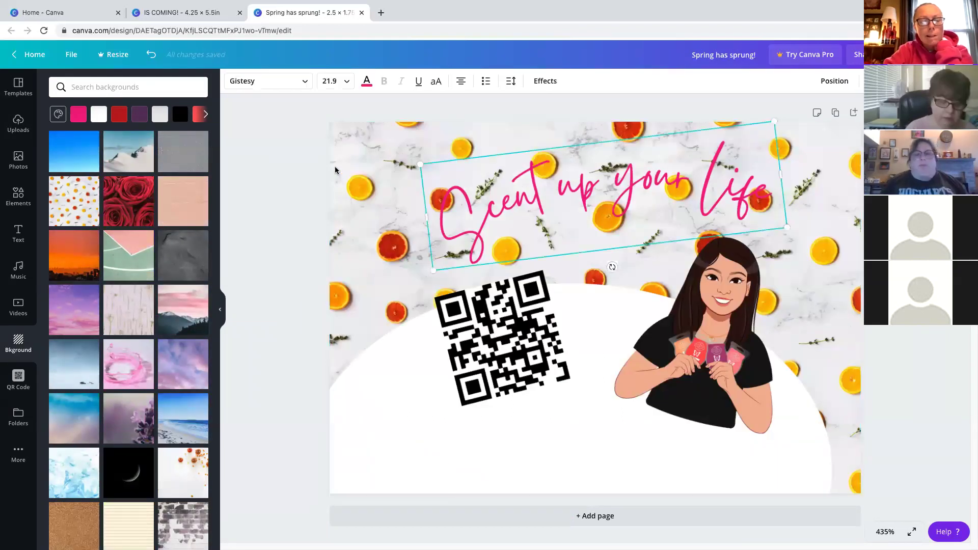
click(344, 164)
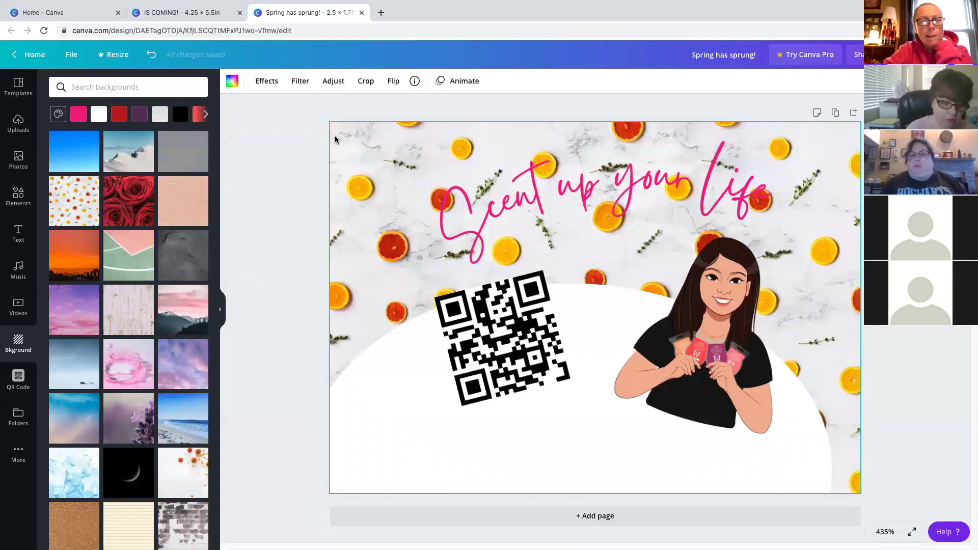
drag(358, 128, 379, 153)
click(357, 147)
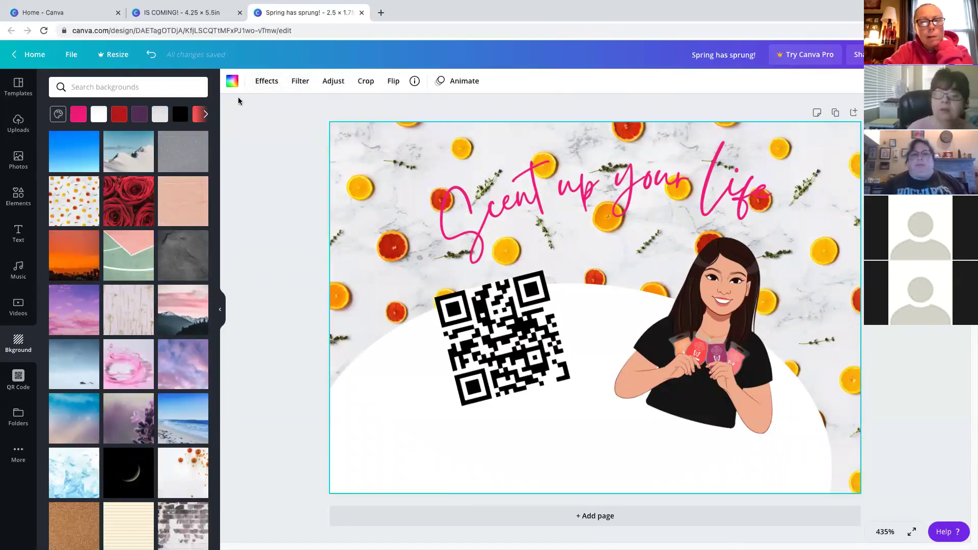
click(233, 82)
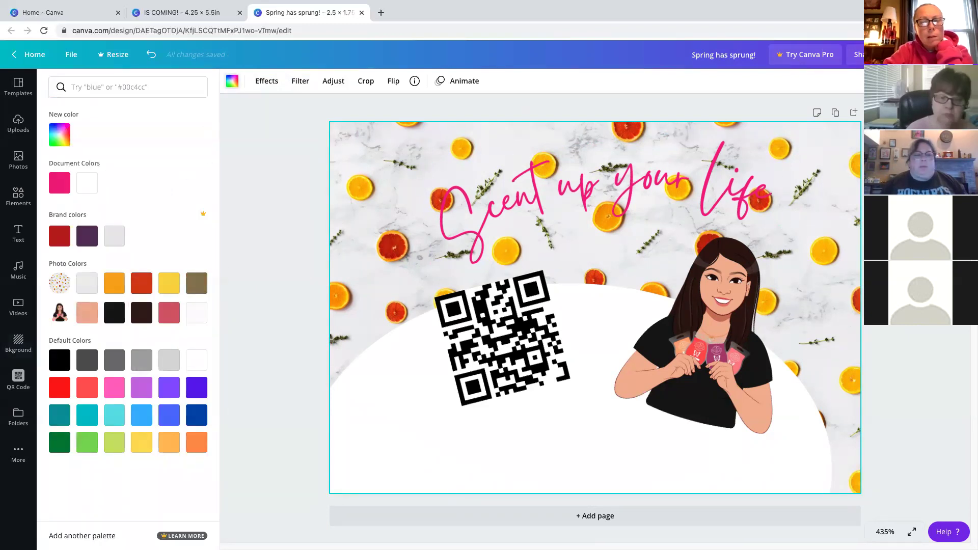
click(19, 342)
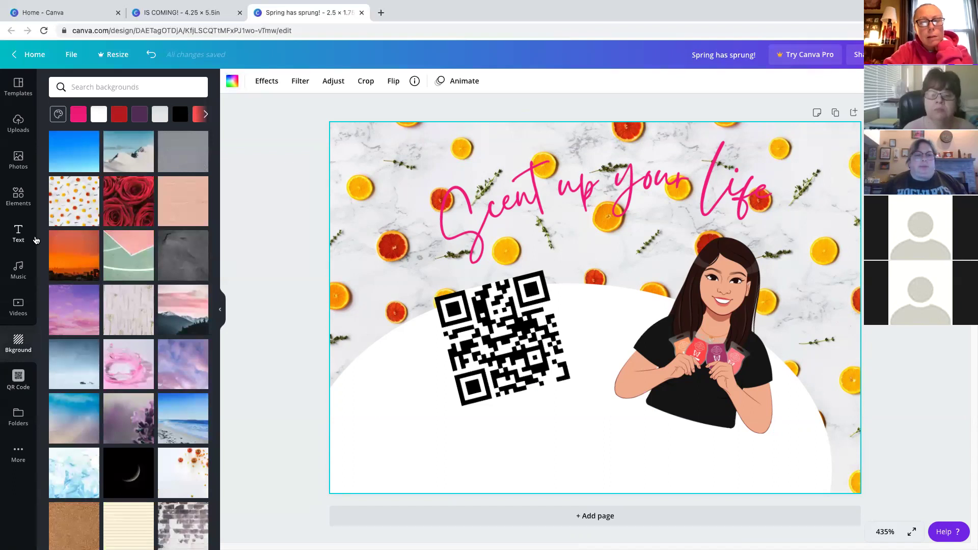
- Move the woman avatar down near the card's lower edge and replace the citrus background with plain white
drag(681, 379, 657, 441)
click(572, 429)
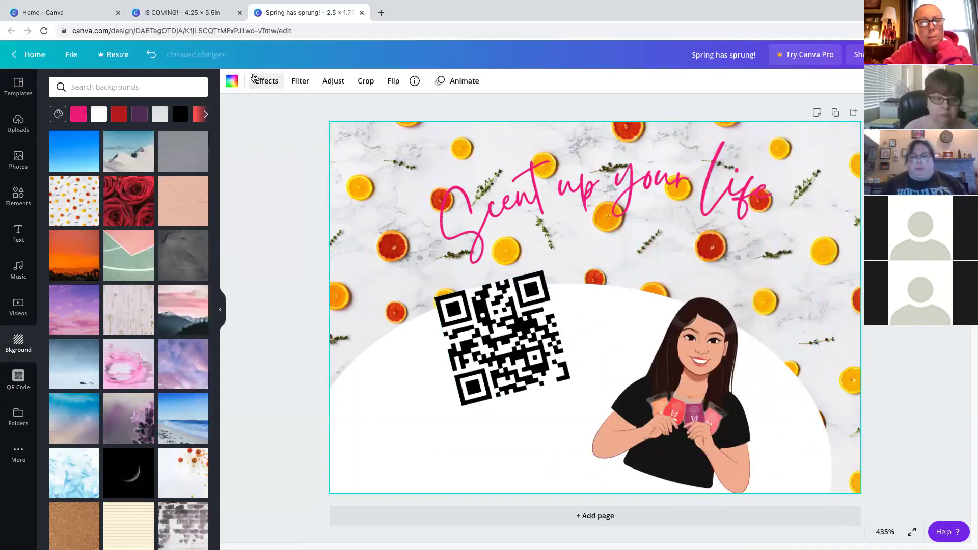
click(233, 82)
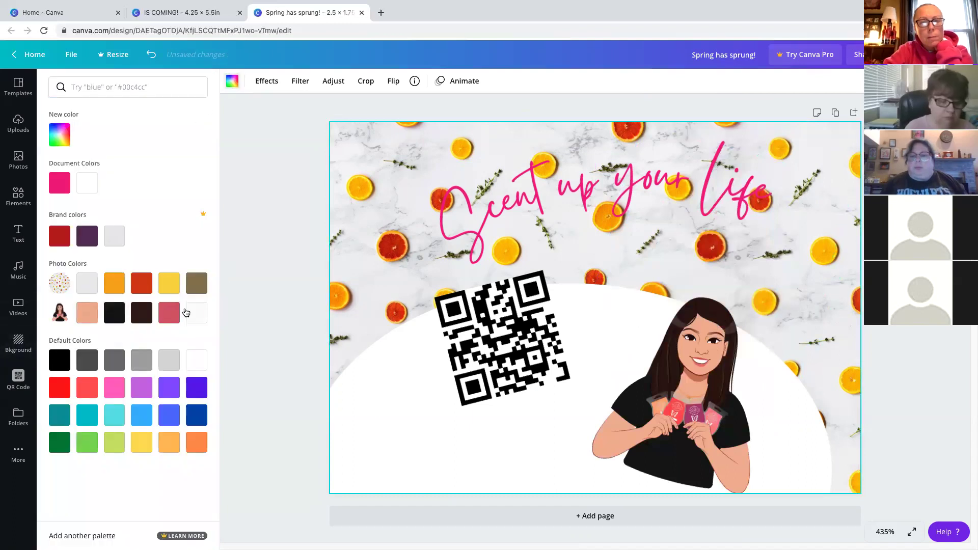
click(87, 183)
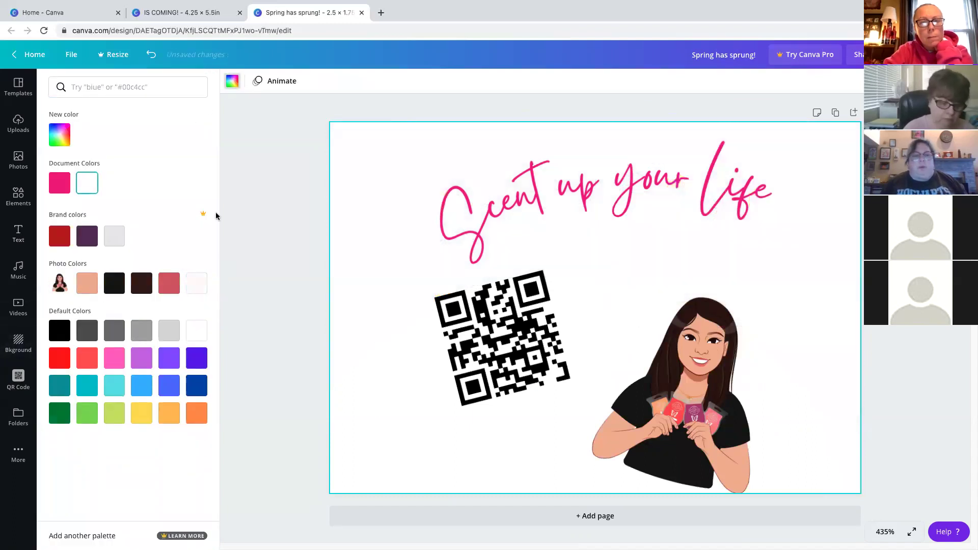
- Move the oval back up over the whole card and recolour it near-black from the avatar's photo colours
click(512, 432)
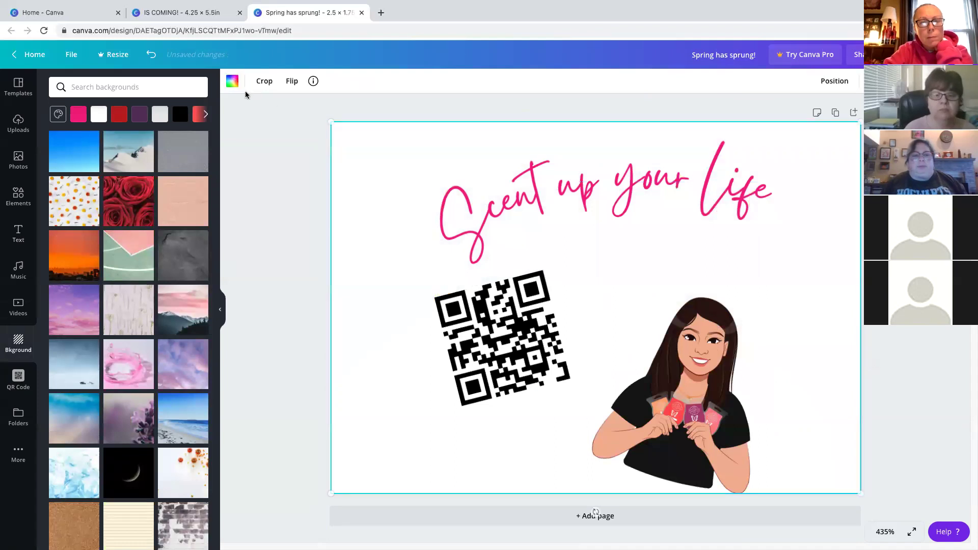
click(233, 81)
click(114, 289)
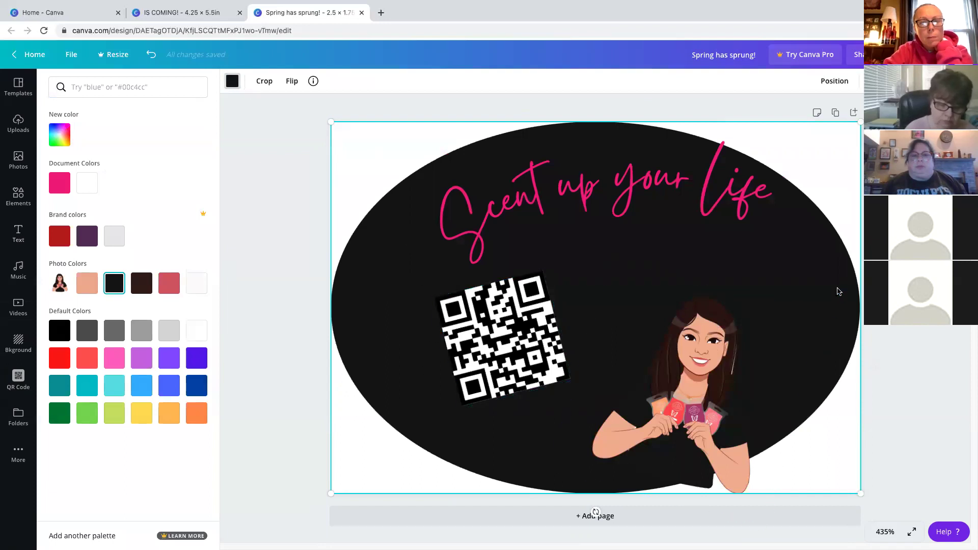
- Align the oval to the middle and center of the page
drag(836, 284, 840, 284)
click(840, 85)
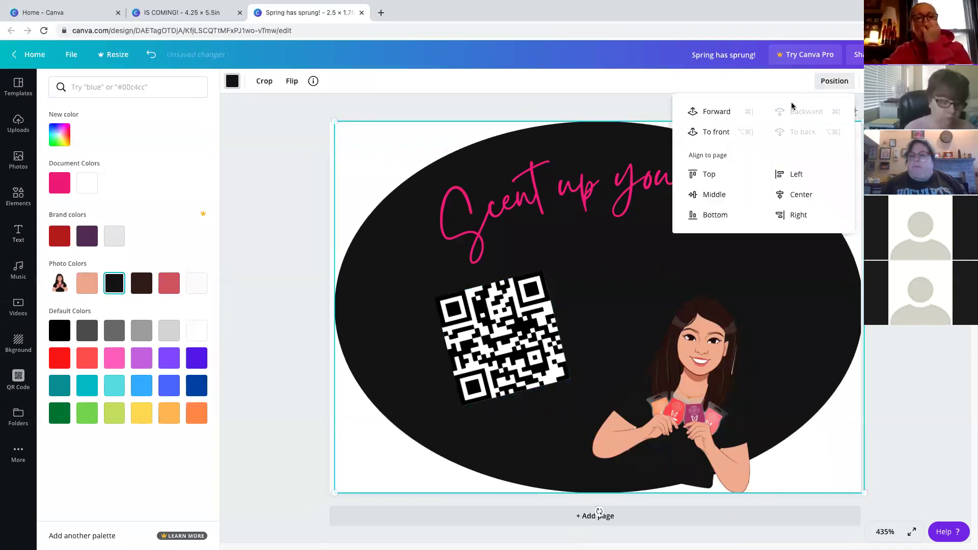
click(698, 200)
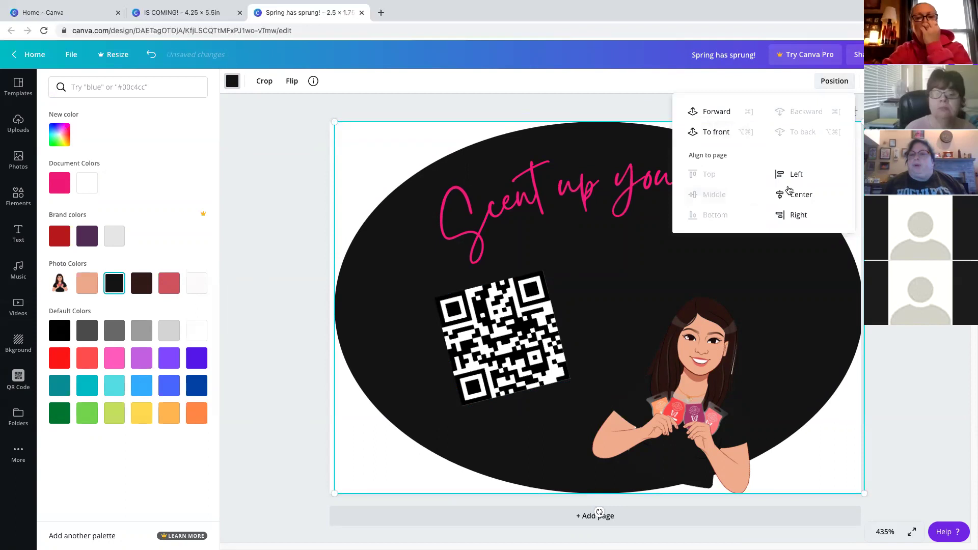
click(802, 194)
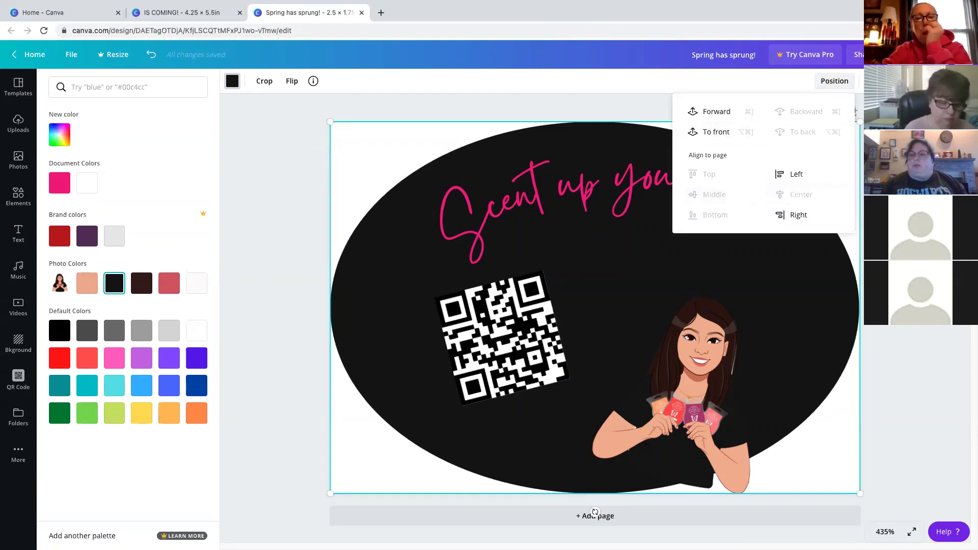
- Rotate the curved heading "Scent up your Life" to 0° and move the woman avatar up just beneath it
click(607, 186)
mouse_move(607, 266)
mouse_down()
mouse_move(579, 271)
mouse_move(591, 270)
mouse_up()
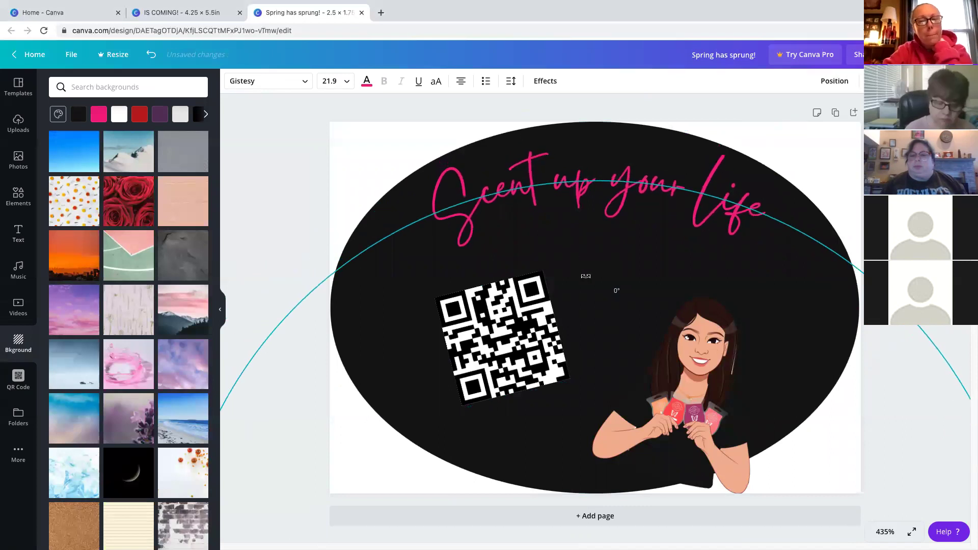
drag(692, 392, 679, 321)
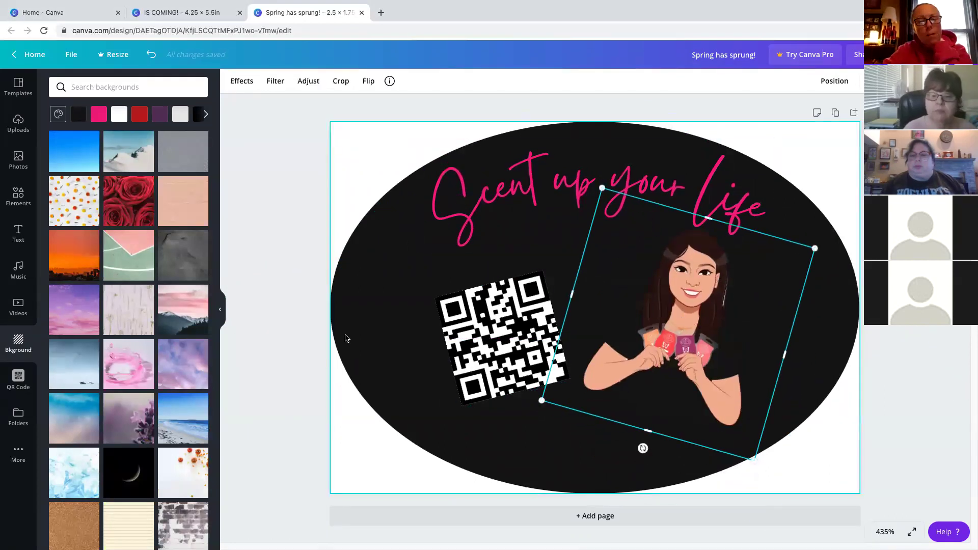
- Recolour the near-black oval white
click(345, 338)
click(232, 81)
click(114, 183)
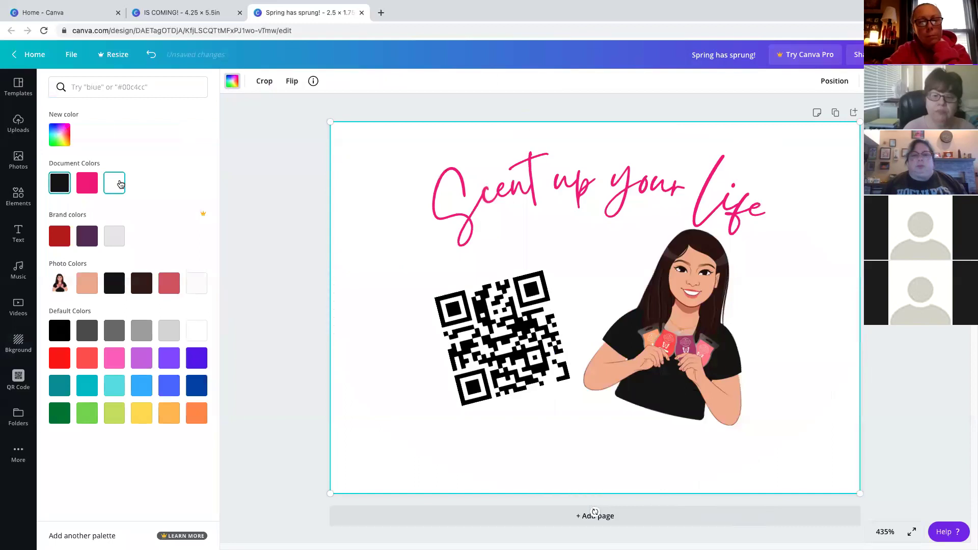
click(18, 343)
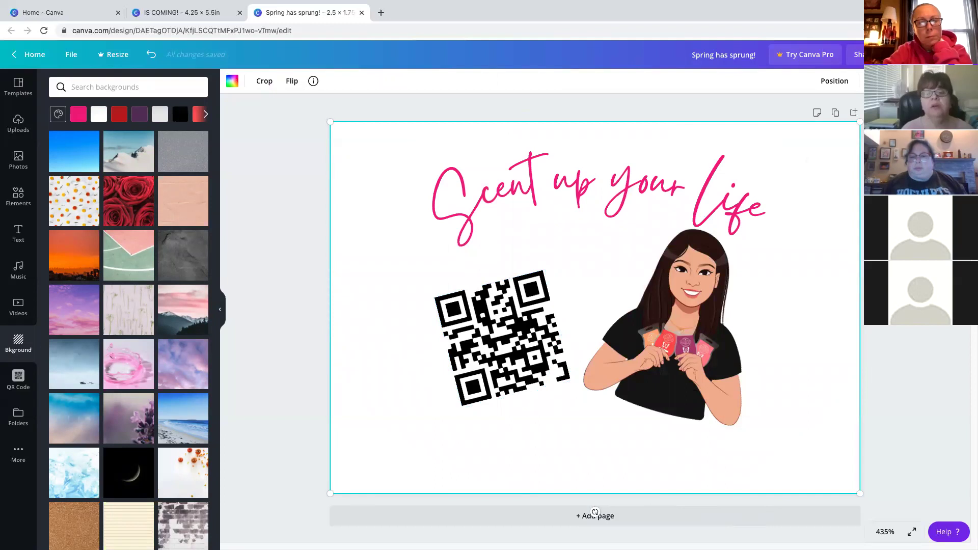
- Download the Scent up your Life card as a PNG
click(935, 54)
click(884, 125)
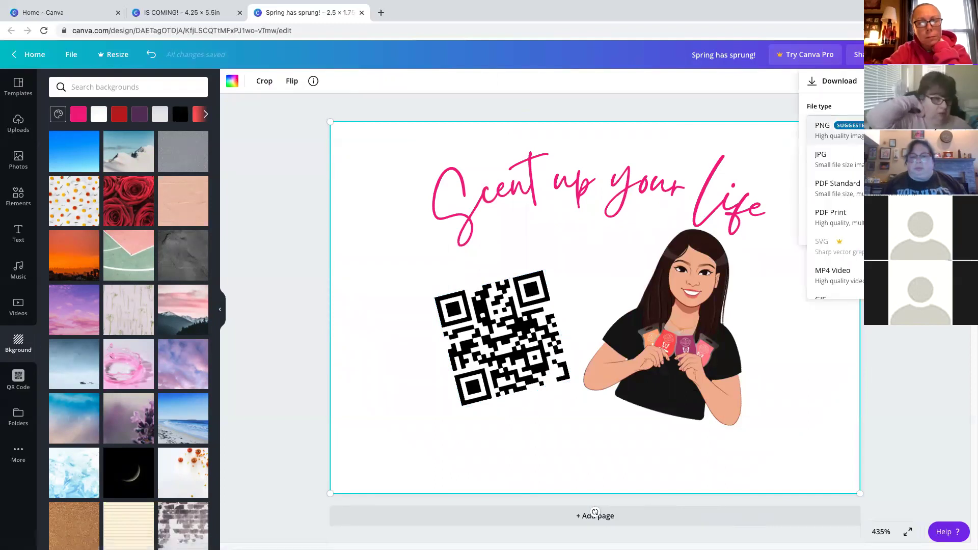
click(841, 131)
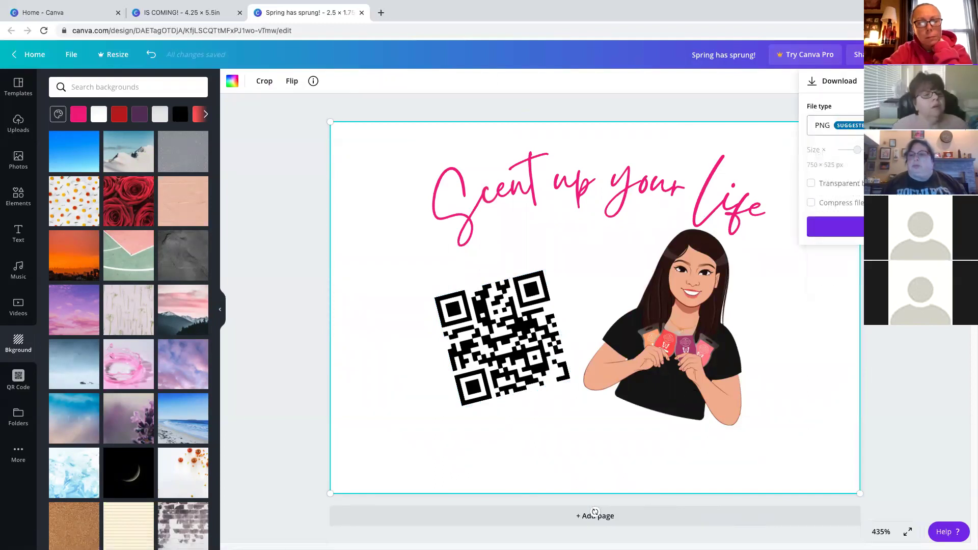
click(861, 229)
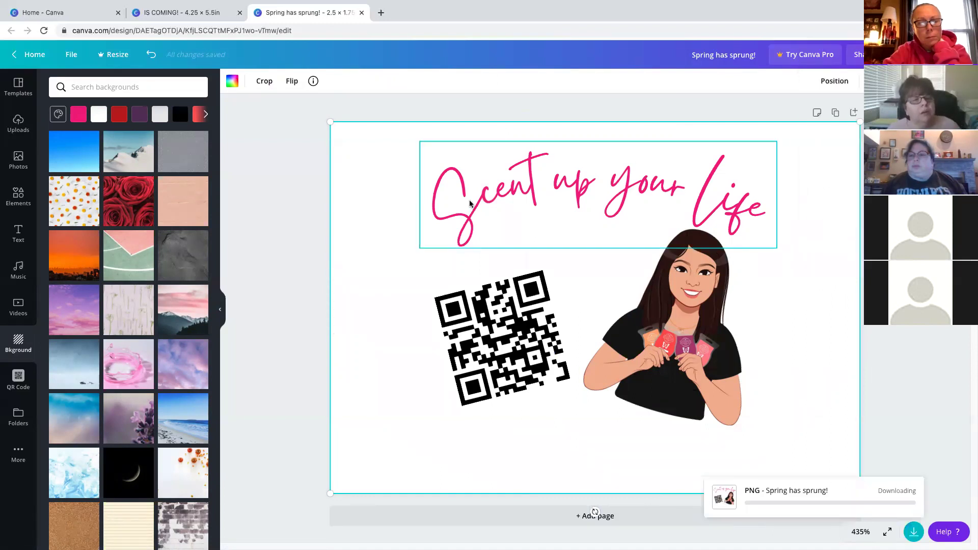
- Open onlinelabels.com in a new browser tab and launch its Maestro Label Designer
click(381, 12)
text(oin)
key(BackSpace)
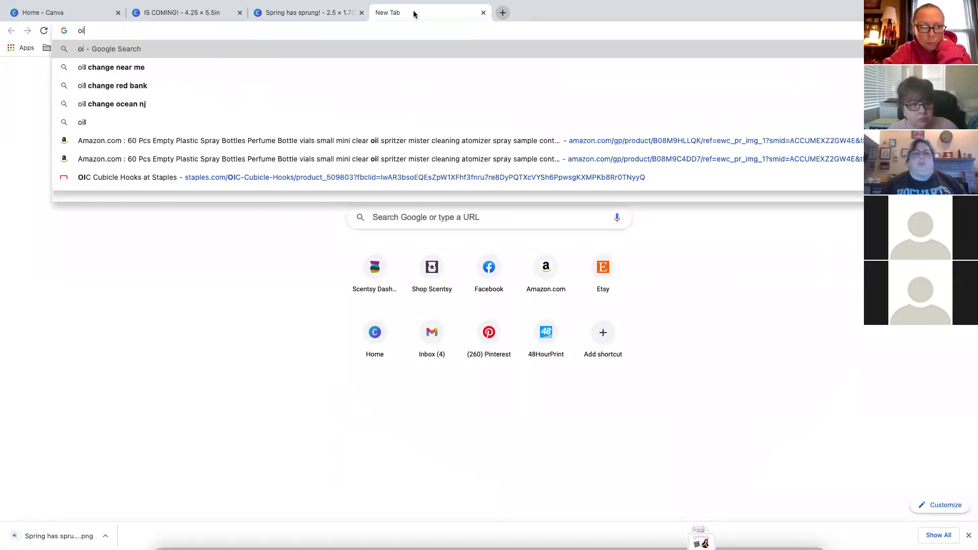
key(BackSpace)
text(n)
key(Return)
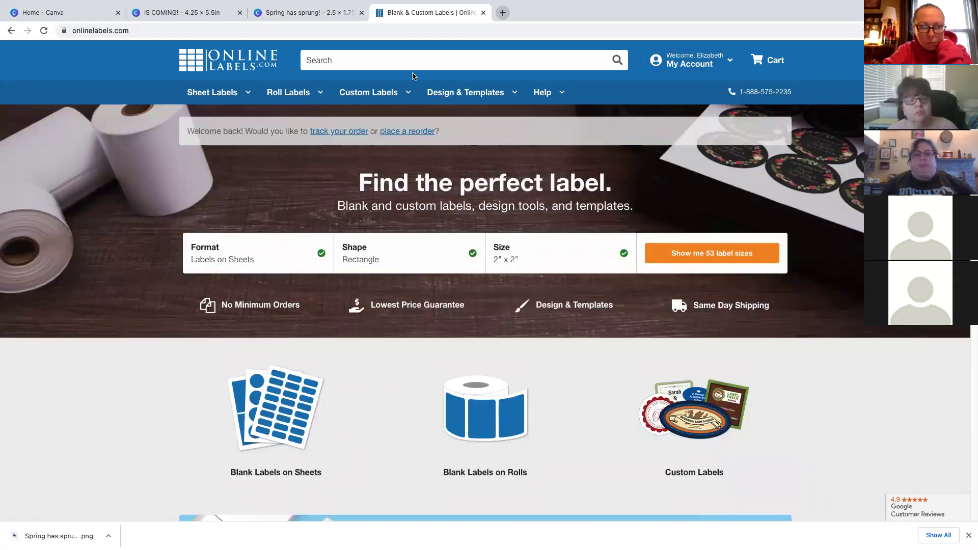
mouse_move(426, 95)
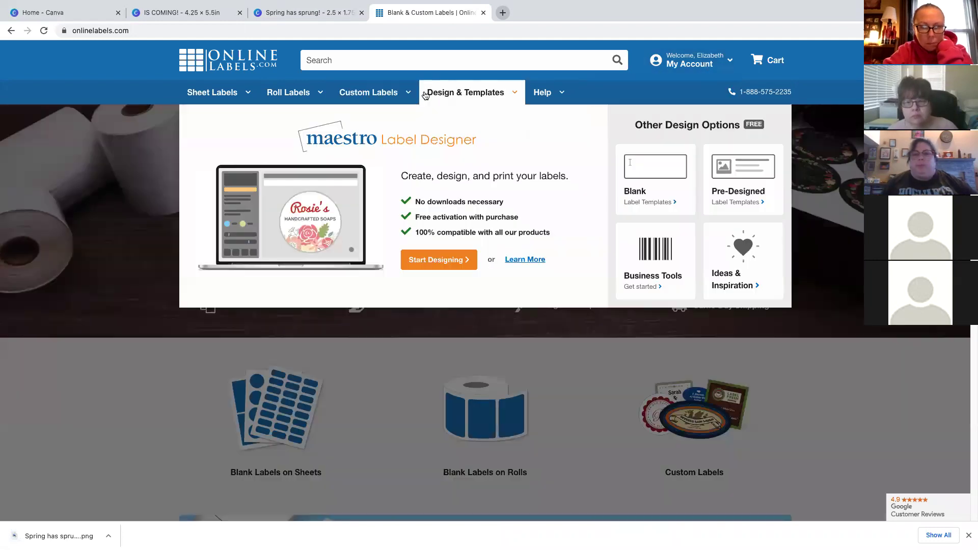
click(442, 260)
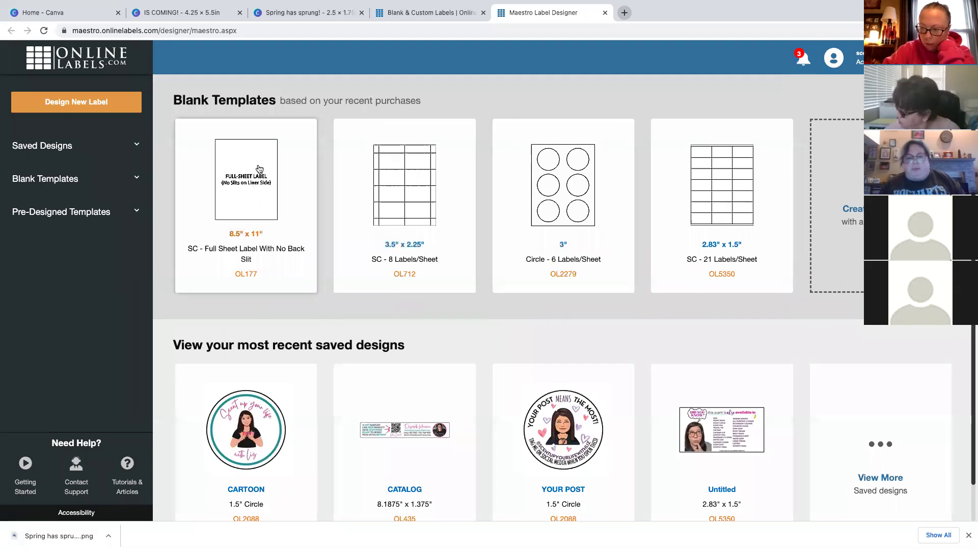
- Find the blank template ol885wx and start a new design from it in Standard Design Mode
scroll(502, 351, down, 1)
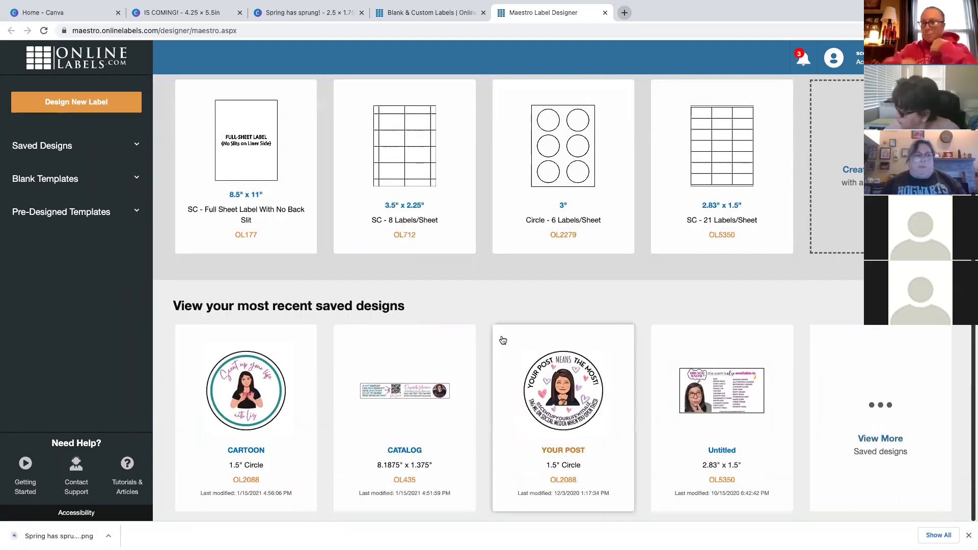
scroll(379, 357, up, 1)
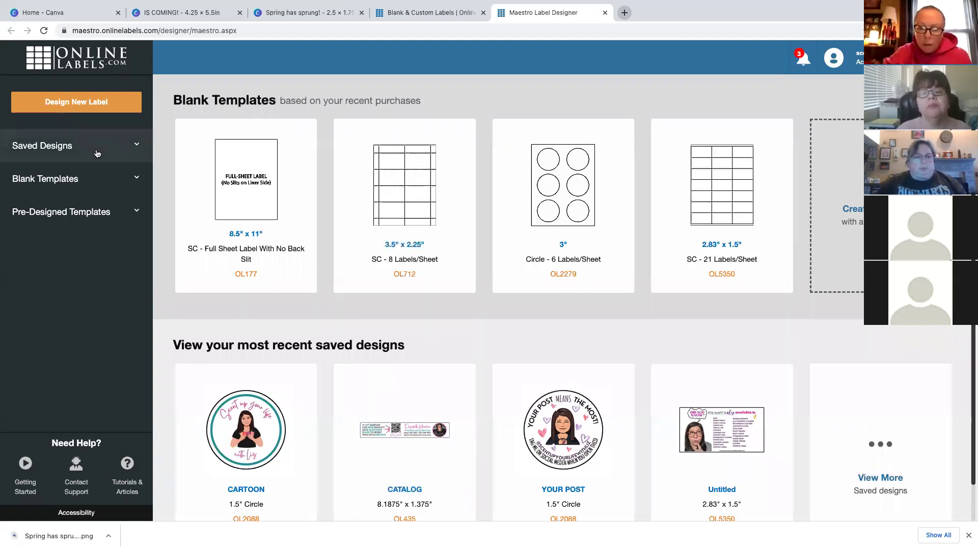
click(88, 103)
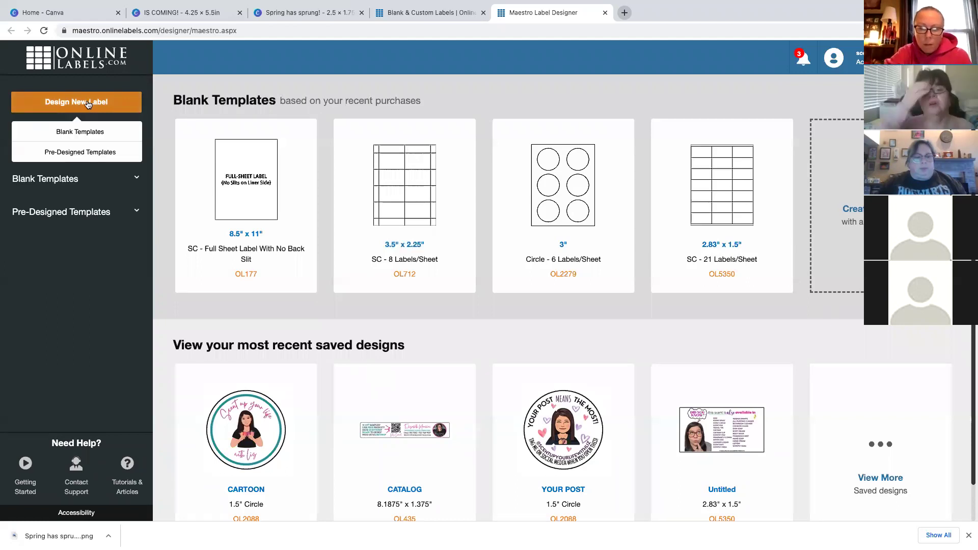
click(72, 138)
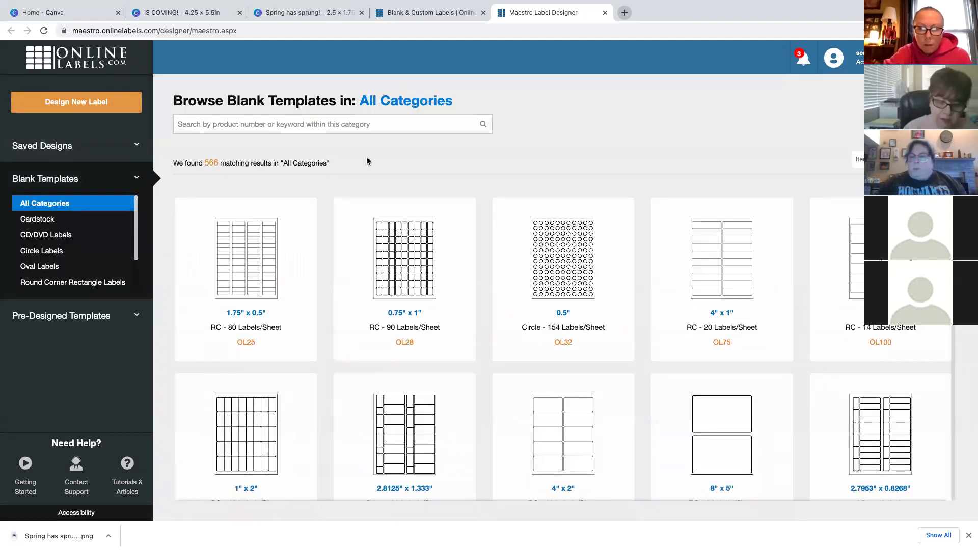
click(363, 122)
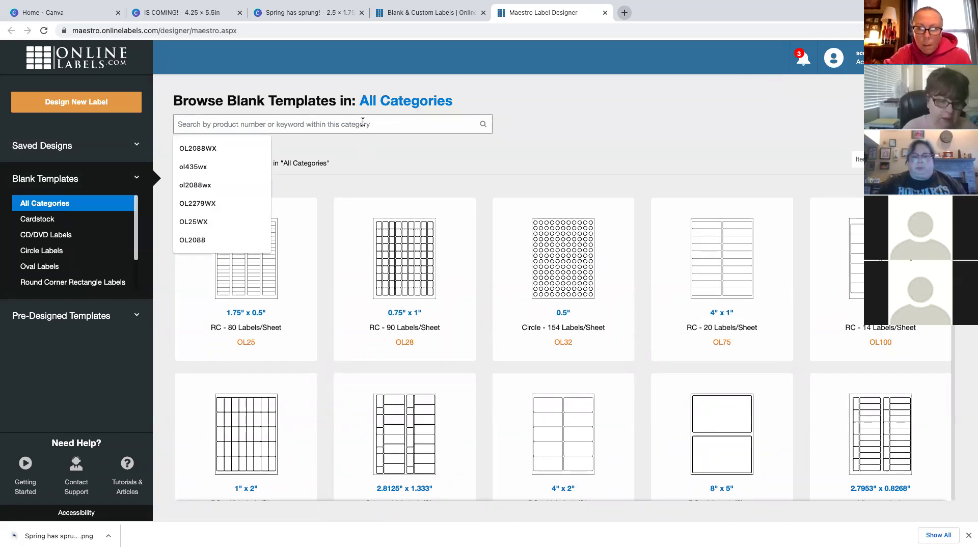
text(ol)
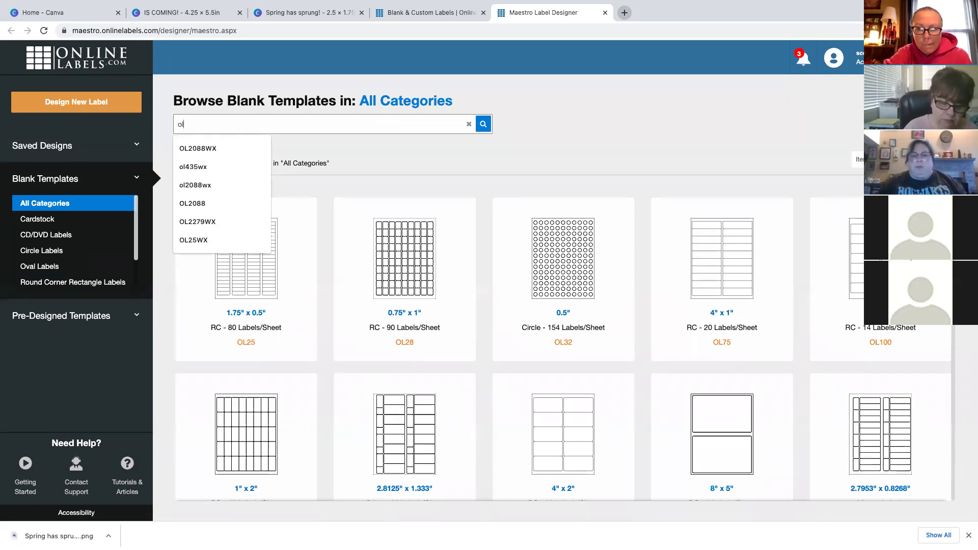
text(88)
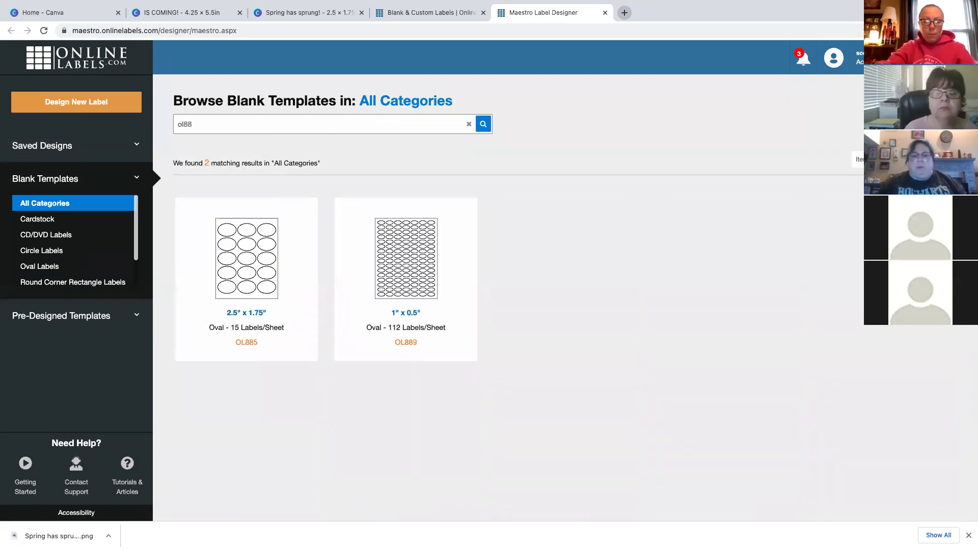
text(5wx)
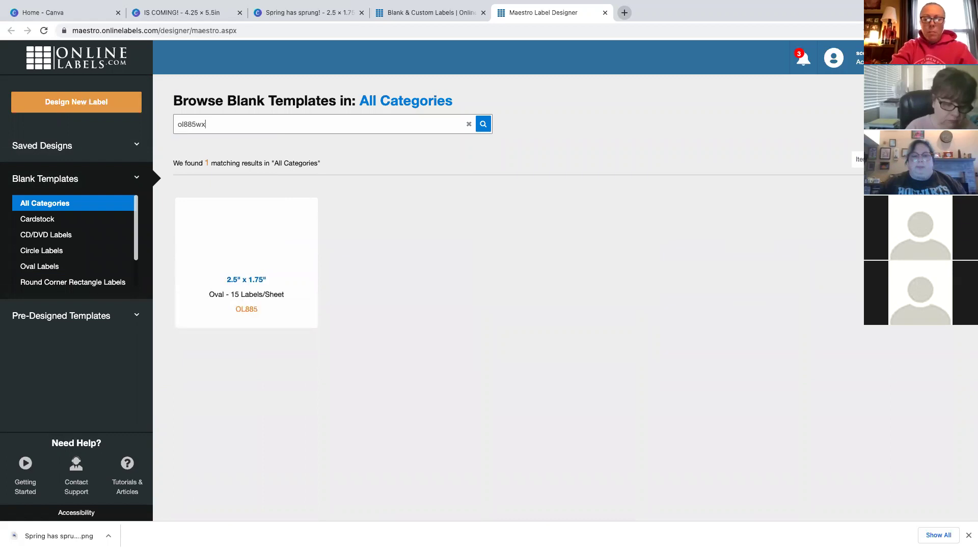
click(249, 244)
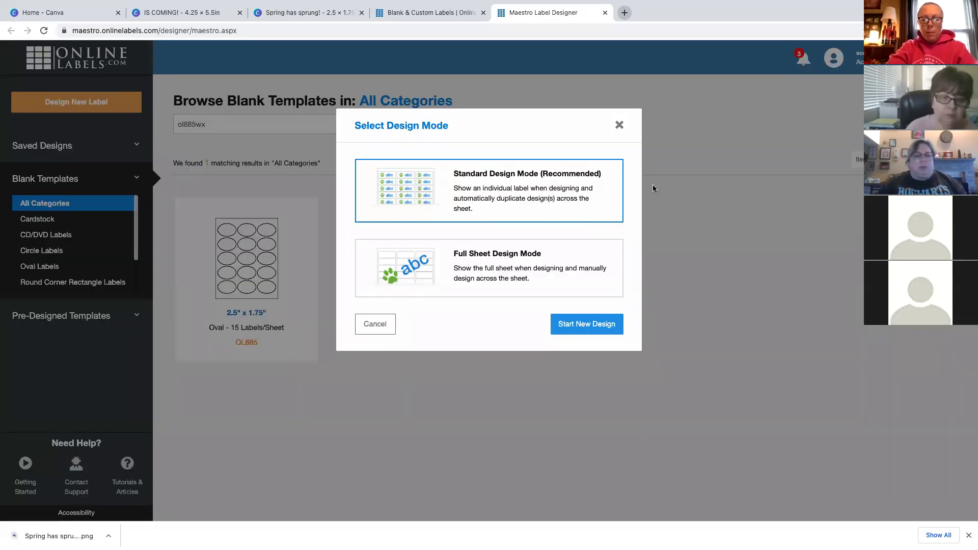
click(576, 322)
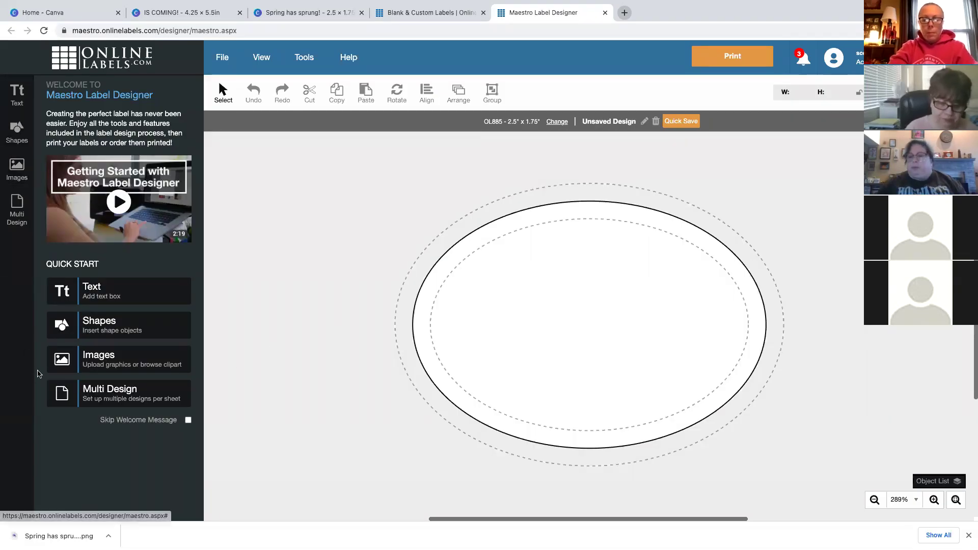
- Upload "Spring has sprung!.png" from the Downloads folder to the label designer's images
click(70, 361)
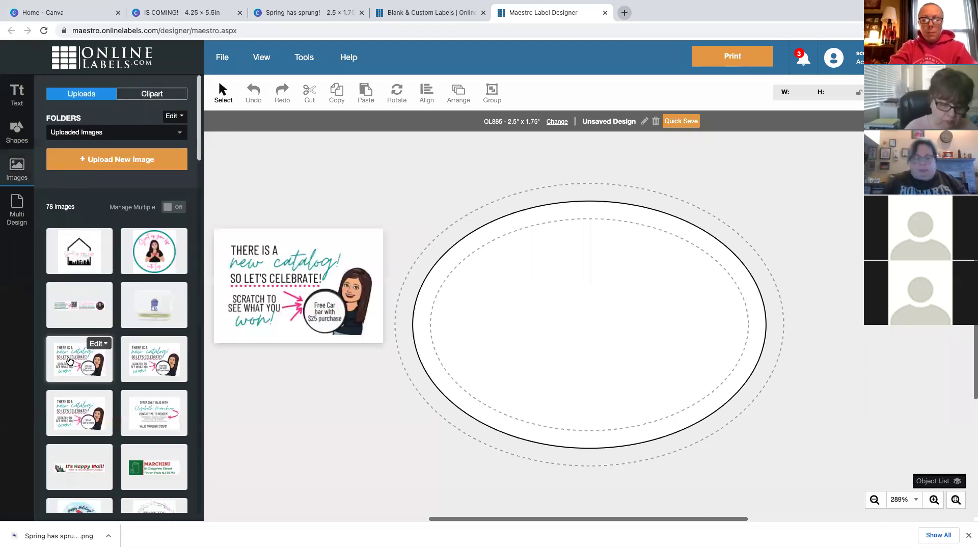
click(115, 162)
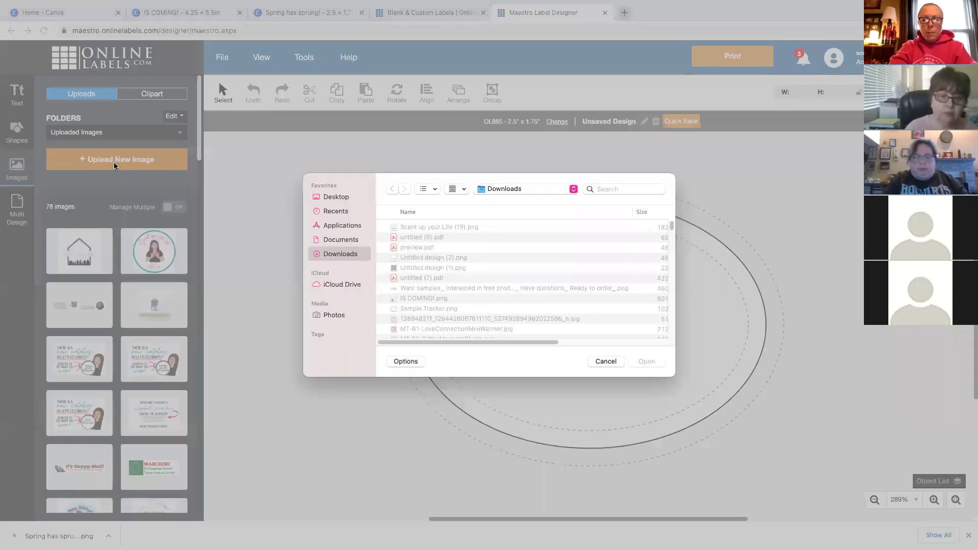
click(456, 228)
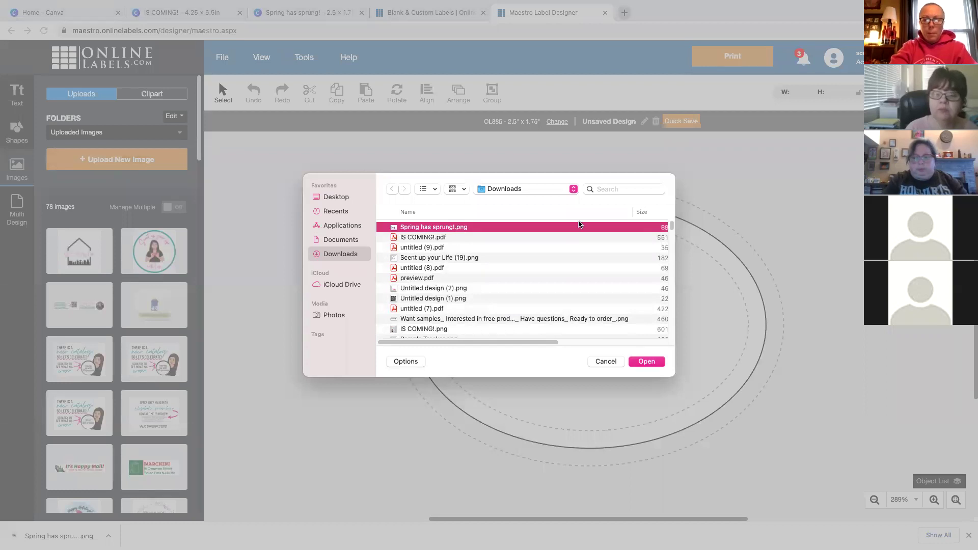
click(647, 361)
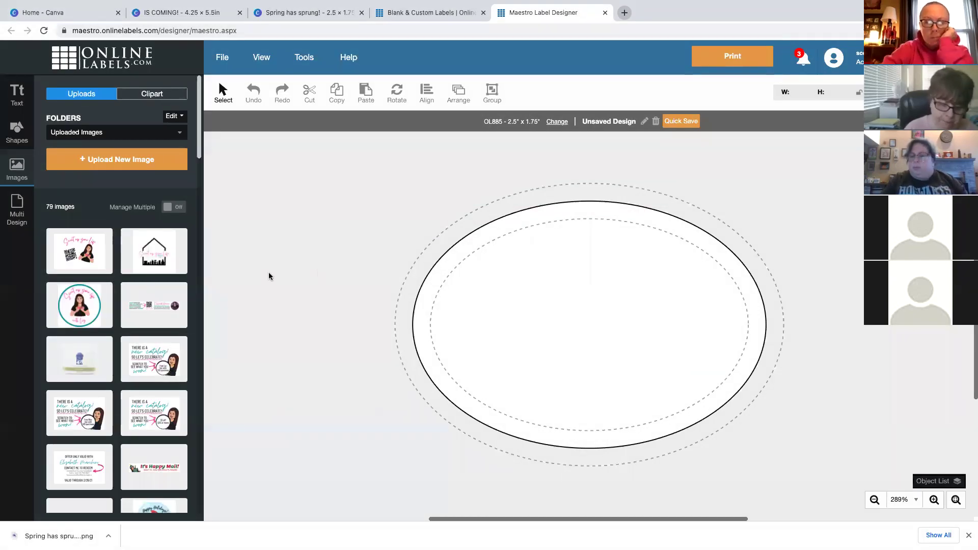
- Place the uploaded card image on the oval label, then scale and position it so the artwork fits inside the oval
drag(77, 259, 598, 328)
drag(761, 462, 753, 453)
drag(703, 340, 710, 345)
click(879, 332)
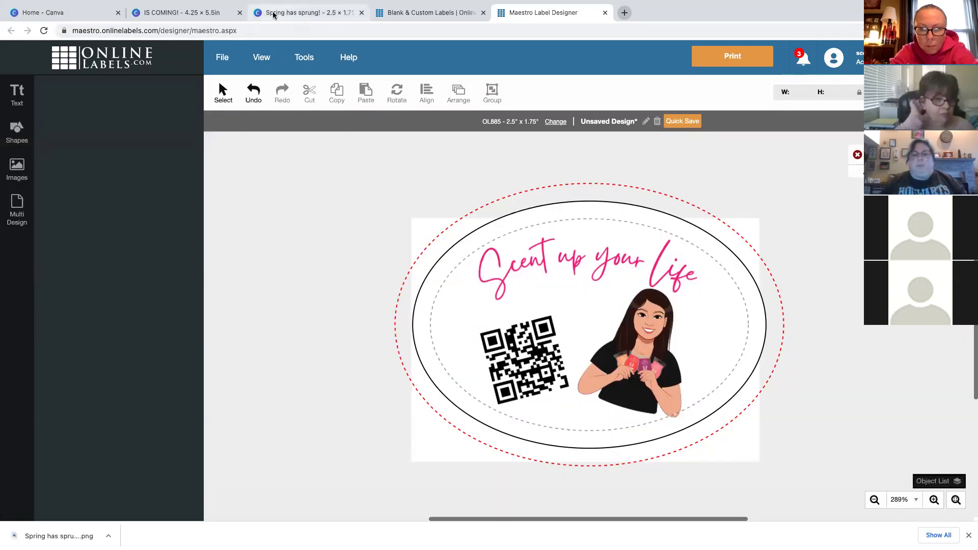
- Switch back to Canva, dismiss the download pop-up and open the "Want samples? Interested in free product?" banner from the home page designs
click(274, 15)
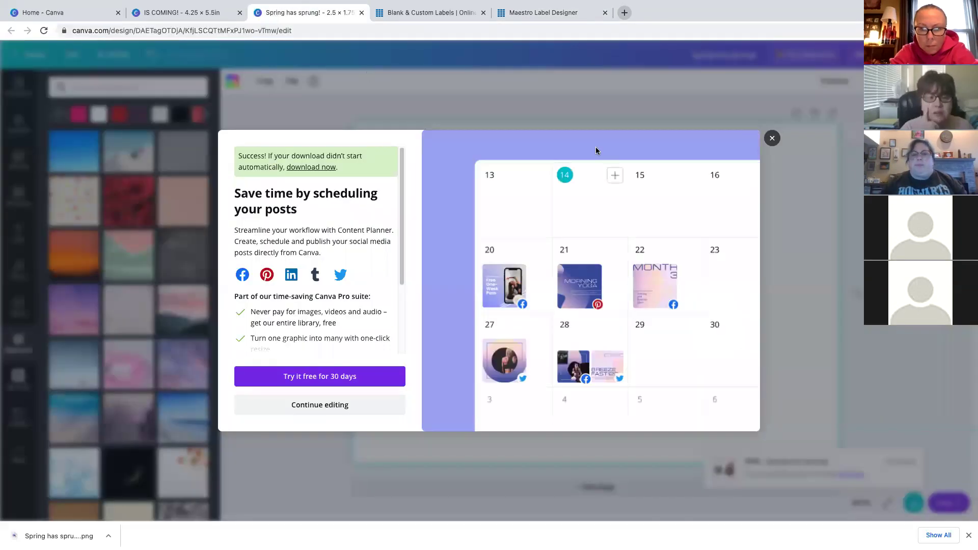
click(772, 138)
click(433, 14)
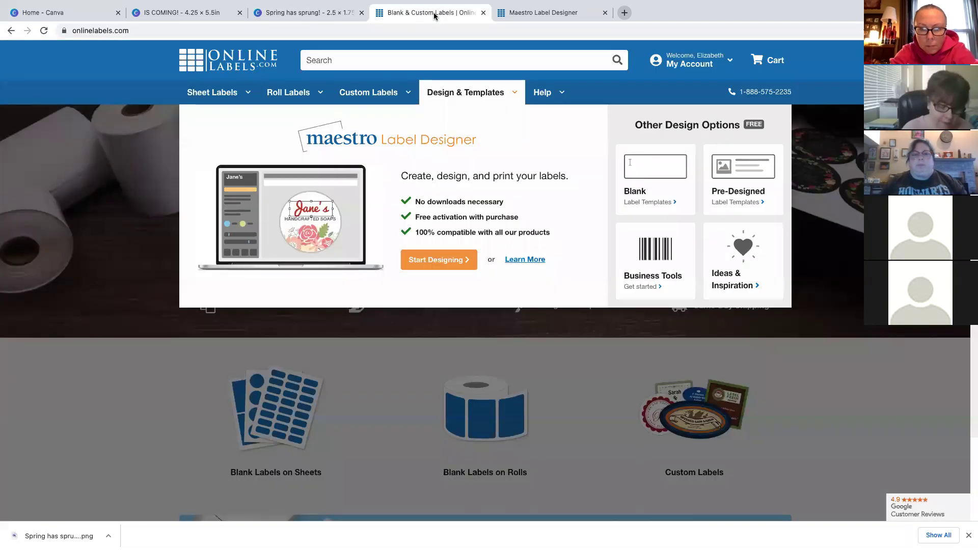
click(274, 15)
click(155, 14)
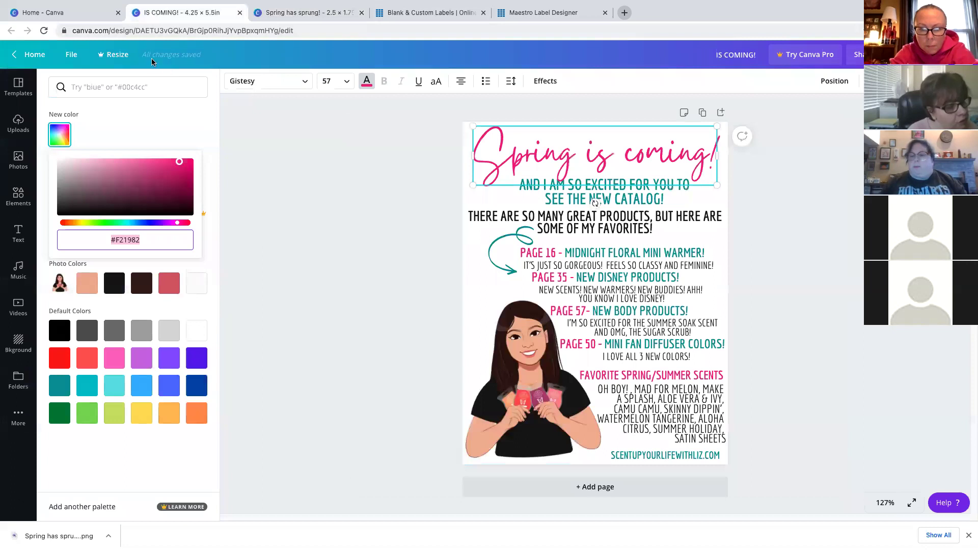
click(46, 21)
scroll(338, 278, down, 3)
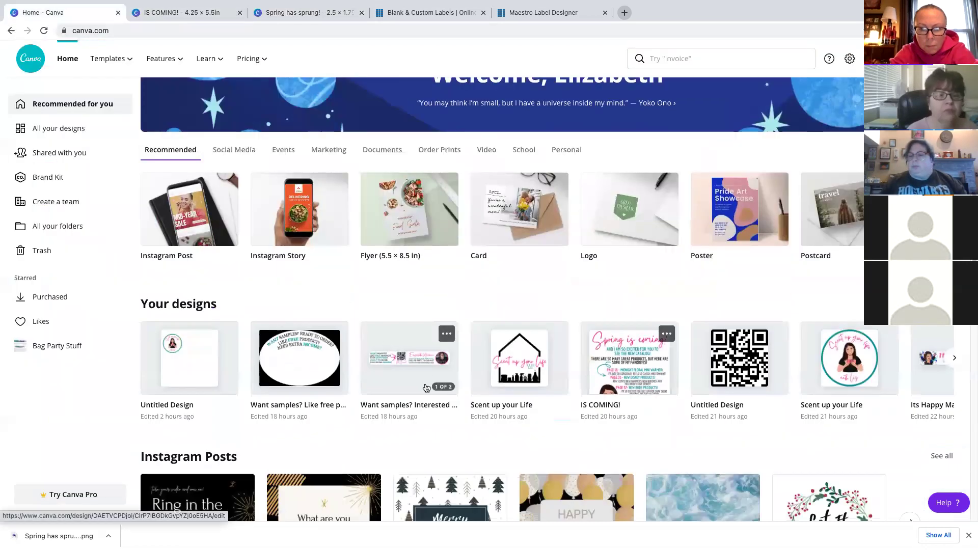
click(413, 378)
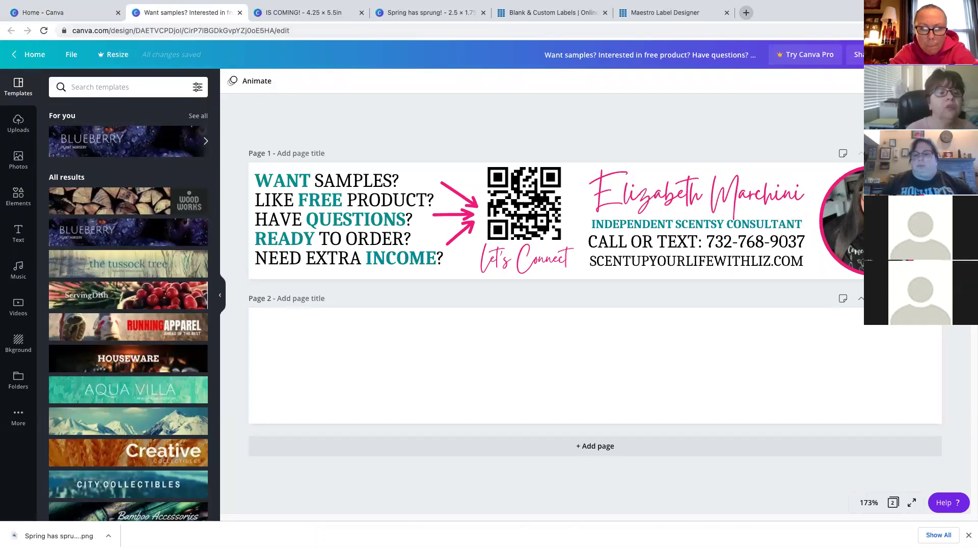
- Delete the blank second page of the banner design
key(Delete)
key(Escape)
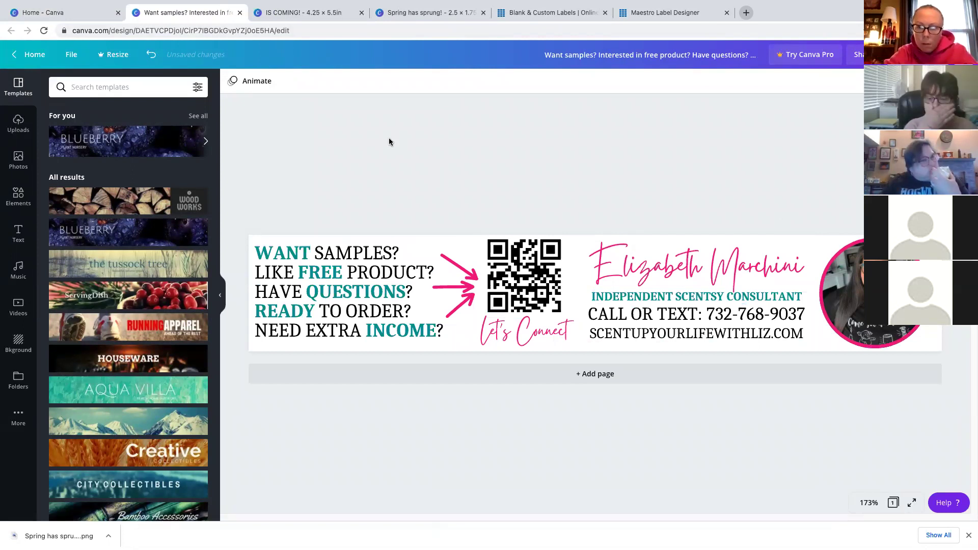
click(348, 253)
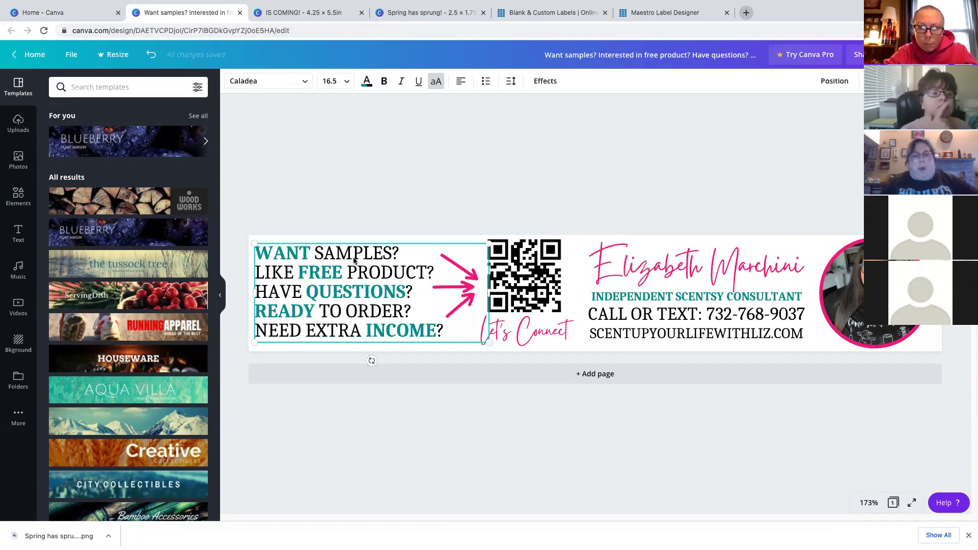
click(478, 272)
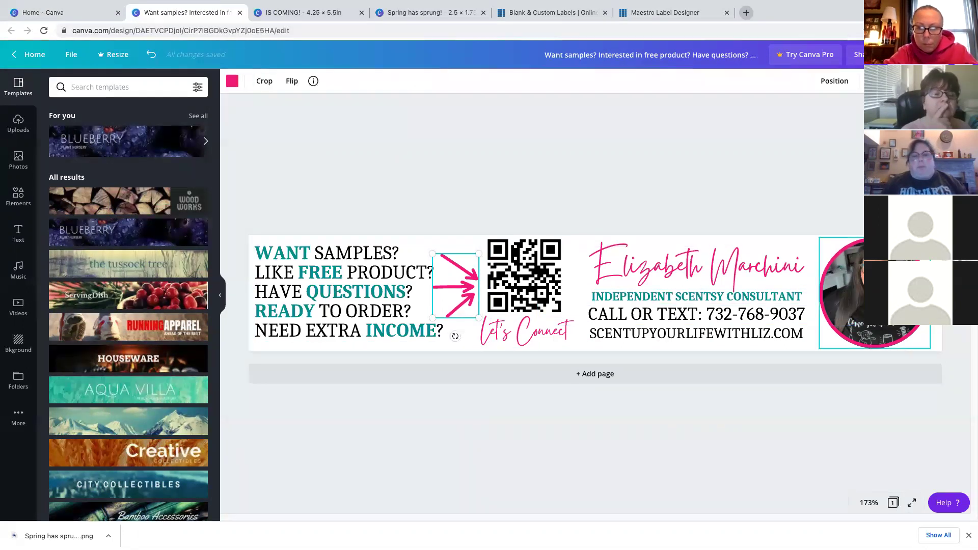
- Ungroup the circular photo and its pink ring, and shift them slightly closer to the banner's right edge
click(846, 305)
key(ctrl+shift+g)
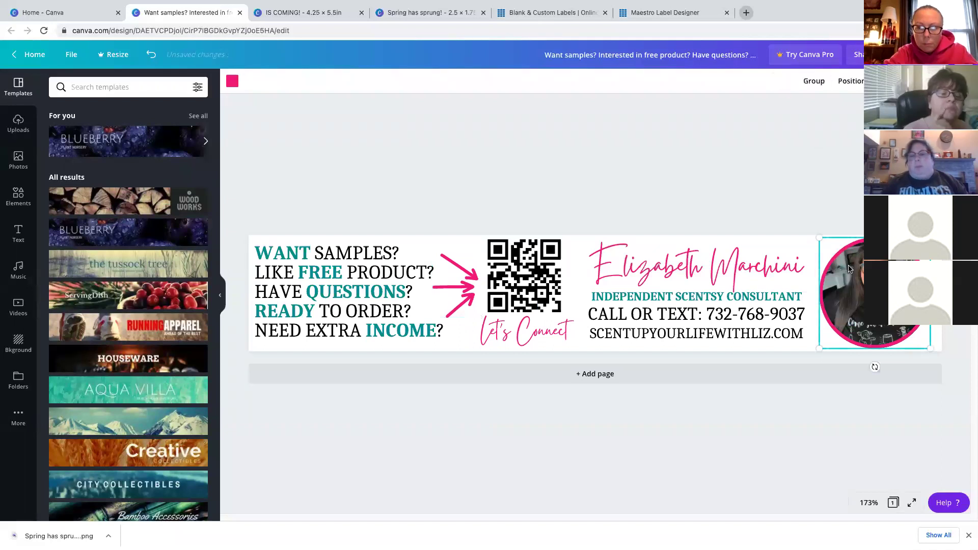
mouse_move(850, 269)
mouse_down()
mouse_move(856, 283)
mouse_move(856, 269)
mouse_up()
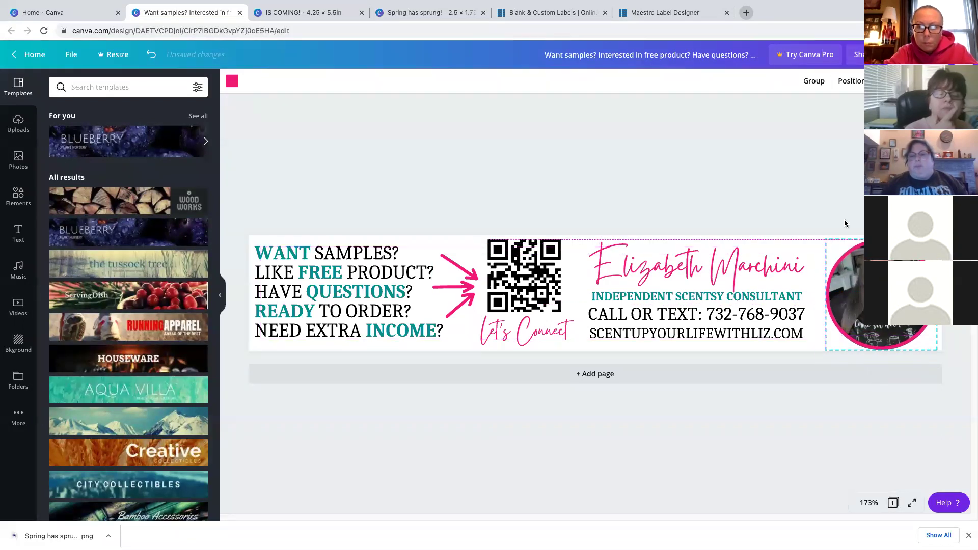
drag(877, 331, 881, 305)
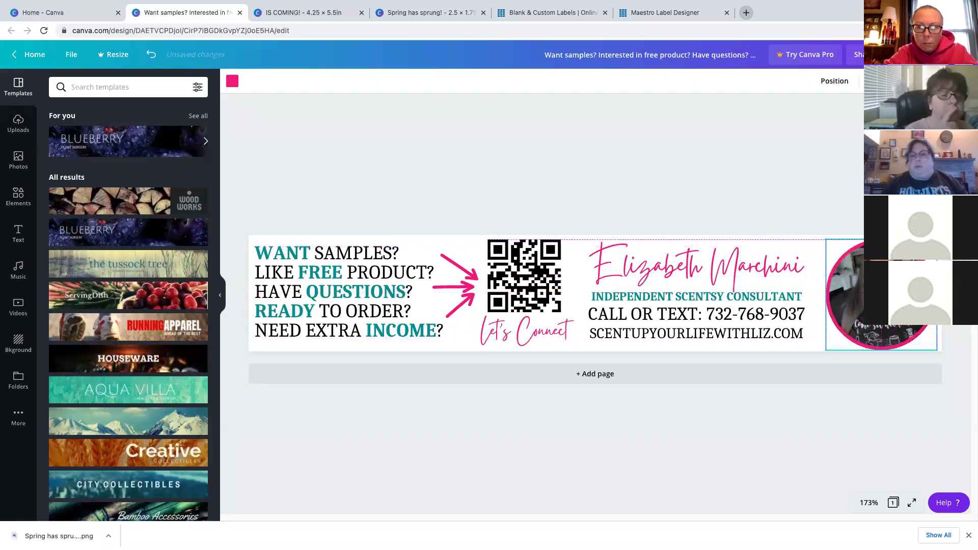
click(813, 186)
- Browse the Elements library through its stickers, charts, grids and gradients
click(18, 196)
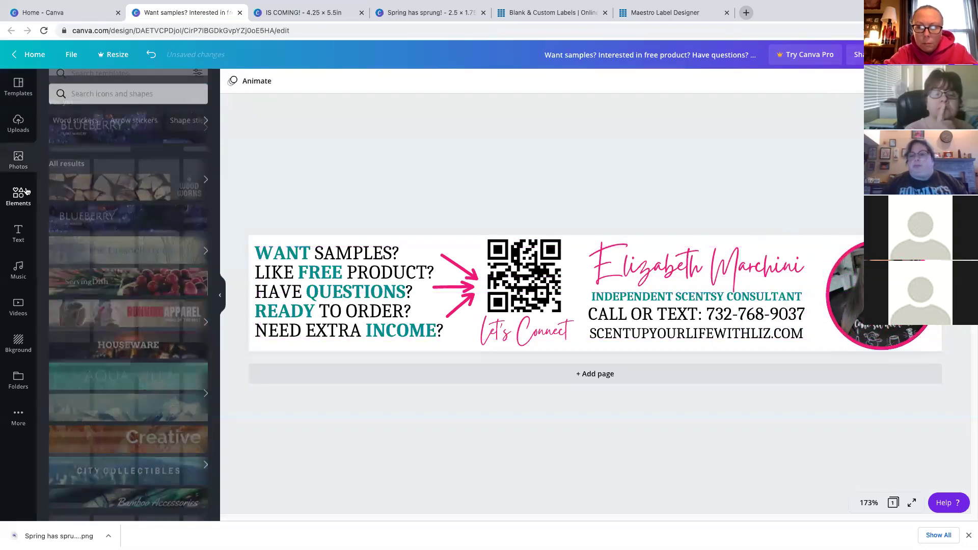
scroll(136, 275, down, 7)
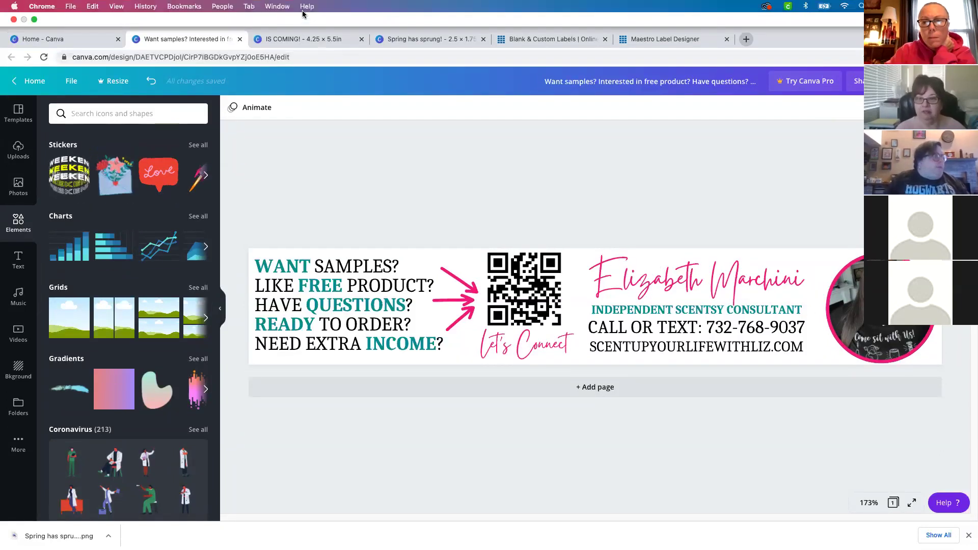
- Look over the IS COMING! catalog card and its woman illustration, and return to the "Want samples?" banner design
click(307, 6)
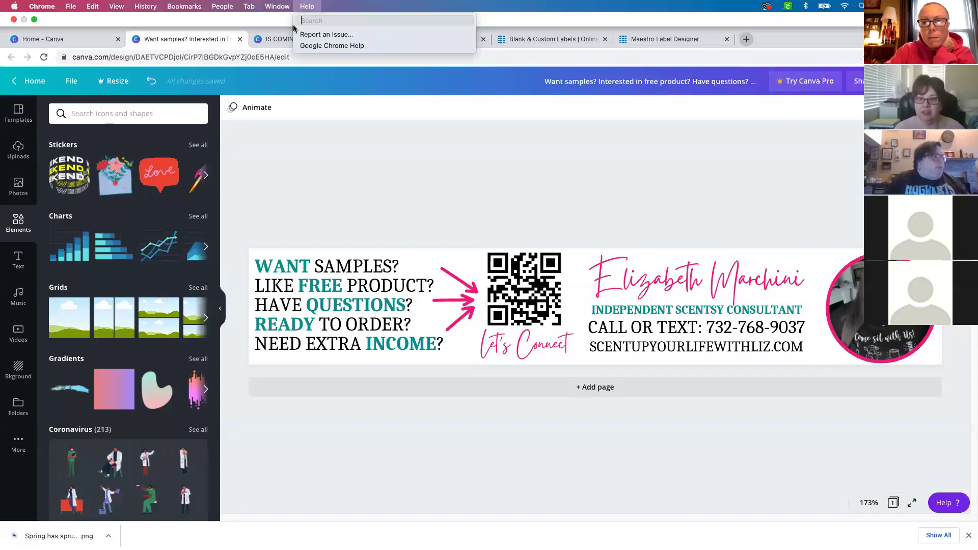
click(295, 148)
click(291, 14)
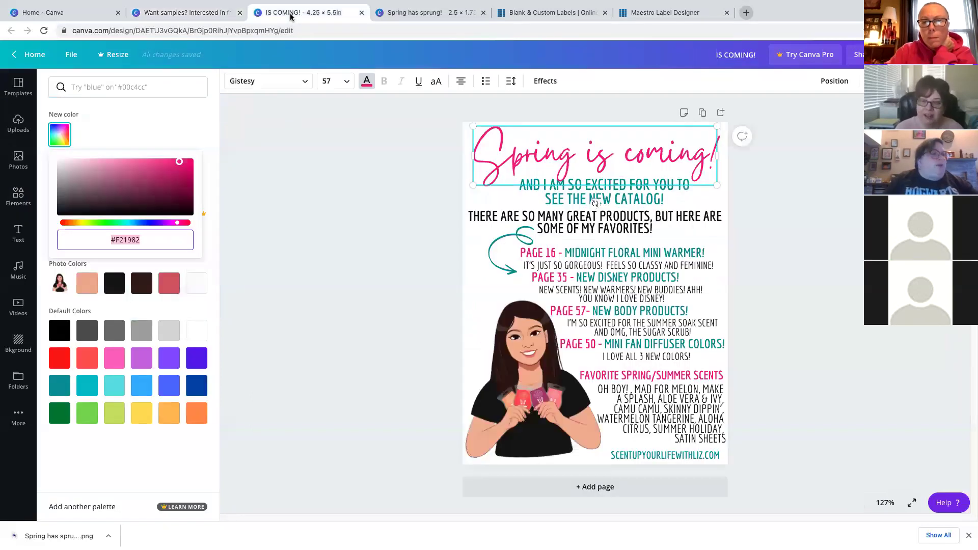
click(527, 364)
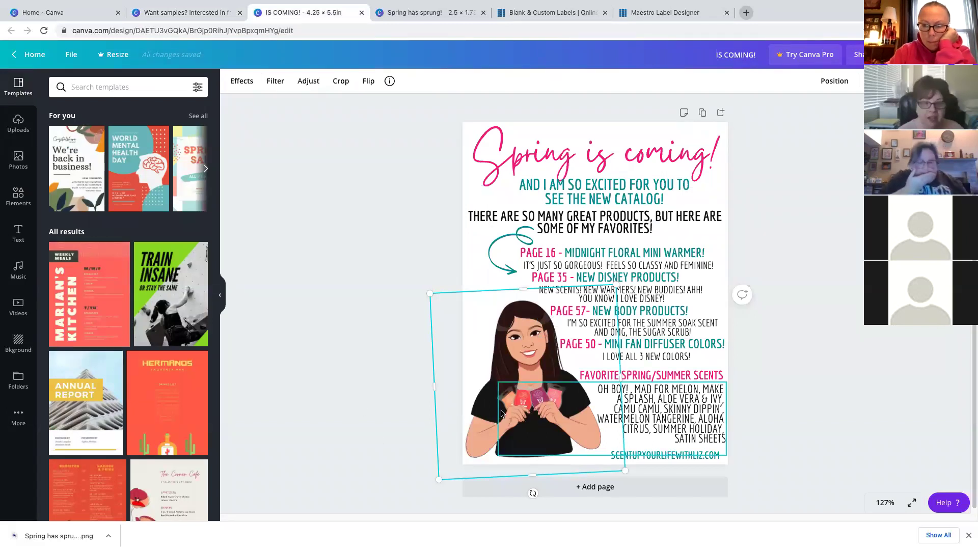
click(848, 332)
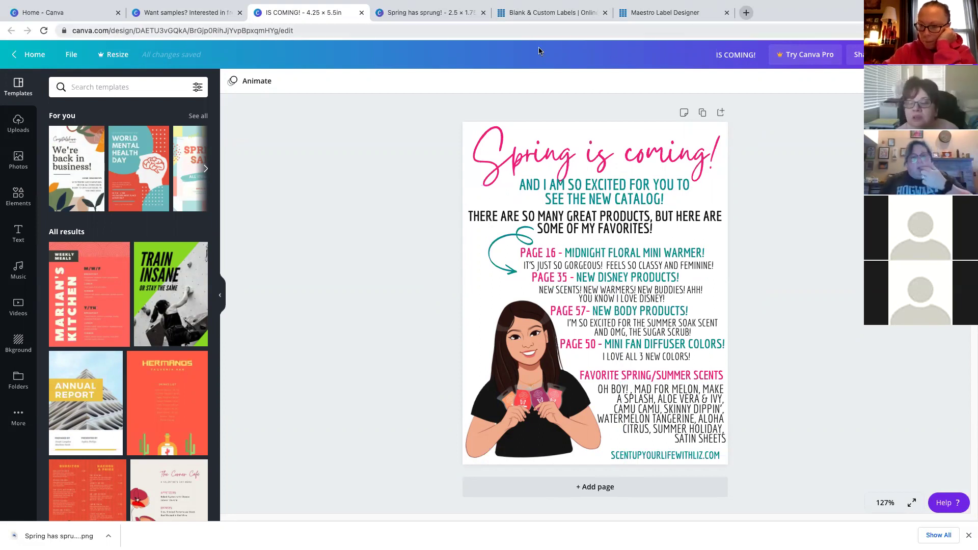
mouse_move(181, 13)
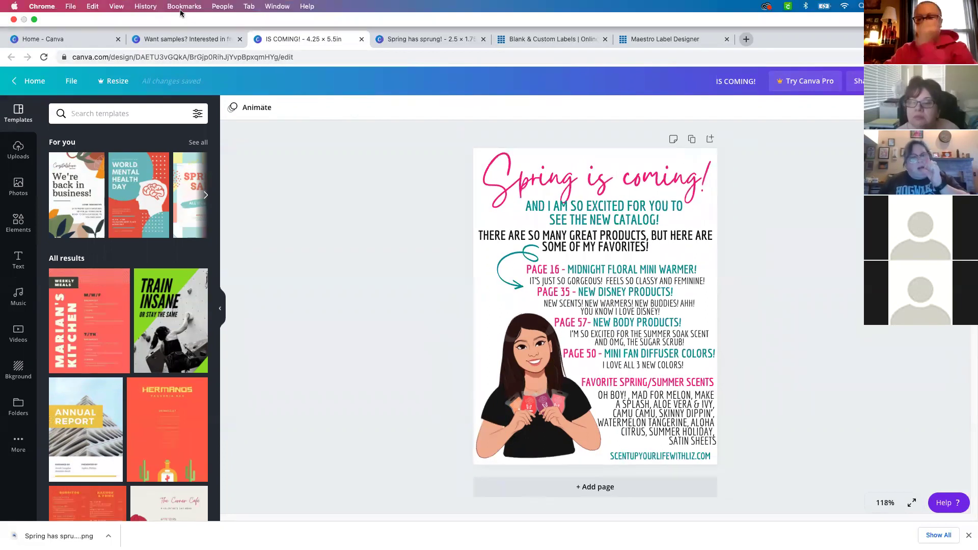
click(164, 38)
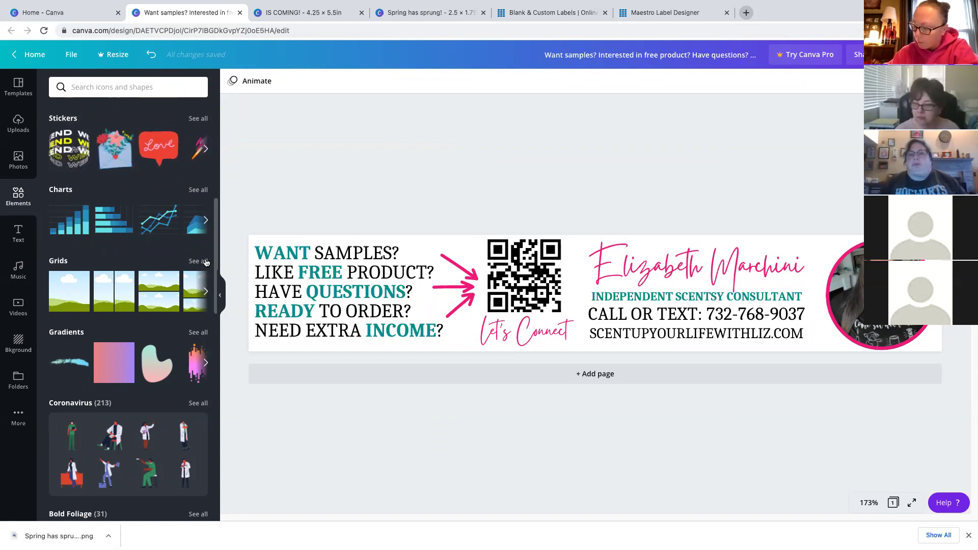
- Open 48hourprint.com in a new browser tab and go to the Postcards product through the 65% off deals
click(747, 13)
text(48hourprint.com)
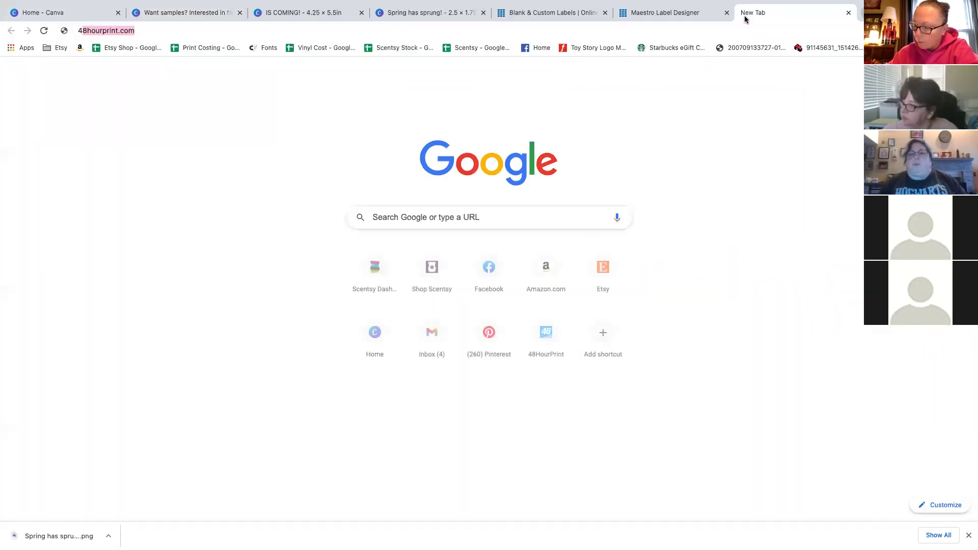
key(Return)
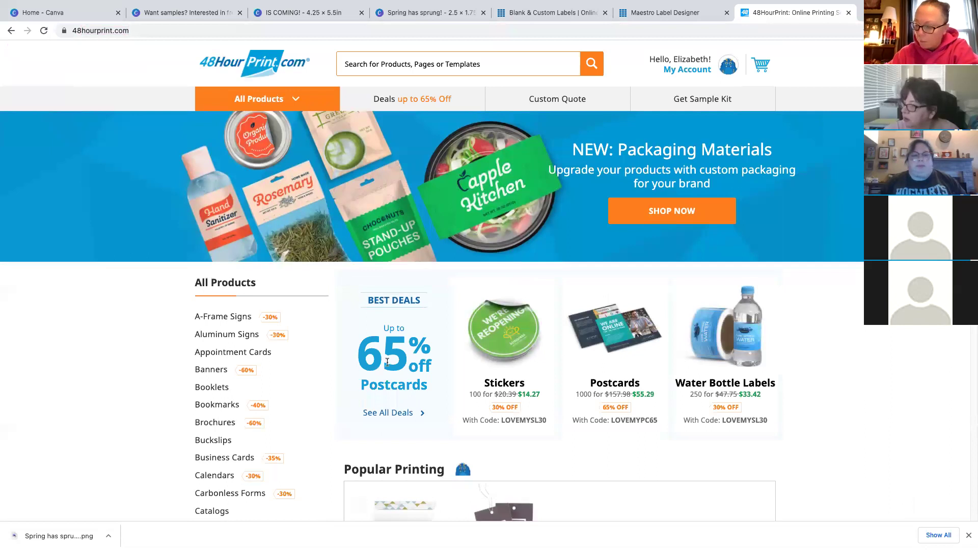
click(422, 104)
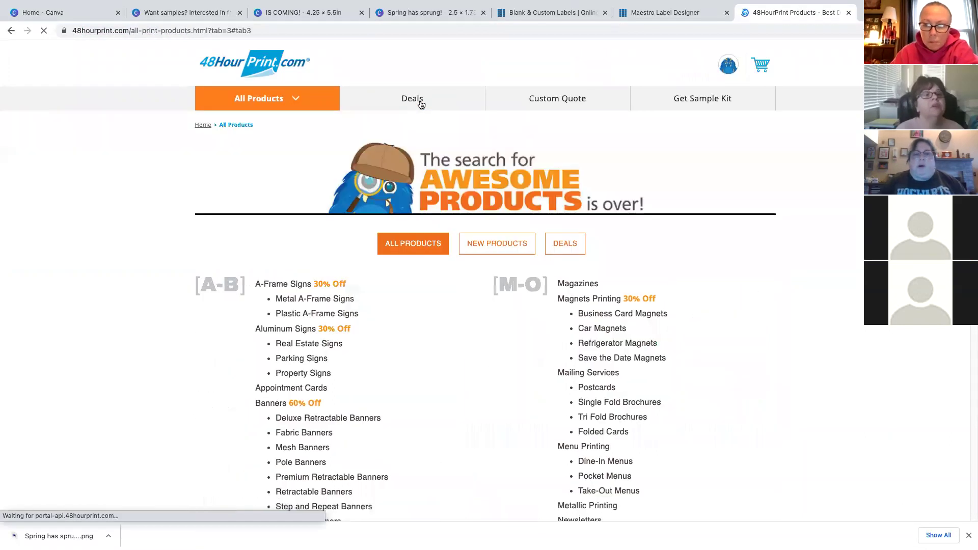
scroll(580, 344, down, 8)
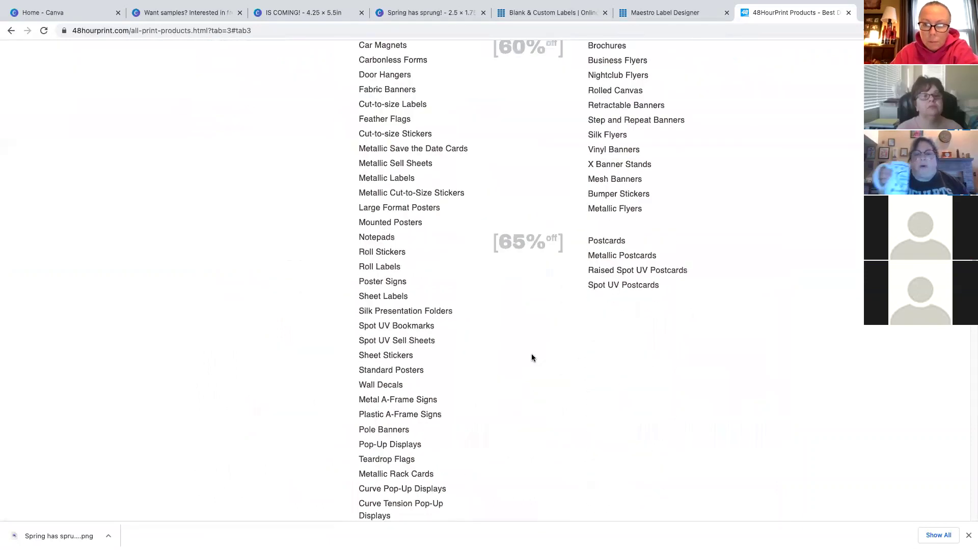
scroll(692, 268, up, 1)
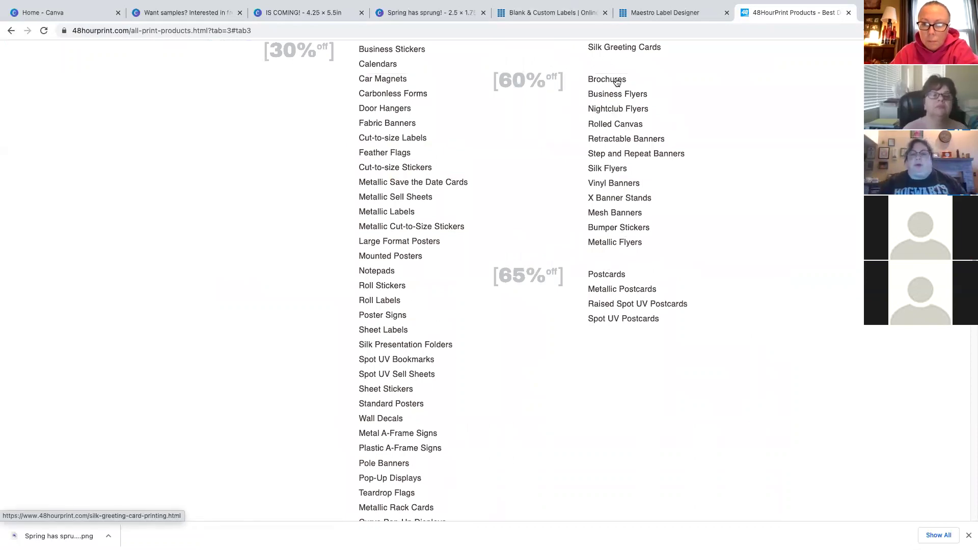
click(607, 276)
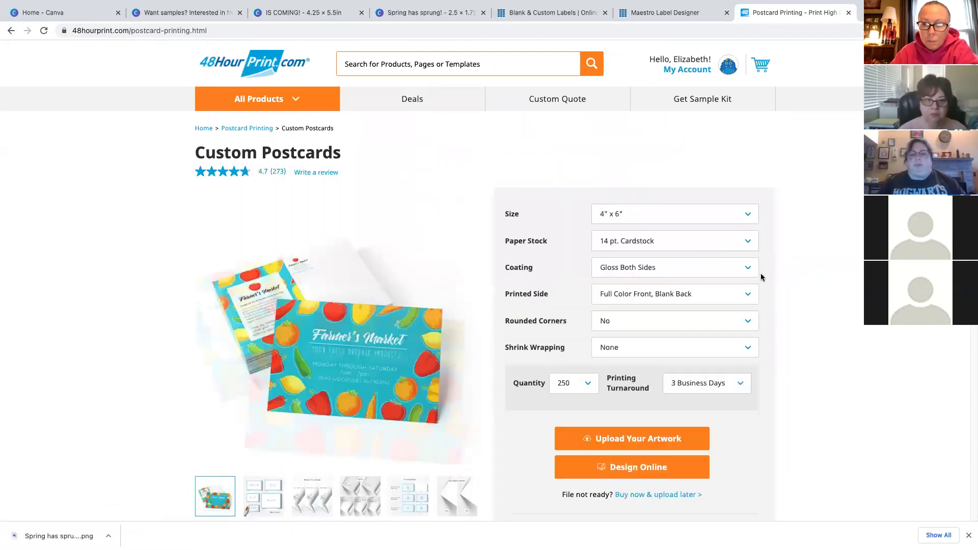
- Keep the postcard size at 4" x 6" and compare the printing cost for 500 and 1,000 pieces, leaving the quantity at 1,000
click(662, 216)
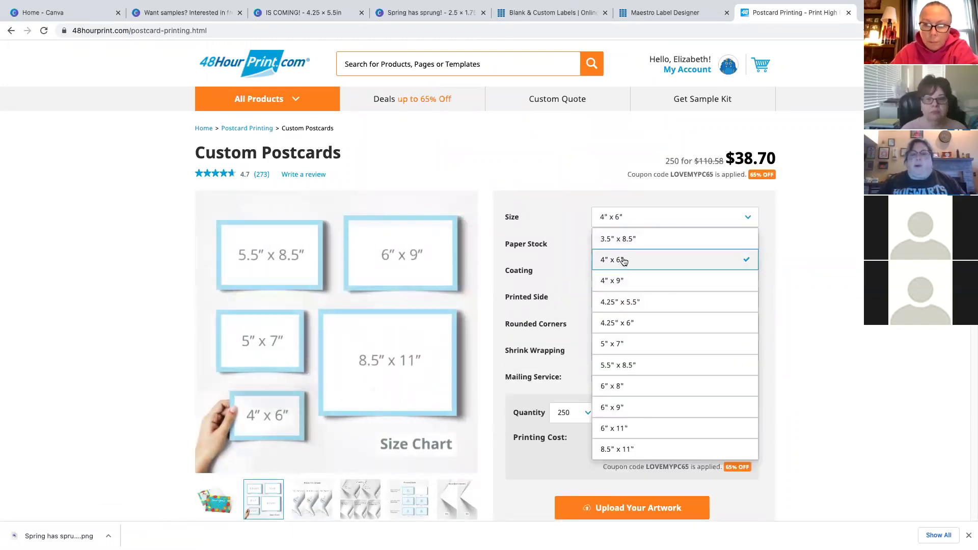
click(608, 259)
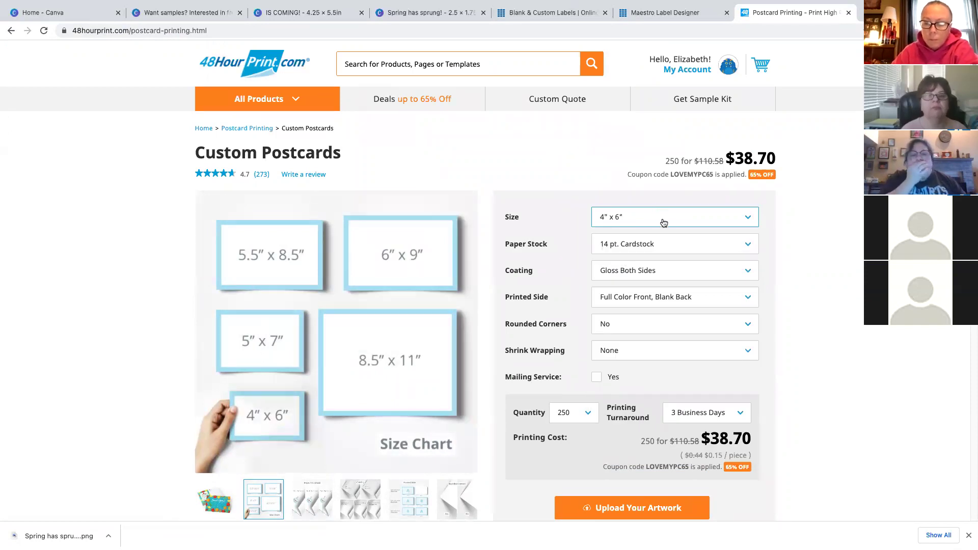
scroll(606, 362, down, 1)
click(579, 378)
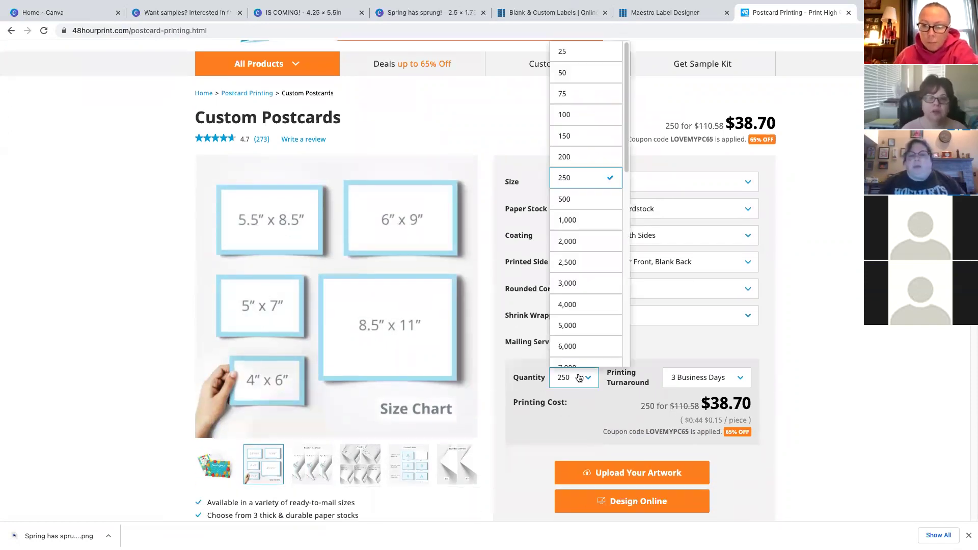
click(587, 202)
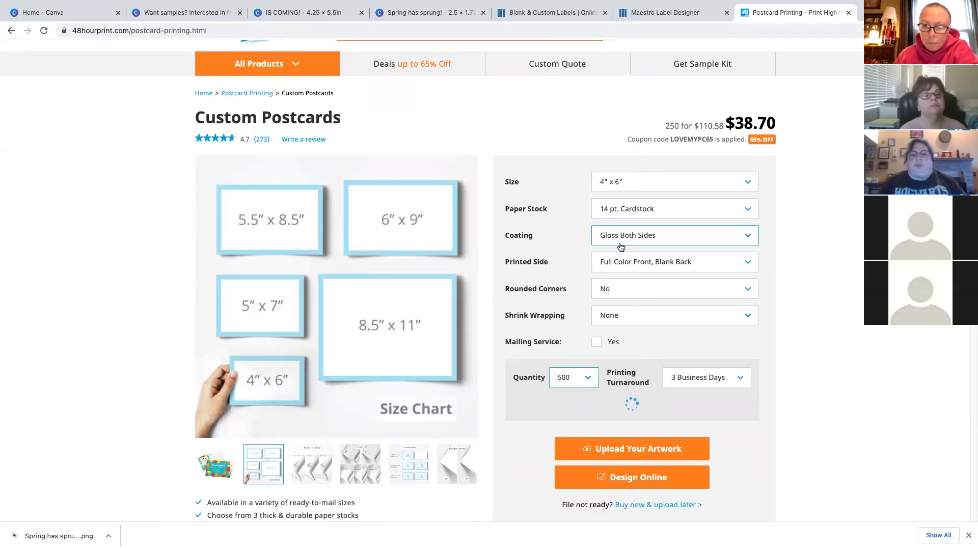
click(555, 383)
click(569, 221)
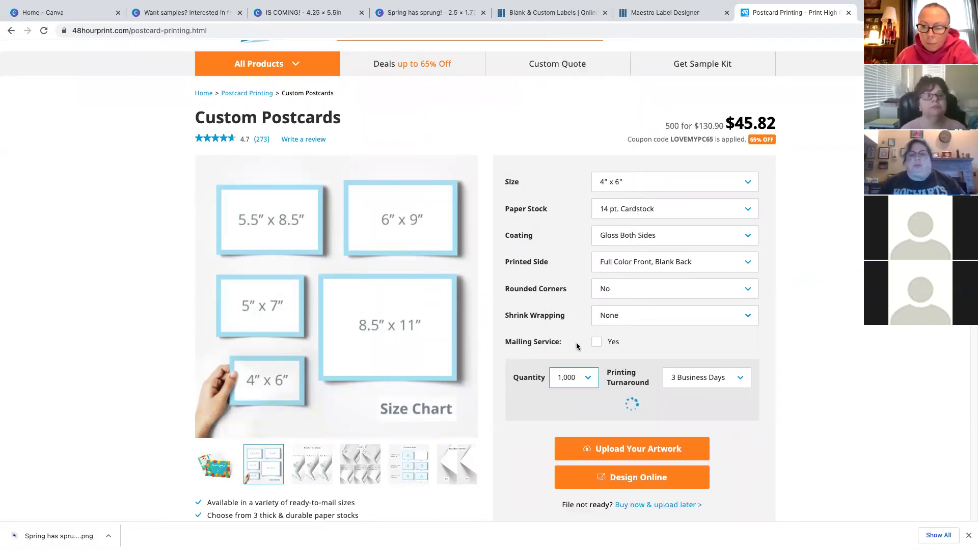
click(579, 379)
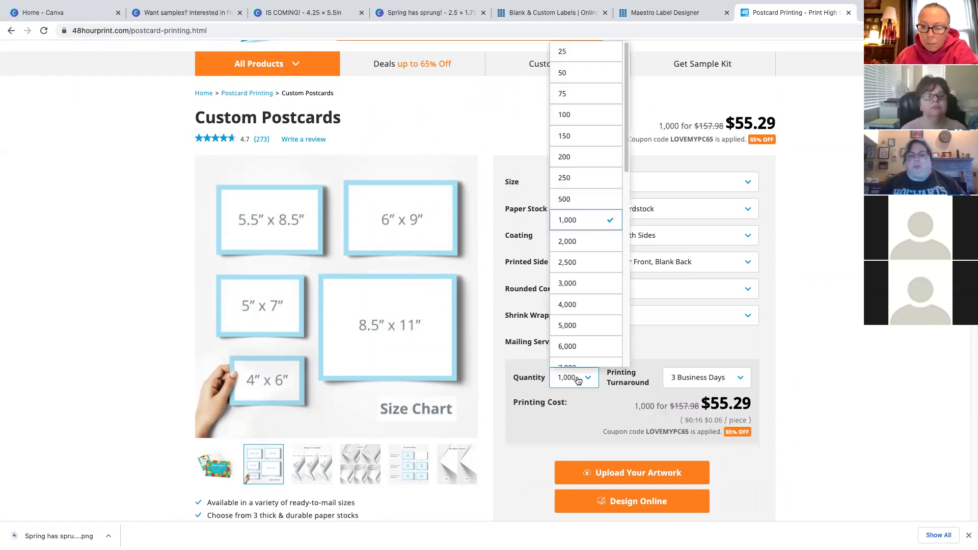
click(844, 324)
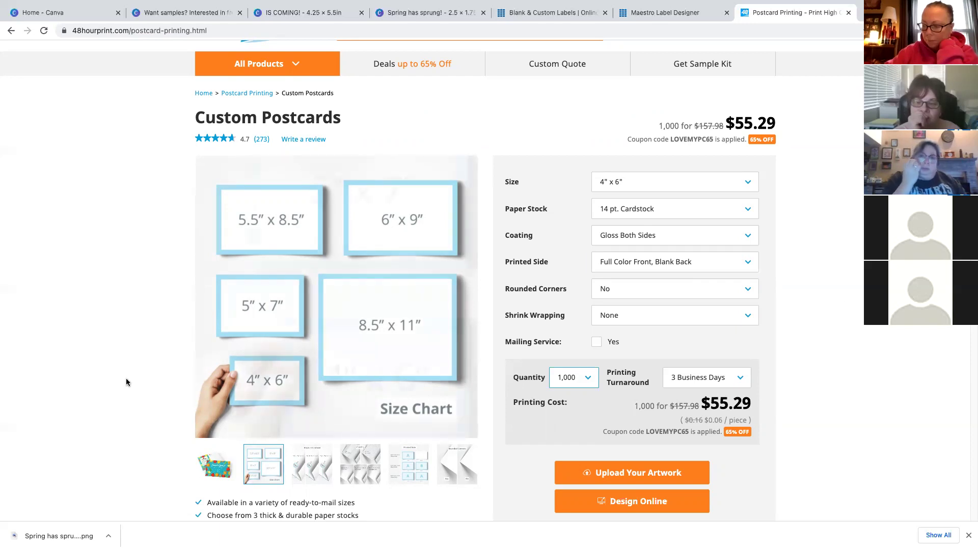
drag(673, 406, 698, 406)
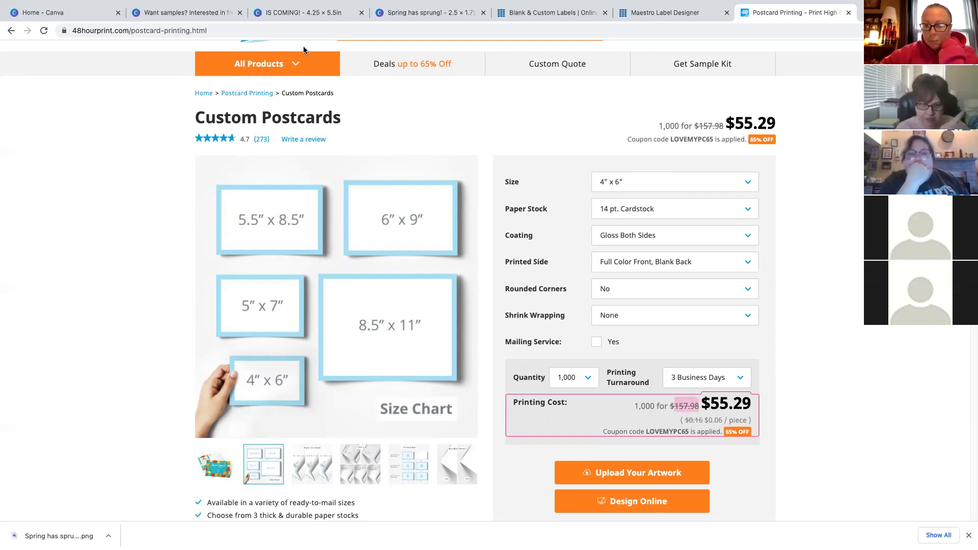
- Close the "Want samples?" banner, IS COMING! and Spring has sprung! designs and return to the Canva home page
click(149, 19)
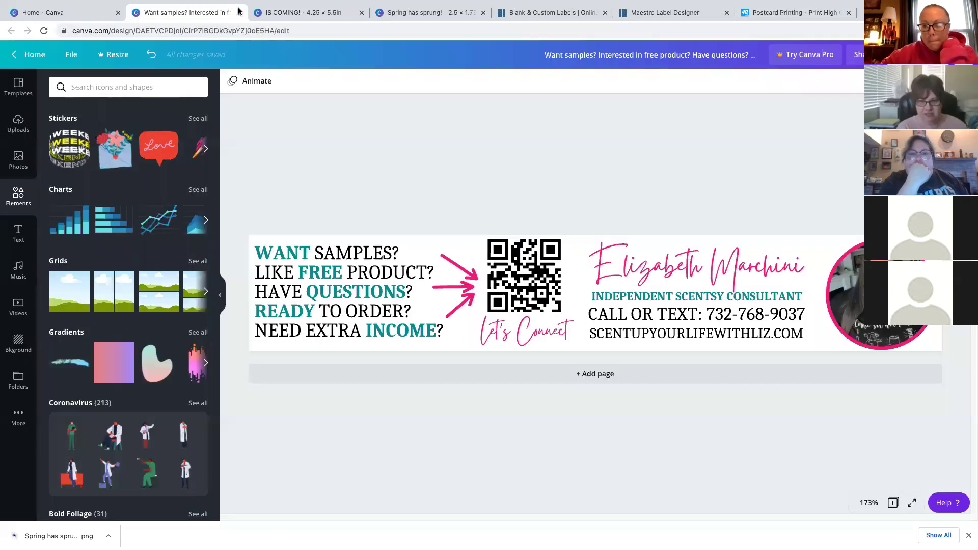
click(240, 12)
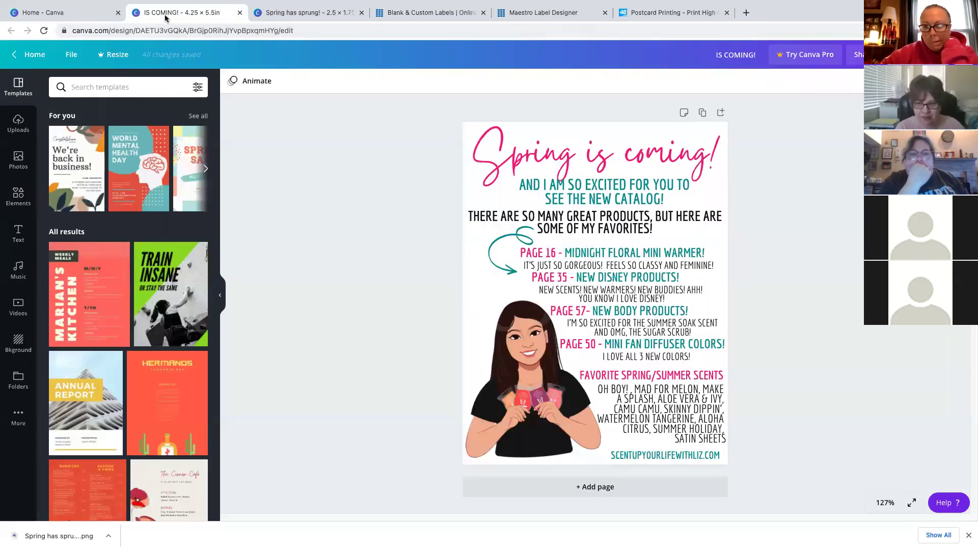
click(240, 13)
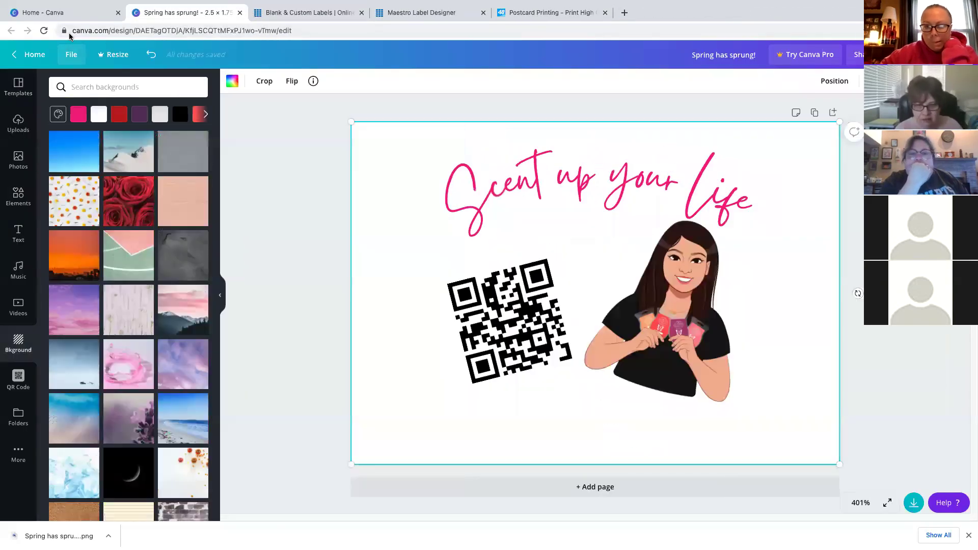
click(240, 13)
click(62, 12)
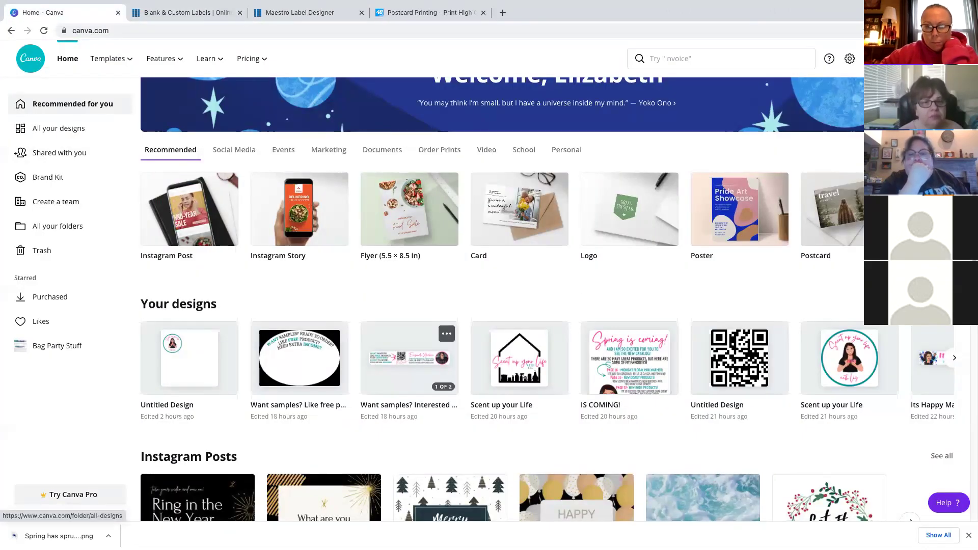
- Open the Special Delivery For thank-you card from the full list of designs
click(59, 128)
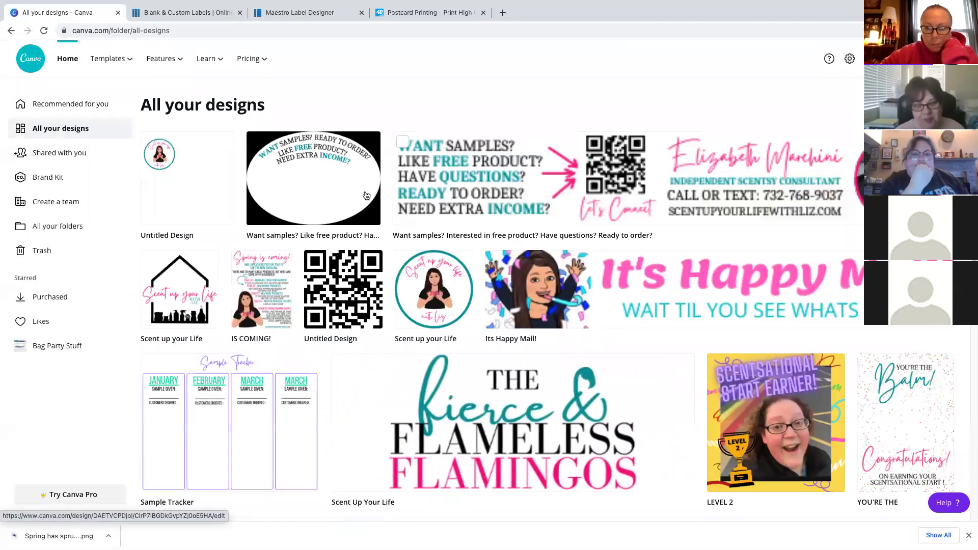
scroll(471, 308, down, 8)
scroll(471, 307, down, 8)
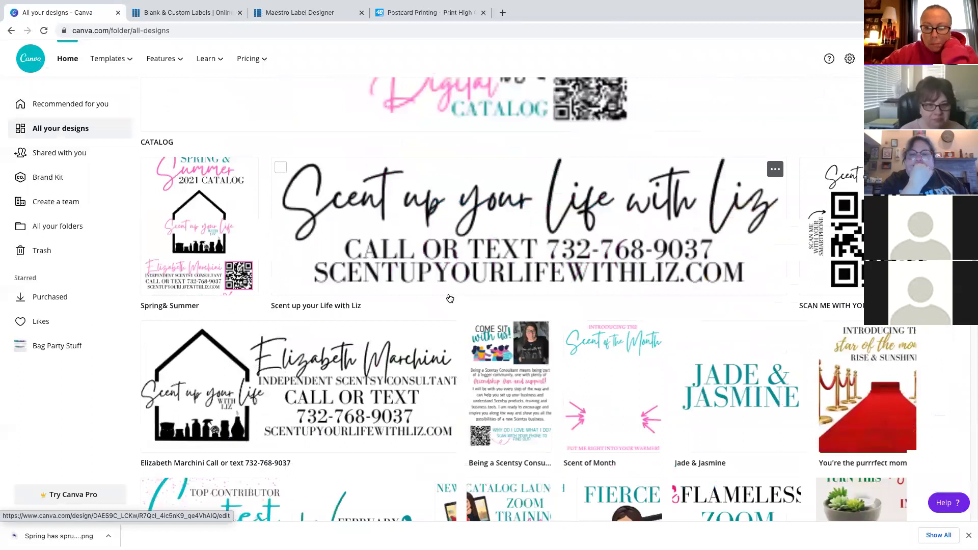
scroll(353, 313, down, 2)
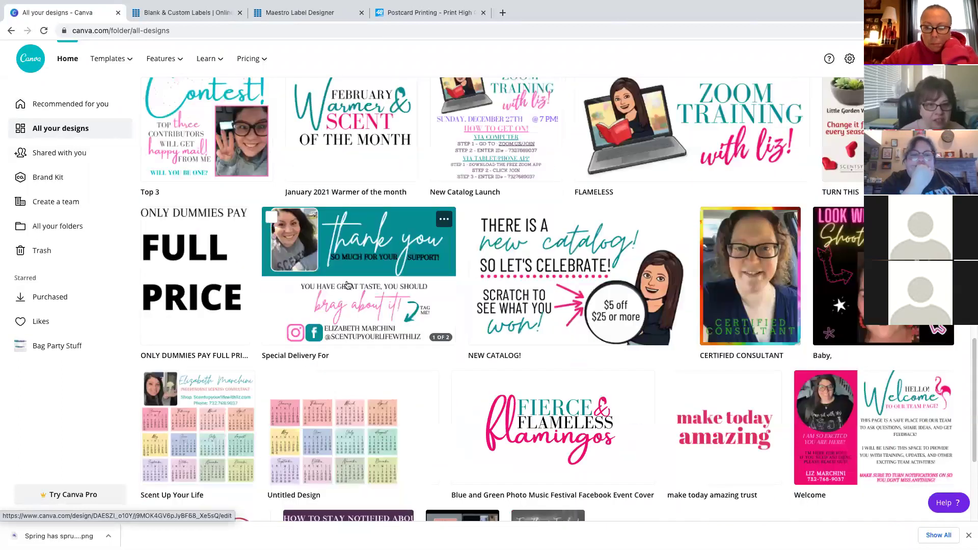
click(388, 250)
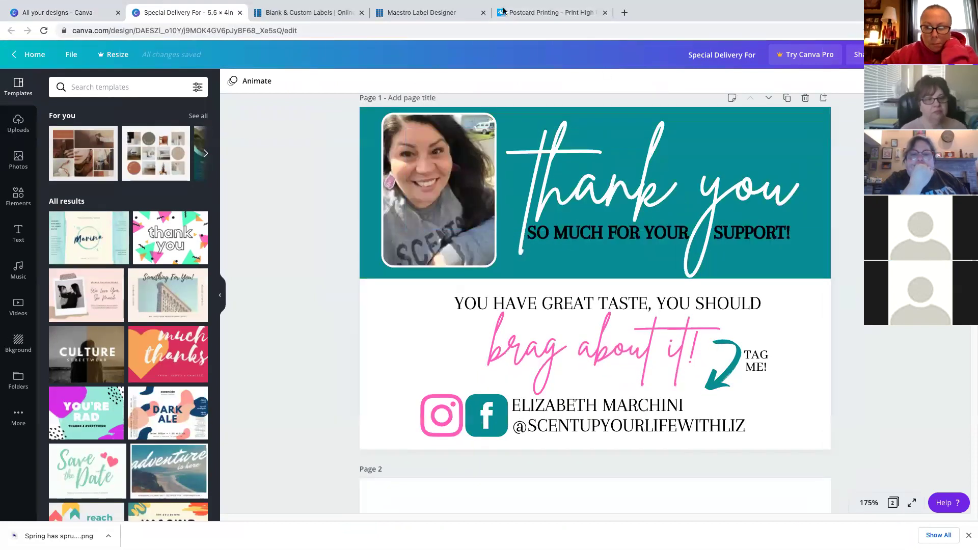
- Revisit the 48HourPrint postcard page and the designs list, and view both pages of the Special Delivery For card
click(543, 13)
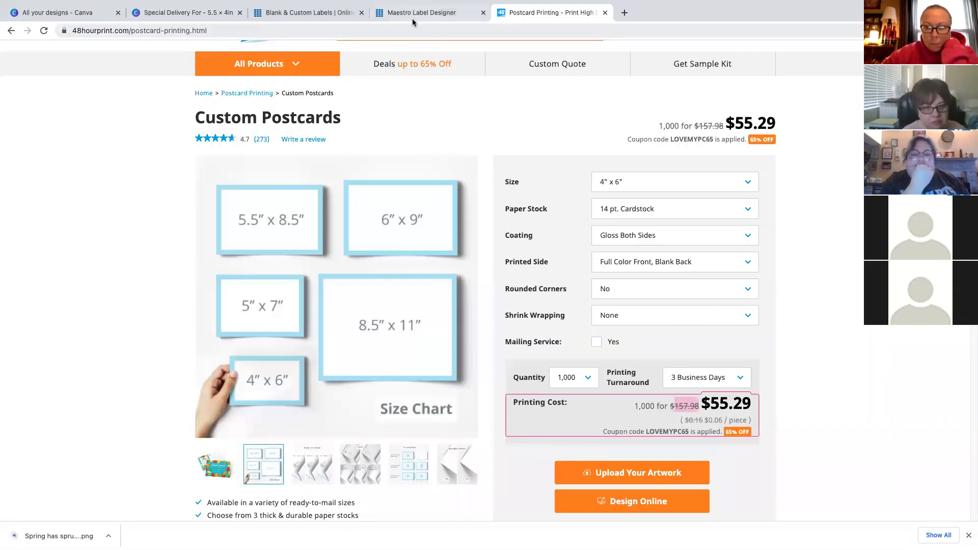
click(78, 20)
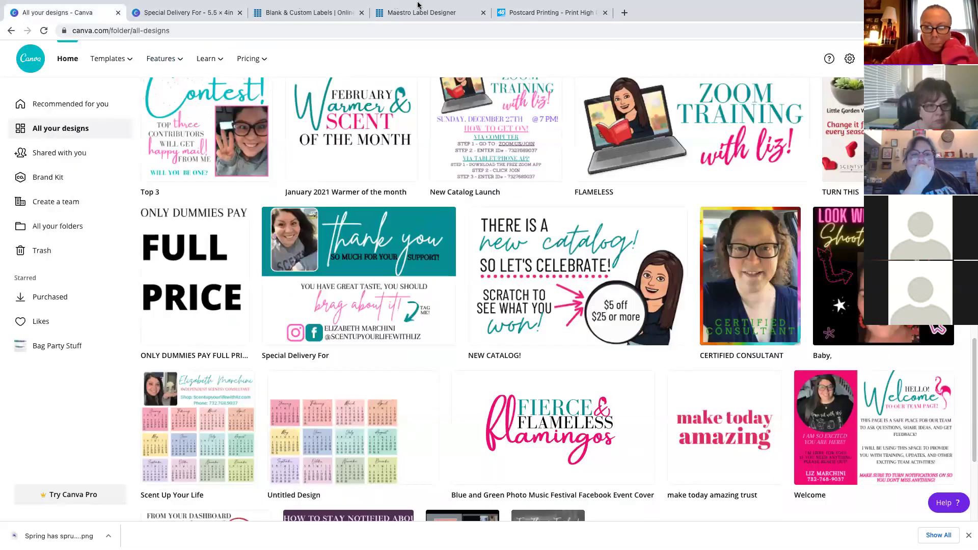
click(189, 12)
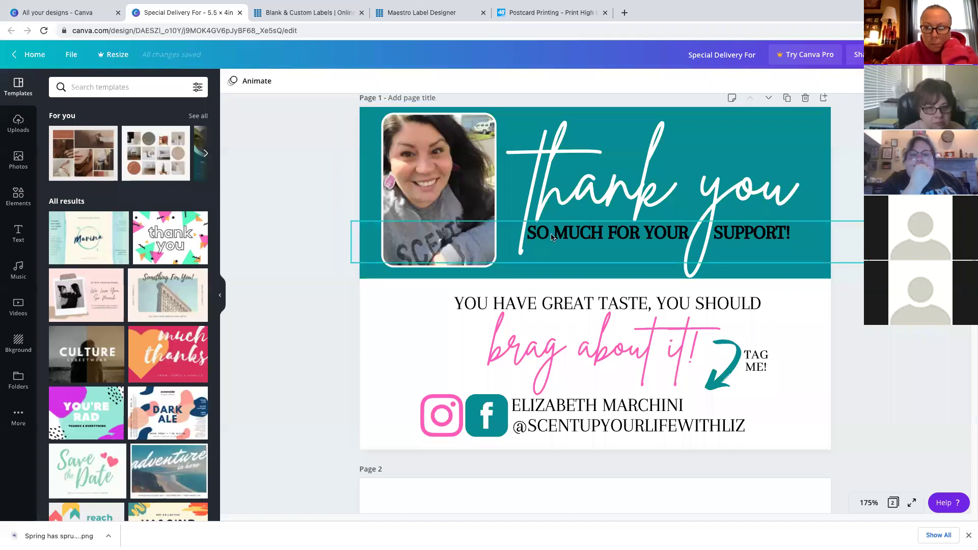
scroll(832, 325, down, 5)
scroll(832, 323, up, 5)
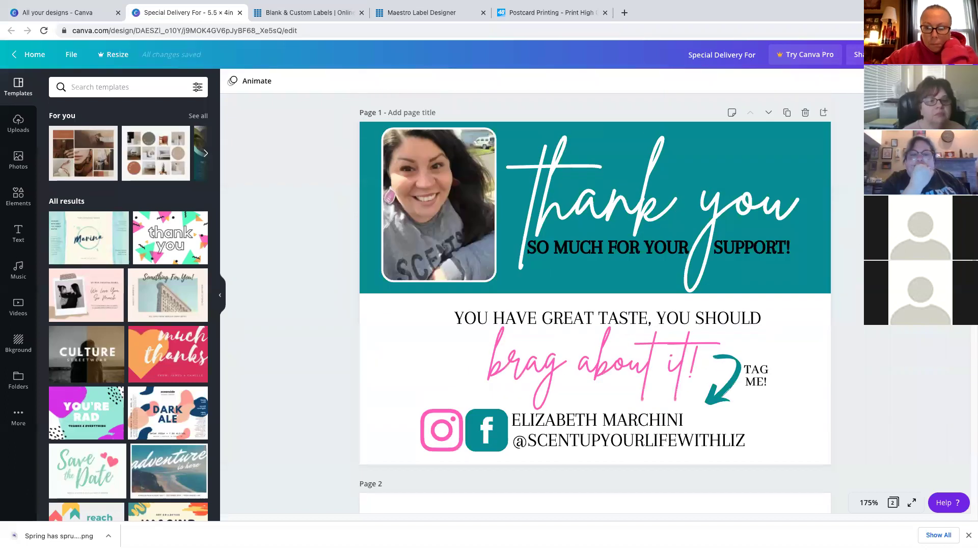
- Search the elements for "facebook", place a square blue Facebook logo on the card's first page, and delete it
click(631, 362)
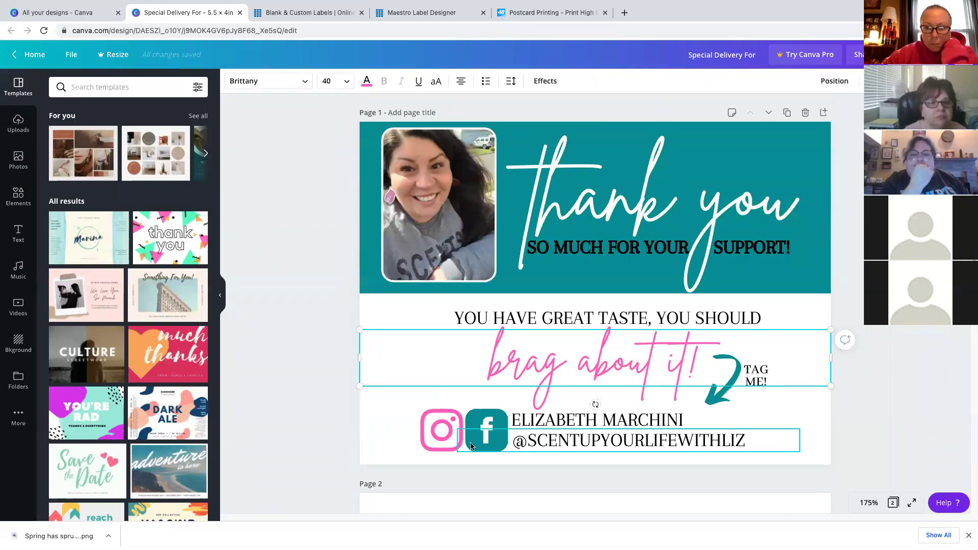
click(438, 436)
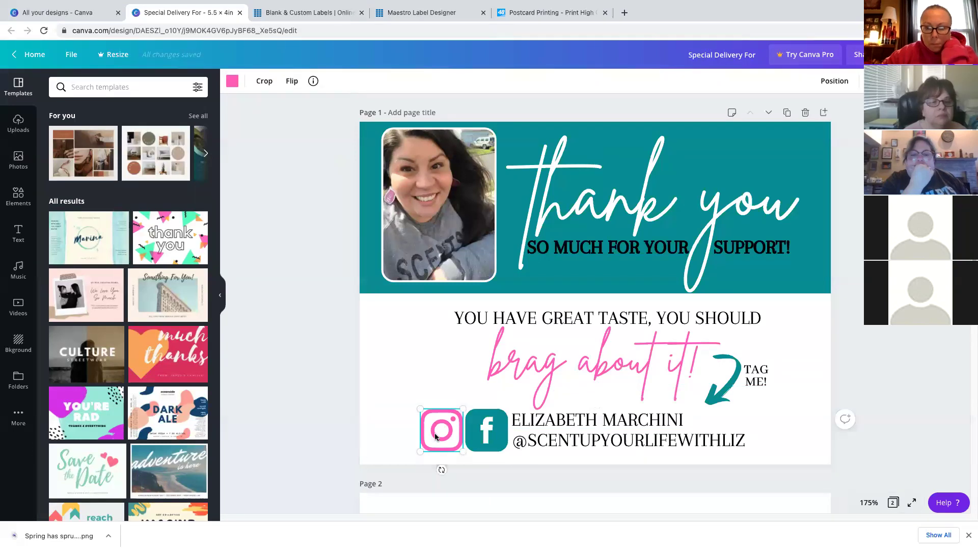
click(18, 193)
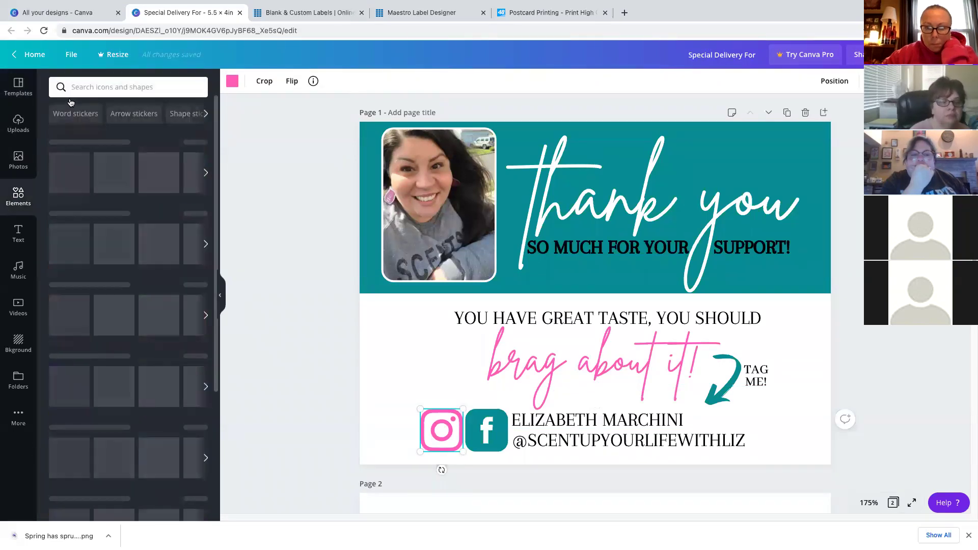
click(79, 87)
text(facebook)
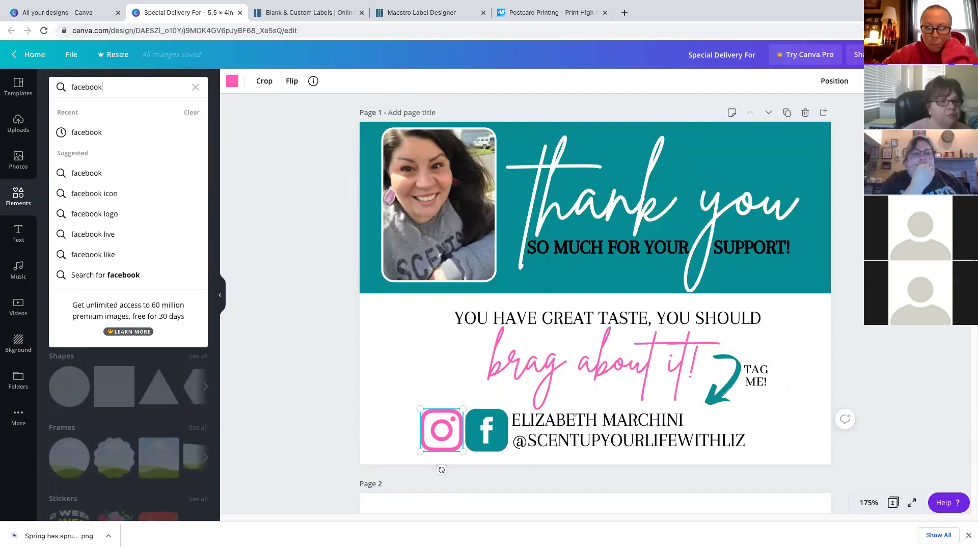
key(Return)
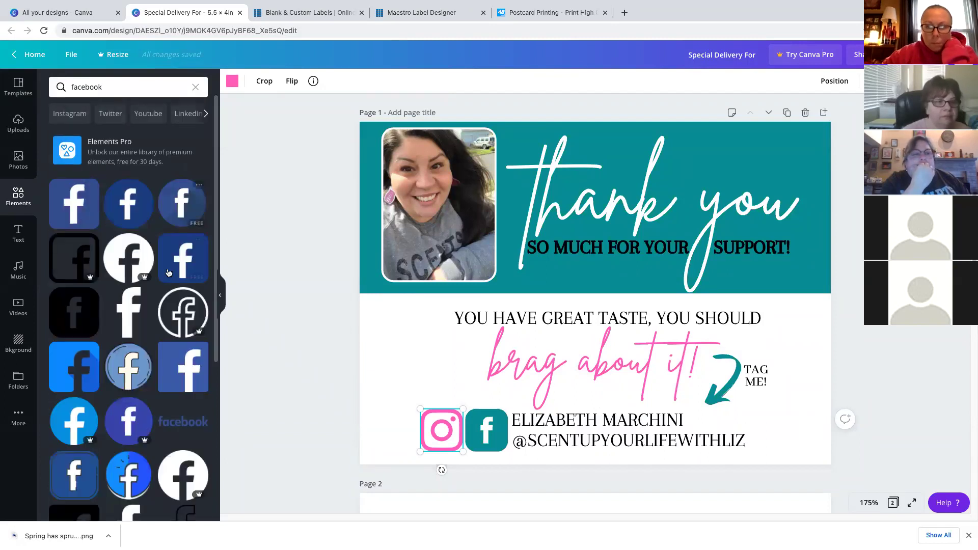
scroll(108, 344, down, 3)
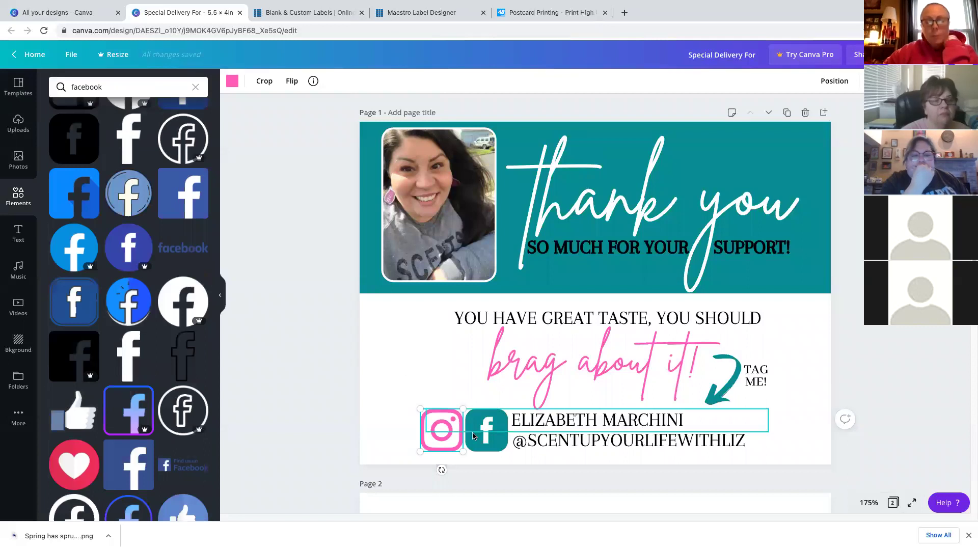
drag(186, 201, 439, 325)
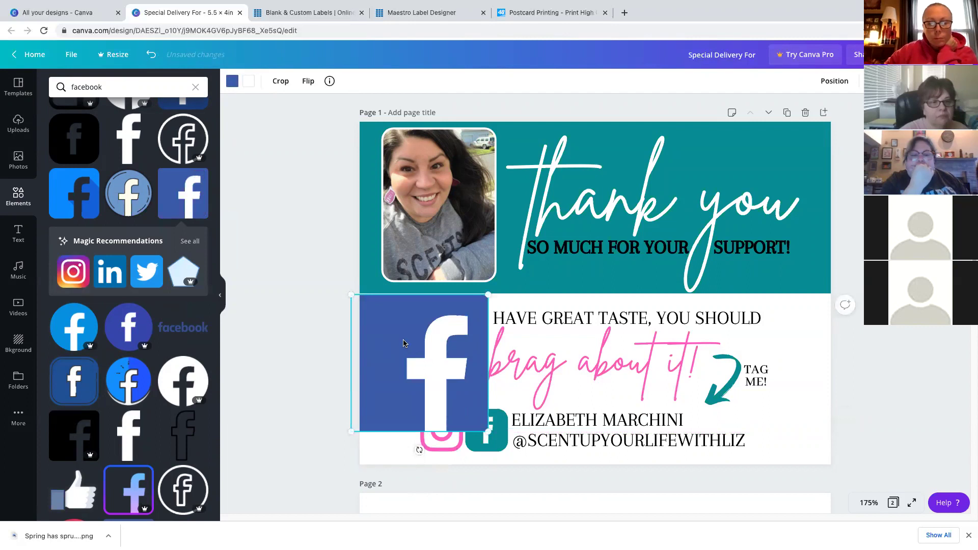
key(Delete)
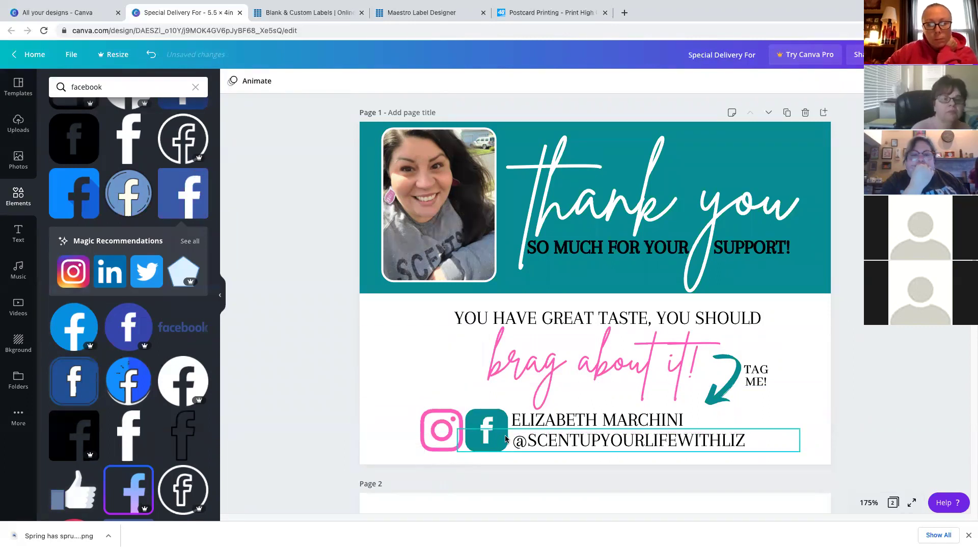
- Search the elements for "arrow", add a circular arrow to the card's first page, and delete it
click(529, 442)
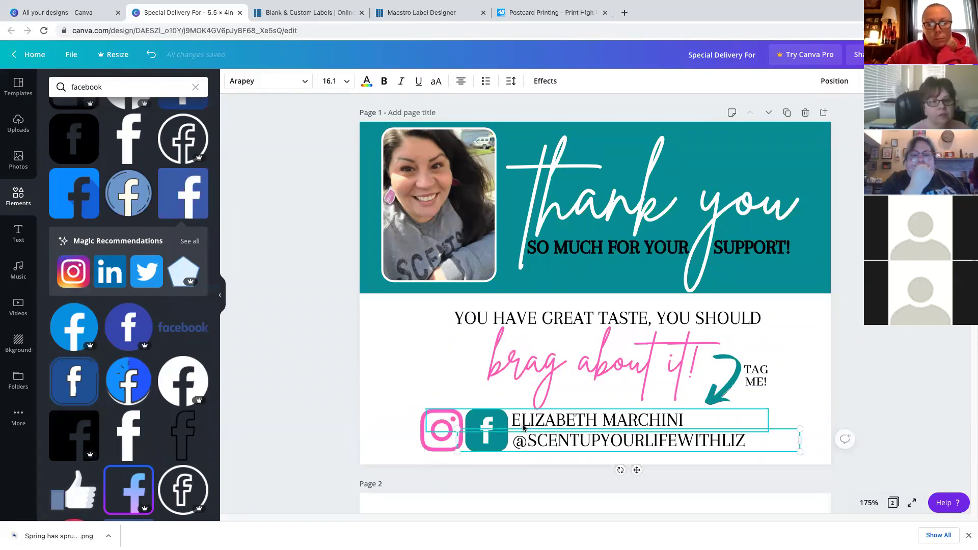
click(721, 378)
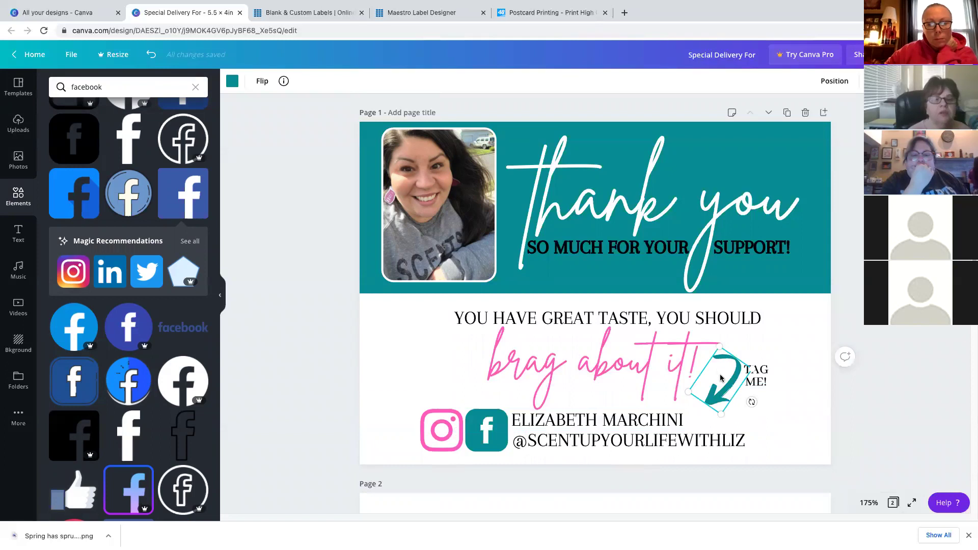
click(127, 84)
text(arrow)
key(Return)
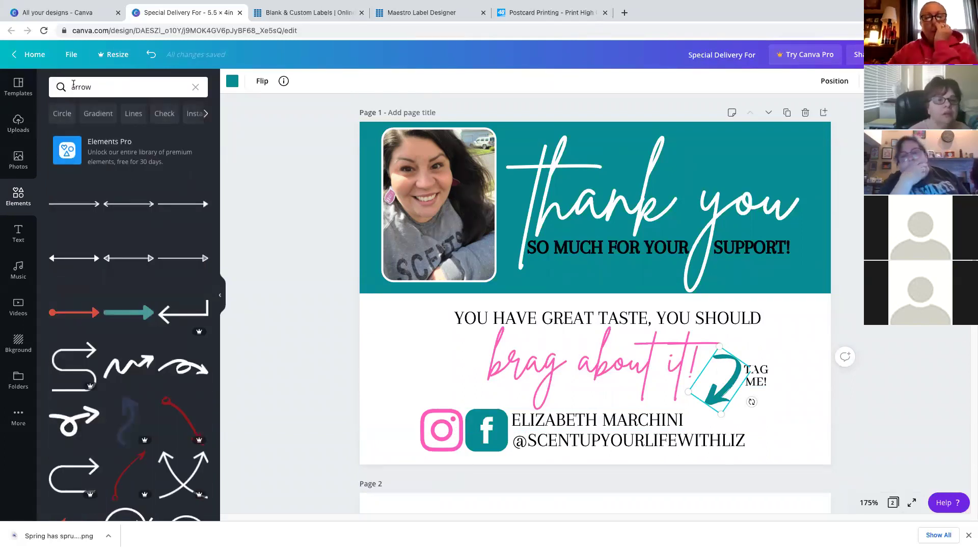
scroll(115, 334, down, 10)
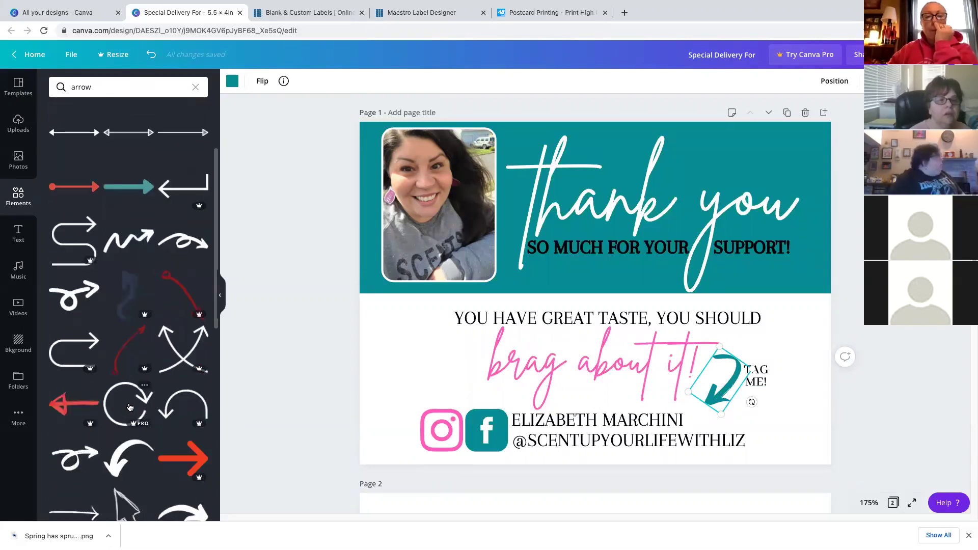
scroll(114, 334, down, 5)
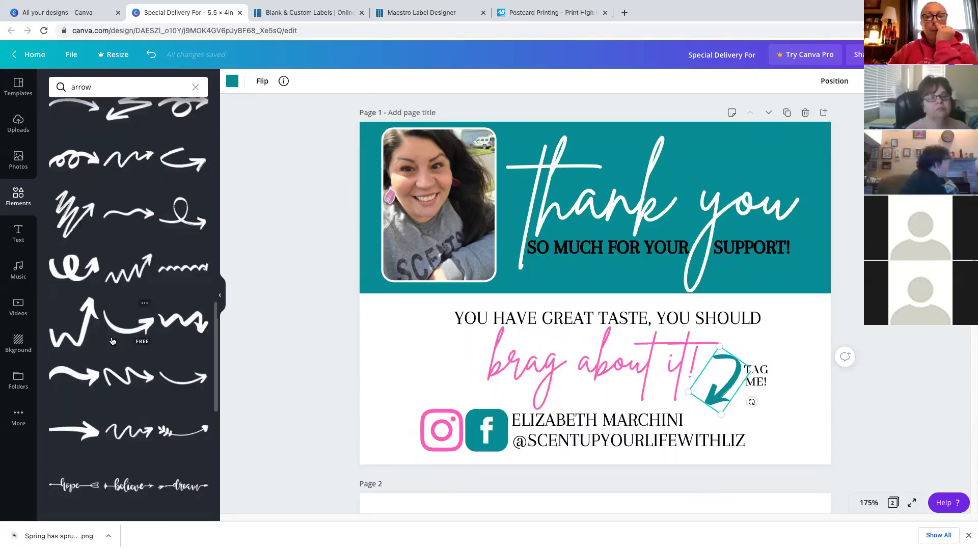
scroll(112, 340, up, 8)
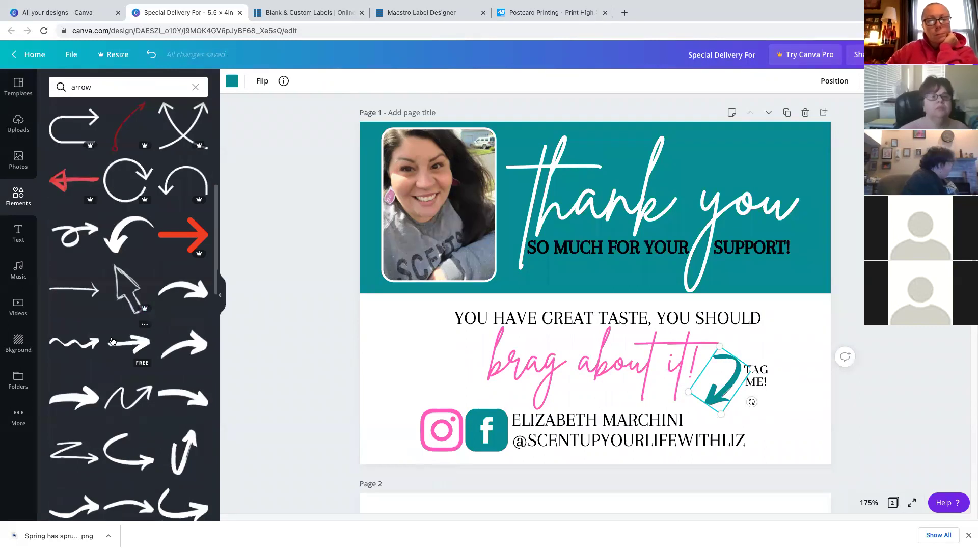
click(130, 172)
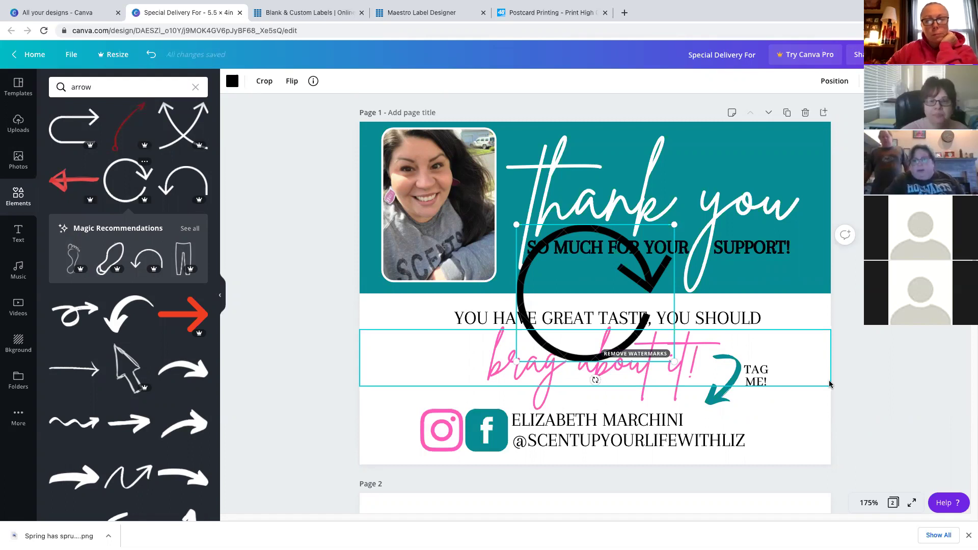
key(Delete)
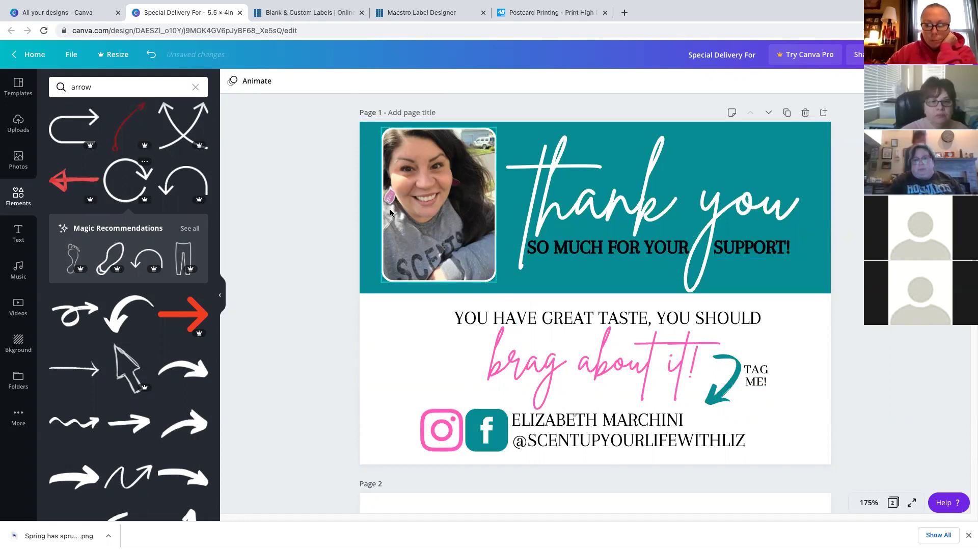
- Duplicate the lined second page of the card and delete the copy
scroll(372, 234, down, 1)
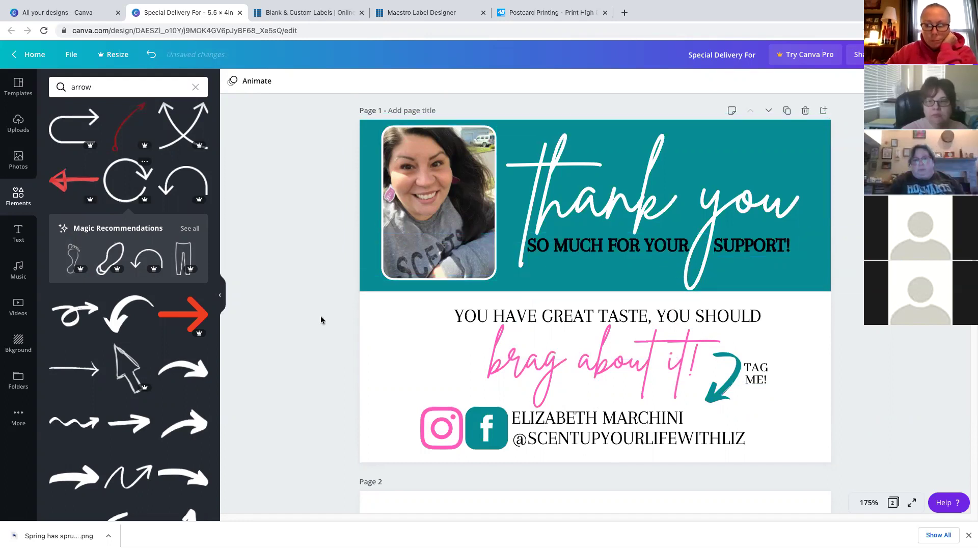
scroll(336, 332, down, 10)
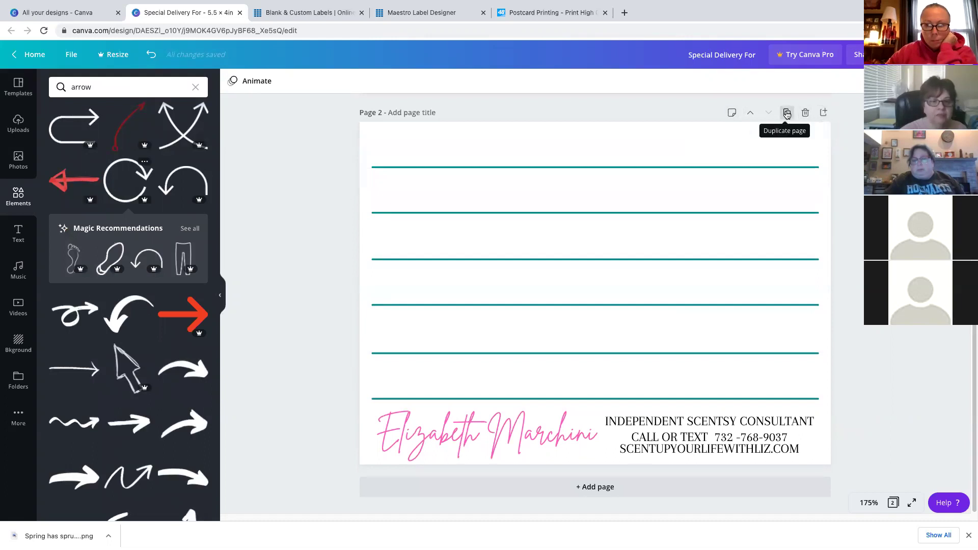
click(787, 113)
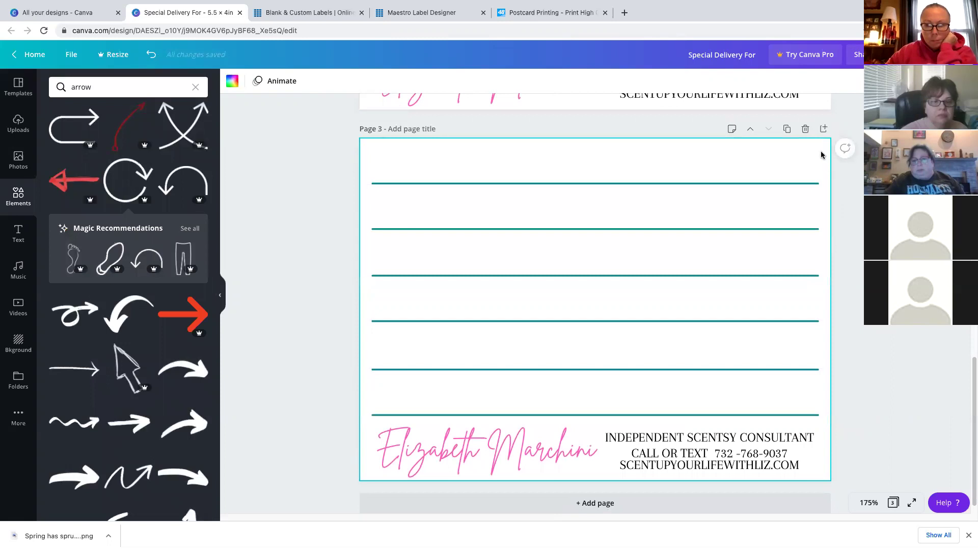
click(806, 129)
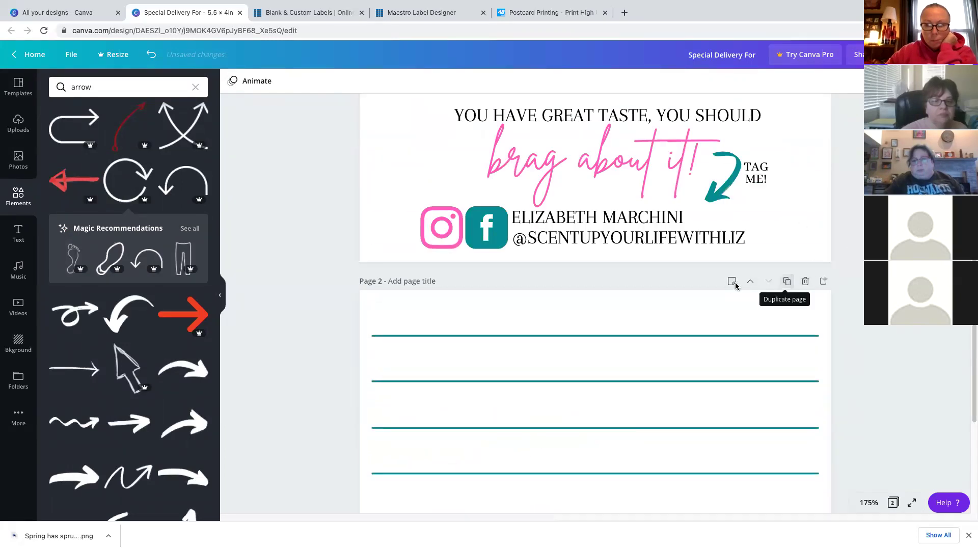
- Add a blank page after the card's second page and delete it
click(824, 281)
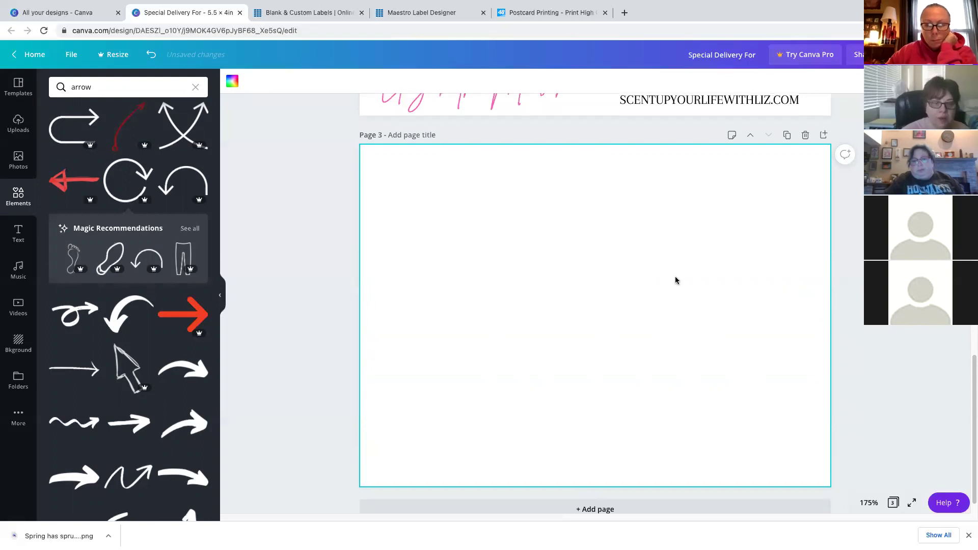
scroll(509, 242, up, 1)
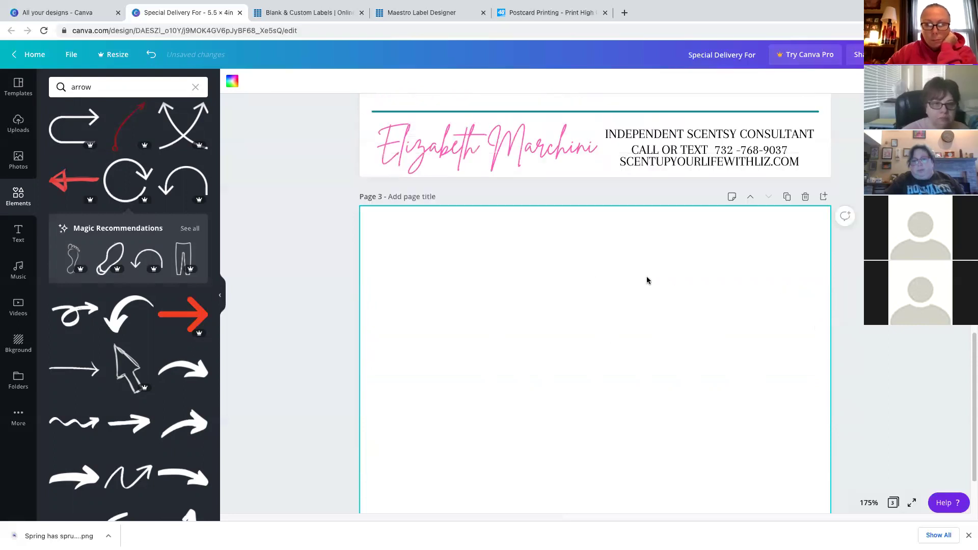
click(806, 194)
- Open the card's download options with PNG as the file type and view the page selection choices
scroll(649, 279, up, 4)
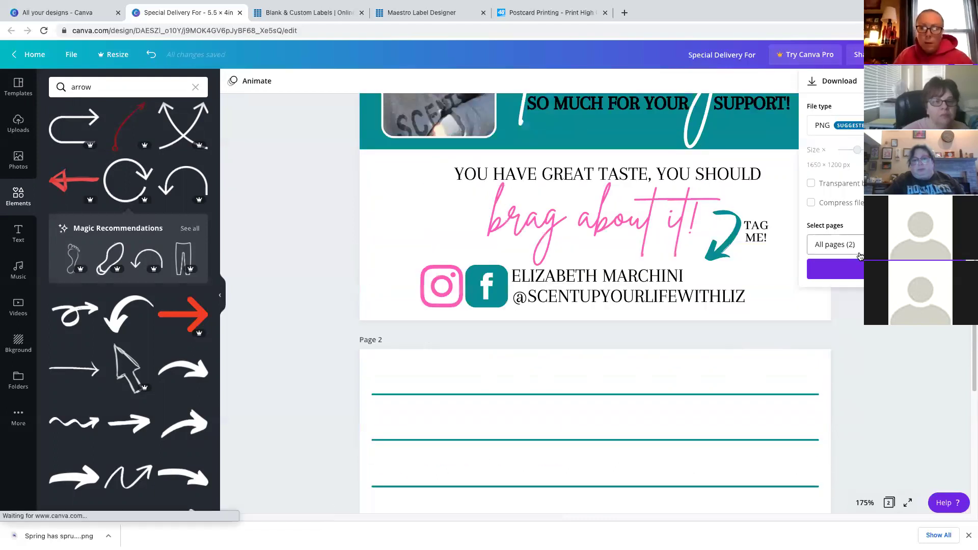
click(858, 244)
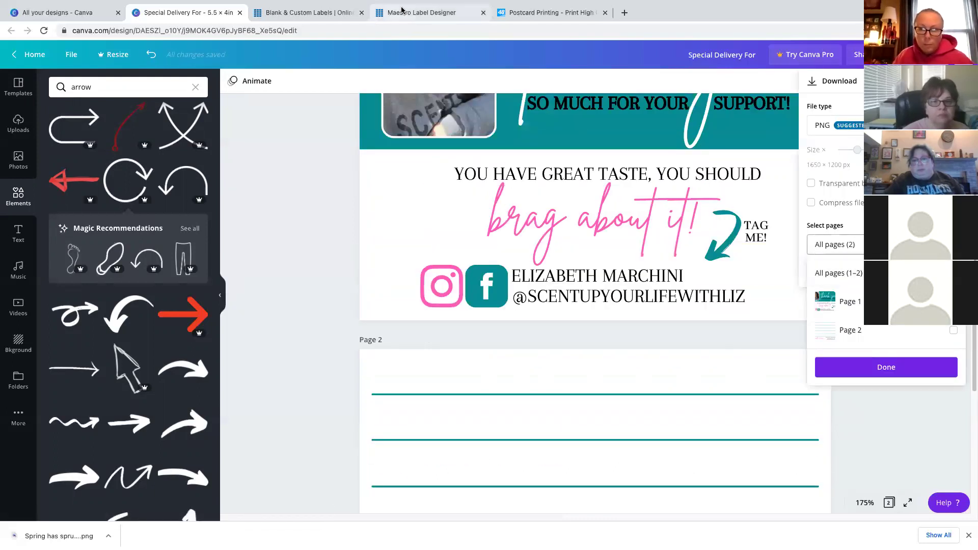
- Switch to the 48HourPrint postcard page and set the coating to Matte Both Sides and the printing turnaround to 5 Business Days
click(536, 12)
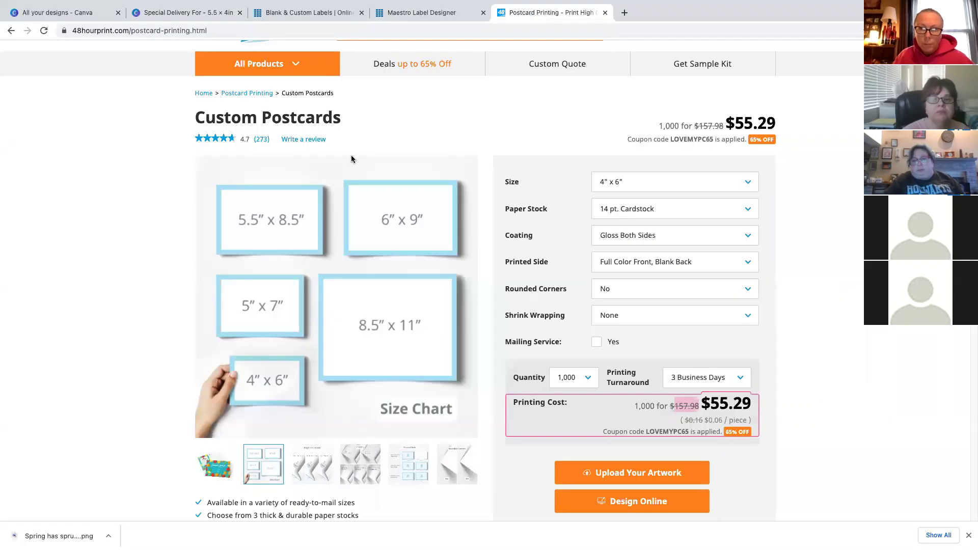
click(648, 238)
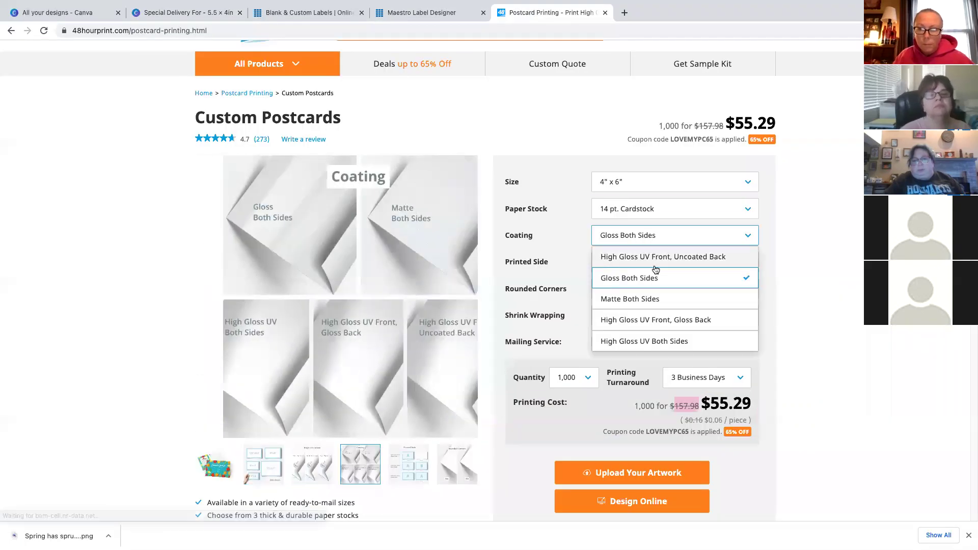
click(698, 299)
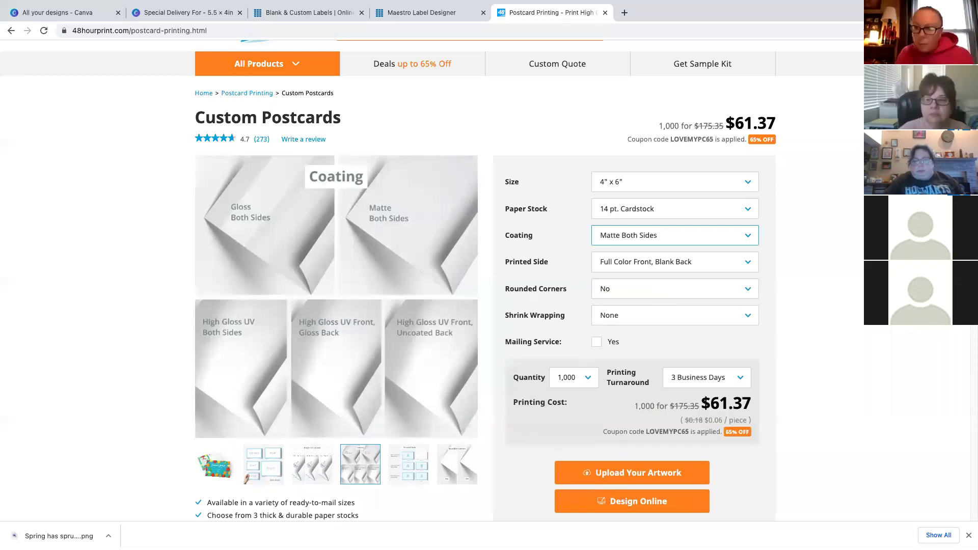
click(684, 378)
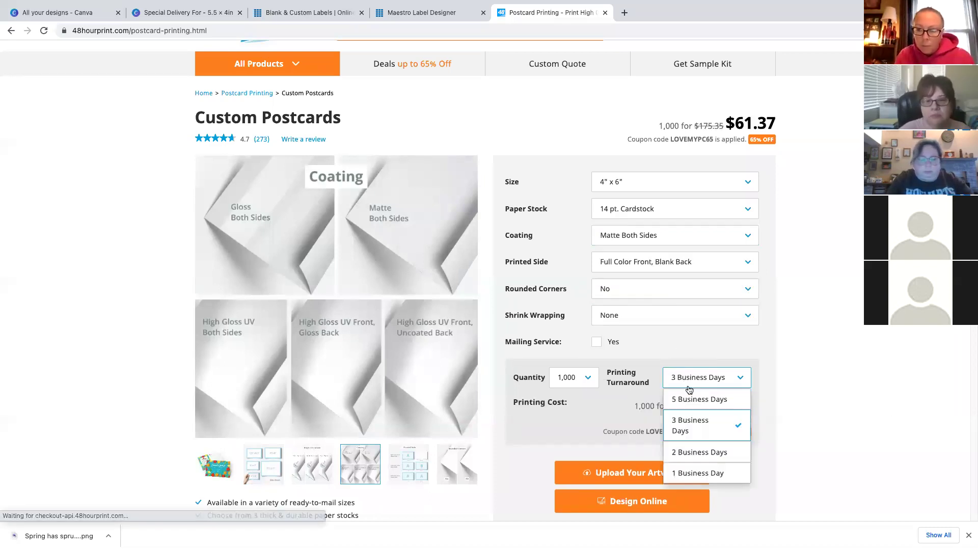
click(686, 426)
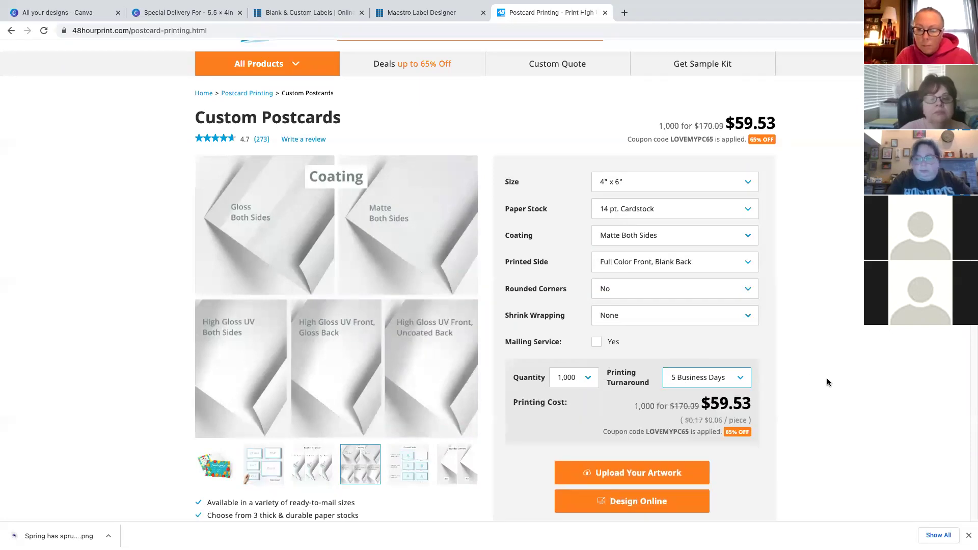
- Set the postcard order quantity to 500
click(568, 388)
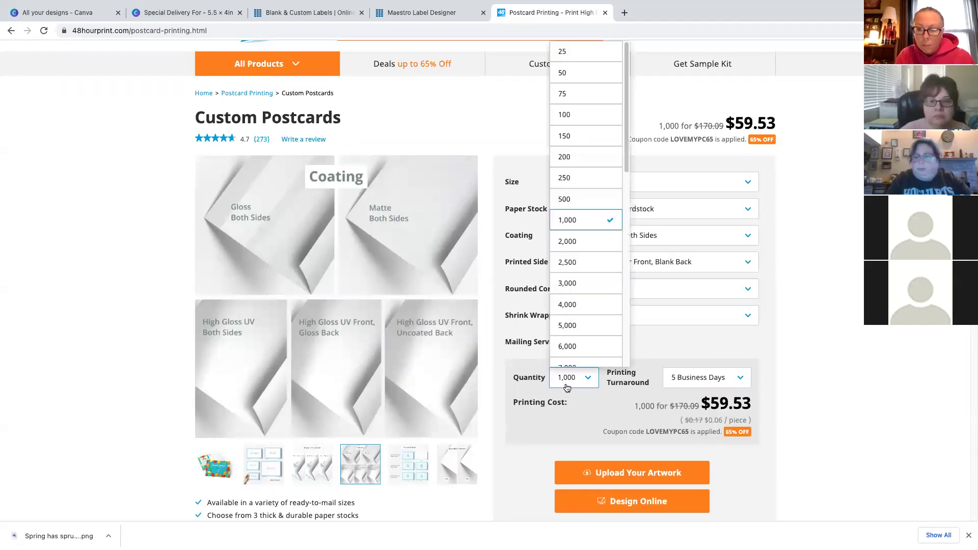
click(798, 346)
click(585, 381)
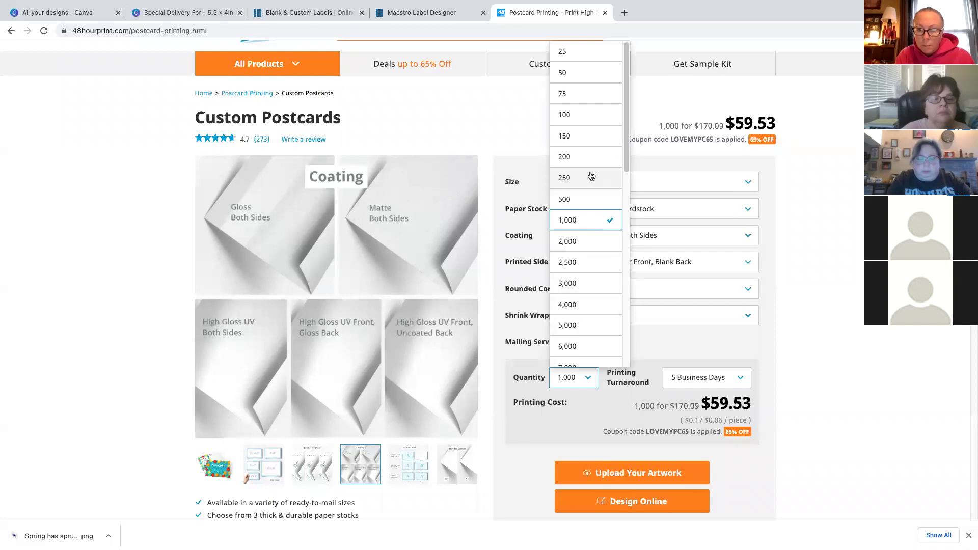
click(587, 198)
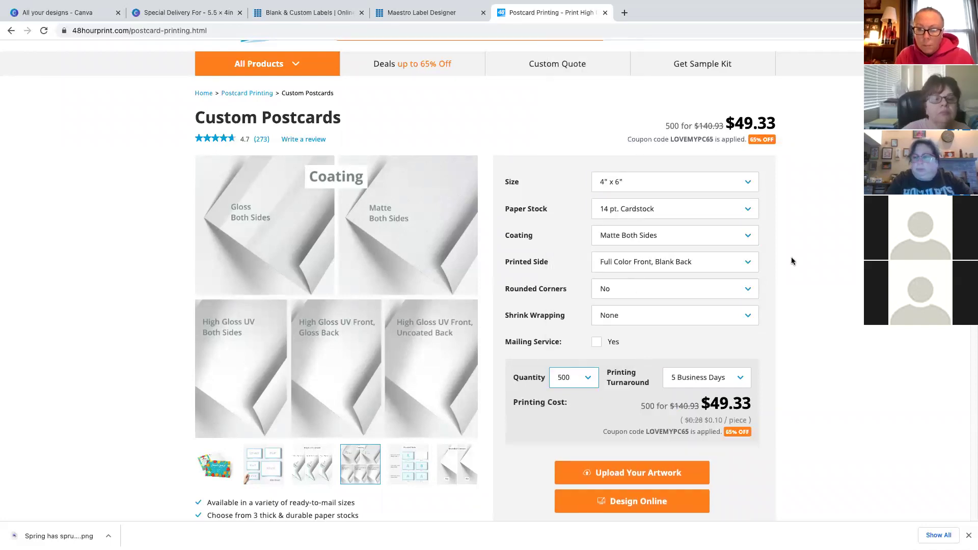
- Proceed to the artwork upload page for the configured 4" x 6" postcards
scroll(804, 272, down, 1)
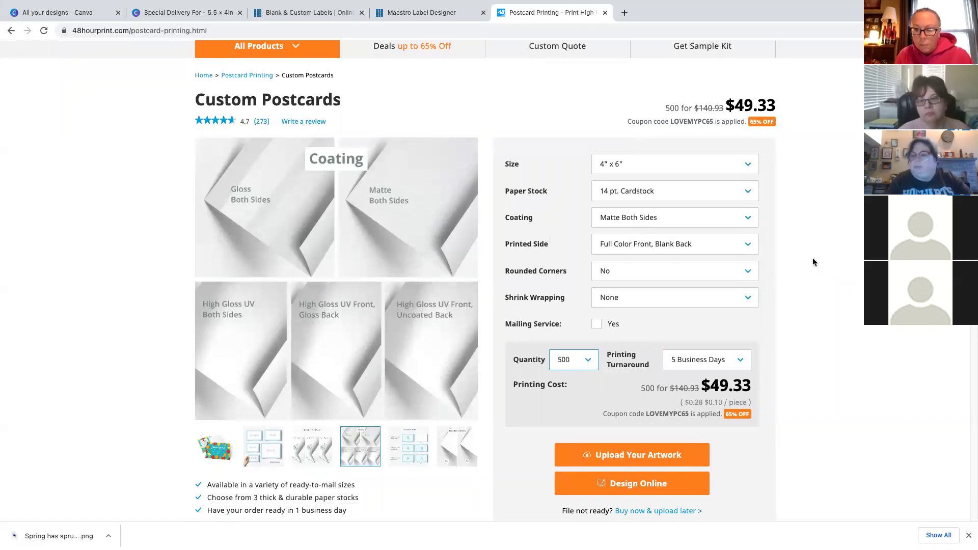
scroll(627, 301, down, 5)
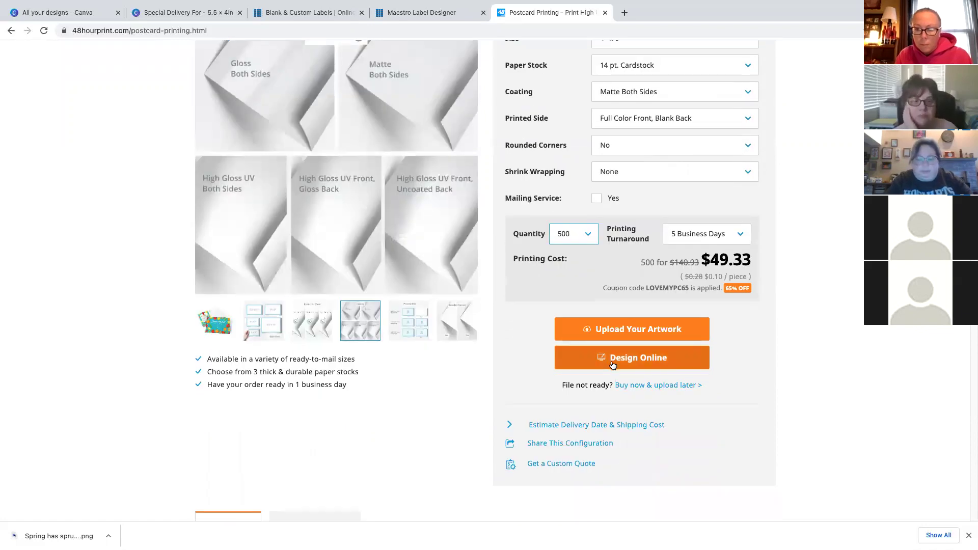
click(591, 333)
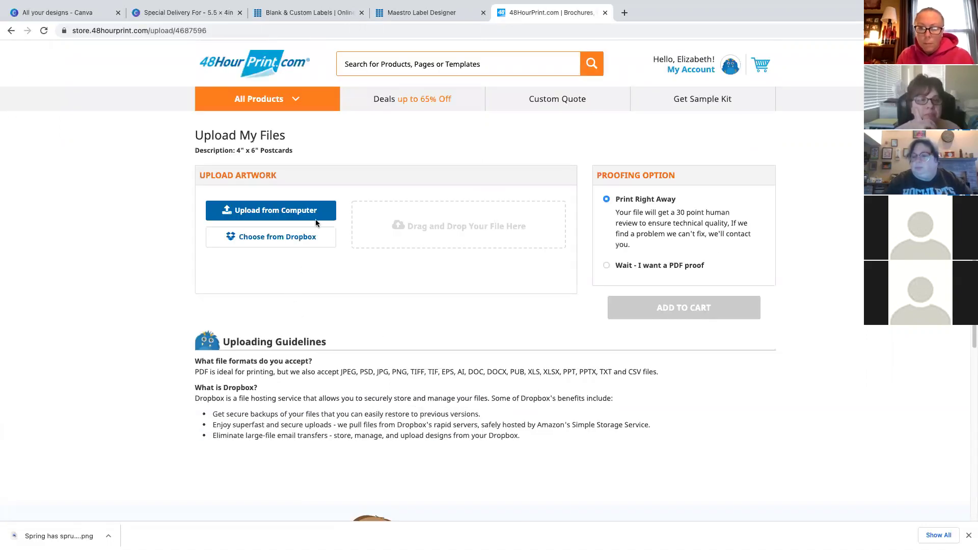
click(305, 213)
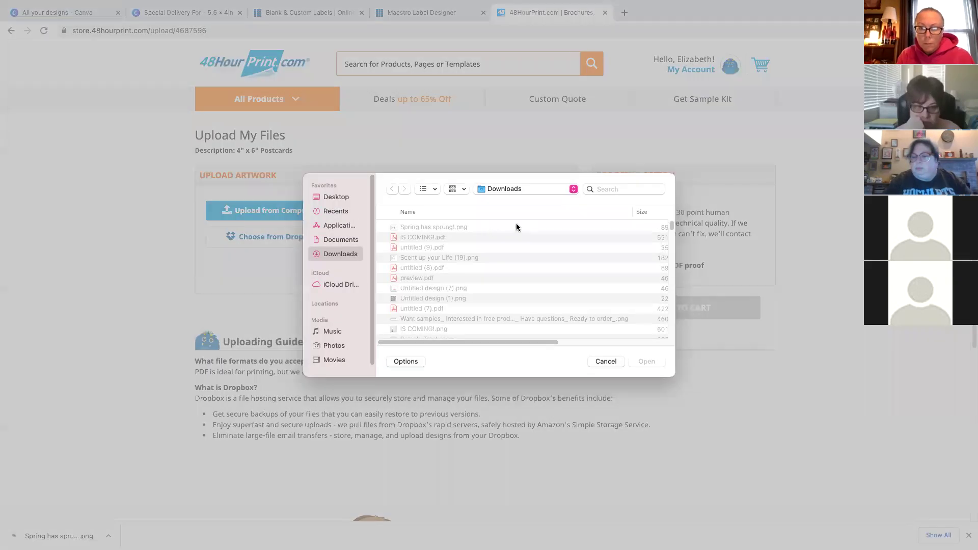
scroll(498, 258, down, 3)
scroll(495, 253, up, 3)
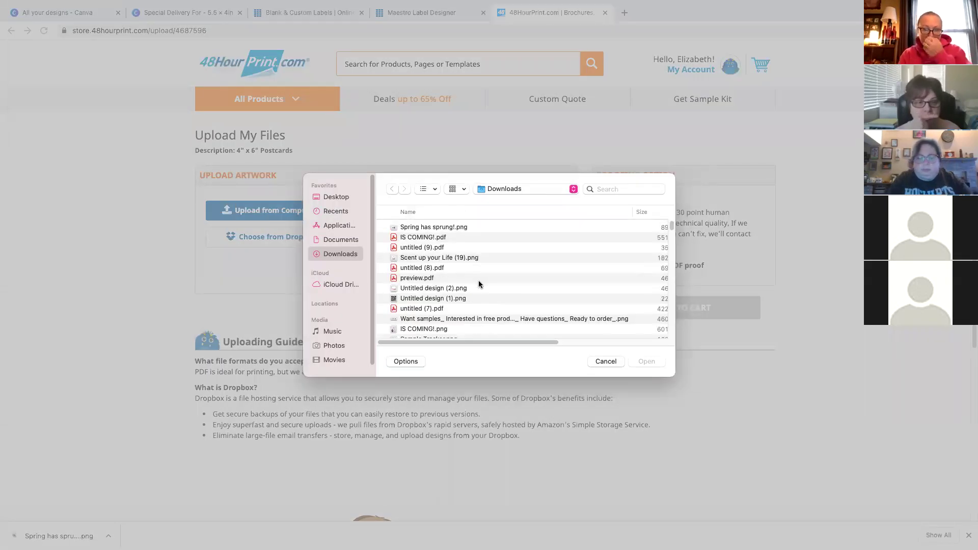
scroll(443, 254, down, 10)
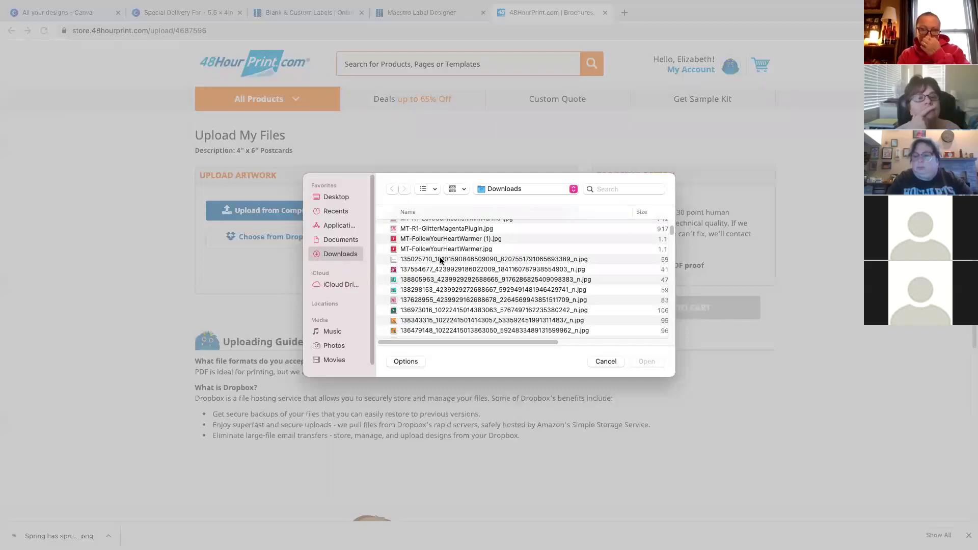
scroll(429, 278, down, 10)
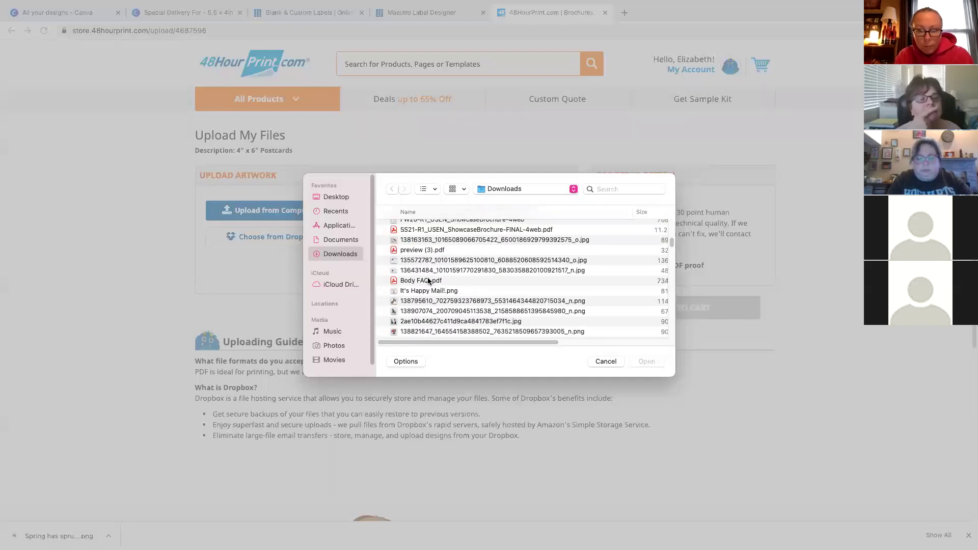
scroll(414, 314, down, 5)
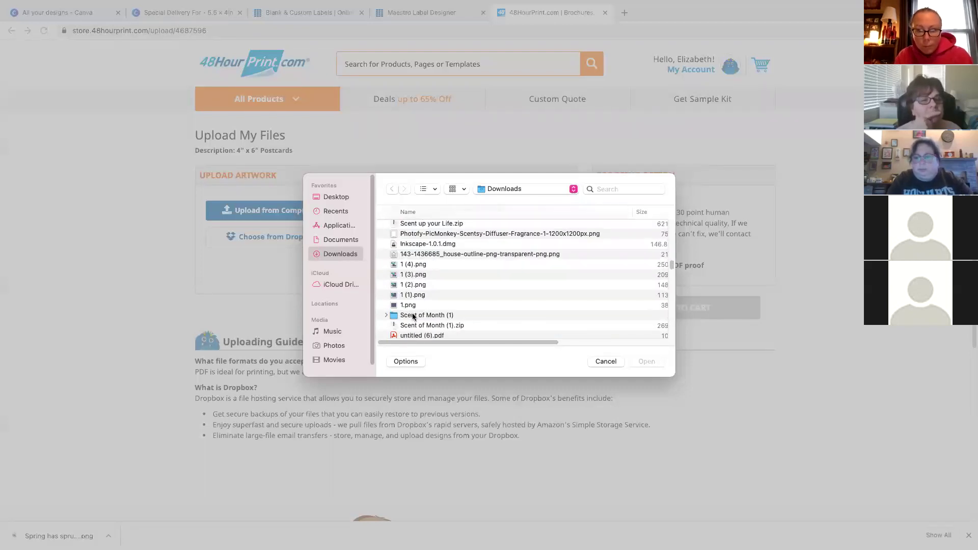
click(606, 362)
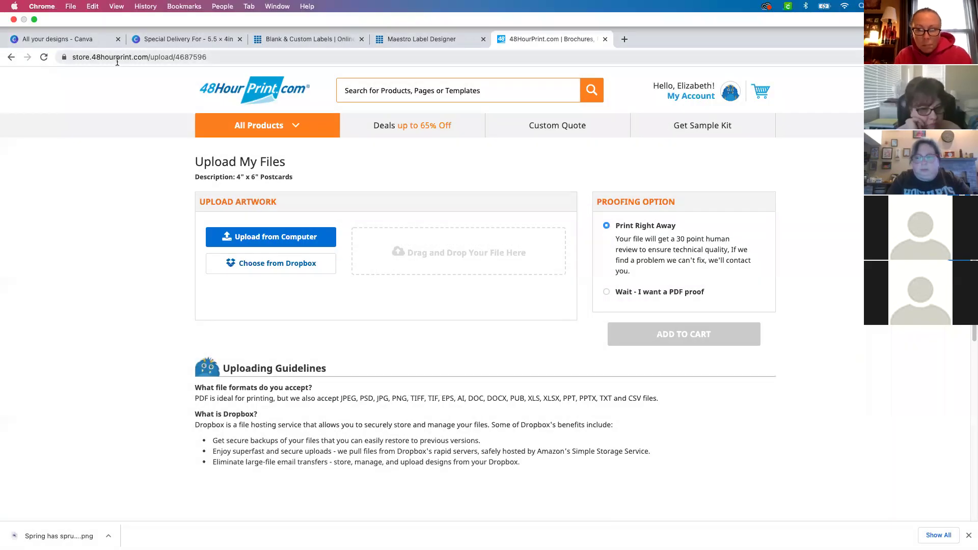
- Switch to the Special Delivery For card in Canva and download all pages as PNG
click(189, 38)
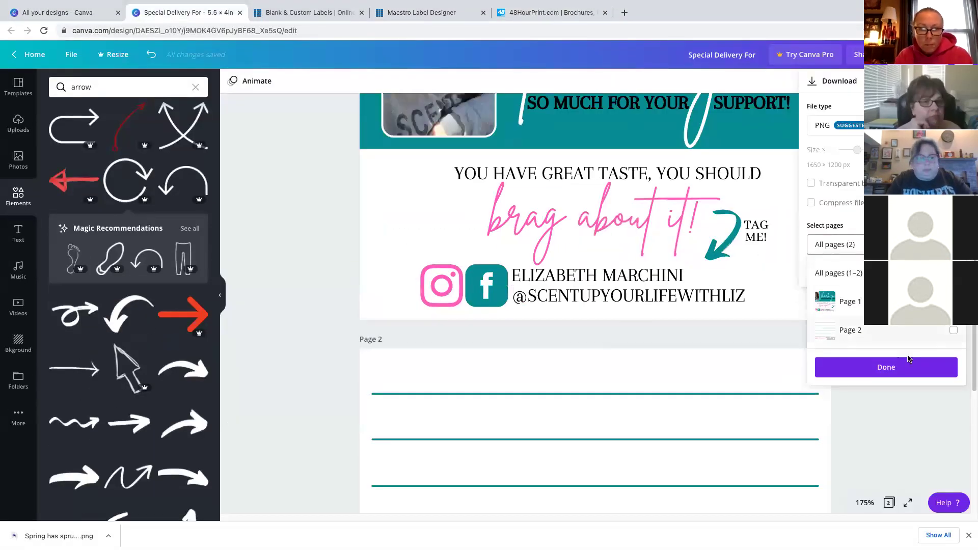
click(907, 369)
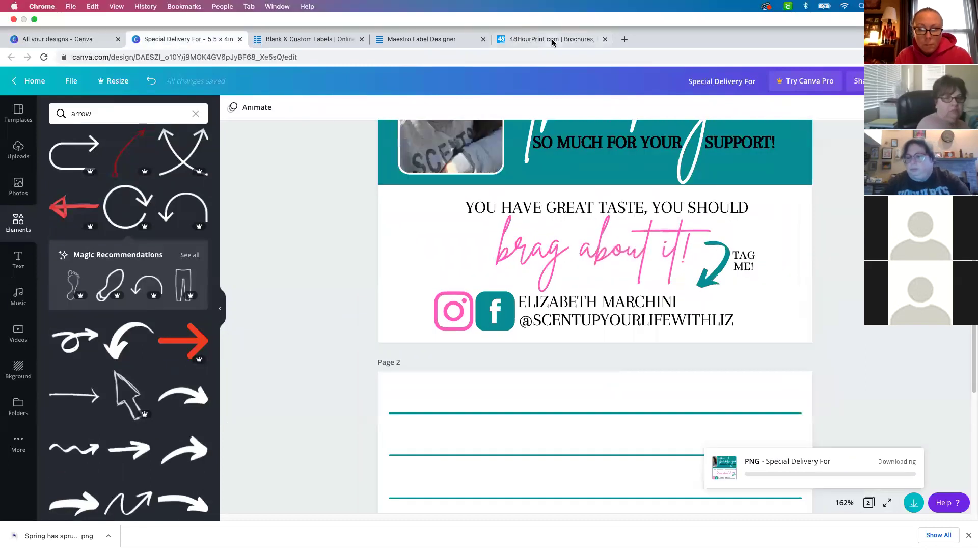
- Upload 1.png from the downloaded Special Delivery For folder as the 48HourPrint postcard artwork and add the order to the cart
click(552, 39)
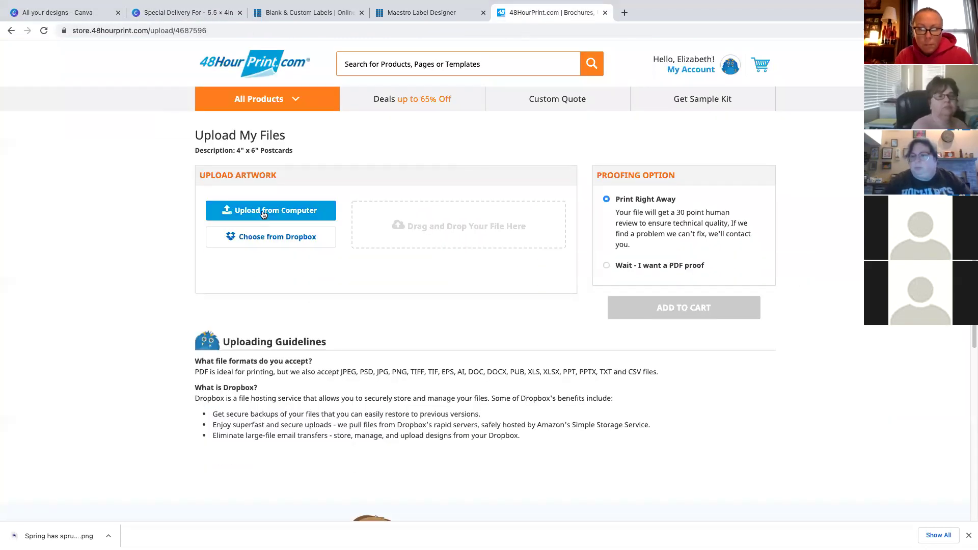
click(263, 211)
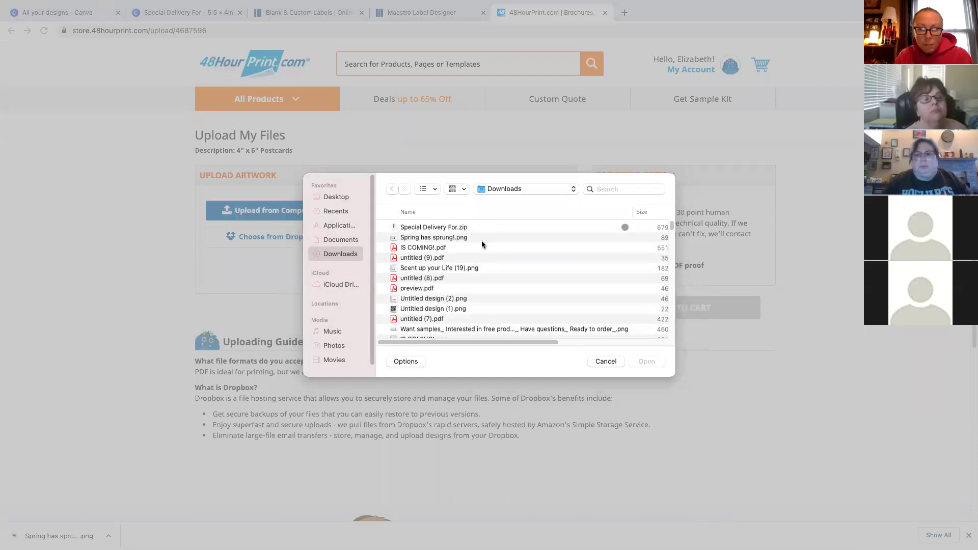
click(386, 227)
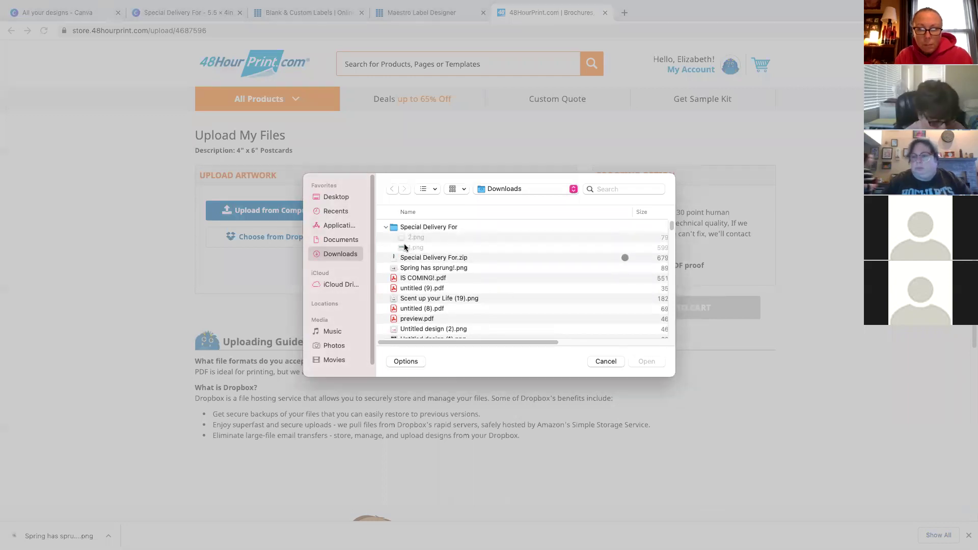
click(416, 247)
click(649, 362)
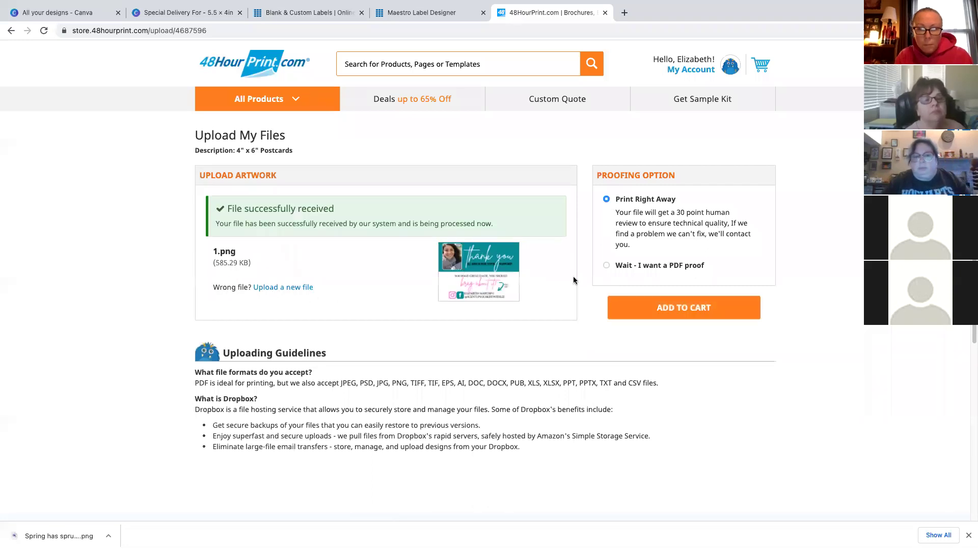
click(685, 308)
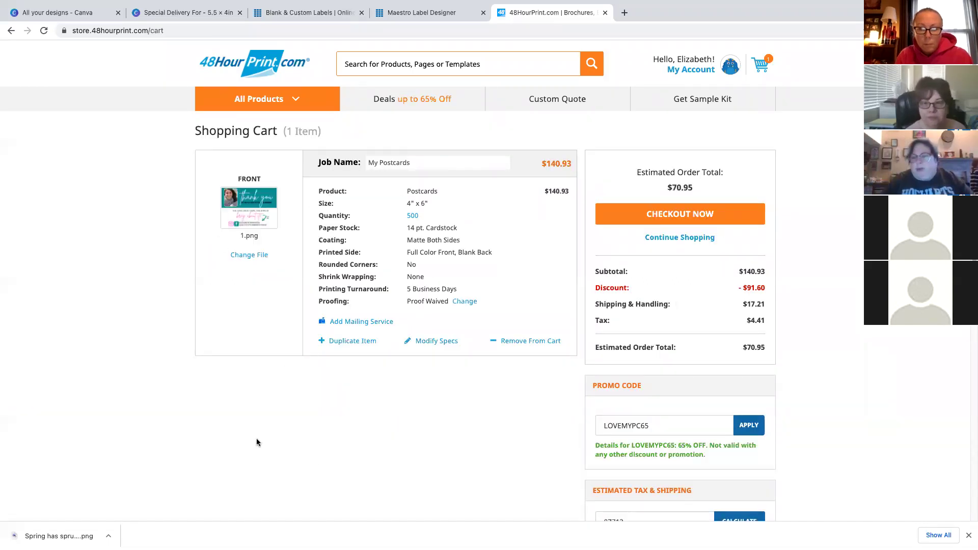
- Review the postcard order in the shopping cart and open the site's list of product deals
scroll(301, 405, down, 5)
scroll(304, 399, up, 5)
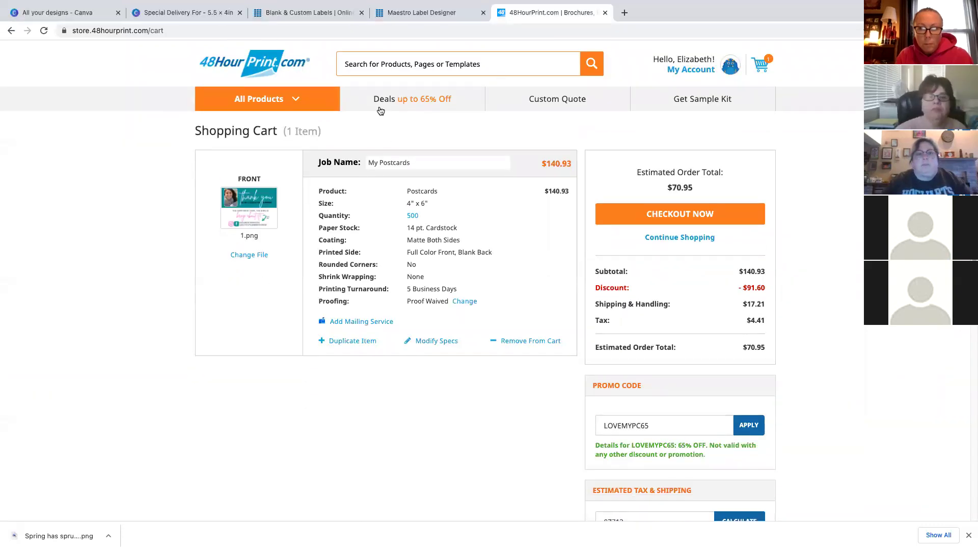
click(458, 104)
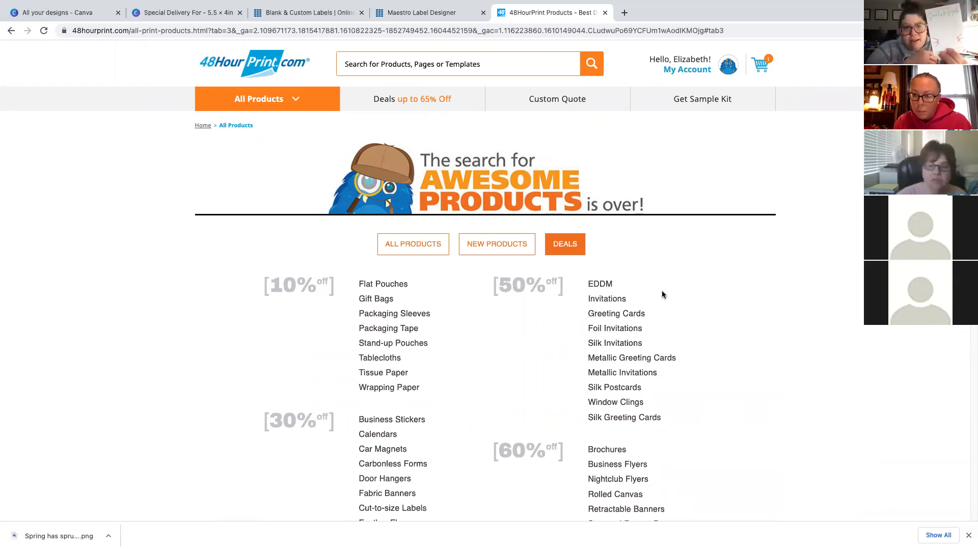
- View the folding options on the Brochures product page and return to the deals list
click(606, 451)
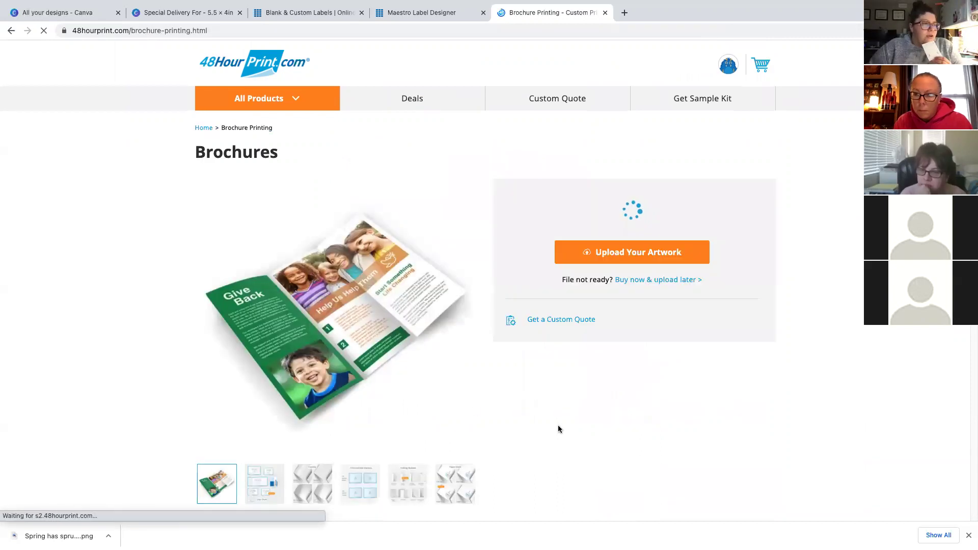
click(684, 218)
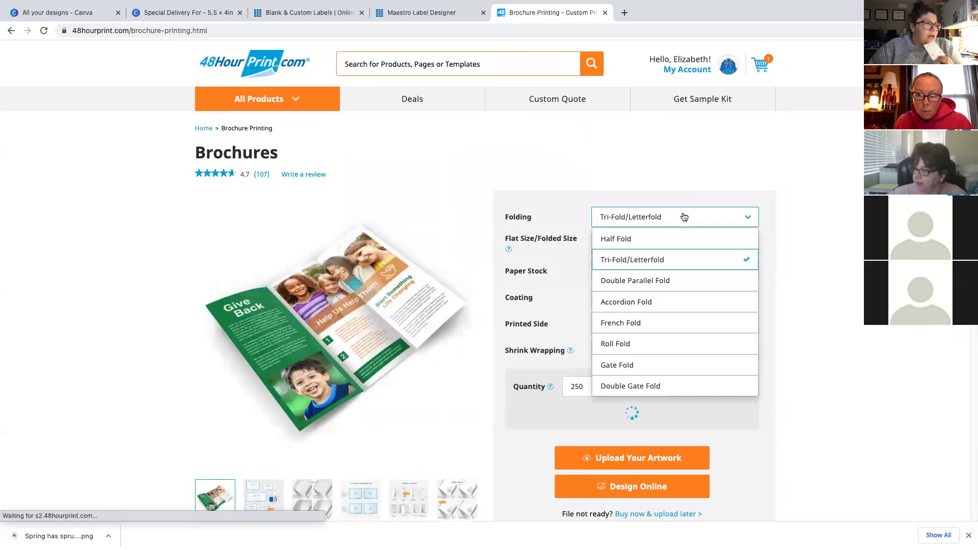
click(11, 30)
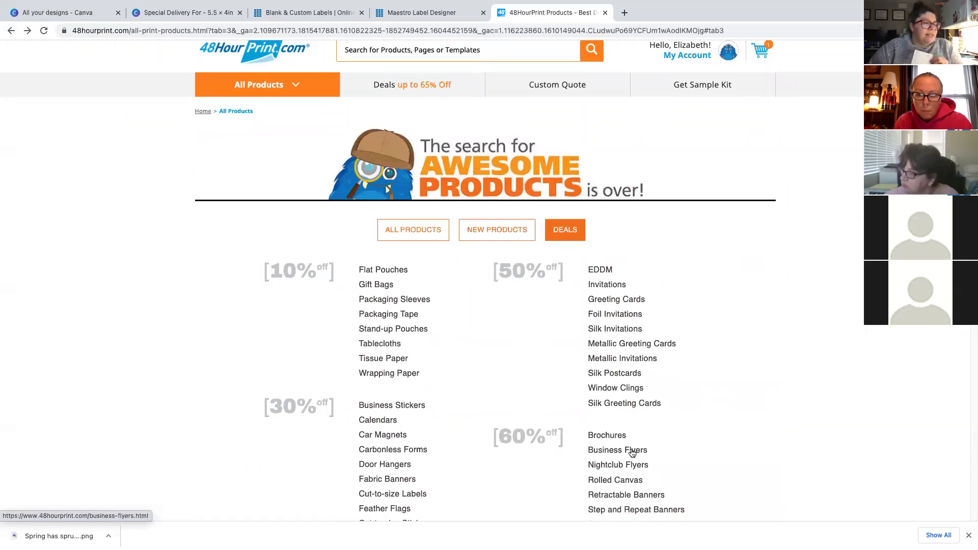
- Open the Nightclub Flyers product, look through the available sizes and set the size to 3" x 4"
click(626, 466)
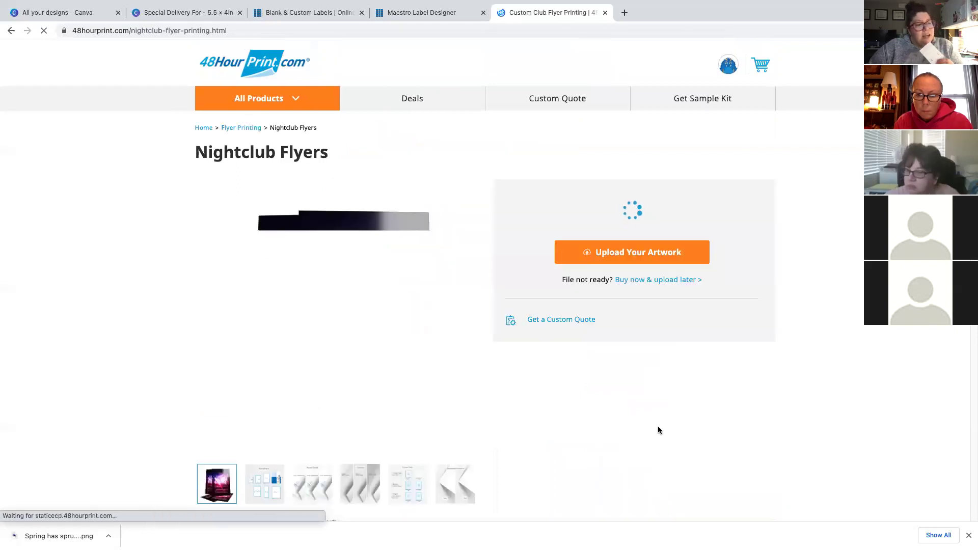
click(655, 216)
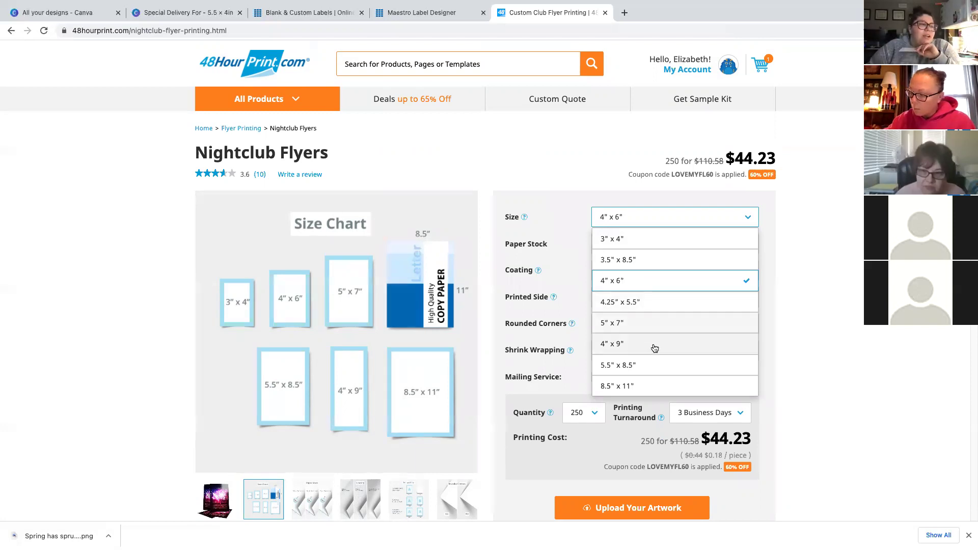
scroll(493, 324, down, 1)
scroll(690, 264, down, 4)
scroll(690, 183, up, 1)
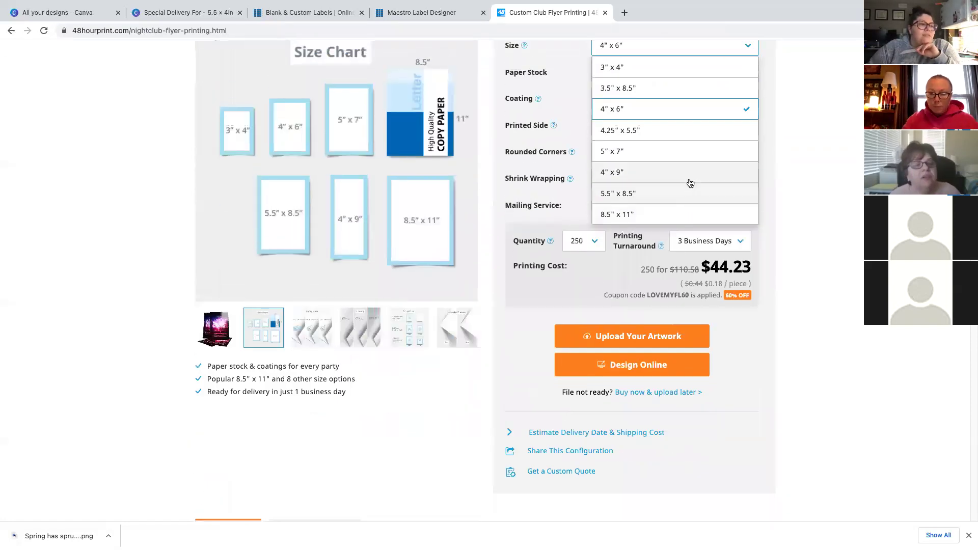
scroll(689, 183, up, 1)
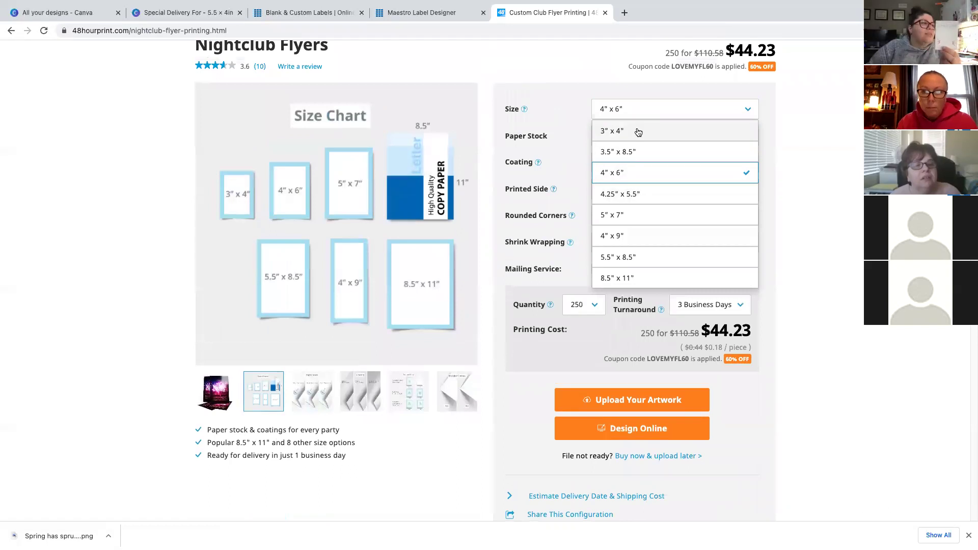
click(637, 131)
- Check the flyers' coating choices and set the order quantity to 1,000
click(665, 162)
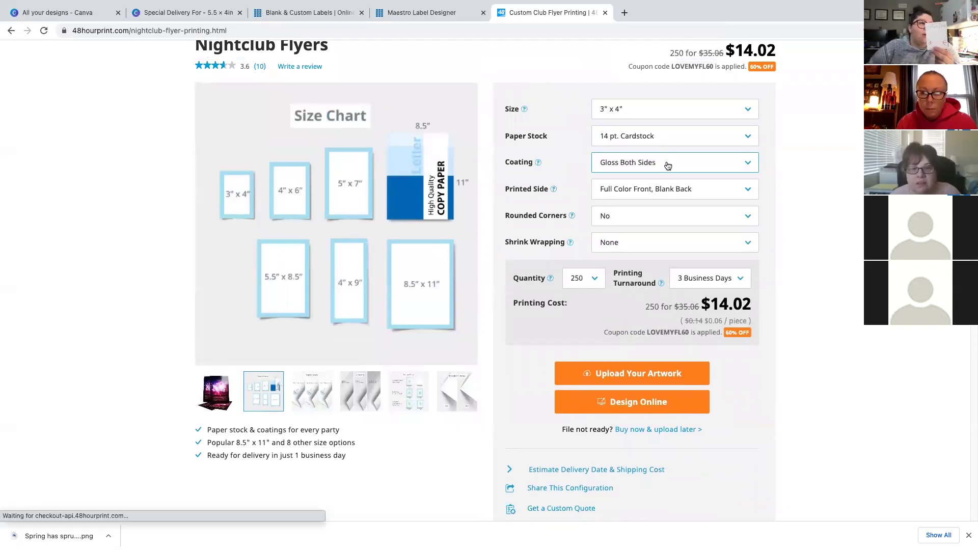
click(650, 188)
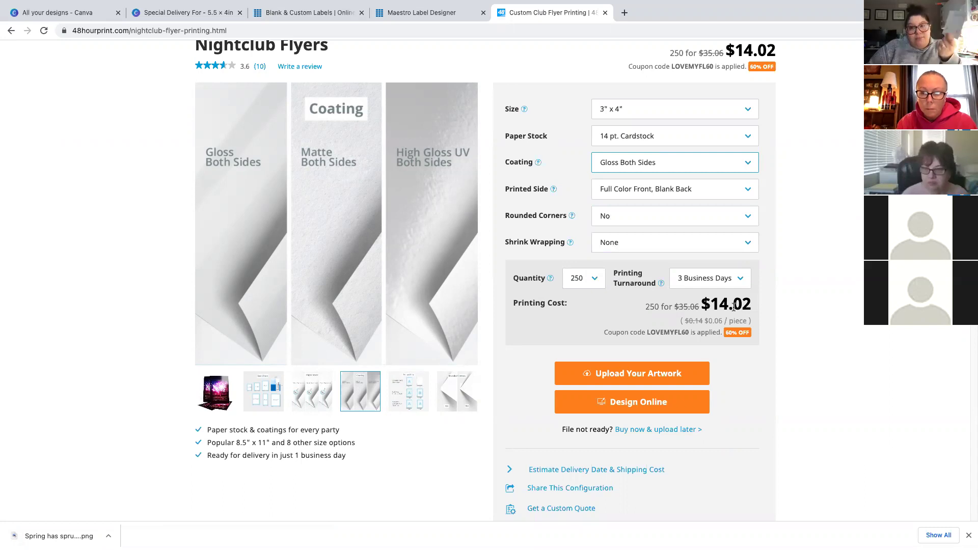
click(582, 278)
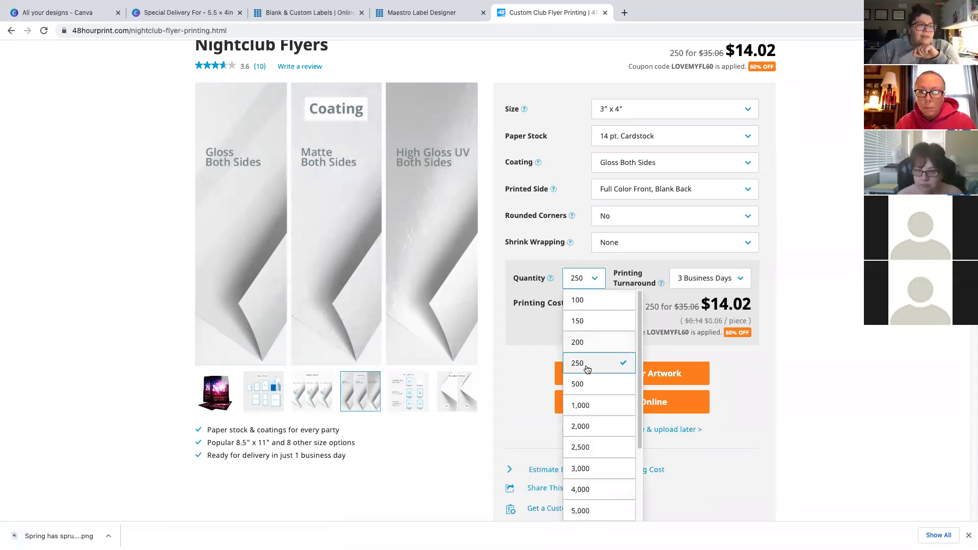
click(589, 405)
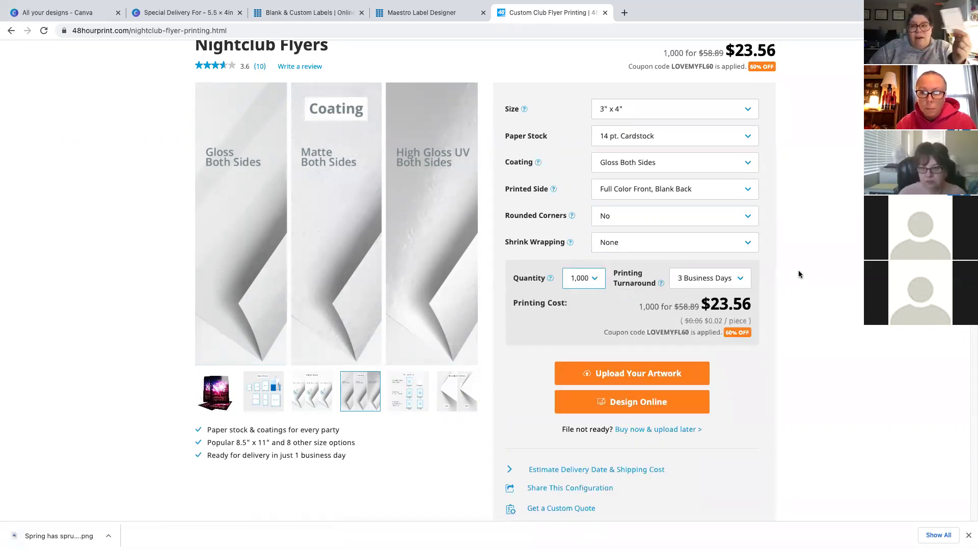
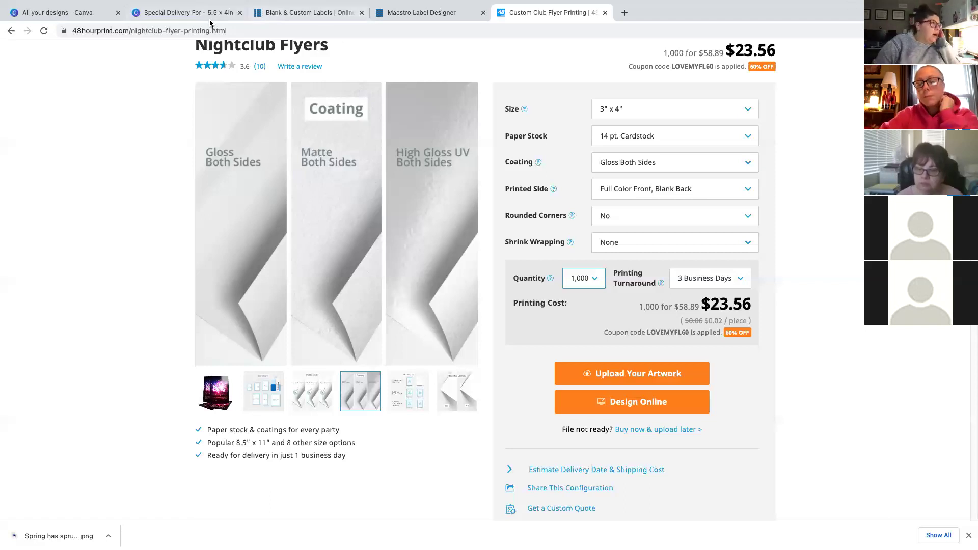
- Switch to the OnlineLabels site, search for product ol885wx and select the 100 sheets quantity
click(268, 13)
click(367, 60)
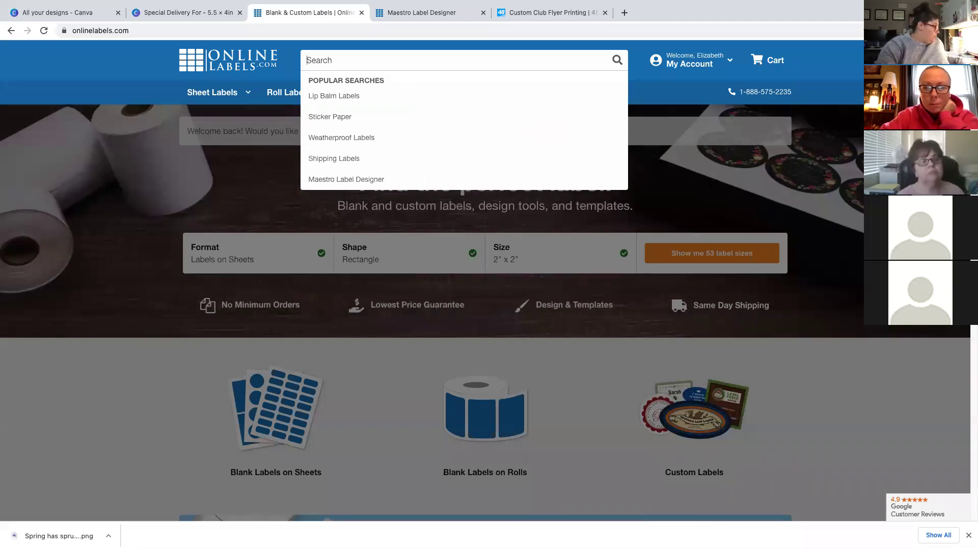
text(l88s)
key(BackSpace)
key(BackSpace)
key(BackSpace)
key(BackSpace)
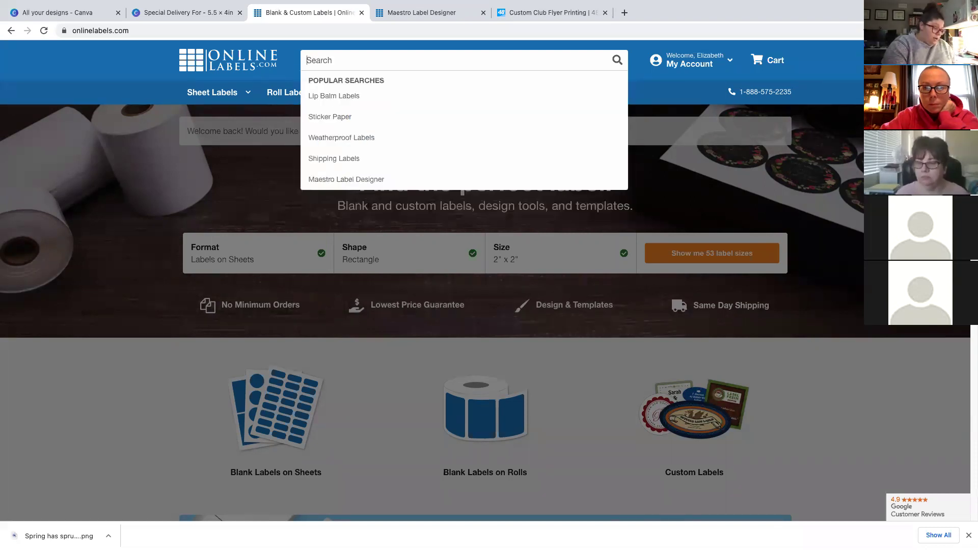
text(ol885wx)
key(Return)
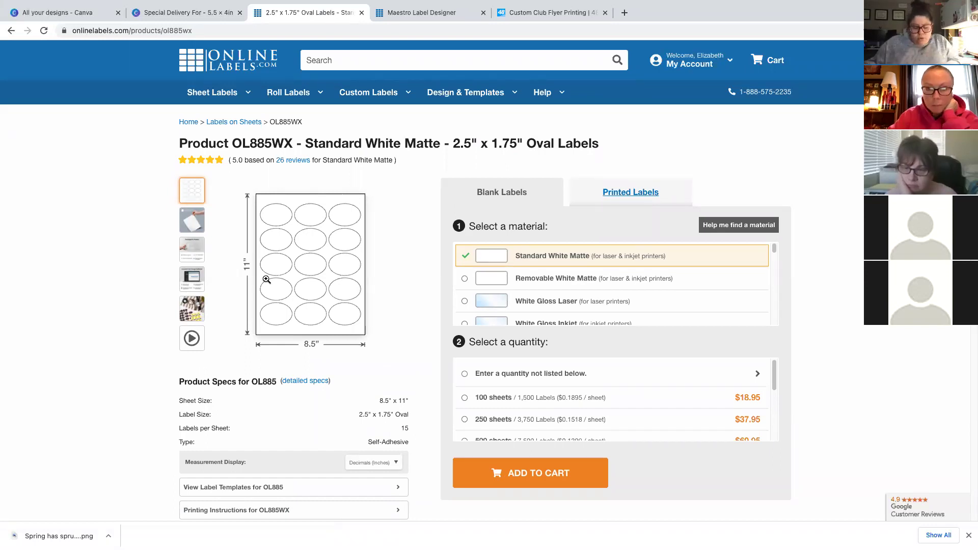
mouse_move(579, 270)
click(465, 398)
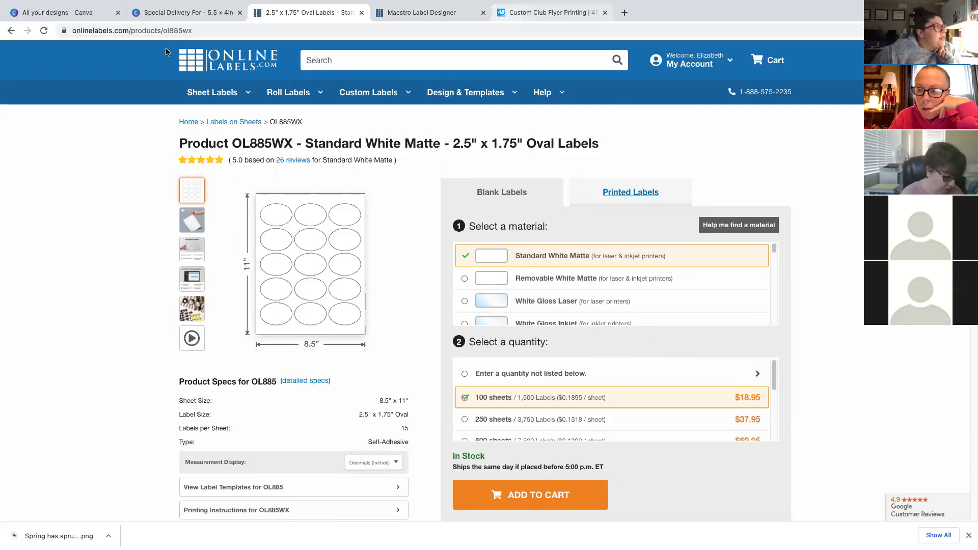
- Close the Special Delivery For design and open the NEW CATALOG! scratch-off card from all designs to view its pages
click(166, 14)
click(240, 12)
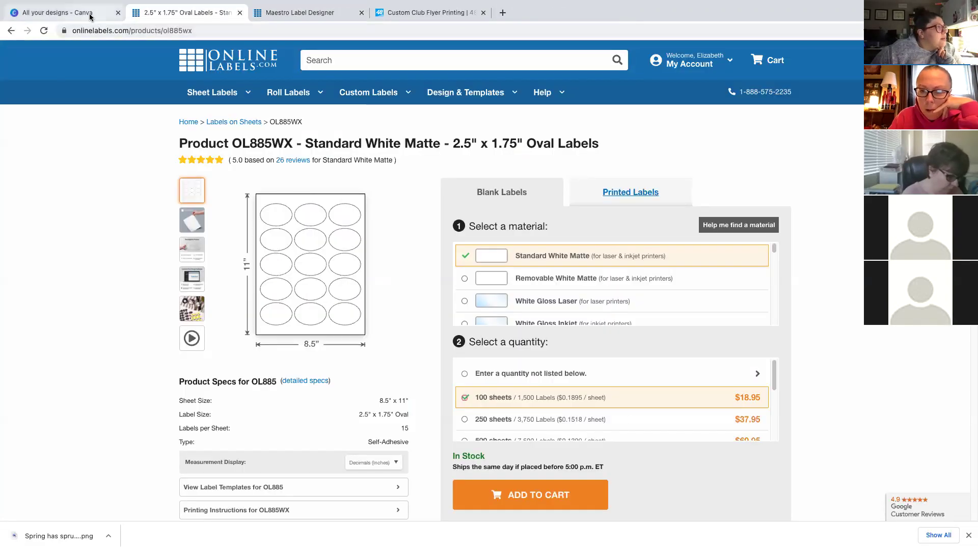
click(90, 18)
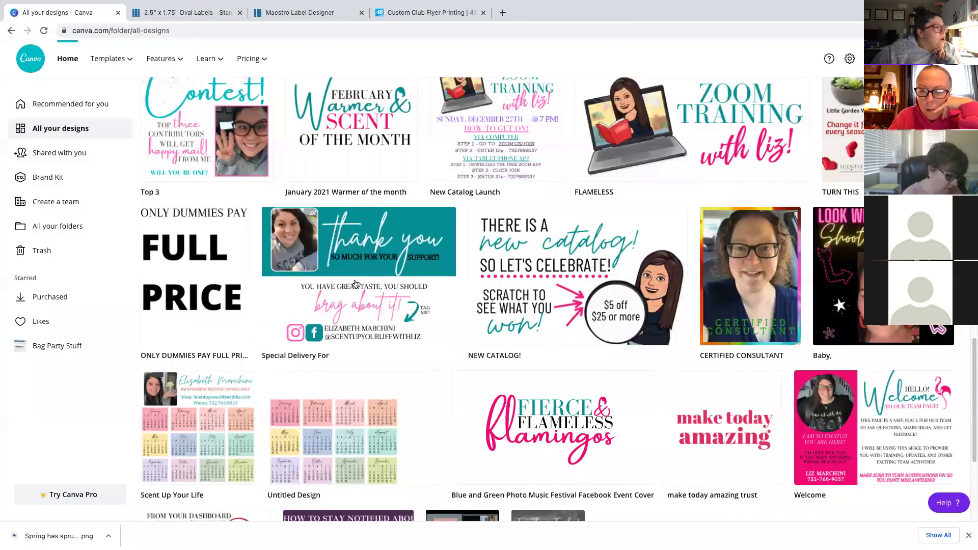
click(554, 280)
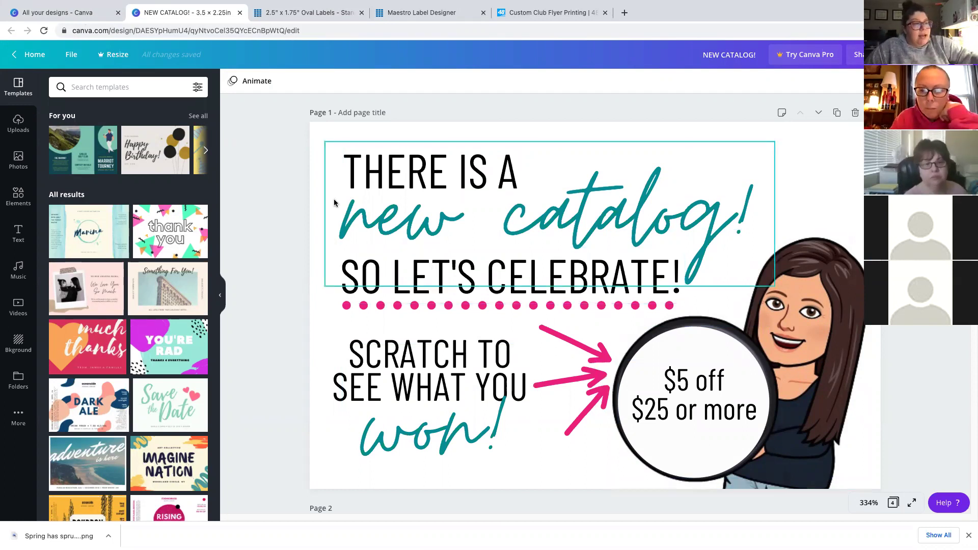
scroll(416, 274, down, 20)
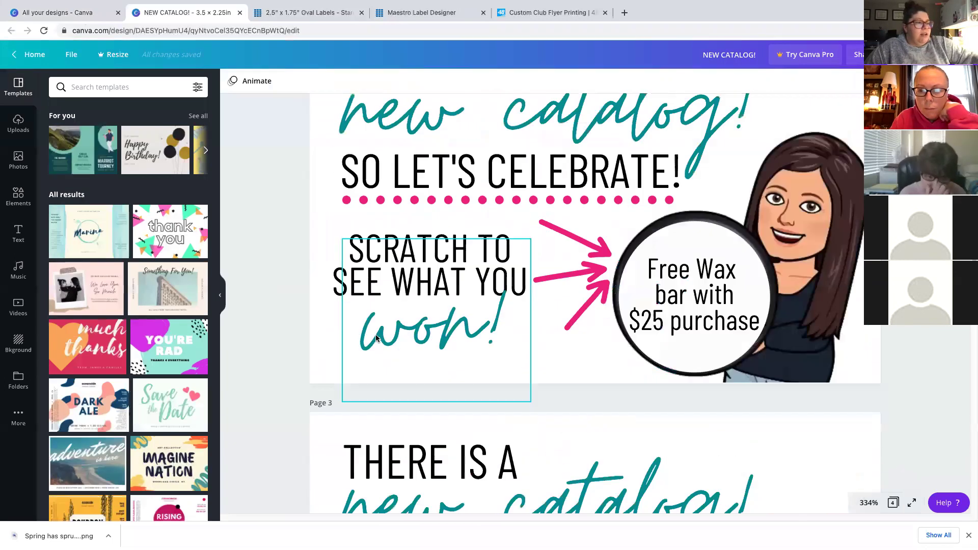
- Review the NEW CATALOG! scratch-off card's pages and download all four pages as PNG files
scroll(372, 345, down, 3)
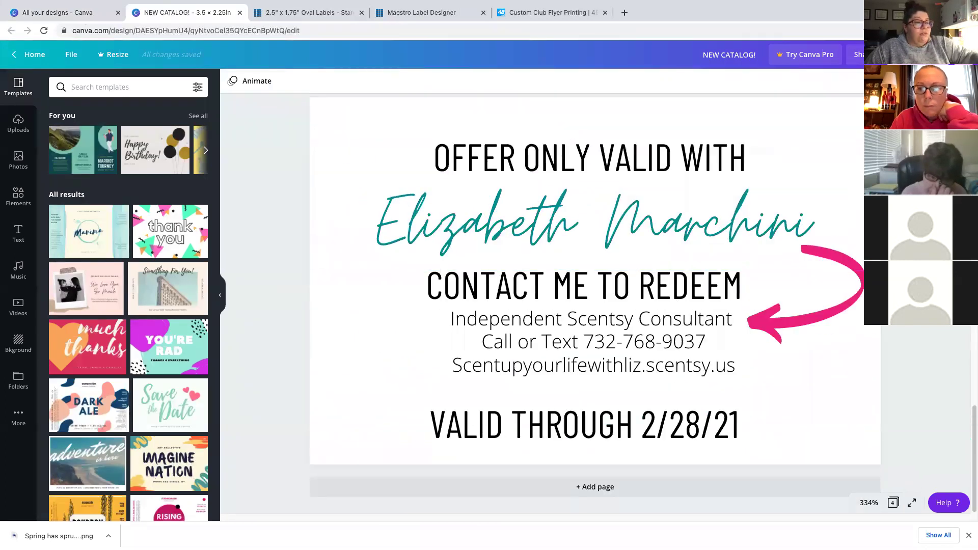
scroll(816, 350, up, 20)
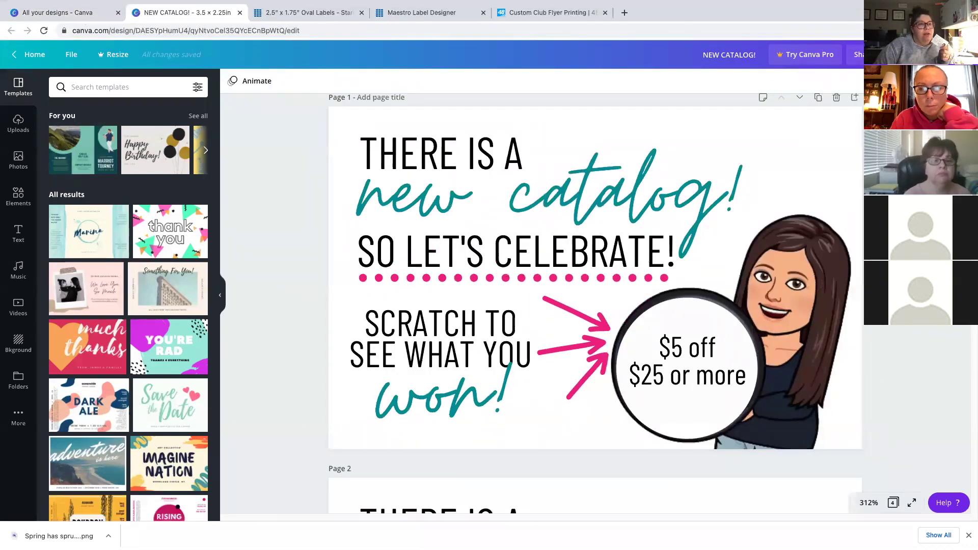
click(916, 55)
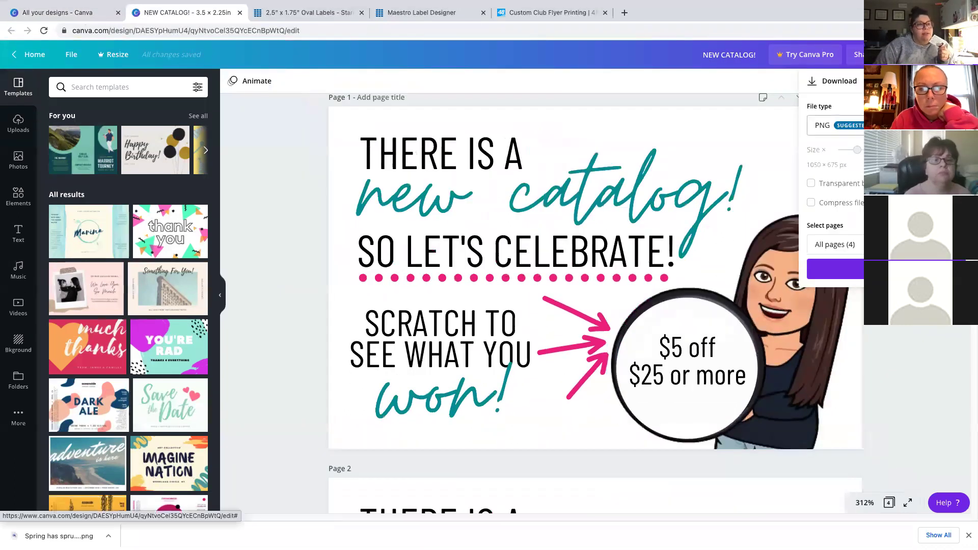
click(858, 269)
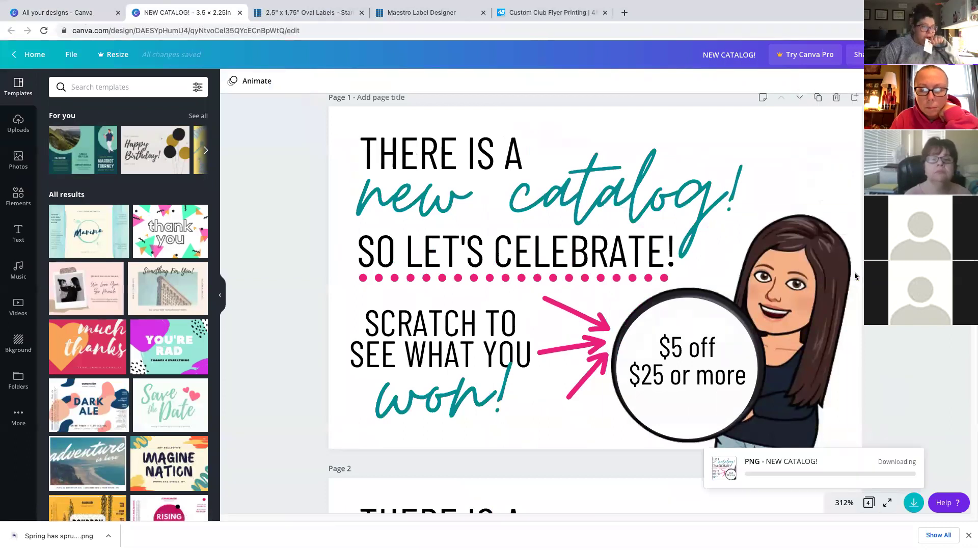
- Close the unsaved oval label design without saving it and close the Nightclub Flyers page
click(404, 13)
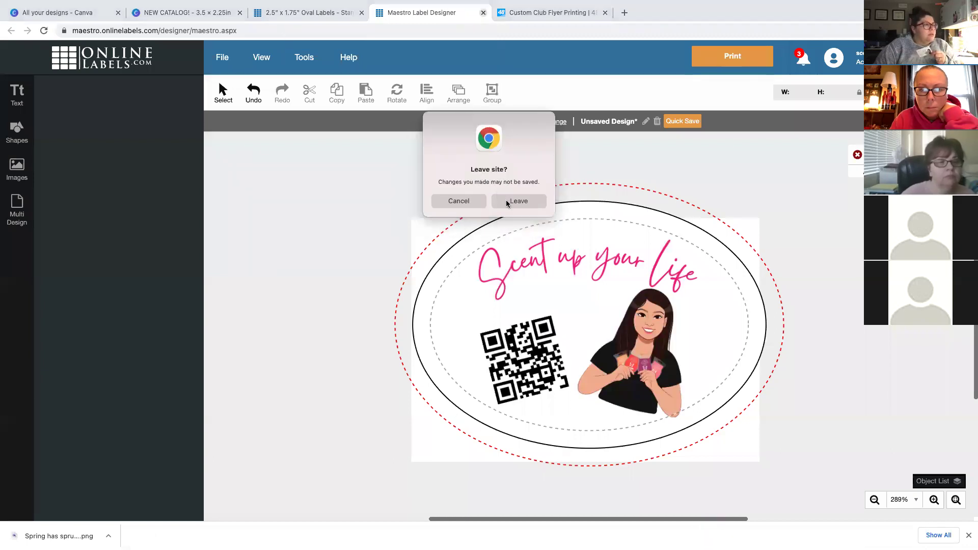
click(516, 201)
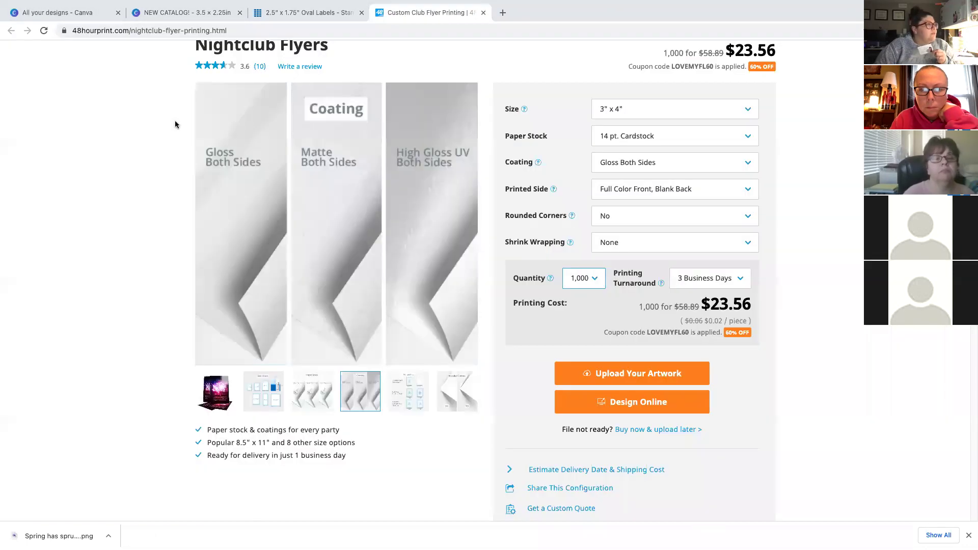
click(484, 12)
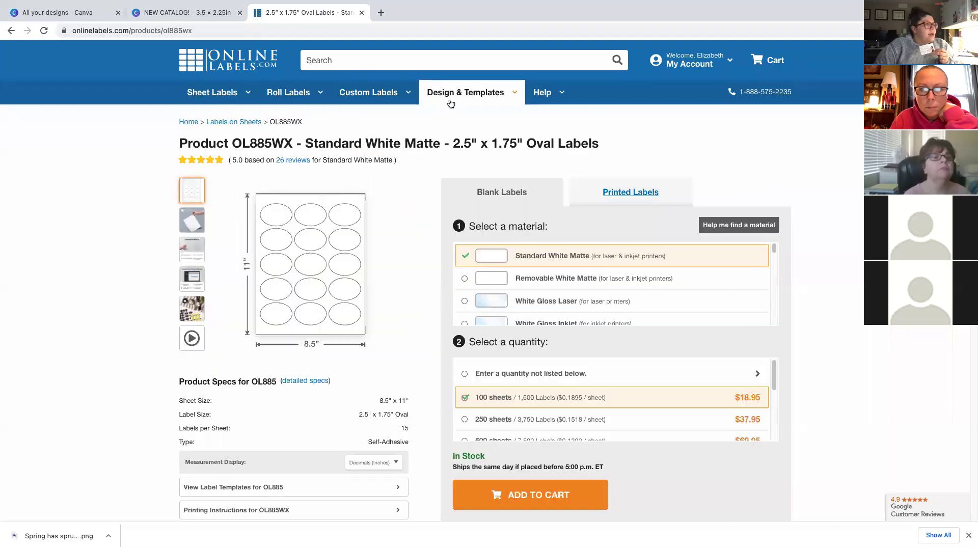
mouse_move(451, 103)
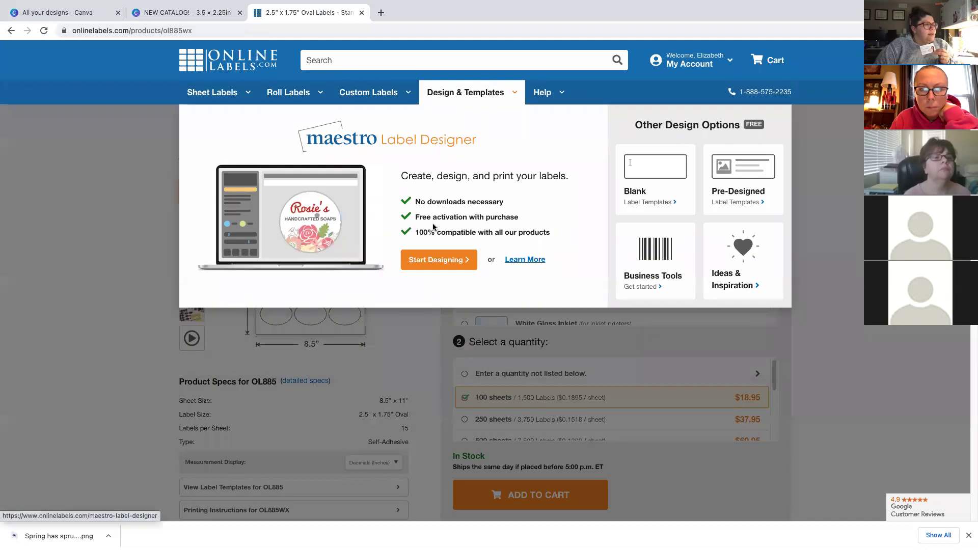
click(441, 260)
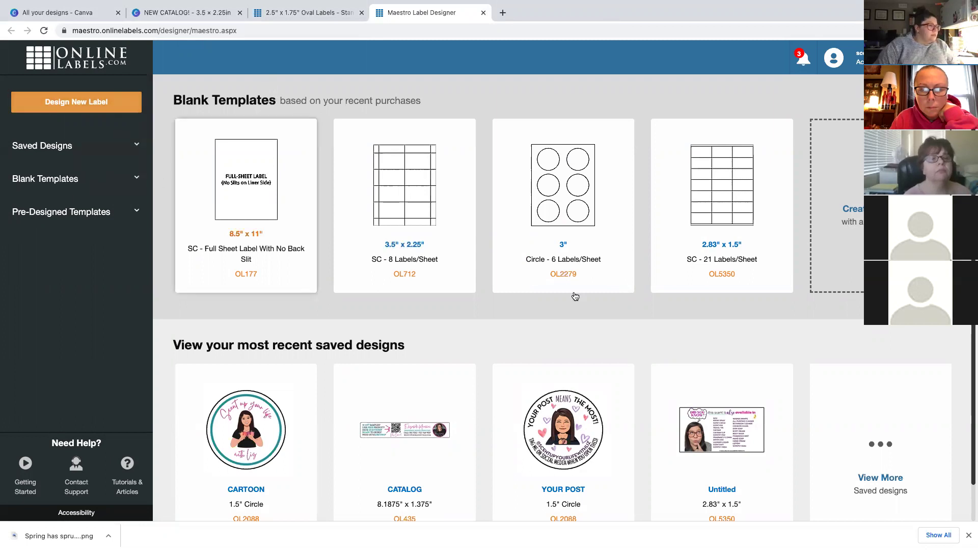
click(76, 104)
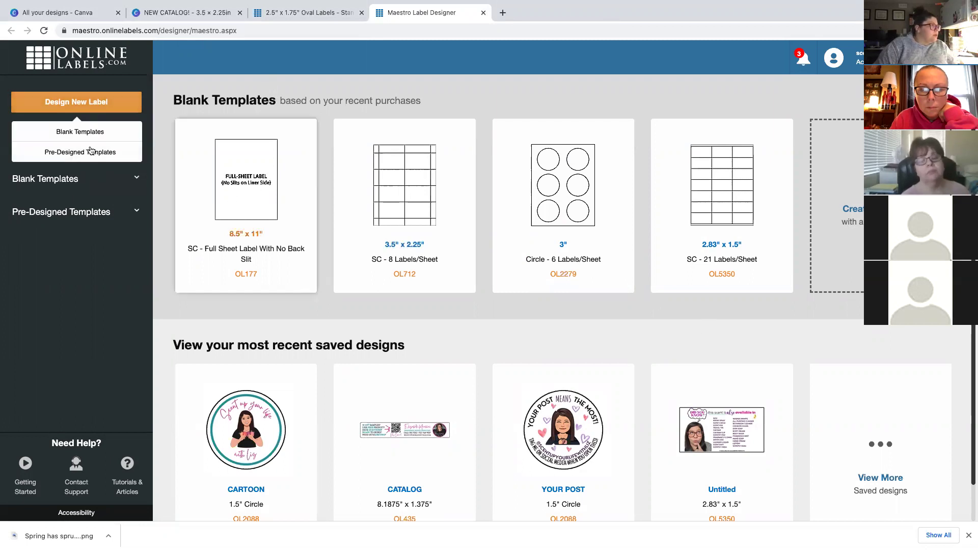
click(67, 131)
click(251, 123)
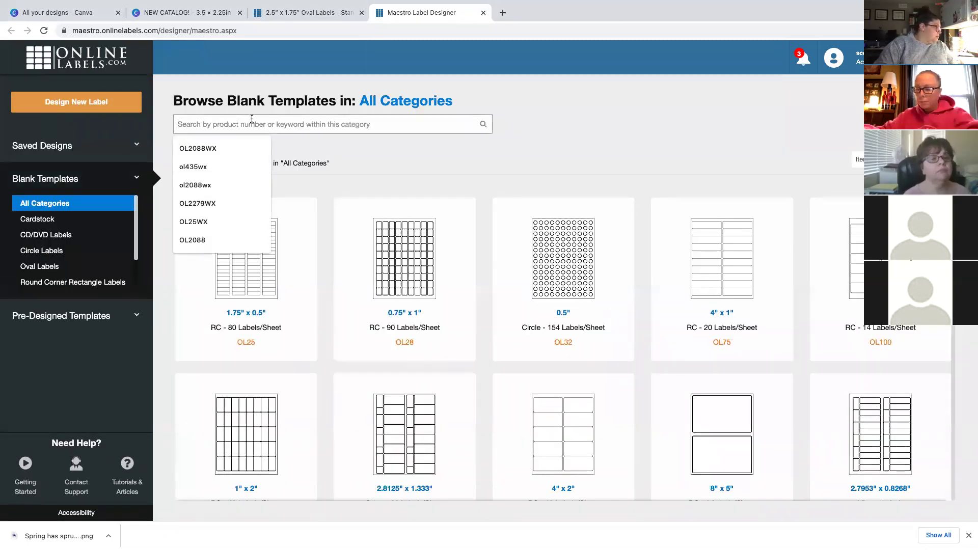
text(ol)
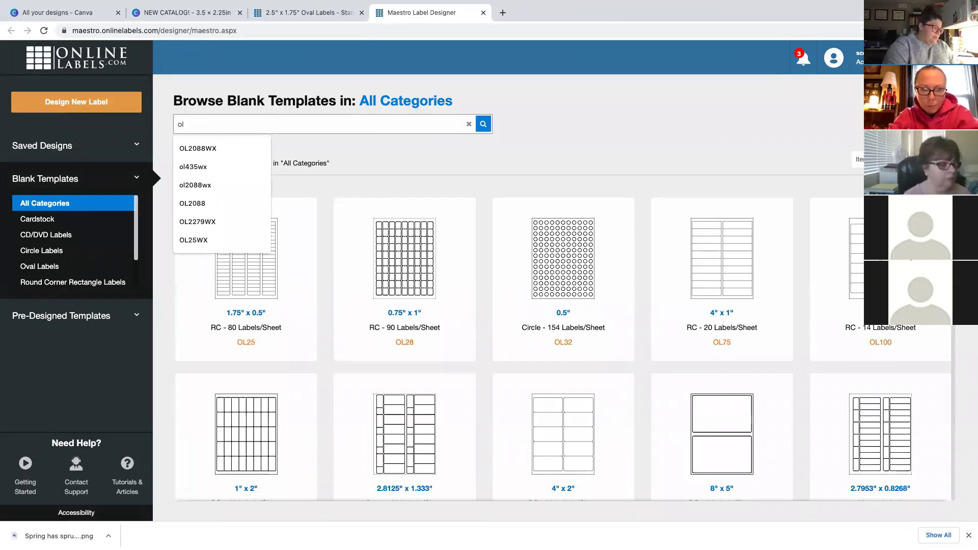
text(500wx)
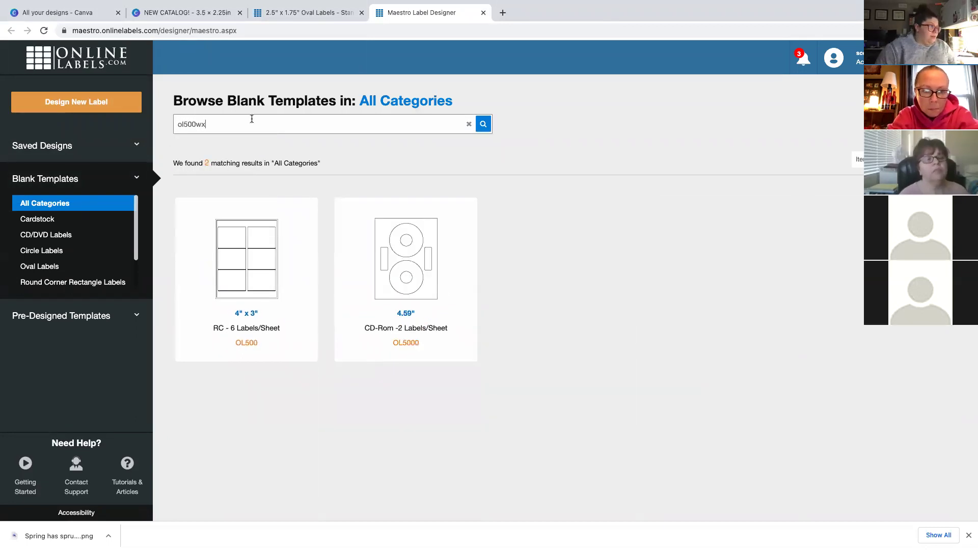
click(218, 251)
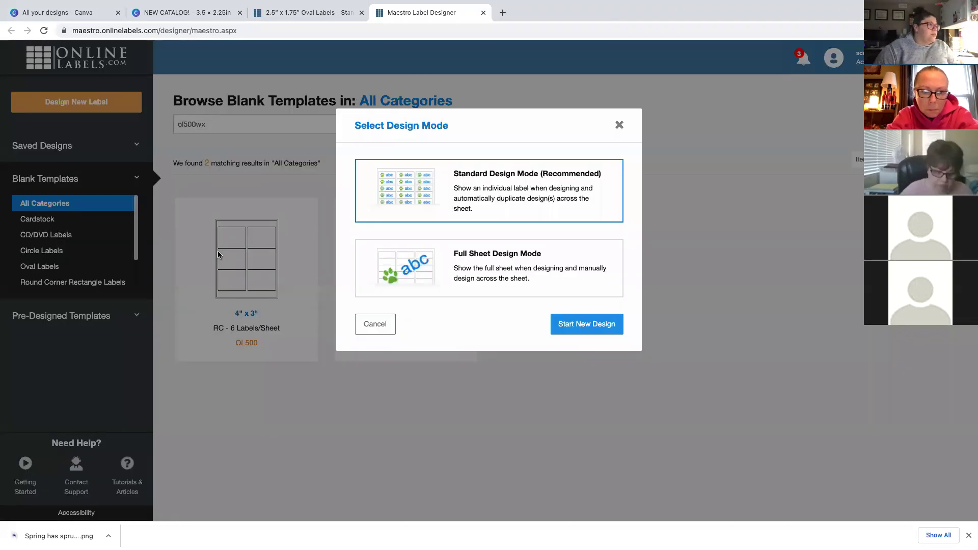
click(610, 323)
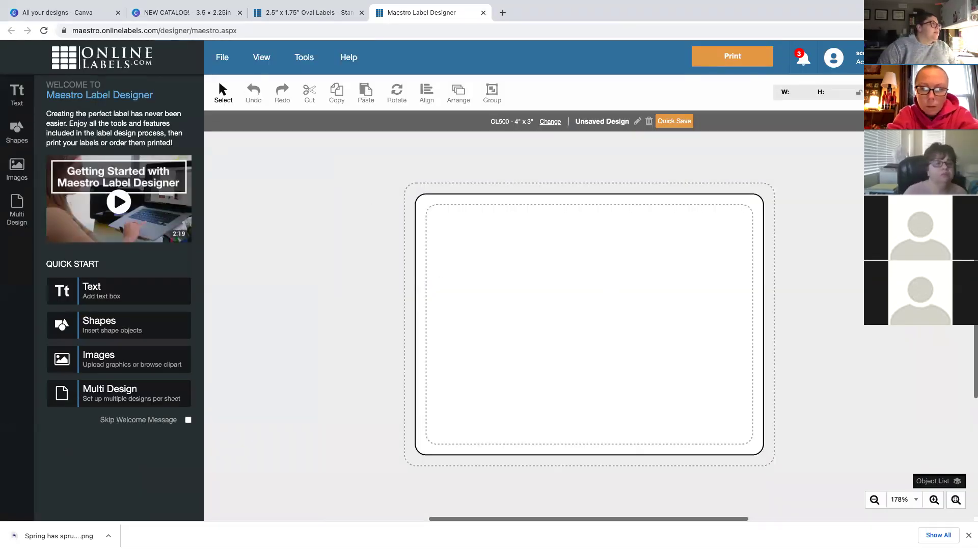
click(484, 13)
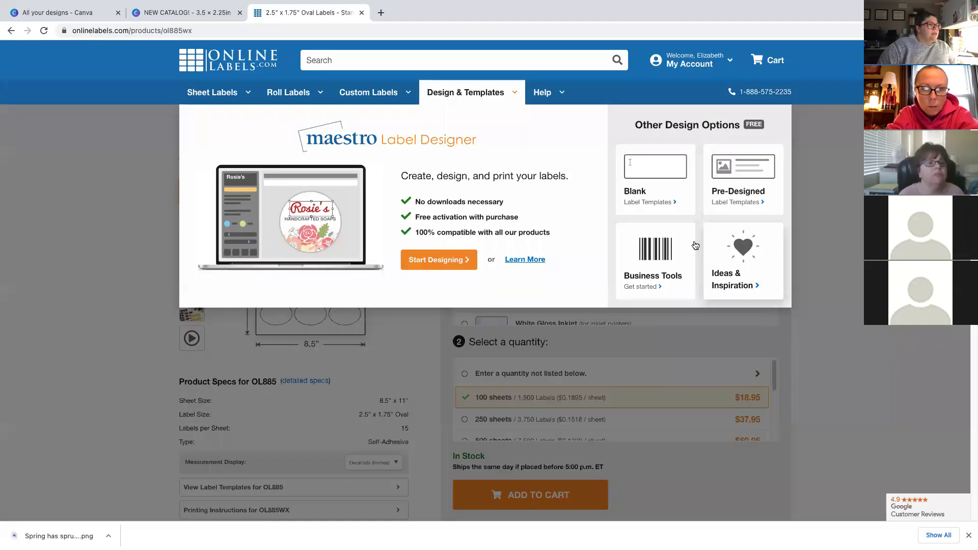
- Open Maestro Label Designer and start a new design in Standard Design Mode on the 3.5" x 2.25" OL712 blank template
click(438, 259)
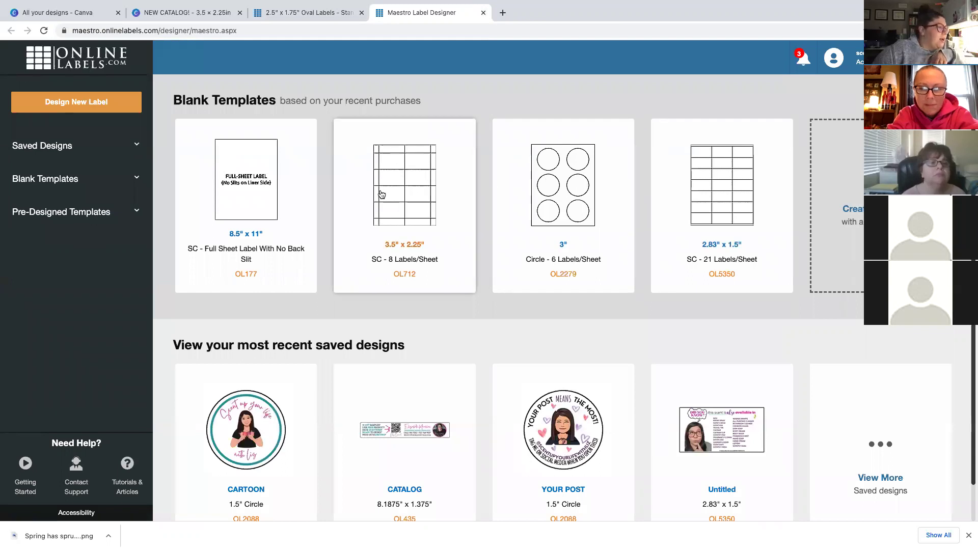
click(396, 200)
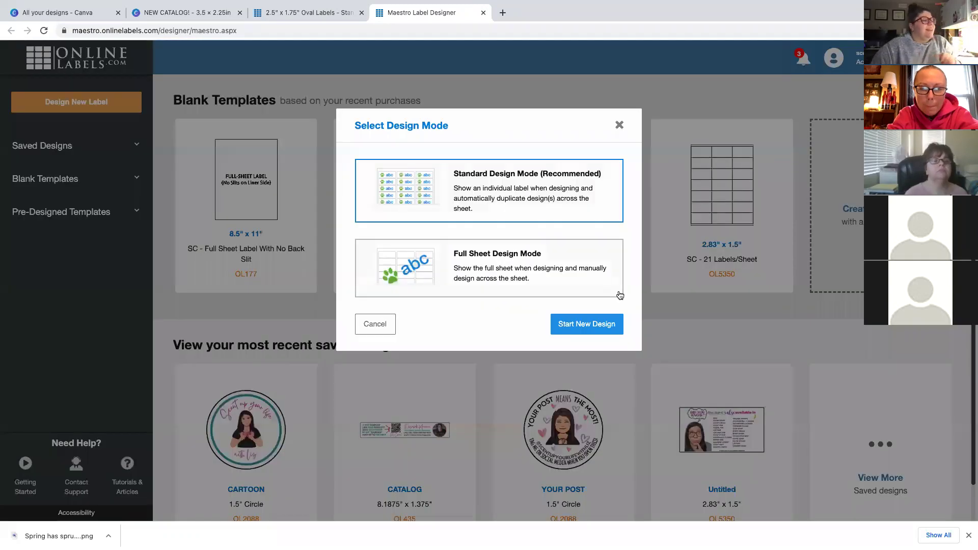
click(595, 326)
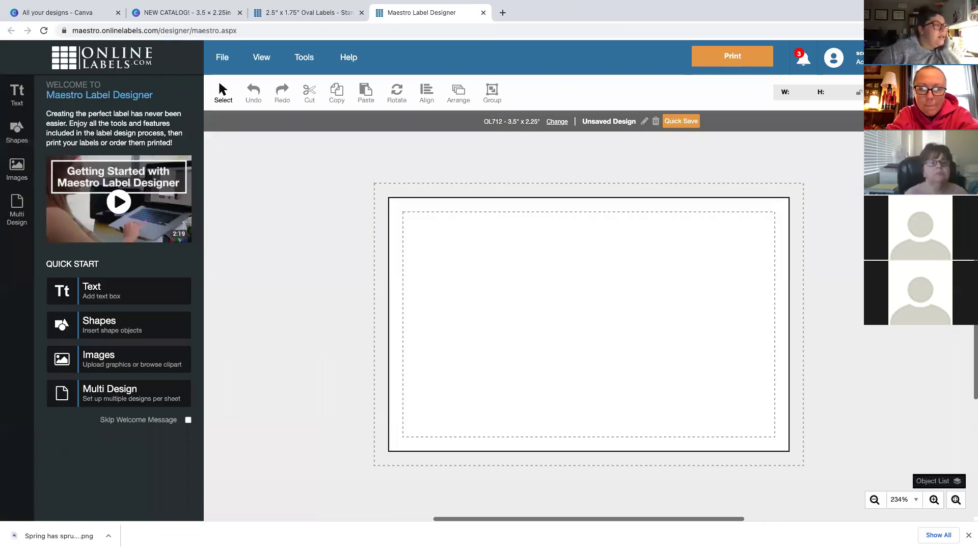
- Place the uploaded "$5 off $25 or more" scratch card image on the label and shrink it slightly toward the safe margins
click(60, 359)
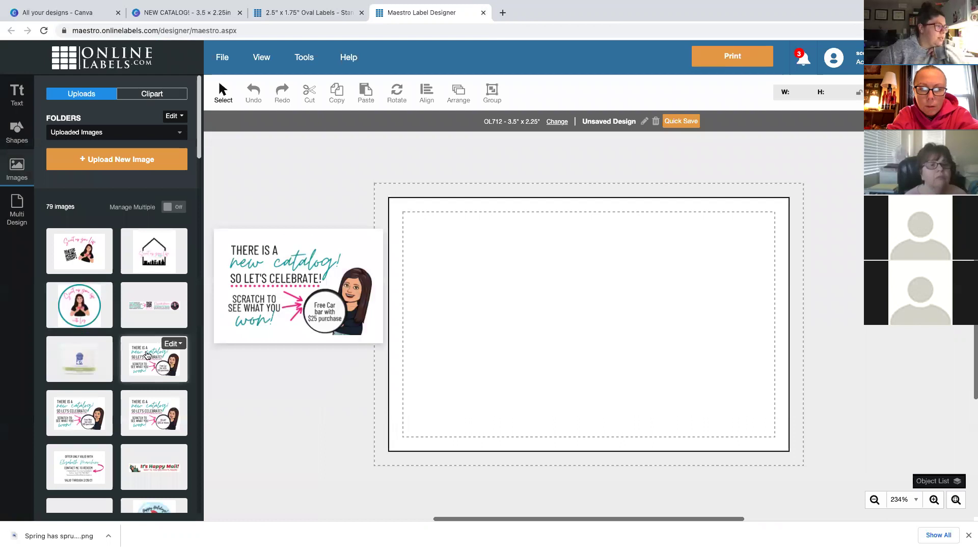
drag(148, 407, 500, 277)
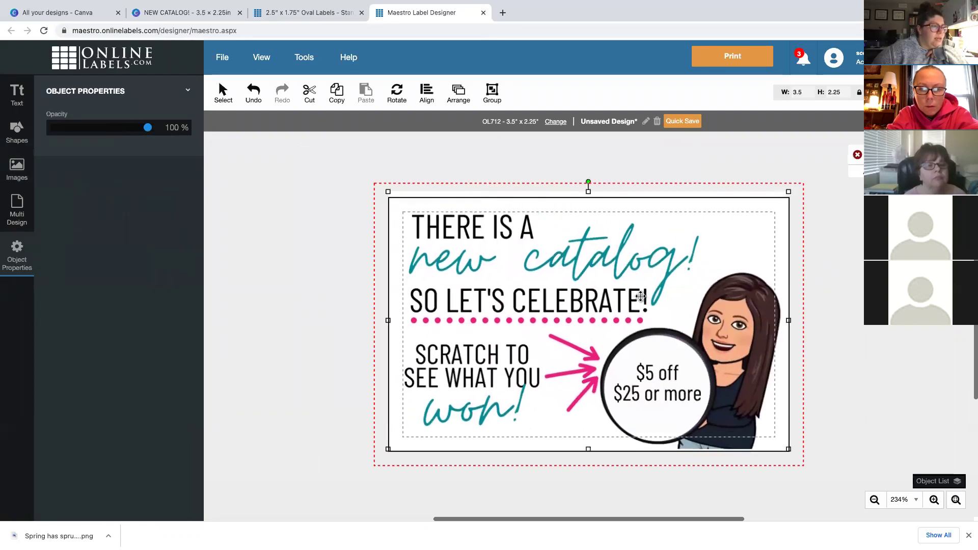
drag(789, 449, 767, 435)
drag(596, 332, 603, 332)
key(Escape)
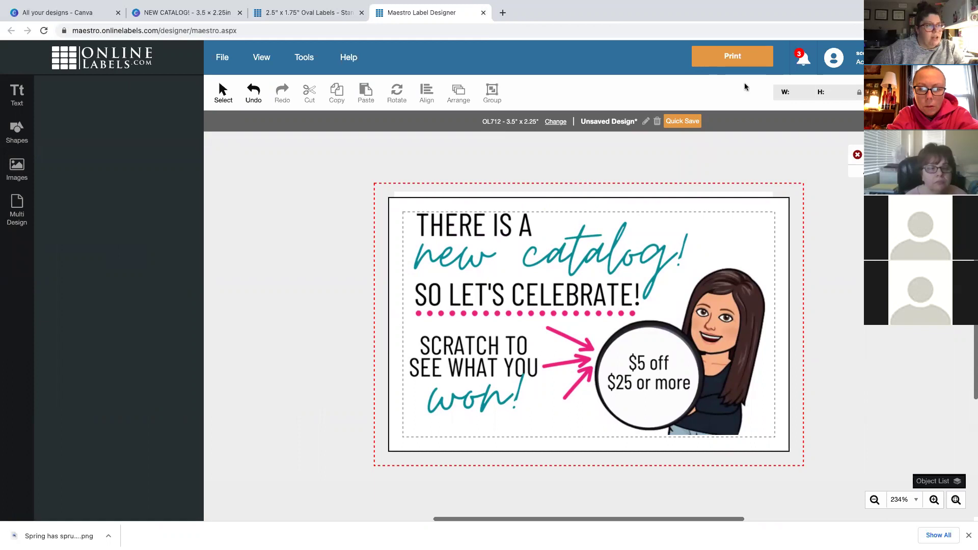
- Download the "$5 off" label sheet for printing and close the printing help
click(749, 57)
click(703, 145)
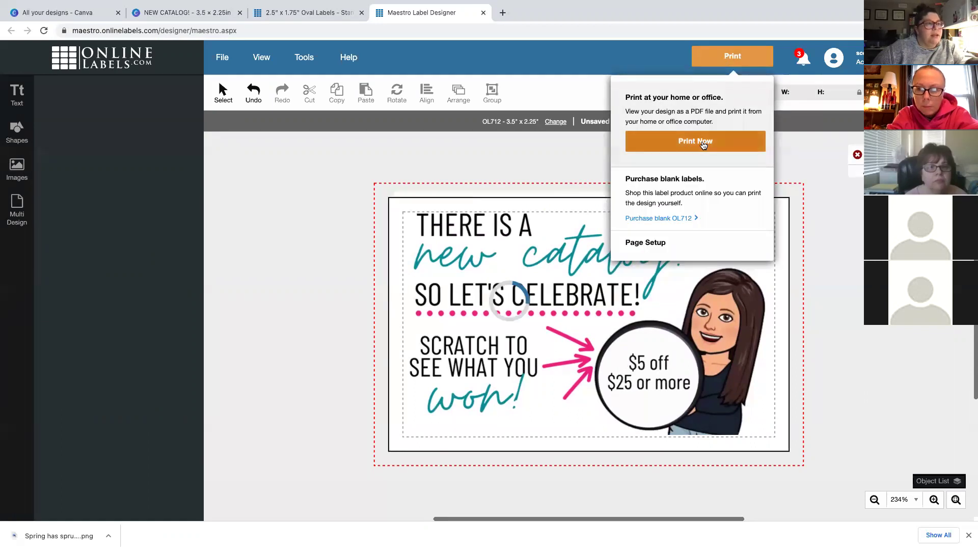
click(479, 169)
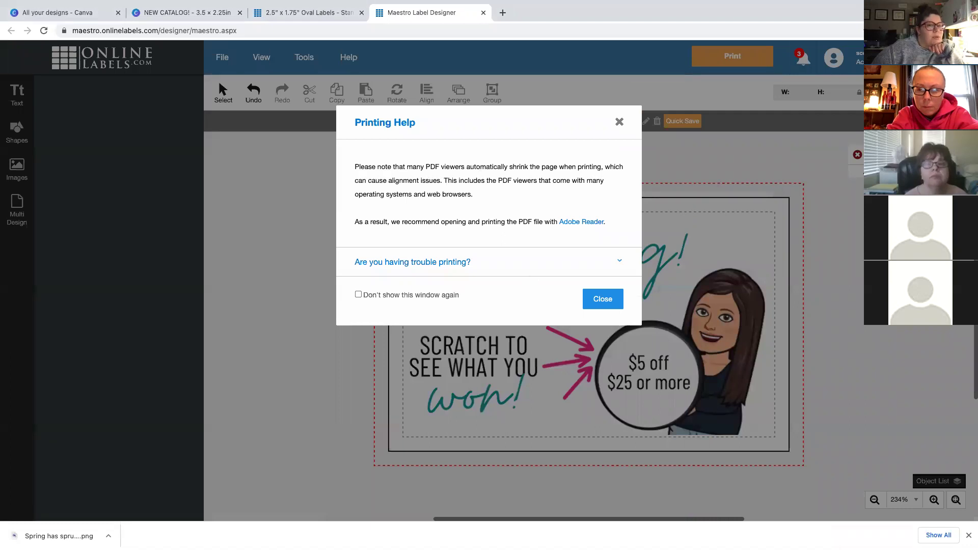
click(606, 300)
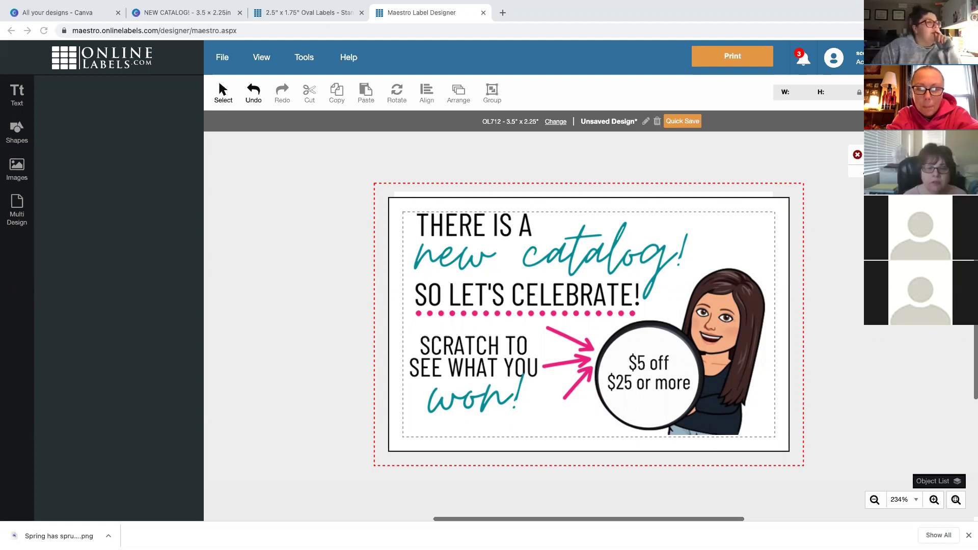
- Preview the full sheet of "$5 off" cards as a PDF in the browser, look it over and close the preview
click(711, 59)
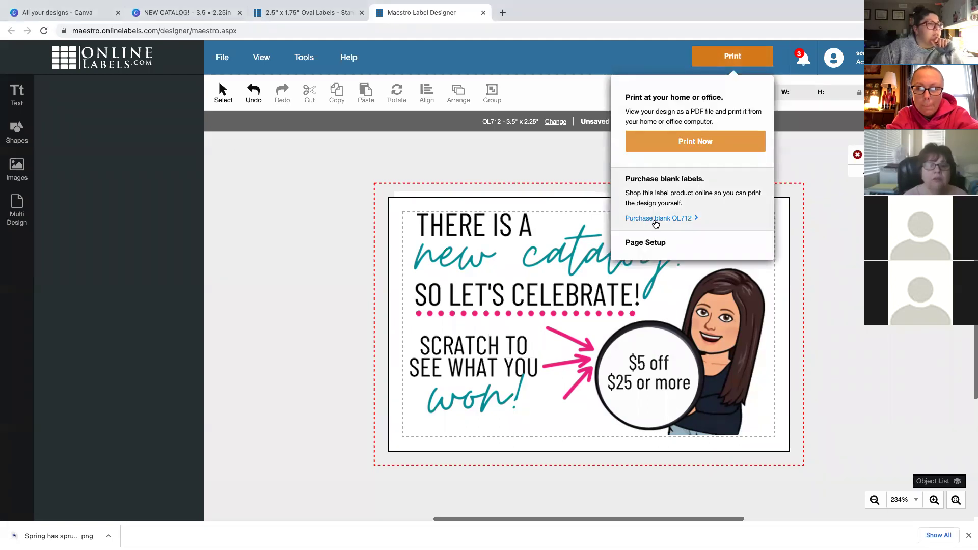
click(696, 143)
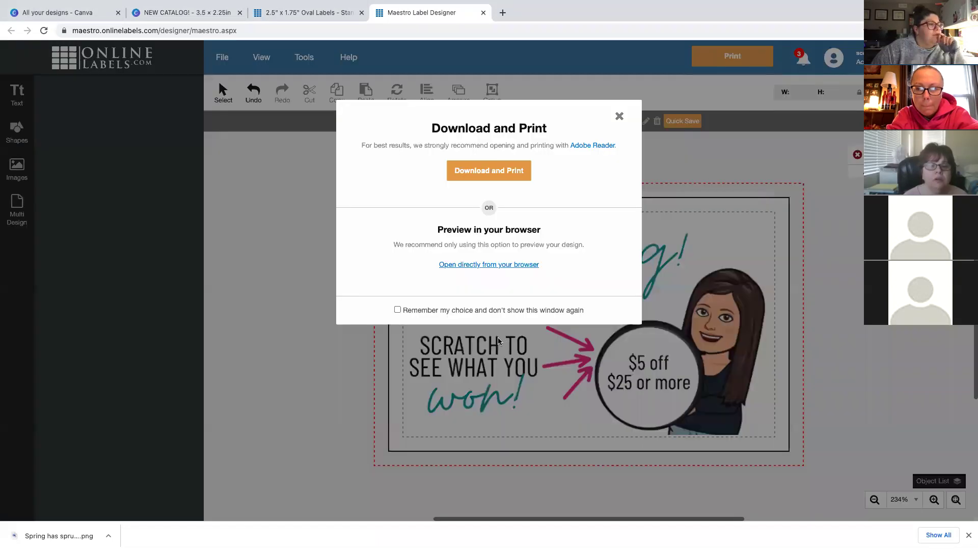
click(484, 264)
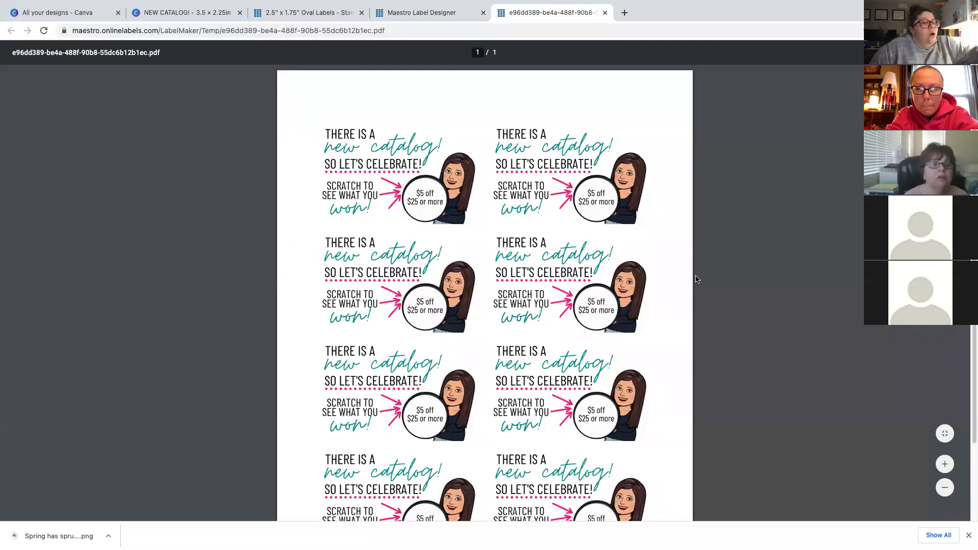
scroll(686, 275, down, 2)
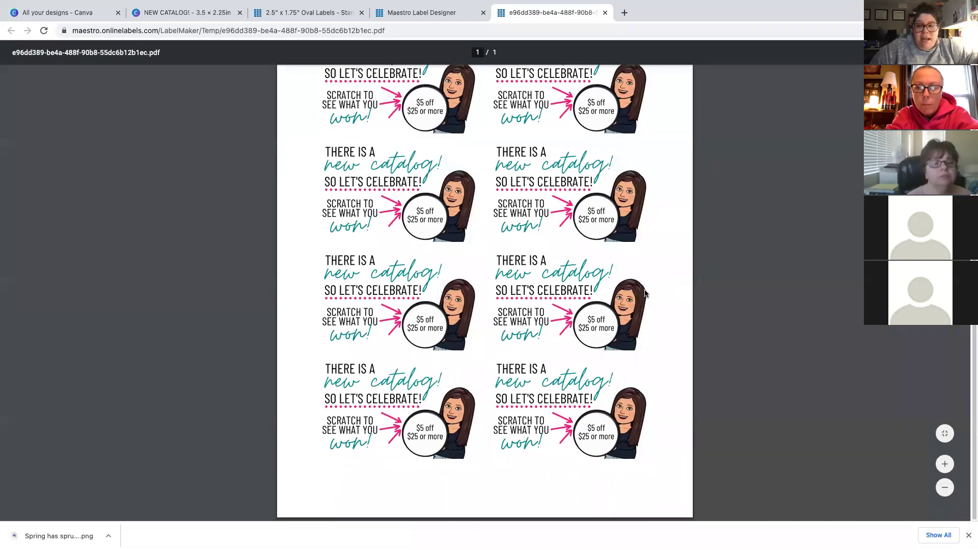
scroll(723, 325, up, 2)
scroll(723, 325, up, 1)
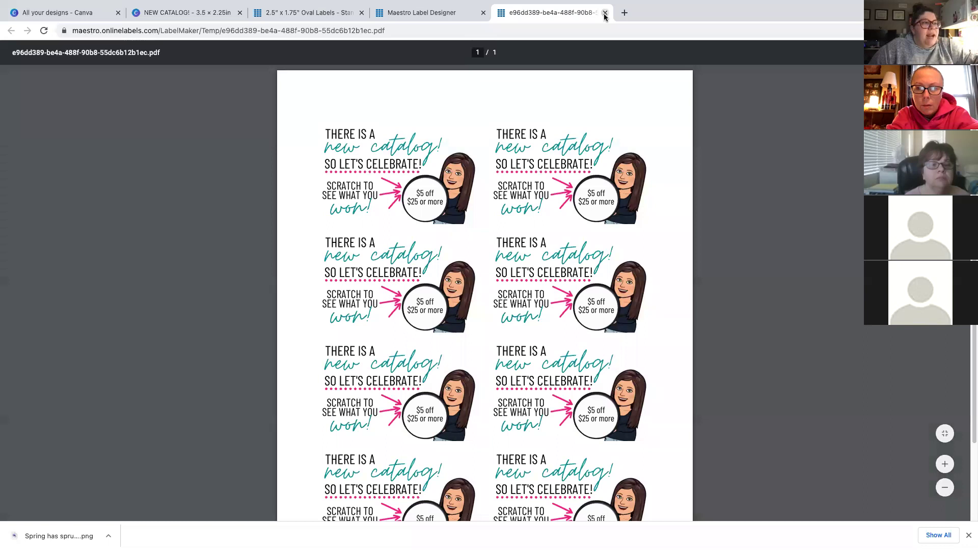
click(605, 14)
click(603, 298)
- Replace the "$5 off" image on the label with the "Free Wax bar with $25 purchase" card image and position it over the label area
click(443, 367)
key(Delete)
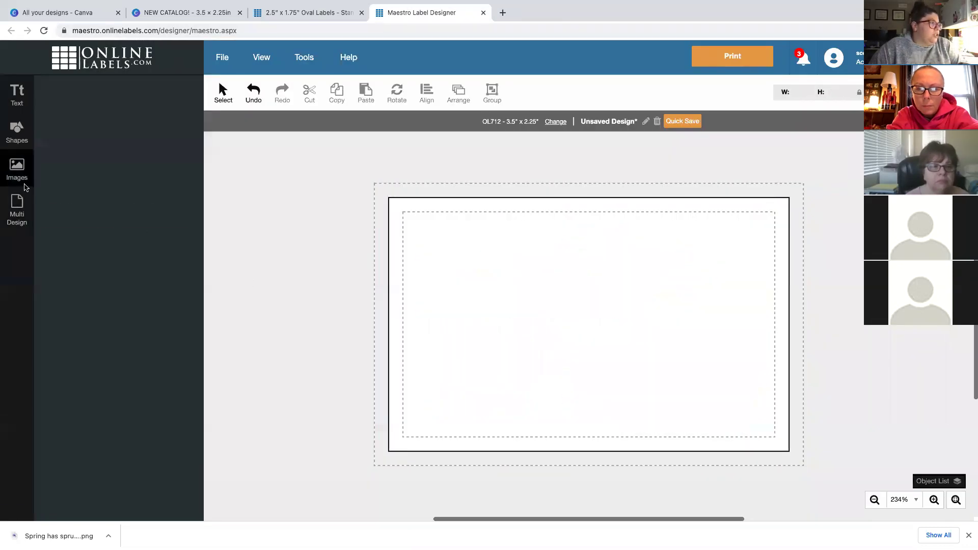
click(17, 169)
drag(83, 251, 622, 277)
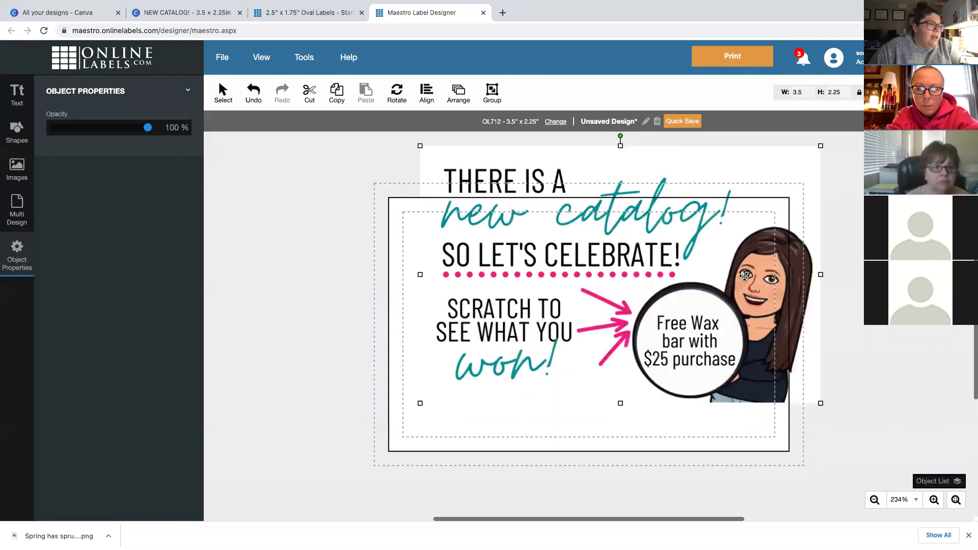
drag(744, 275, 709, 314)
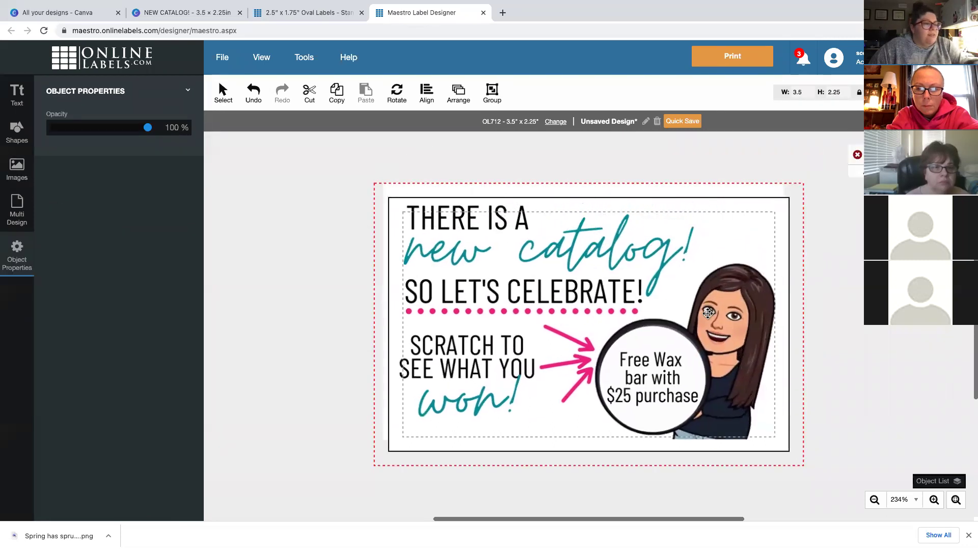
- Preview the full sheet of "Free Wax bar" cards as a PDF in the browser
click(718, 62)
click(680, 148)
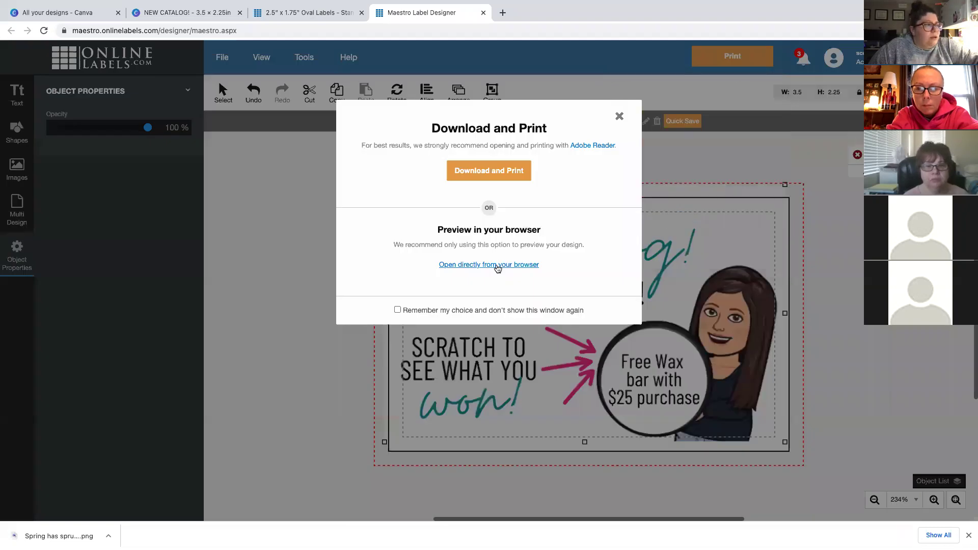
click(497, 267)
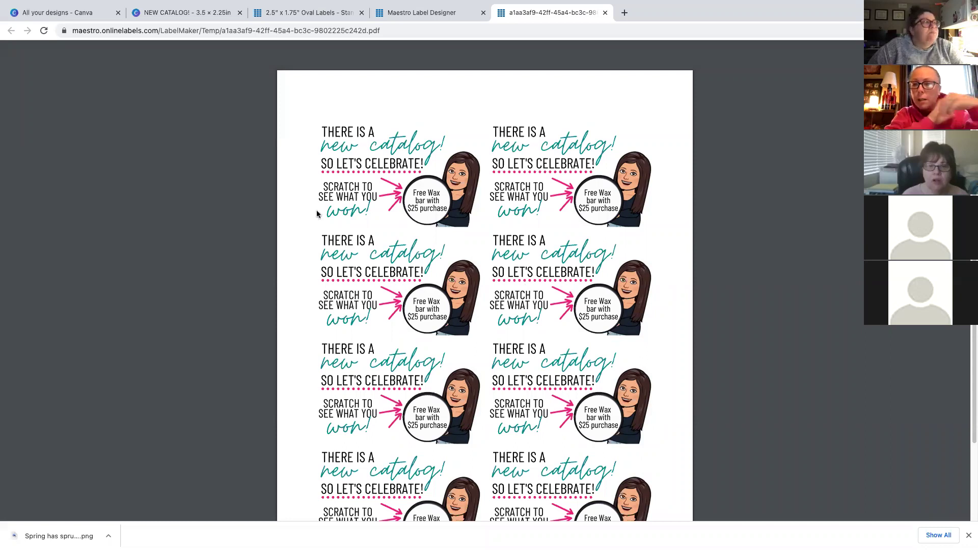
- Return to the "NEW CATALOG!" design in Canva, dismiss the download message and move the "$5 off $25 or more" text out of the circle
click(186, 12)
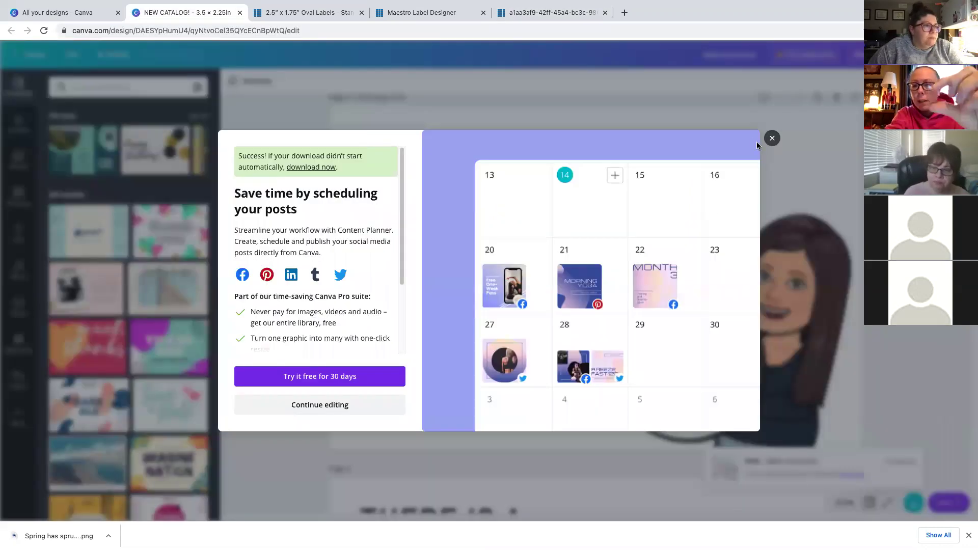
click(771, 138)
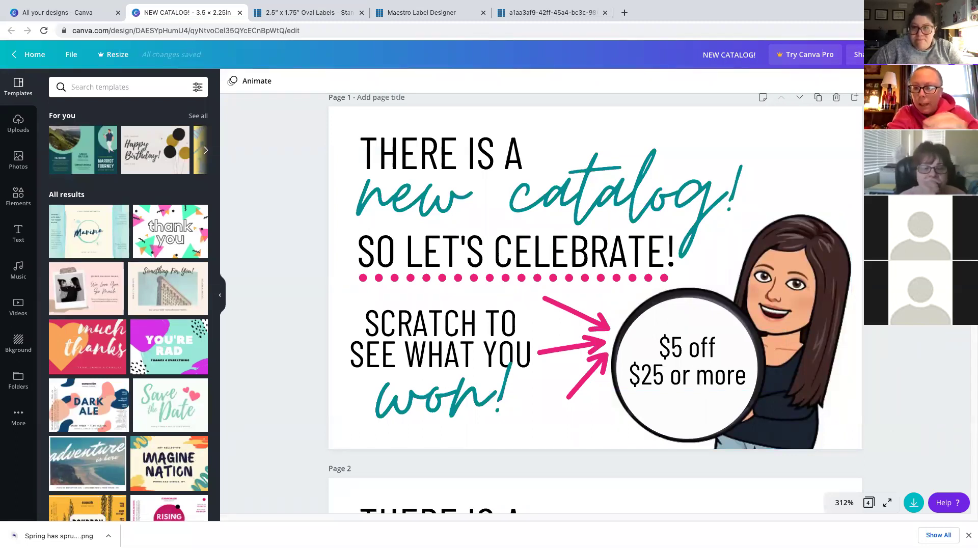
click(688, 403)
click(686, 433)
drag(707, 357, 766, 211)
- Recolor the white circle on page 1 with the red brand color and enlarge it slightly
mouse_move(719, 356)
mouse_down()
mouse_move(669, 319)
mouse_move(717, 345)
mouse_up()
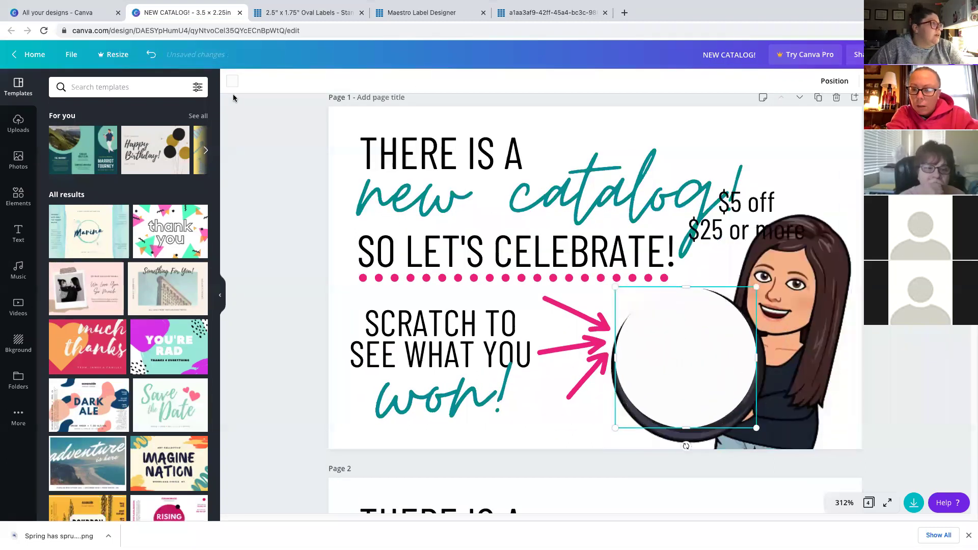
click(233, 81)
click(59, 236)
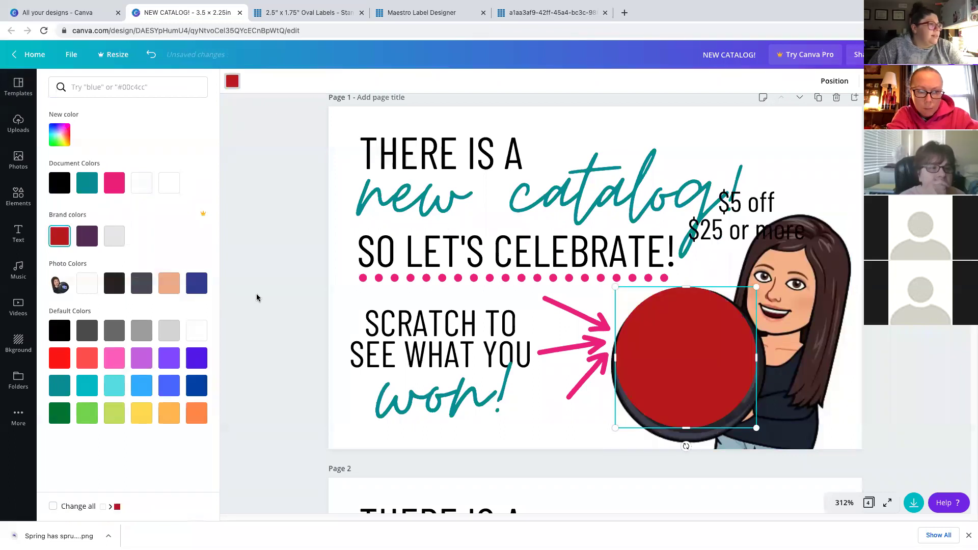
drag(756, 428, 787, 412)
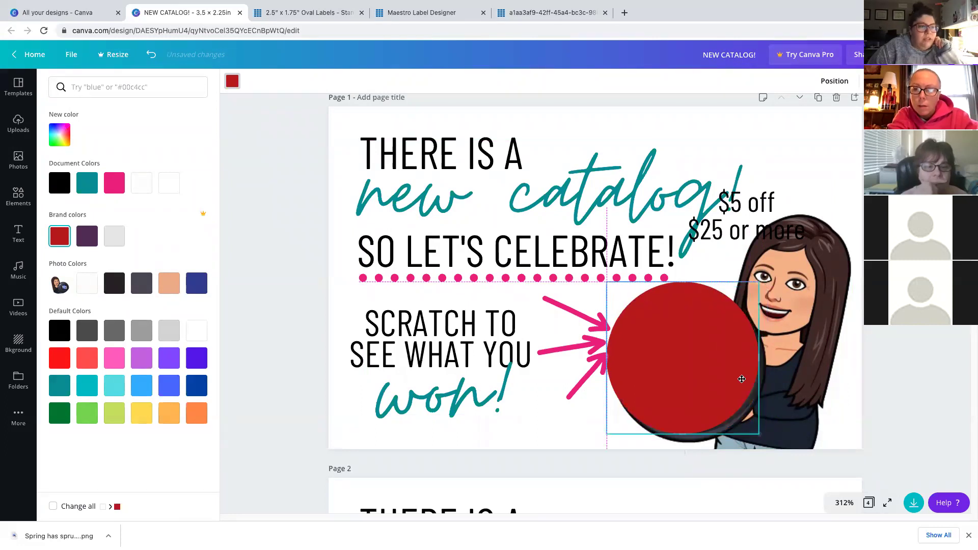
- Move the red circle up over the headline text to uncover the magic ball beneath it
drag(736, 374, 588, 213)
click(610, 227)
click(575, 204)
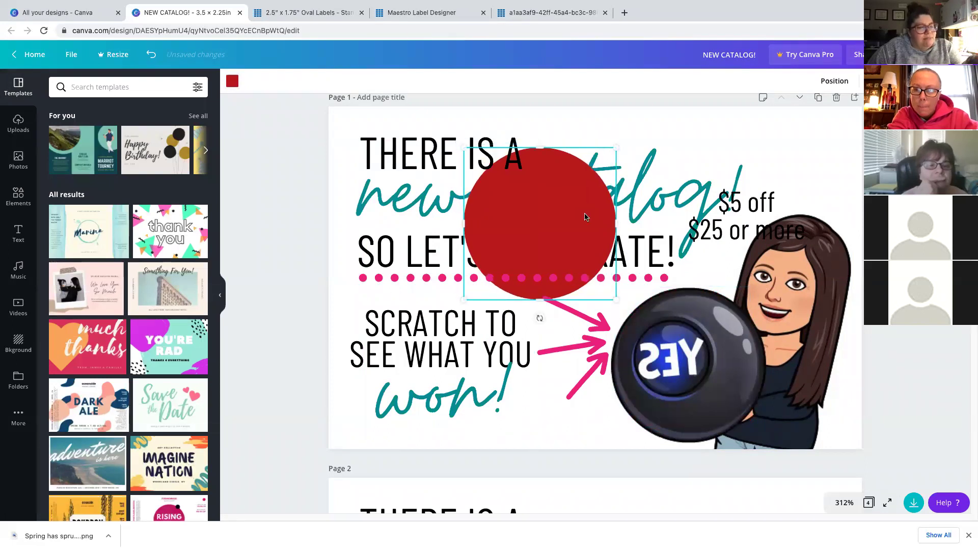
- Resize the red circle to fit inside the ball's black rim and place the "$5 off $25 or more" text back on it
drag(616, 299, 541, 225)
drag(508, 198, 689, 340)
mouse_move(719, 372)
mouse_down()
mouse_move(775, 433)
mouse_move(724, 373)
mouse_up()
drag(752, 432, 760, 439)
drag(739, 369, 732, 362)
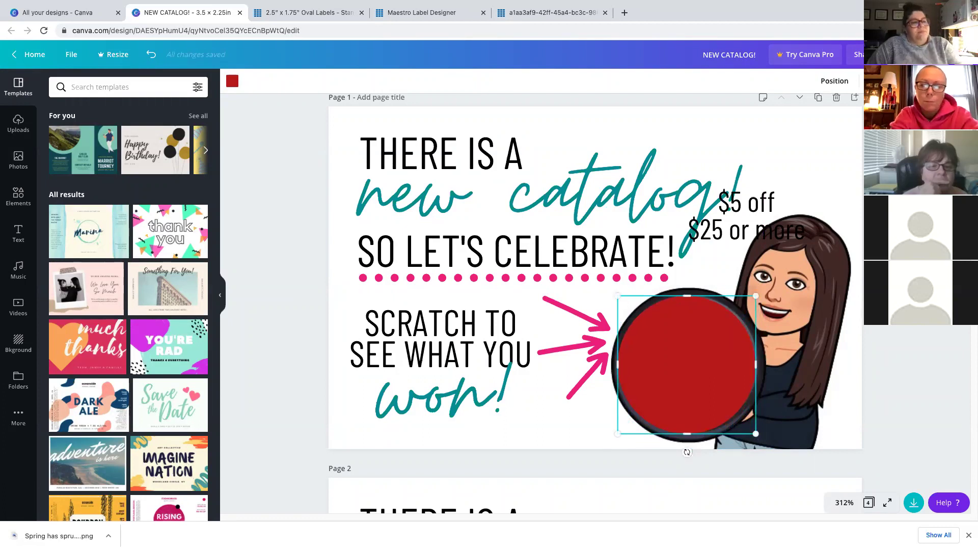
click(688, 453)
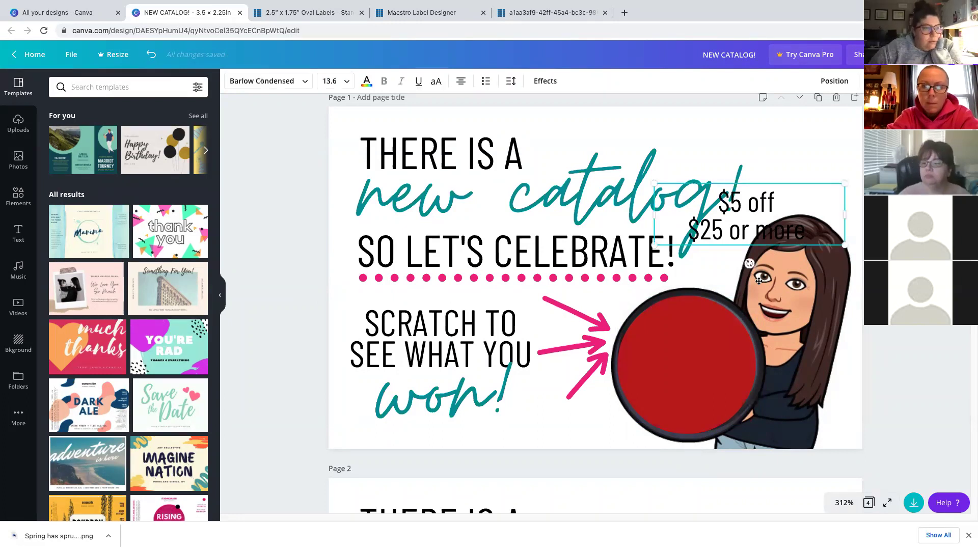
drag(746, 230, 691, 375)
key(Escape)
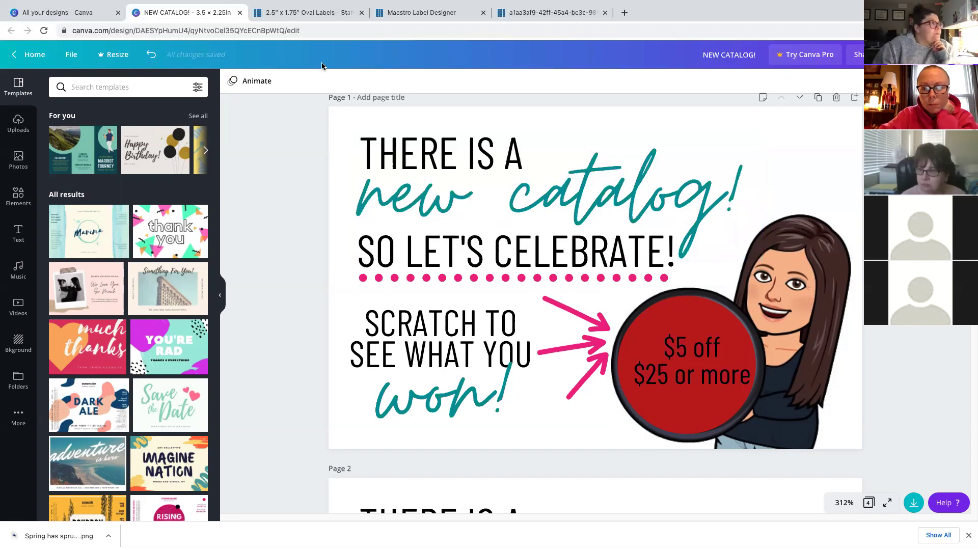
- Close the "NEW CATALOG!" design and open the "IS COMING!" postcard from the list of all designs
click(240, 12)
click(68, 8)
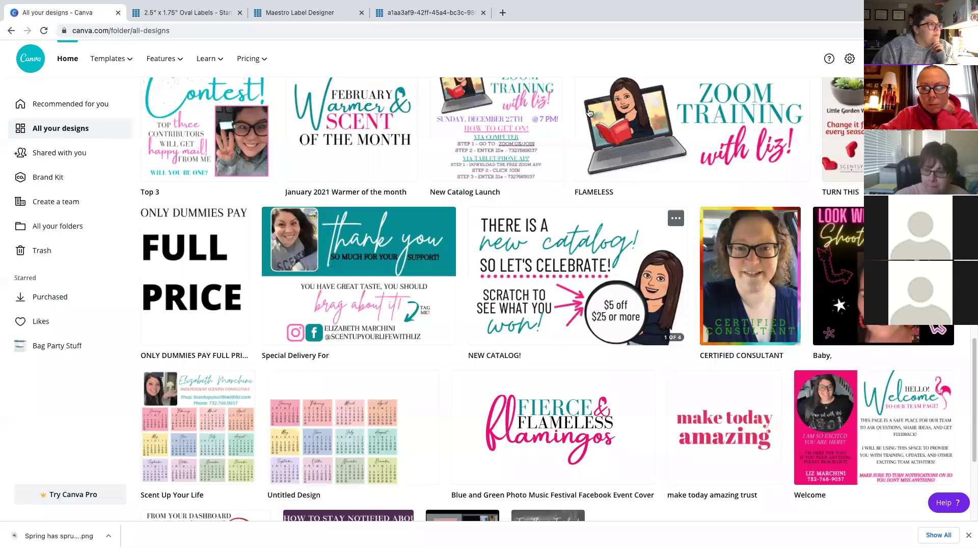
scroll(557, 236, up, 5)
scroll(558, 236, up, 5)
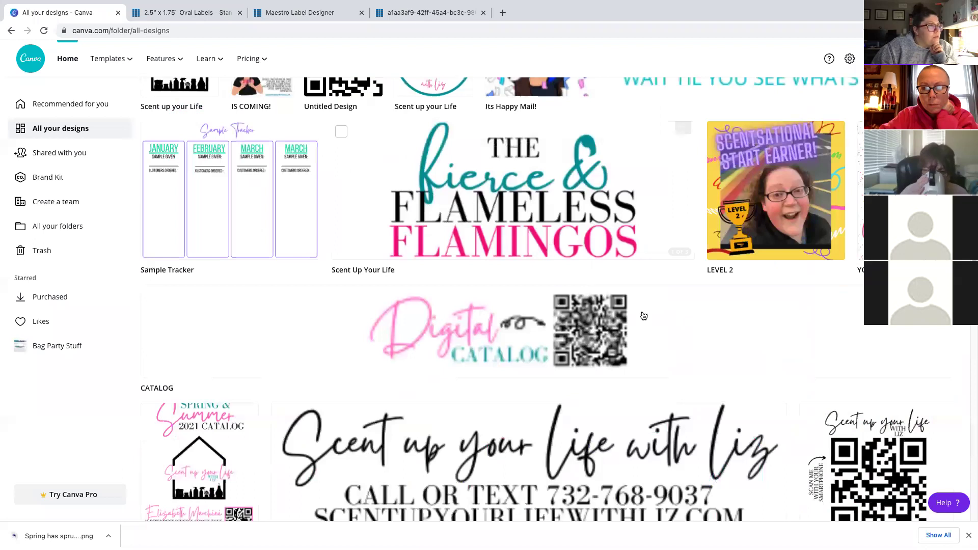
scroll(606, 303, up, 5)
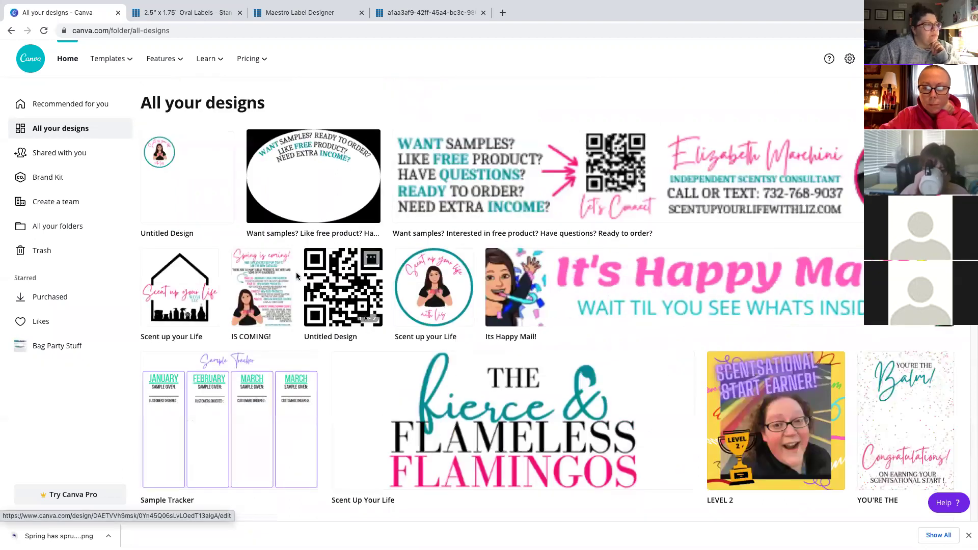
click(261, 289)
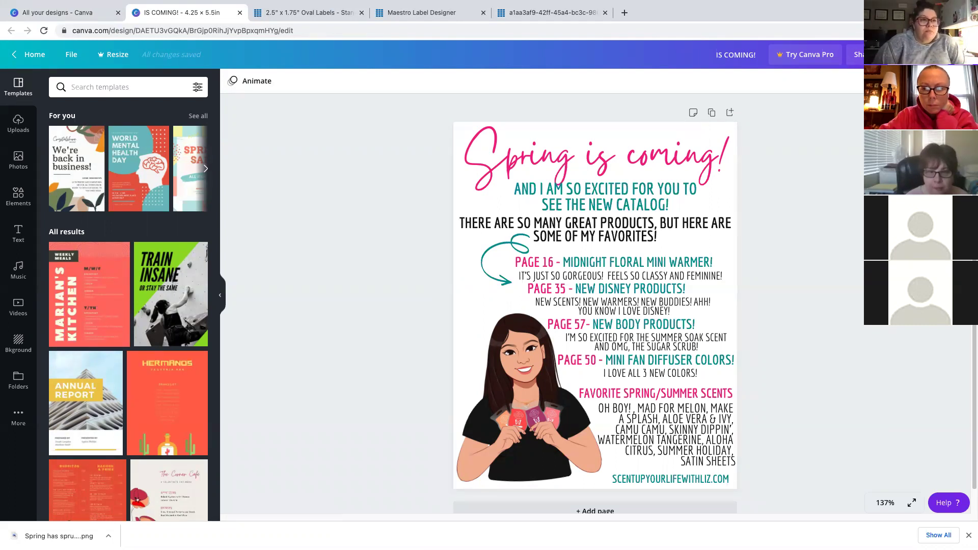
- Look through the download, share and print options for the "IS COMING!" postcard and close them
click(858, 55)
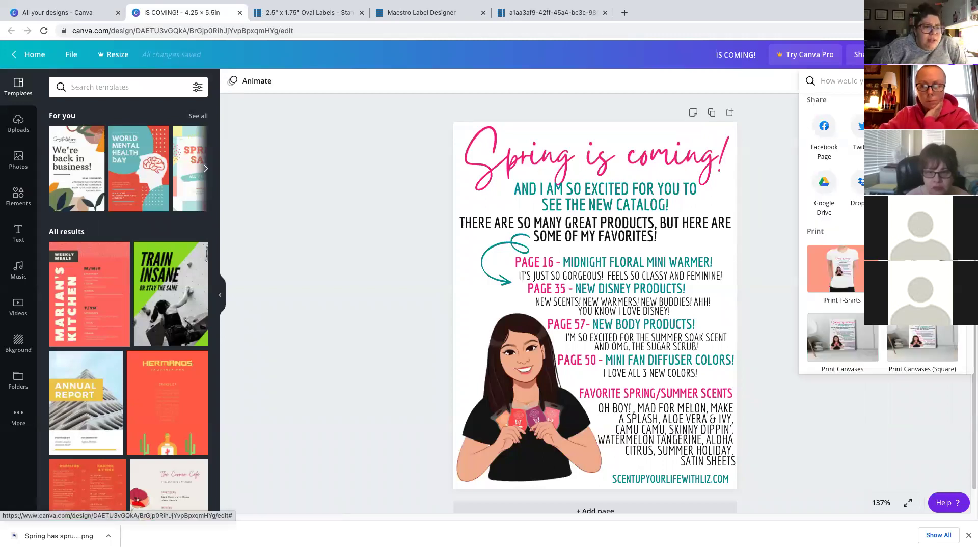
scroll(850, 316, down, 5)
scroll(850, 316, up, 5)
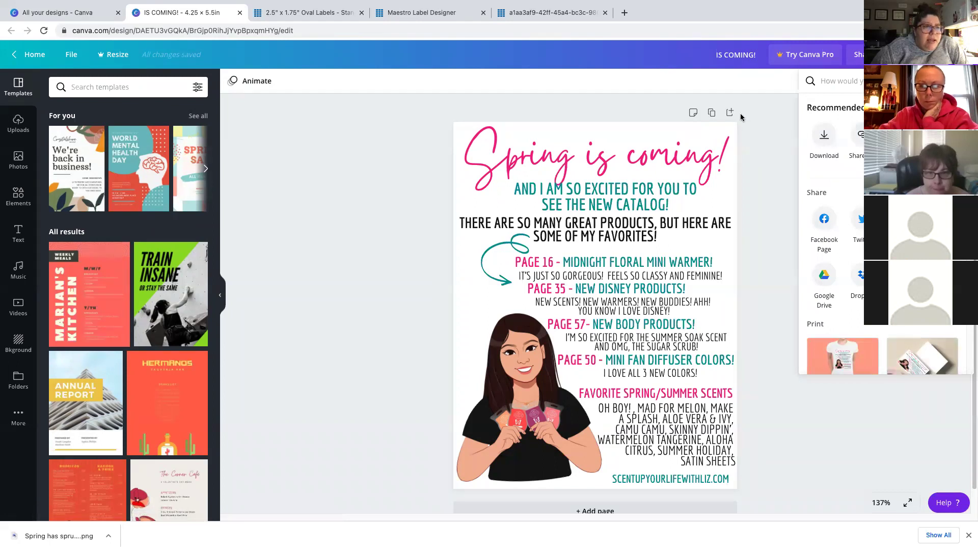
click(761, 131)
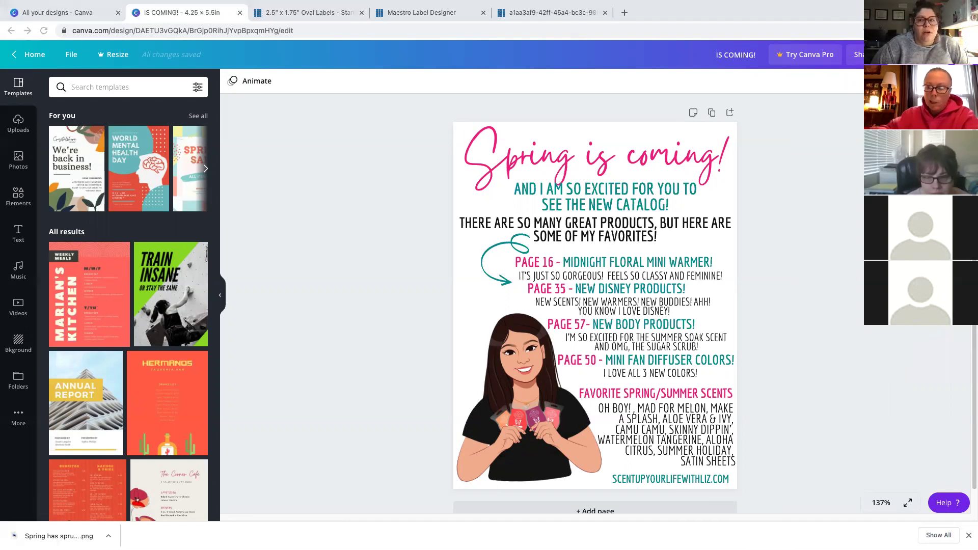
- Switch to Finder, view "untitled (10).pdf" from the Downloads folder in Acrobat Reader and close it
key(ctrl+Left)
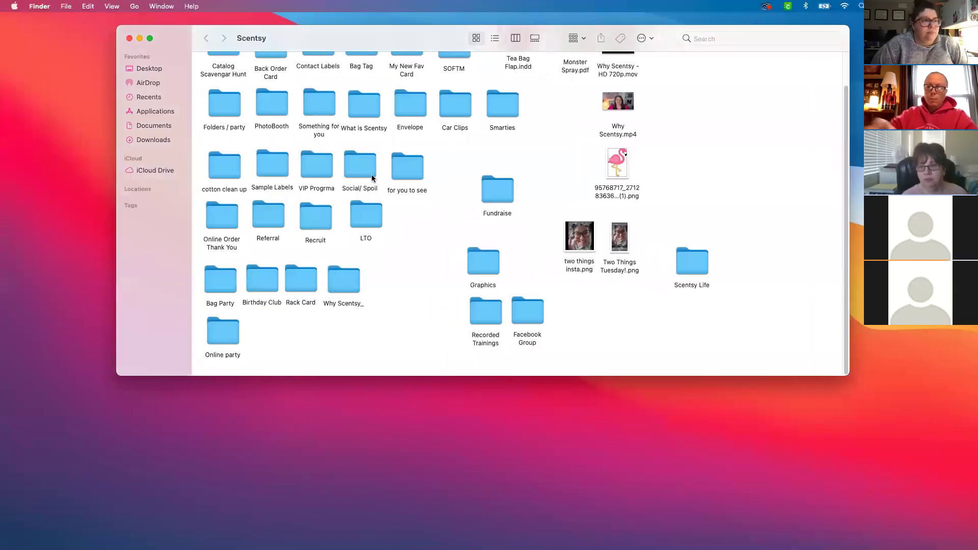
click(148, 141)
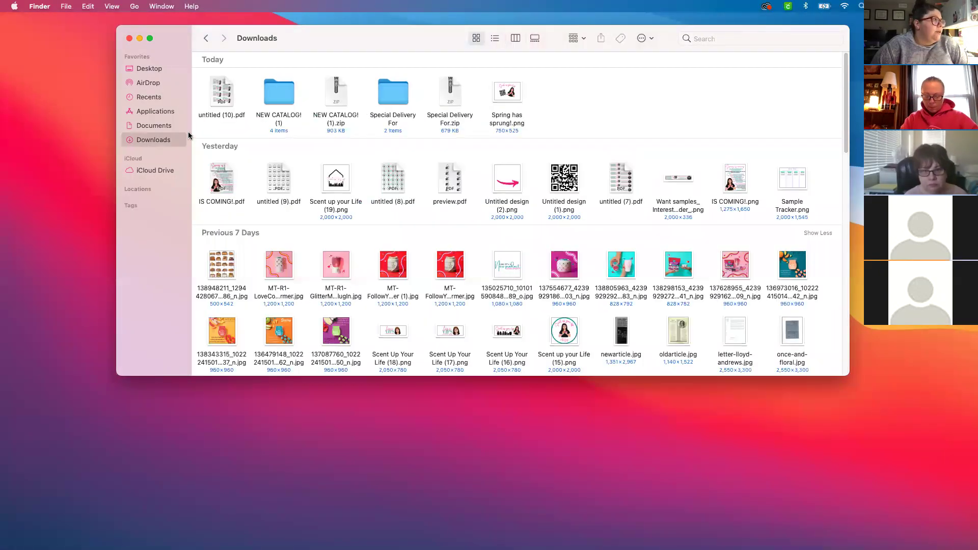
click(228, 95)
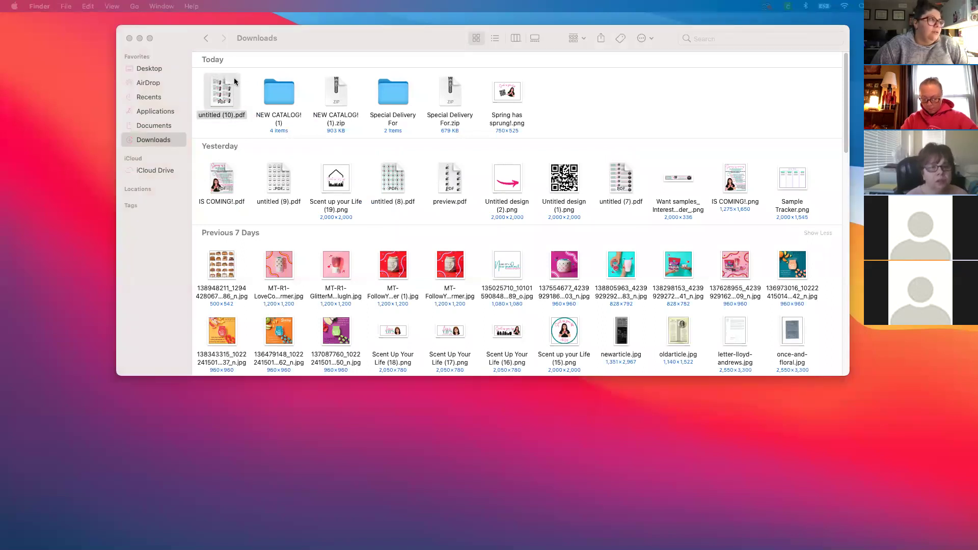
click(229, 92)
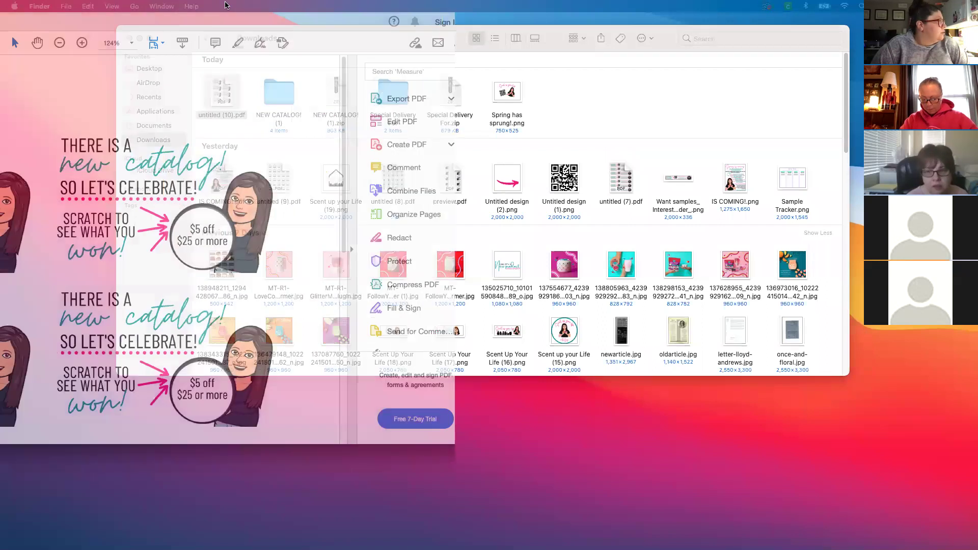
scroll(496, 213, down, 2)
scroll(496, 212, up, 2)
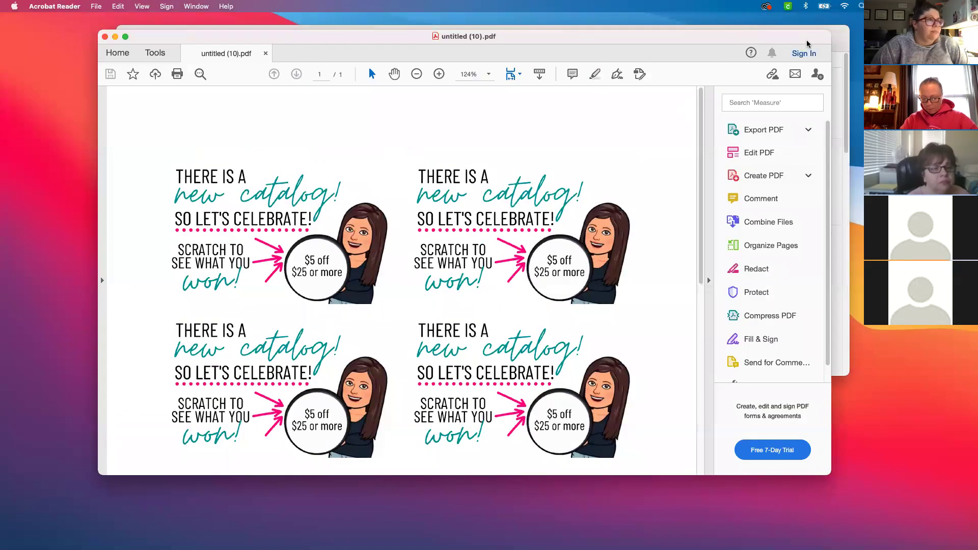
click(105, 37)
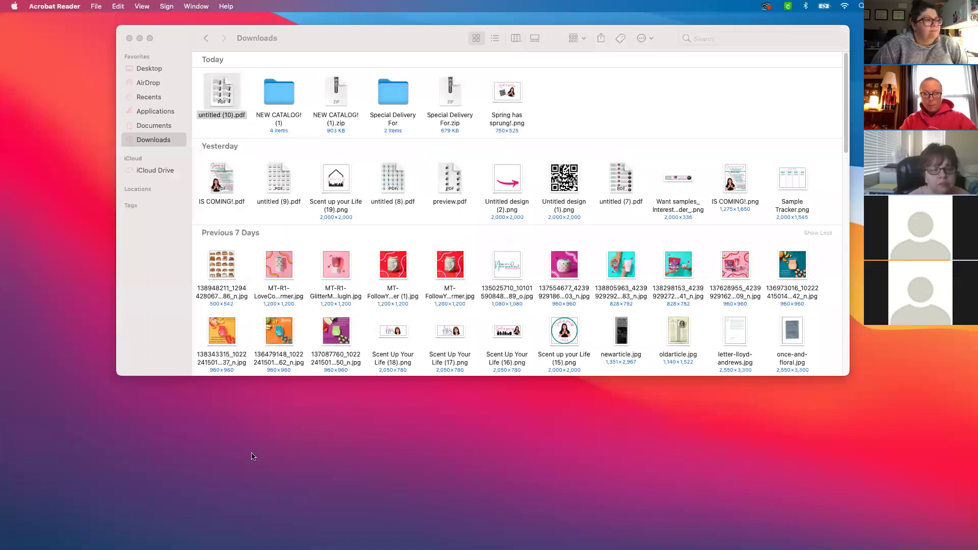
- Switch back to Chrome, add a blank second page to the postcard and place the uploaded black product-silhouette image on it
mouse_move(352, 535)
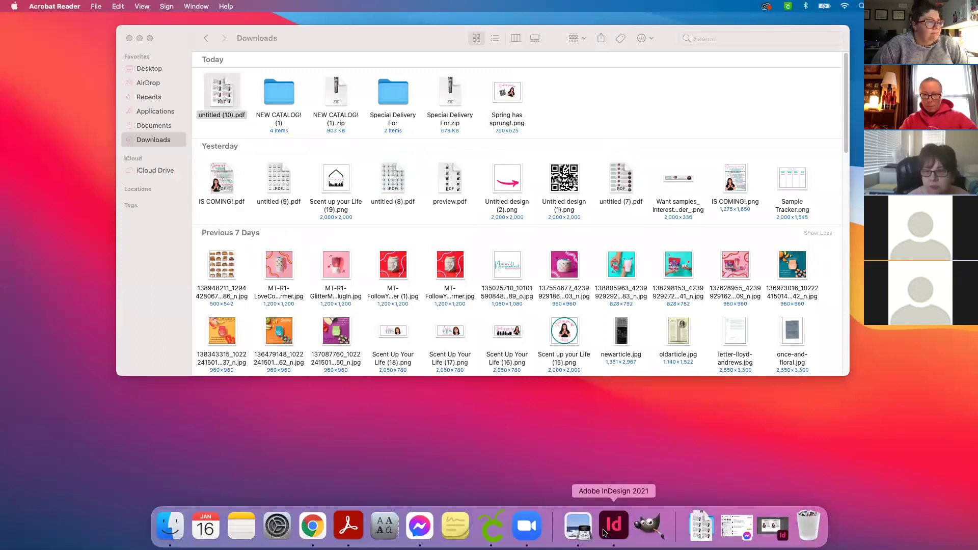
click(313, 527)
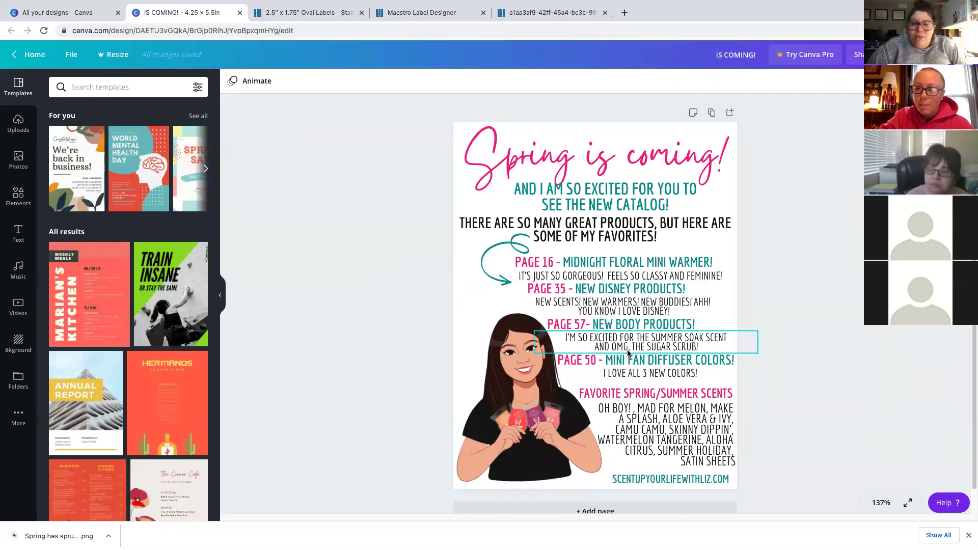
click(13, 163)
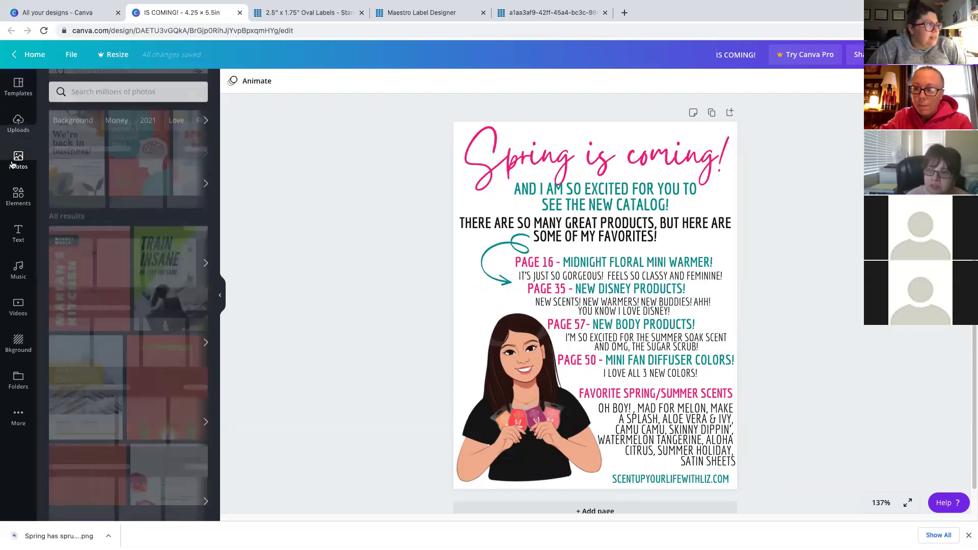
click(19, 196)
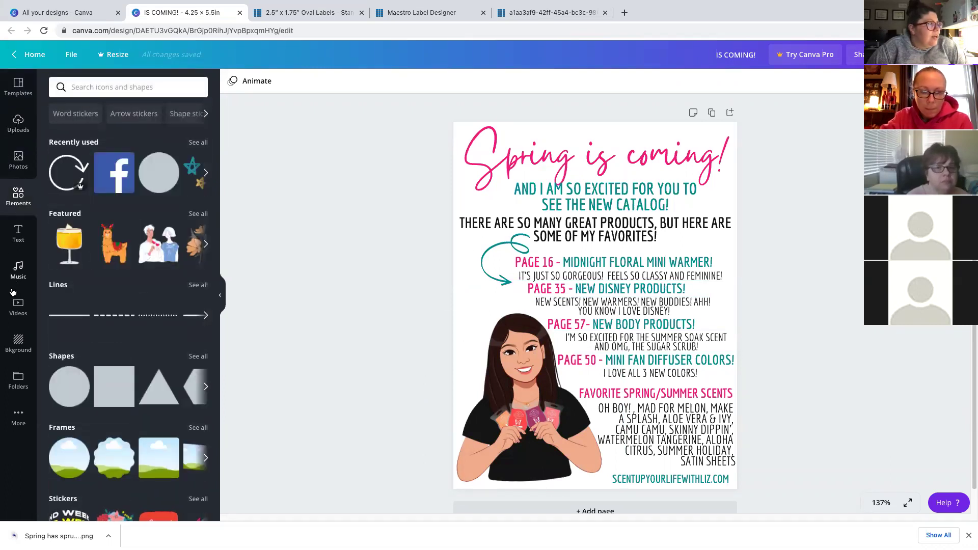
click(29, 123)
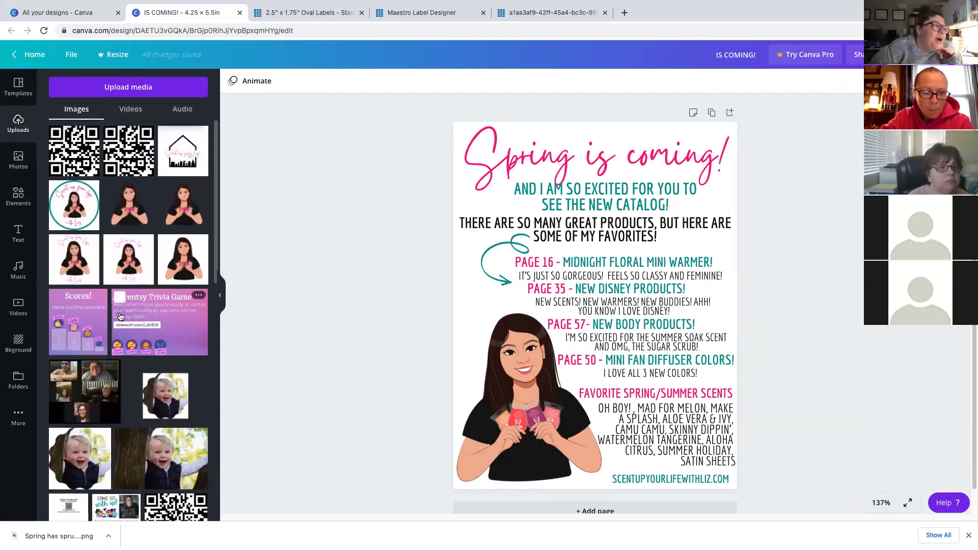
scroll(120, 317, down, 10)
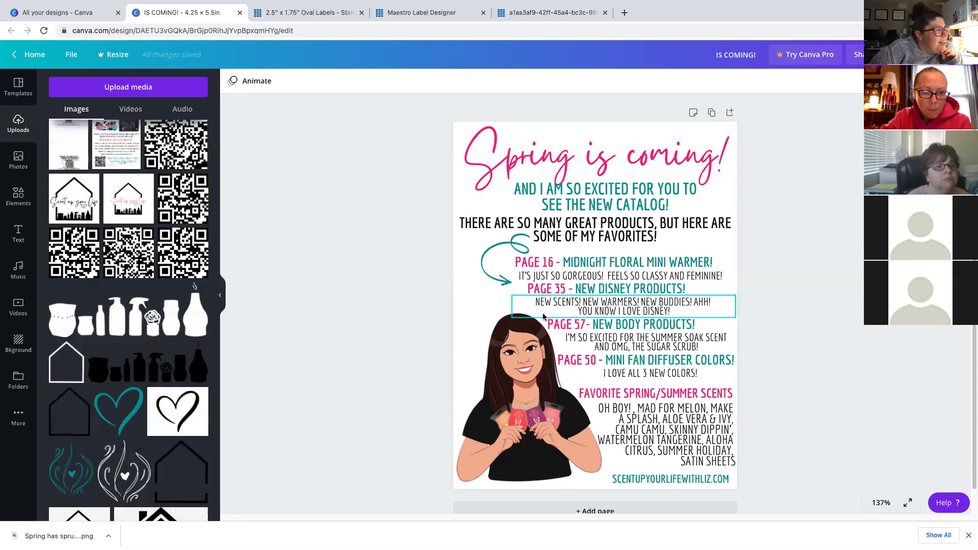
click(730, 113)
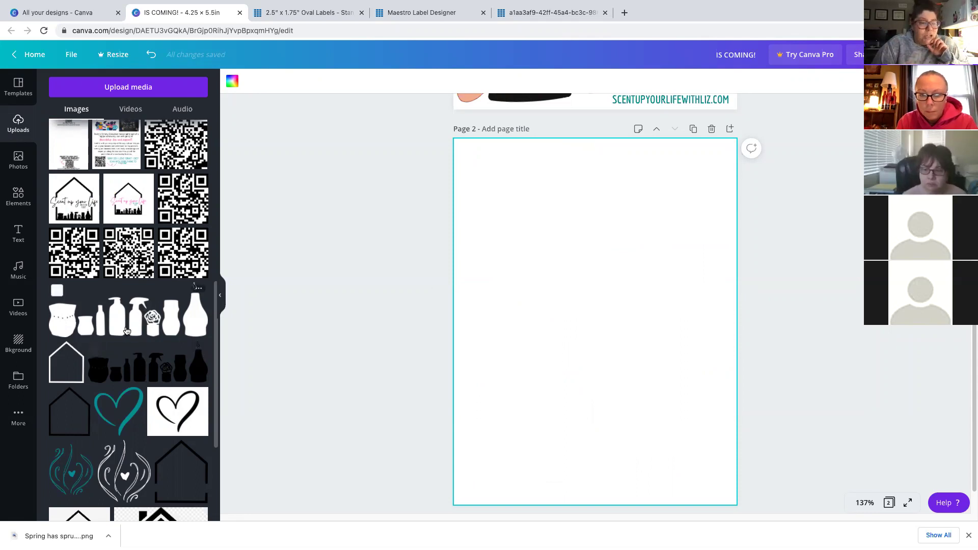
drag(168, 352, 596, 293)
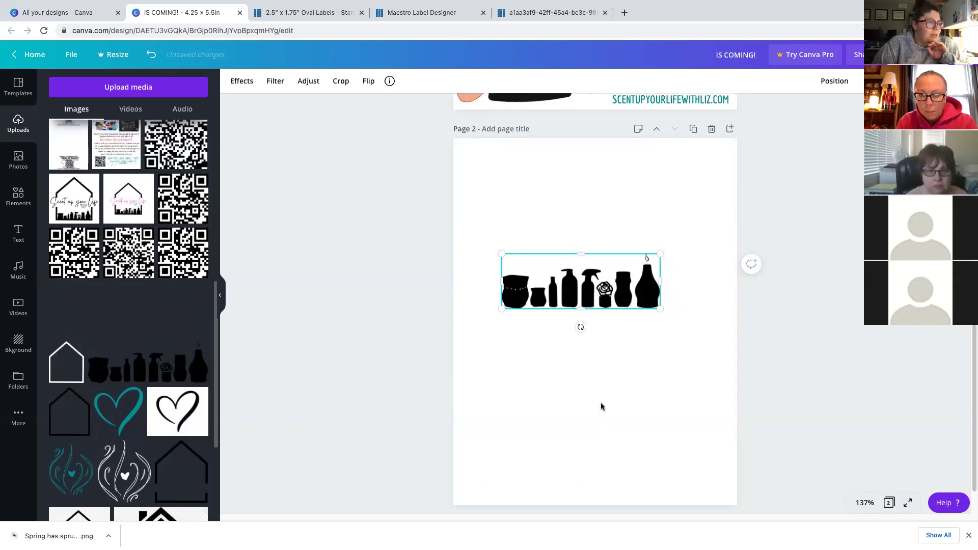
- Place the uploaded pink "Scent up your Life" house logo on page 2 and delete the product-silhouette image
scroll(179, 478, down, 1)
scroll(180, 479, down, 1)
scroll(180, 478, up, 5)
drag(127, 389, 585, 182)
drag(622, 273, 569, 282)
click(577, 469)
click(499, 306)
key(Delete)
click(560, 310)
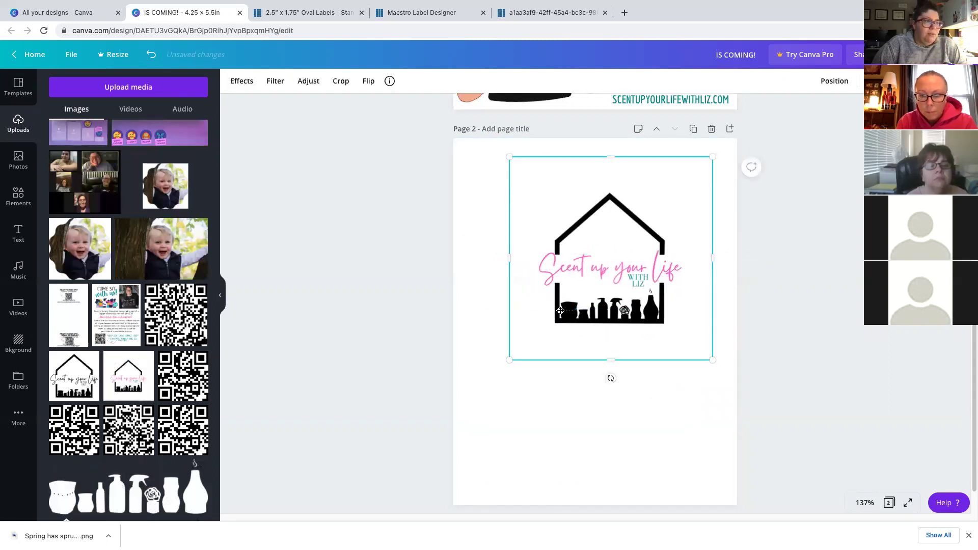
- Enlarge the "Scent up your Life" house logo and center it on page 2
drag(561, 311, 515, 312)
drag(668, 363, 630, 354)
click(869, 366)
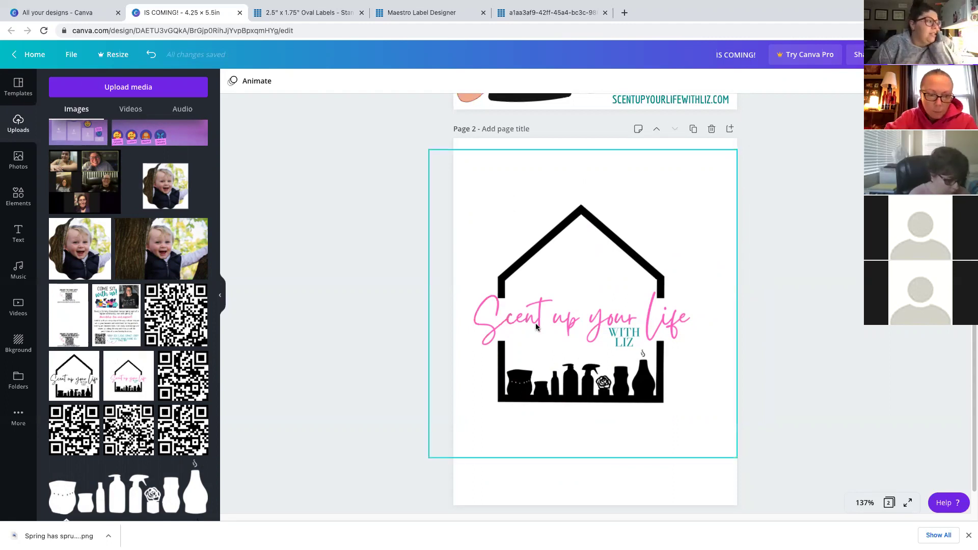
- Fill page 2 with the uploaded "art house interiors" image and delete the "Scent up your Life" logo
scroll(131, 400, down, 3)
scroll(131, 400, down, 10)
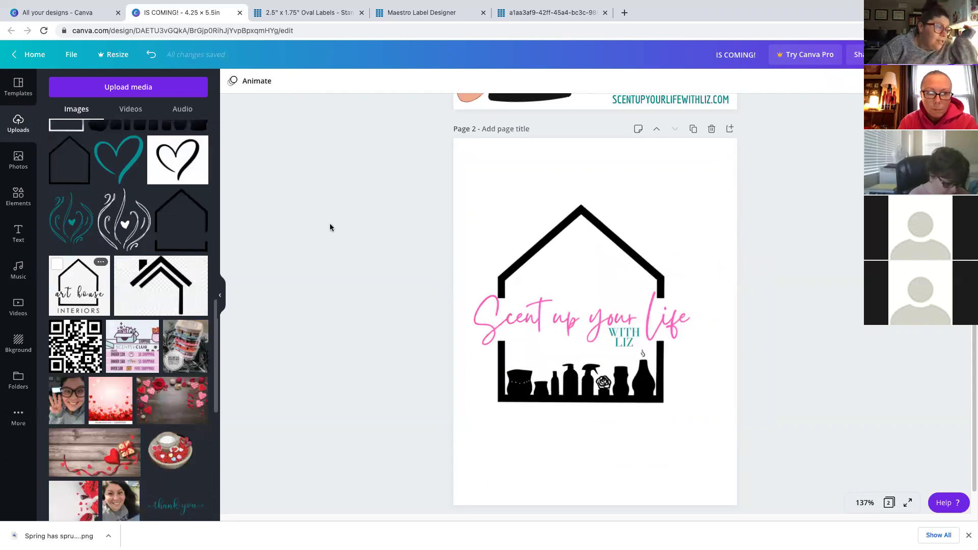
drag(330, 227, 612, 148)
drag(582, 304, 775, 264)
key(Delete)
- Scale down the "art house interiors" image slightly within page 2's frame and reposition it to fill the page
click(690, 481)
double_click(723, 497)
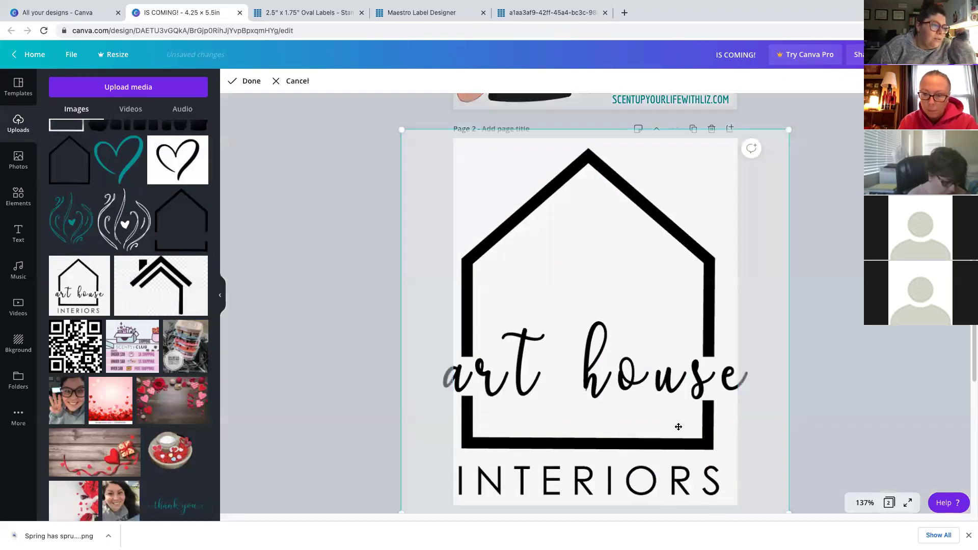
drag(790, 130, 780, 138)
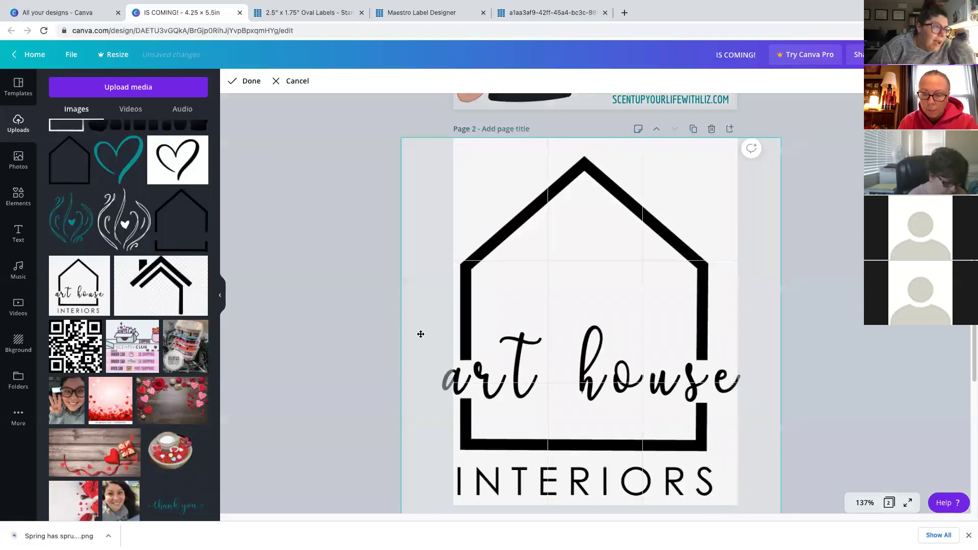
drag(589, 263, 598, 232)
click(857, 240)
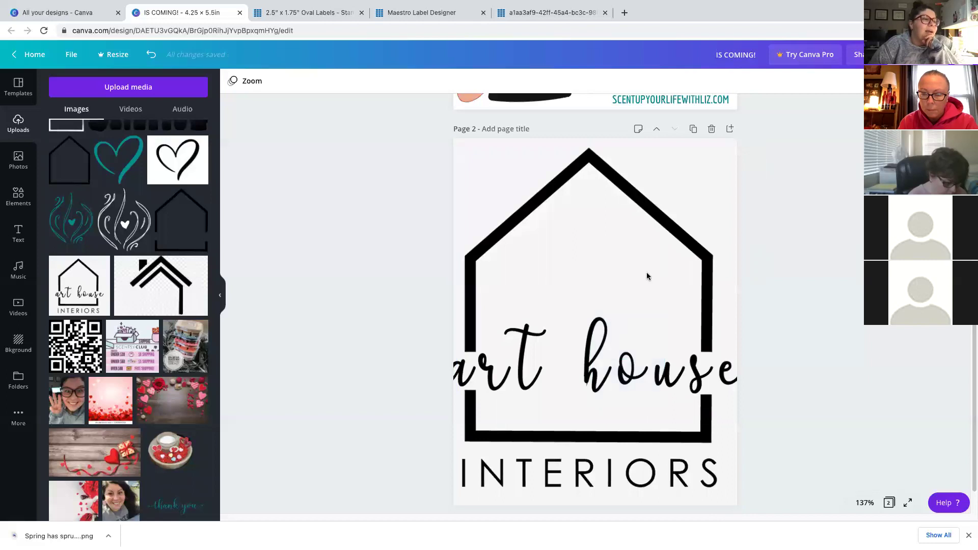
- Replace page 2 with a new blank page and place the uploaded closed house outline on it, enlarged and near the center
click(712, 129)
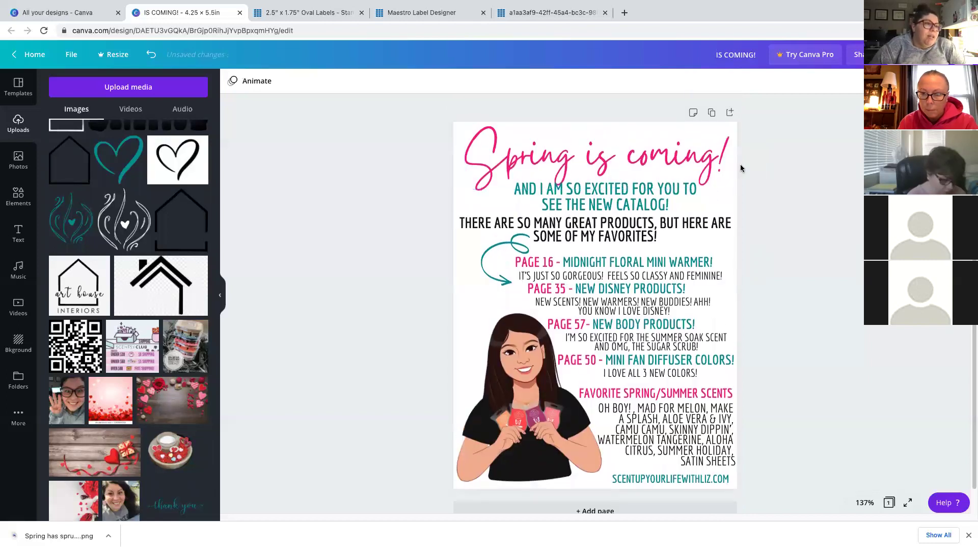
click(730, 112)
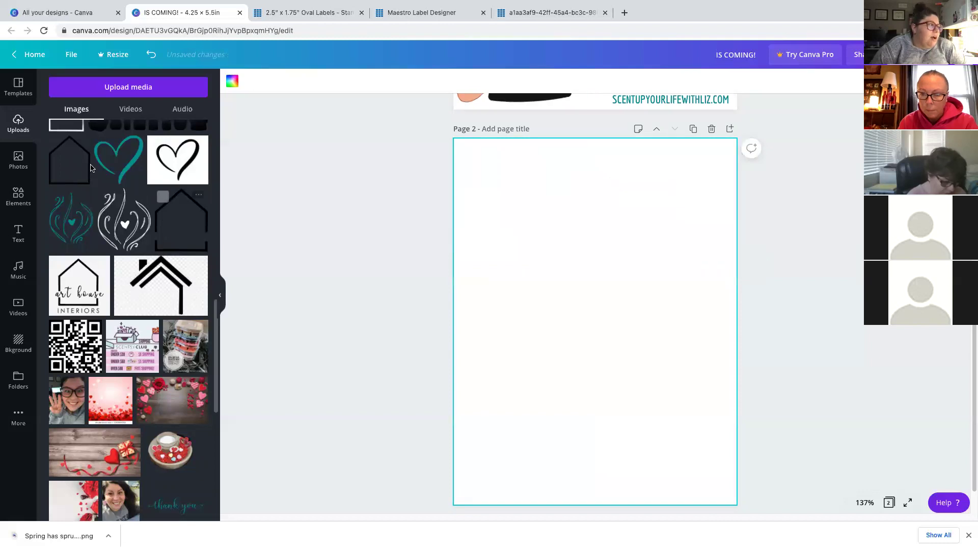
click(169, 234)
drag(676, 418, 714, 481)
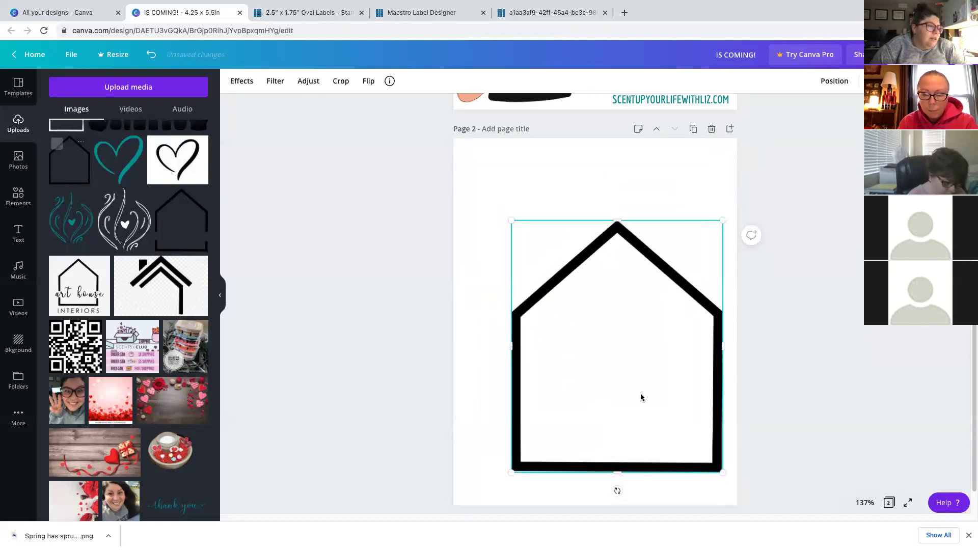
drag(640, 394, 609, 352)
click(453, 360)
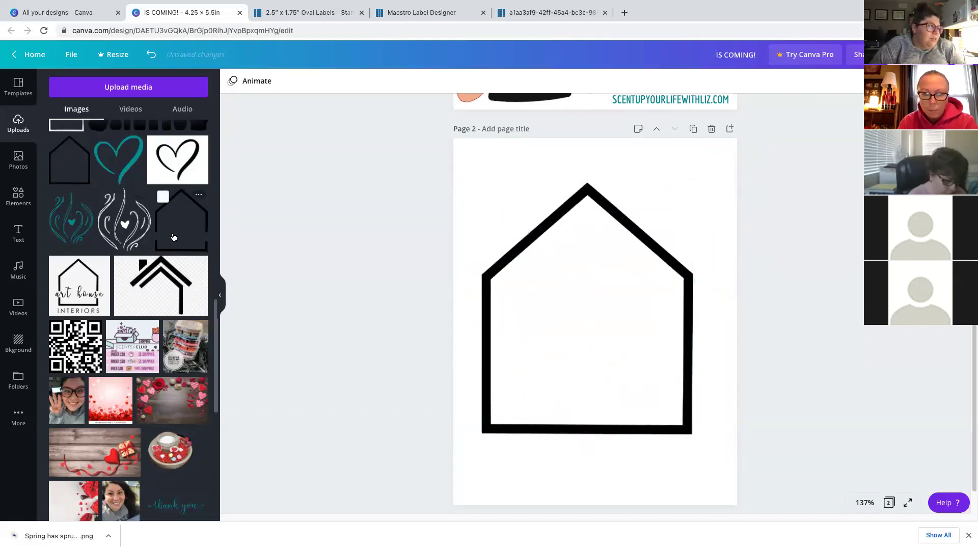
- Add a square shape, reshape it into a wide strip crossing both walls of the house outline, and fill it white
click(28, 199)
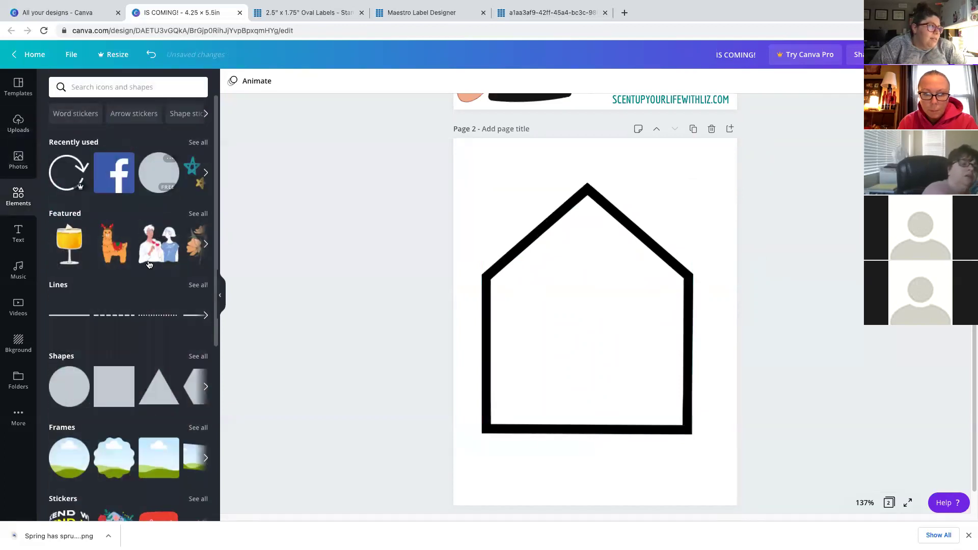
click(114, 386)
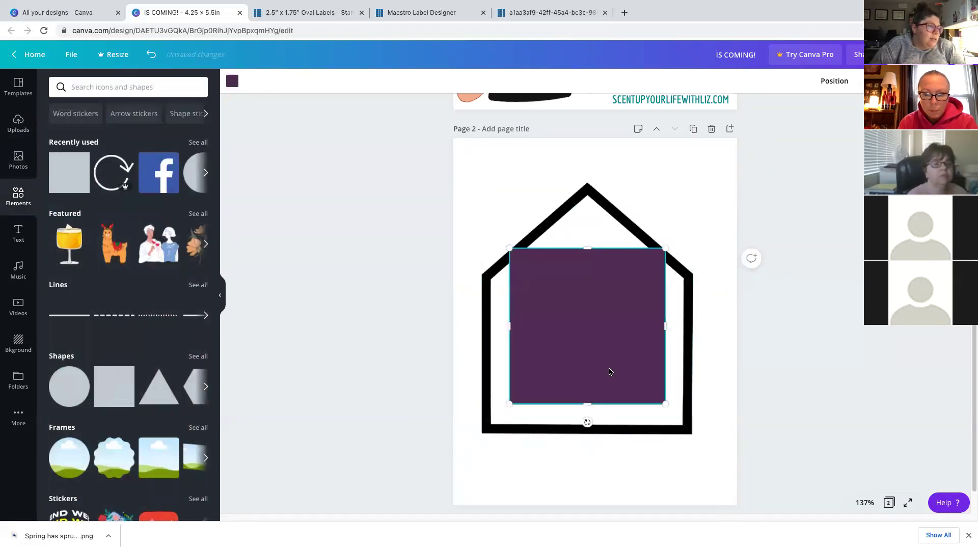
drag(586, 401, 537, 356)
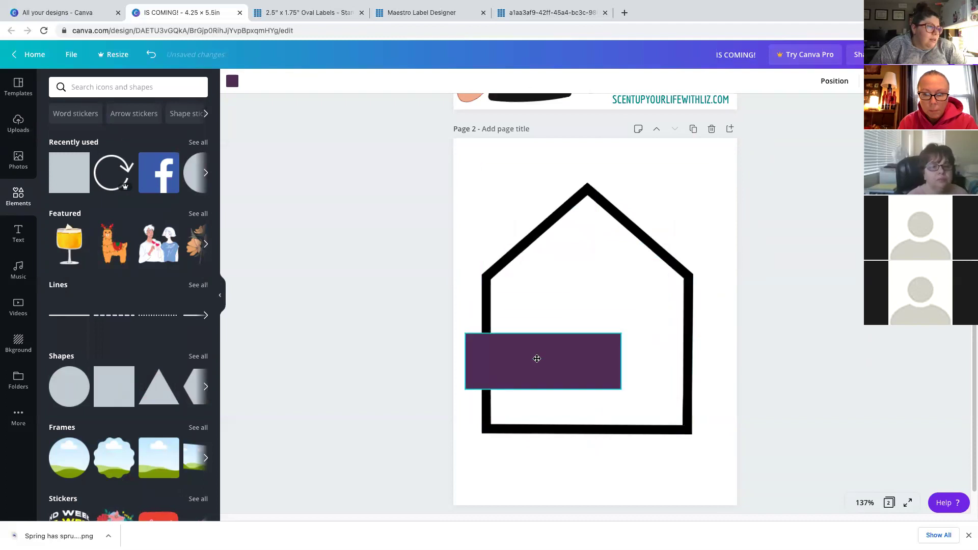
drag(621, 362, 710, 349)
click(233, 85)
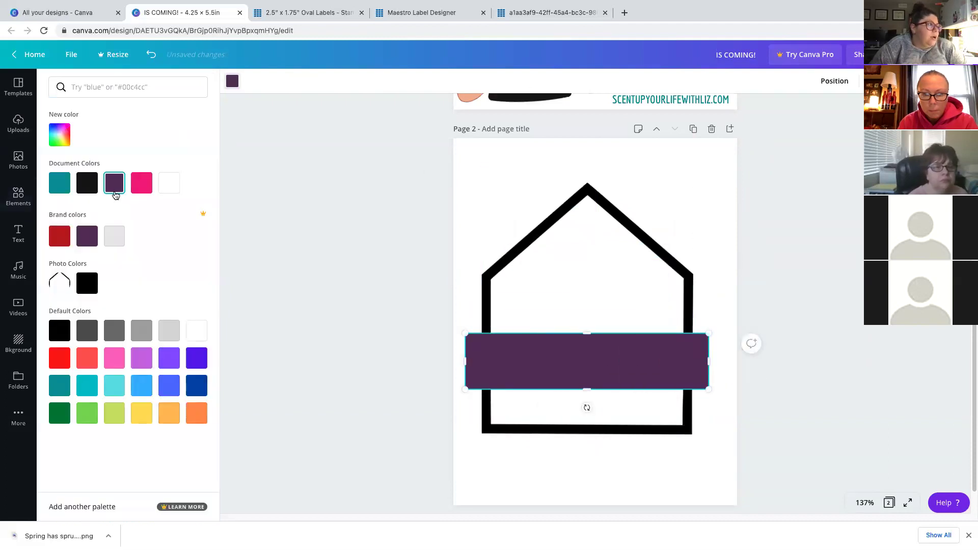
click(168, 183)
click(732, 185)
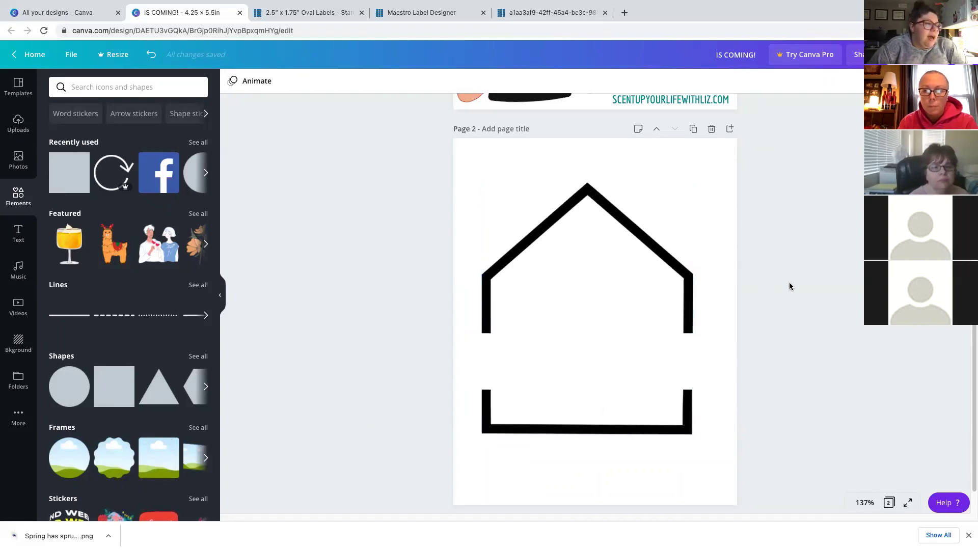
- Copy the "Spring is coming!" heading from page 1 onto page 2
scroll(790, 287, up, 5)
click(678, 173)
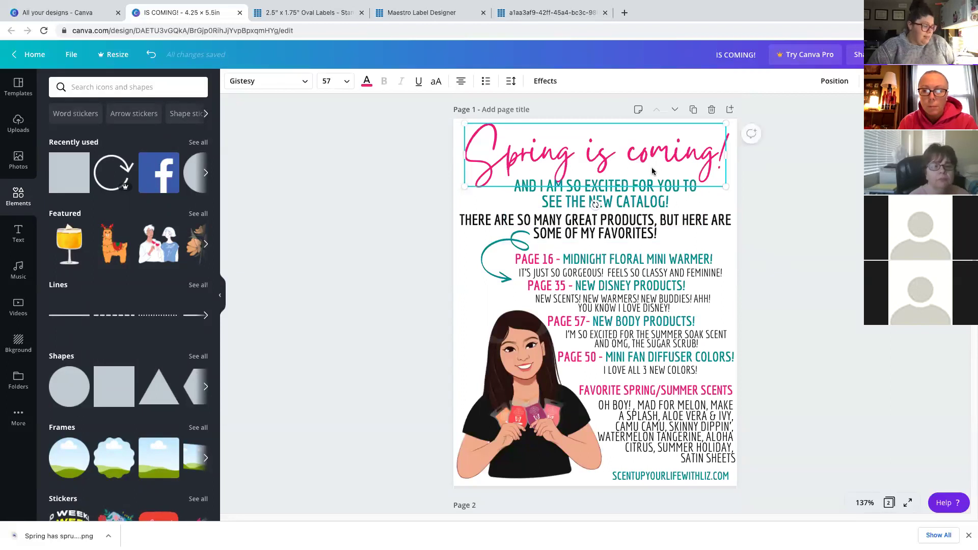
key(ctrl+c)
scroll(673, 197, down, 5)
click(705, 194)
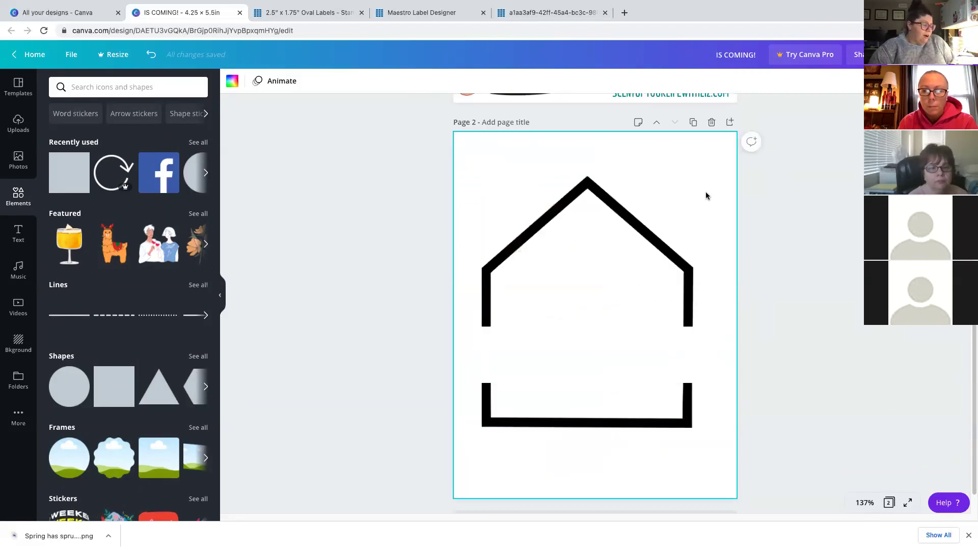
key(ctrl+v)
- Move the pasted heading, enlarged to size 60.6, to the house's base and stretch the white strip upward to about 1.3 in tall
drag(690, 174, 726, 383)
click(574, 390)
click(600, 243)
drag(593, 346, 581, 425)
click(576, 343)
drag(587, 328, 597, 295)
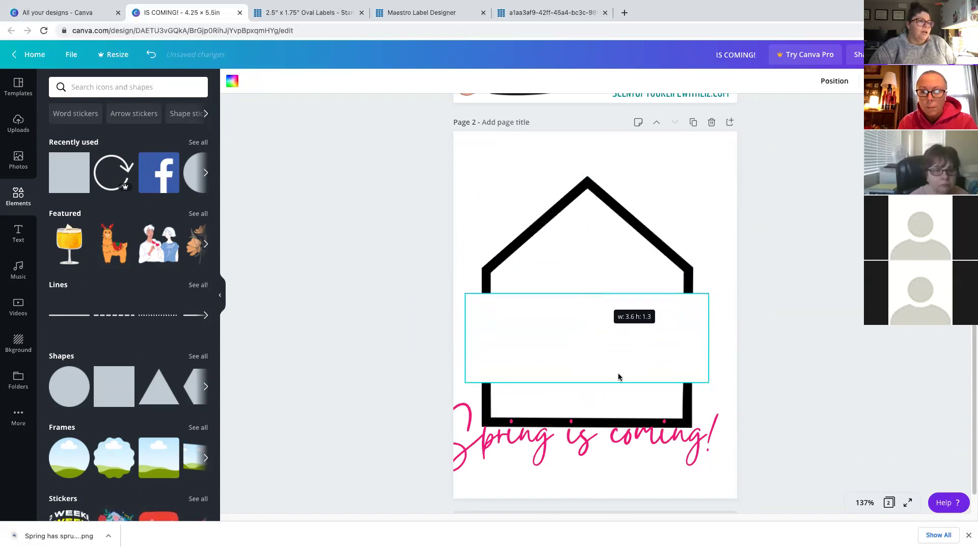
- Place the "Spring is coming!" heading in the gap of the house outline and center the whole composition horizontally on page 2
drag(634, 440, 636, 343)
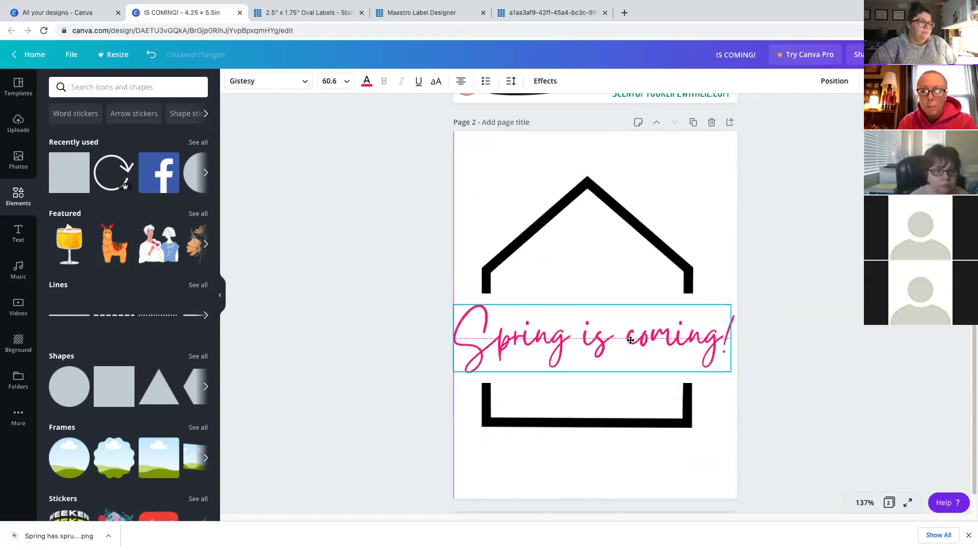
click(729, 424)
drag(724, 443, 614, 315)
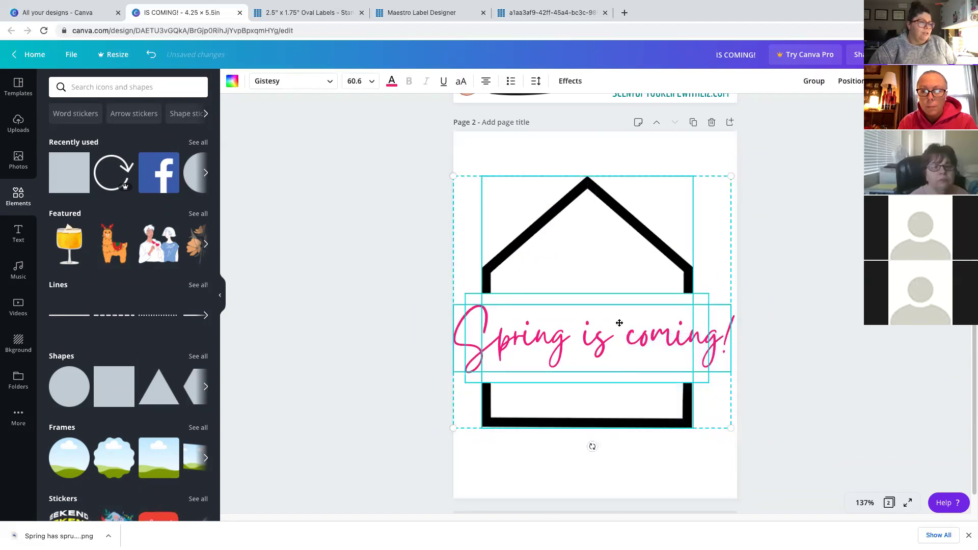
click(848, 246)
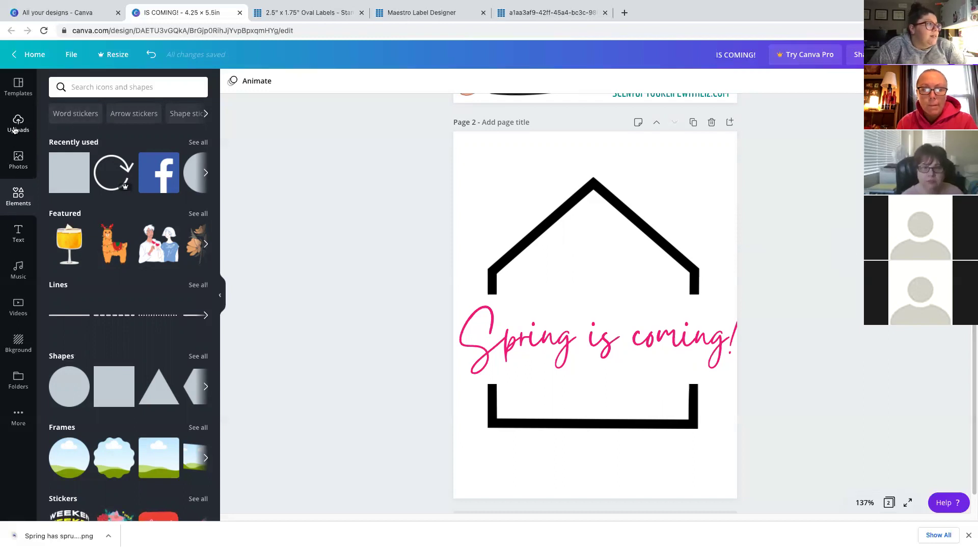
- Browse the templates and add the "morning musings" coffee cup design as a new page
click(18, 87)
scroll(127, 302, down, 10)
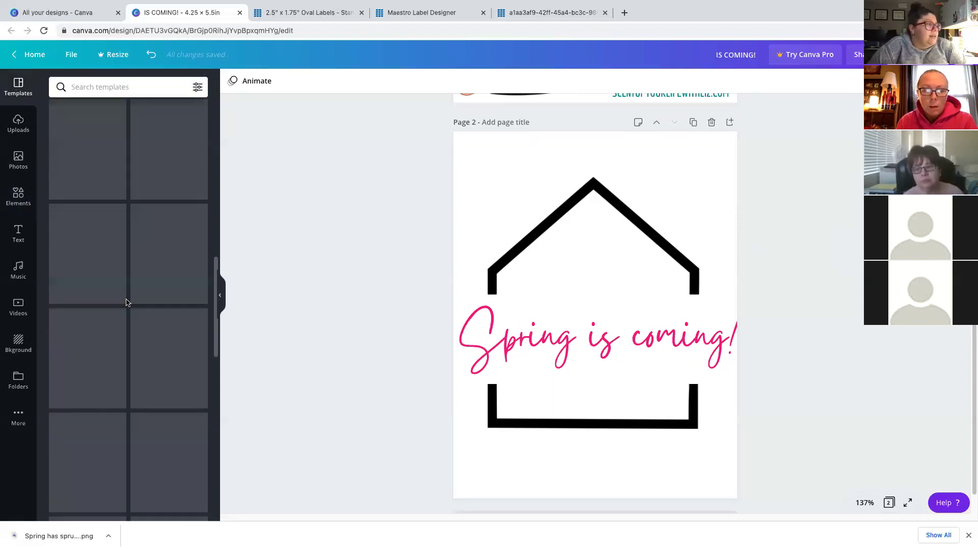
mouse_move(196, 317)
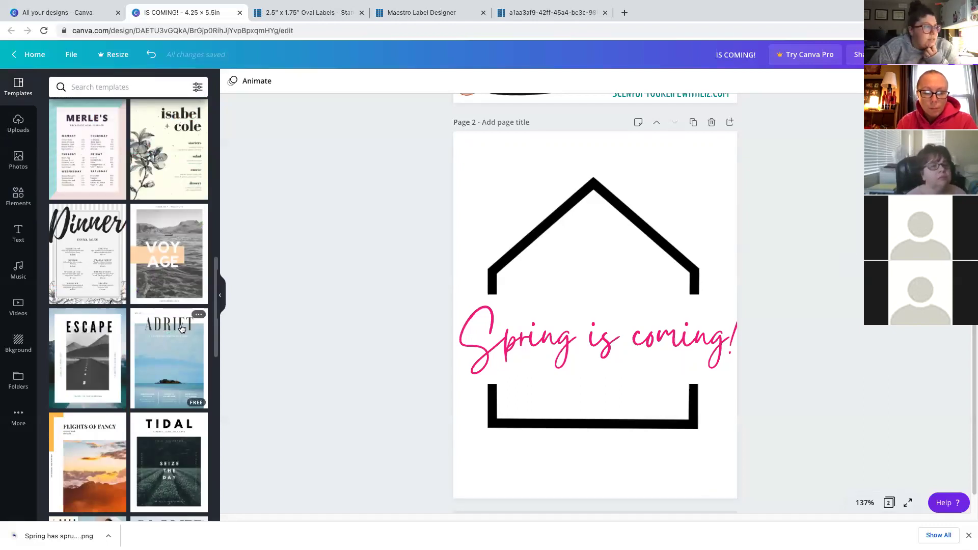
scroll(182, 329, down, 5)
scroll(121, 300, down, 15)
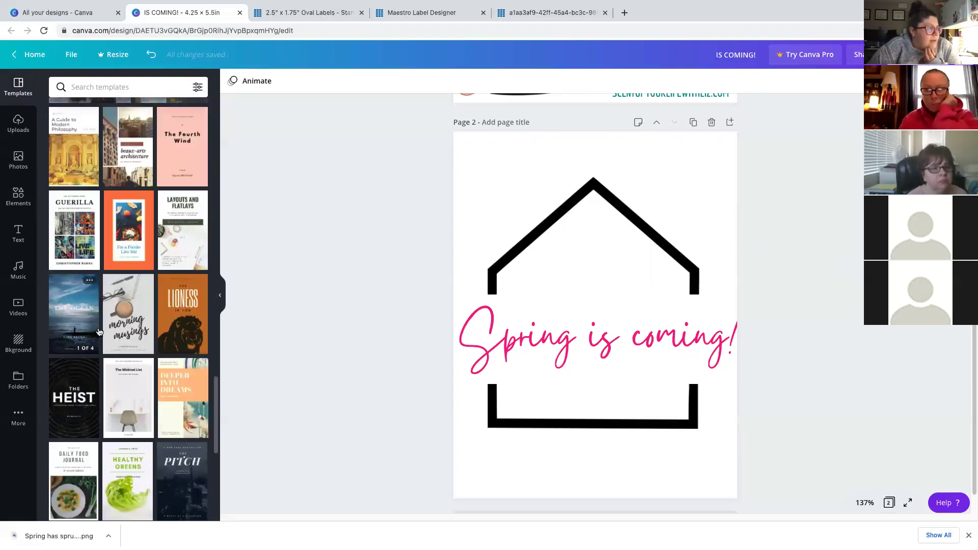
scroll(99, 326, down, 1)
click(140, 296)
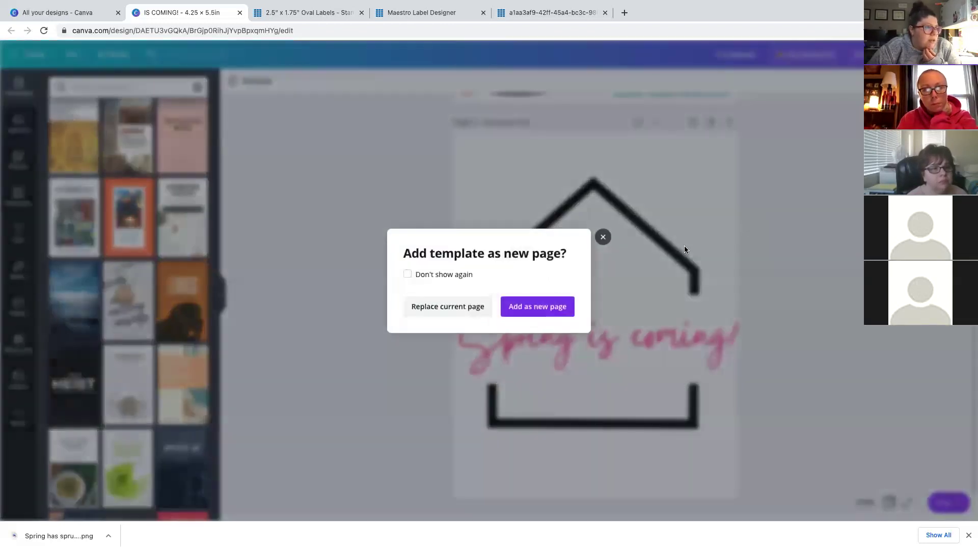
click(528, 306)
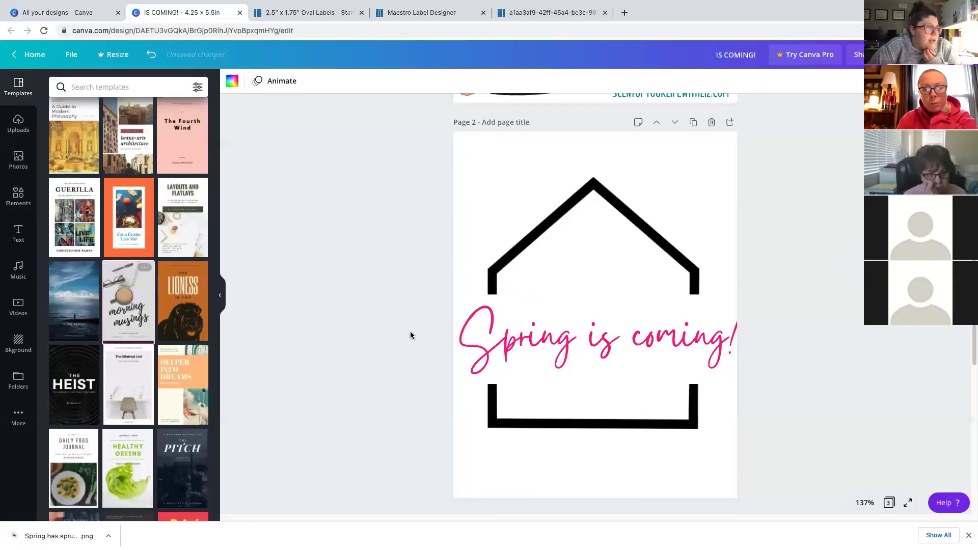
- Select the title and background photo of the "morning musings" template, and delete that page and the house logo page
mouse_move(657, 300)
mouse_down()
mouse_move(631, 291)
mouse_move(654, 297)
mouse_up()
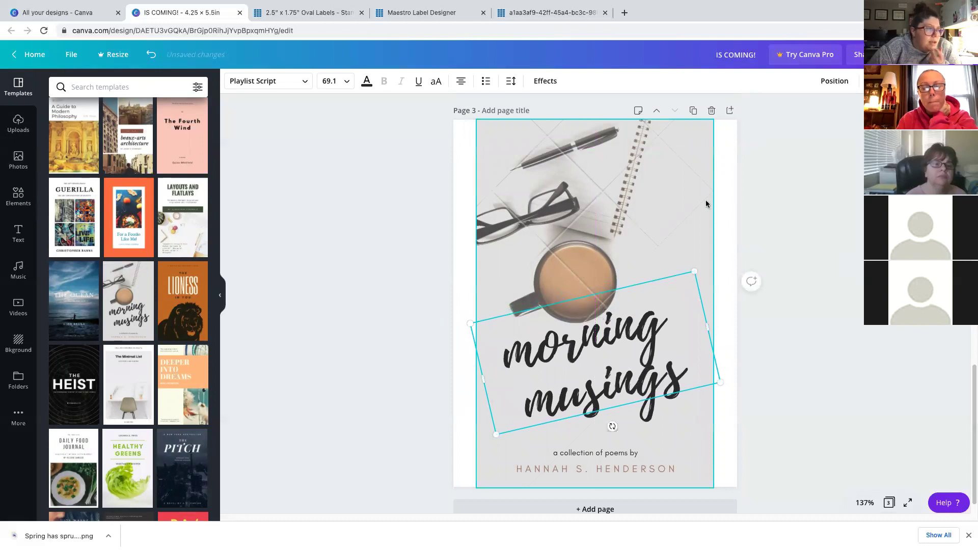
click(571, 172)
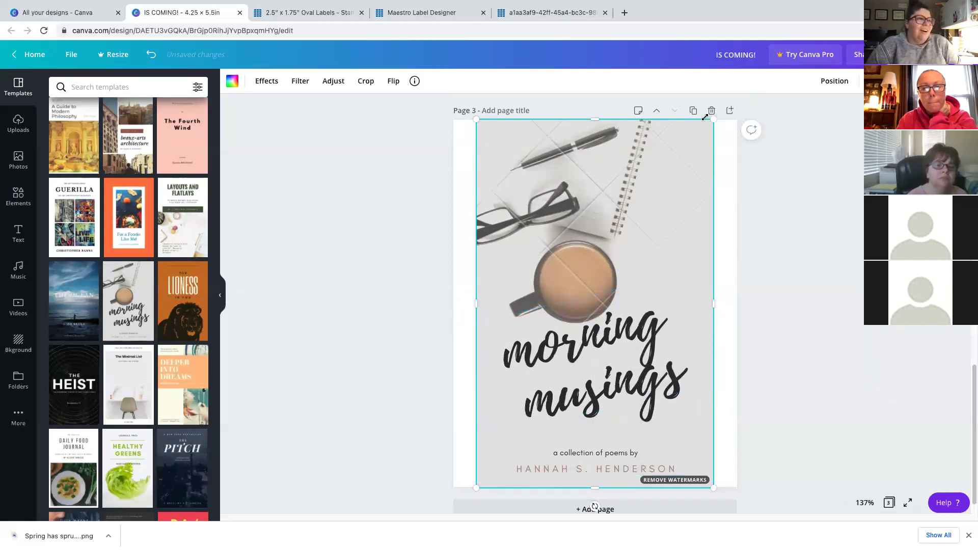
click(712, 111)
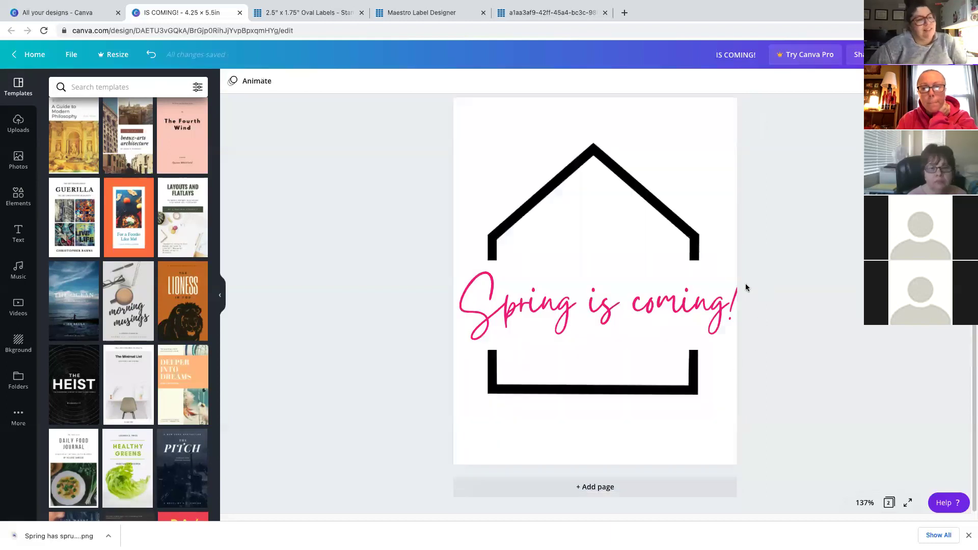
scroll(745, 283, up, 3)
click(711, 233)
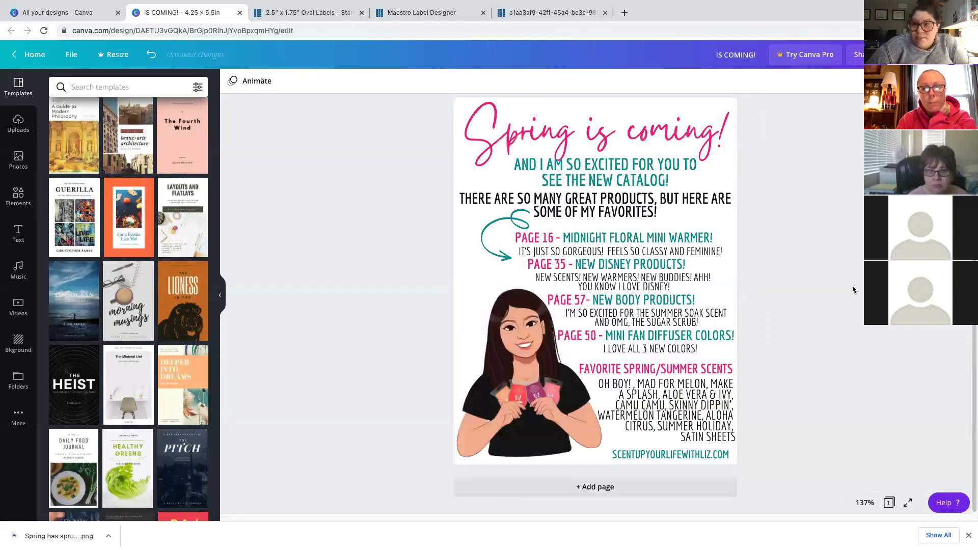